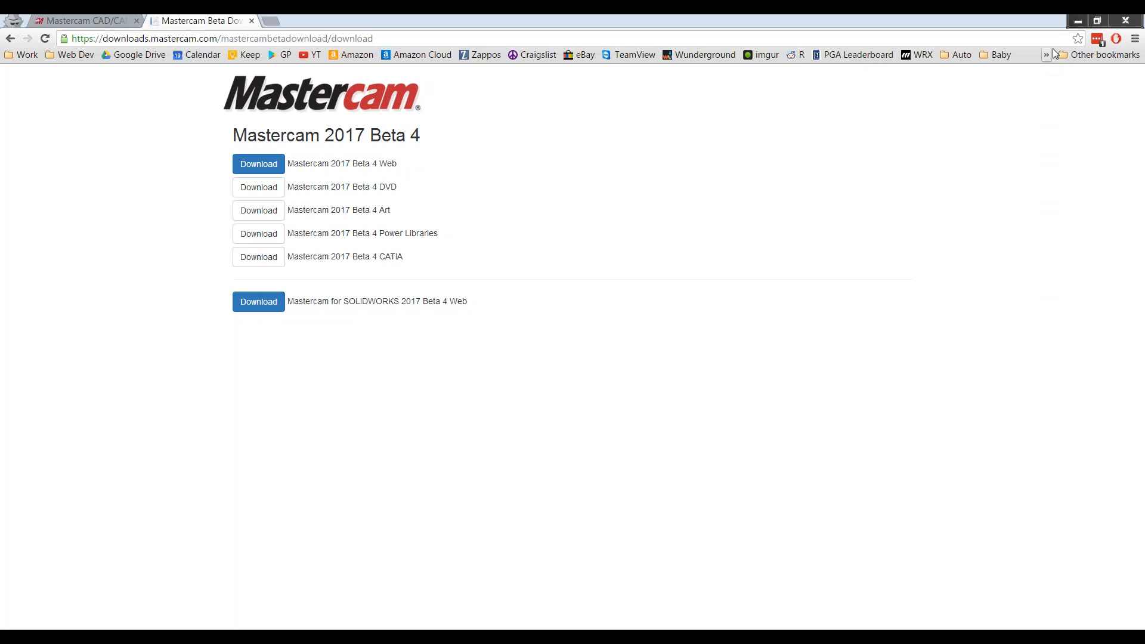
Step: Minimize the Chrome beta download page to reveal the presentation's agenda slide
left_click(1078, 24)
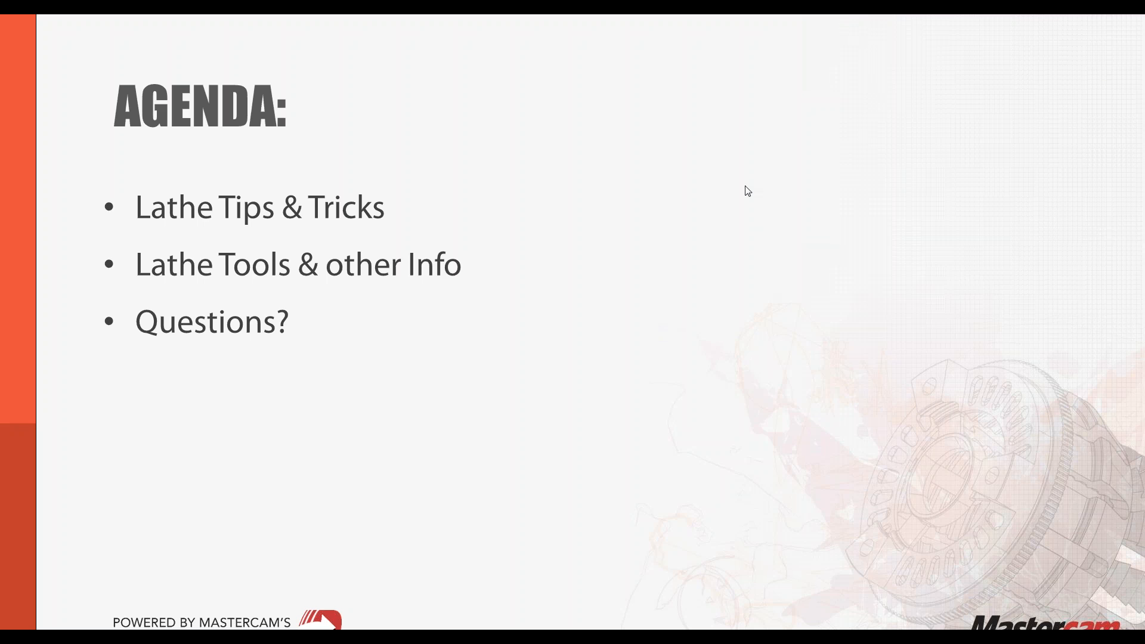
Step: Move from the Agenda slide to the Specific Items to Cover slide, briefly stepping back once
left_click(585, 286)
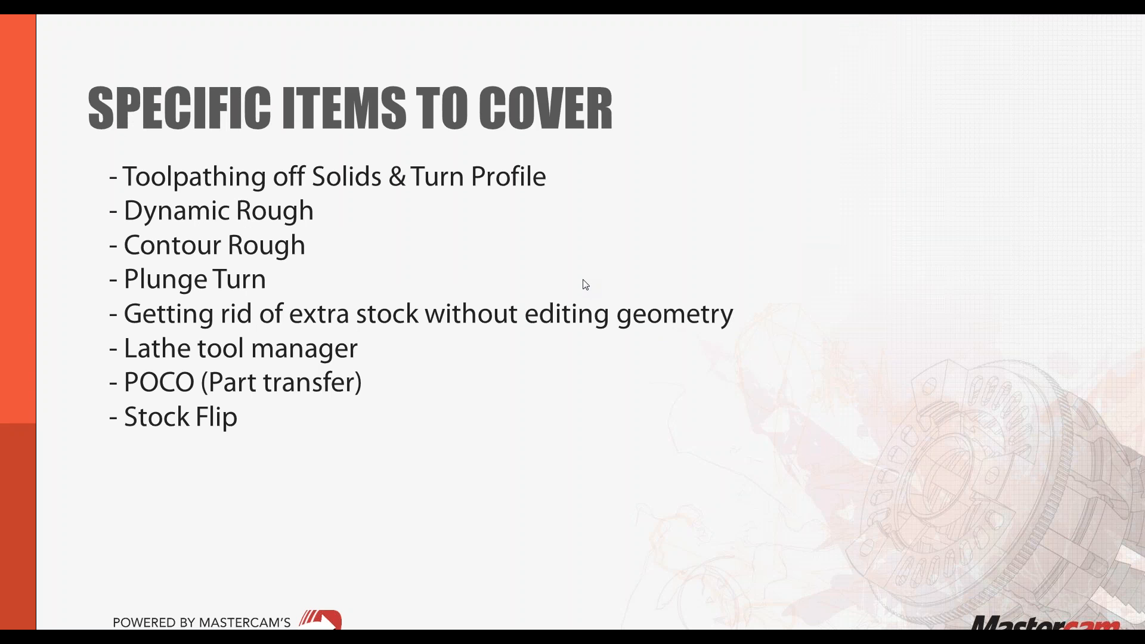
key("Left")
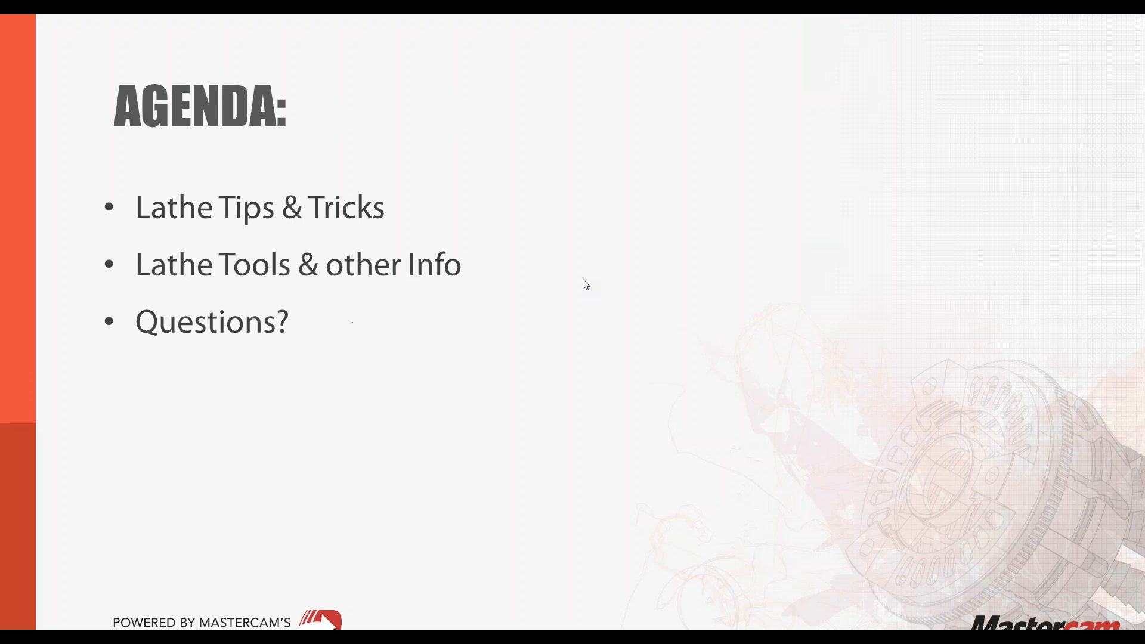
key("Right")
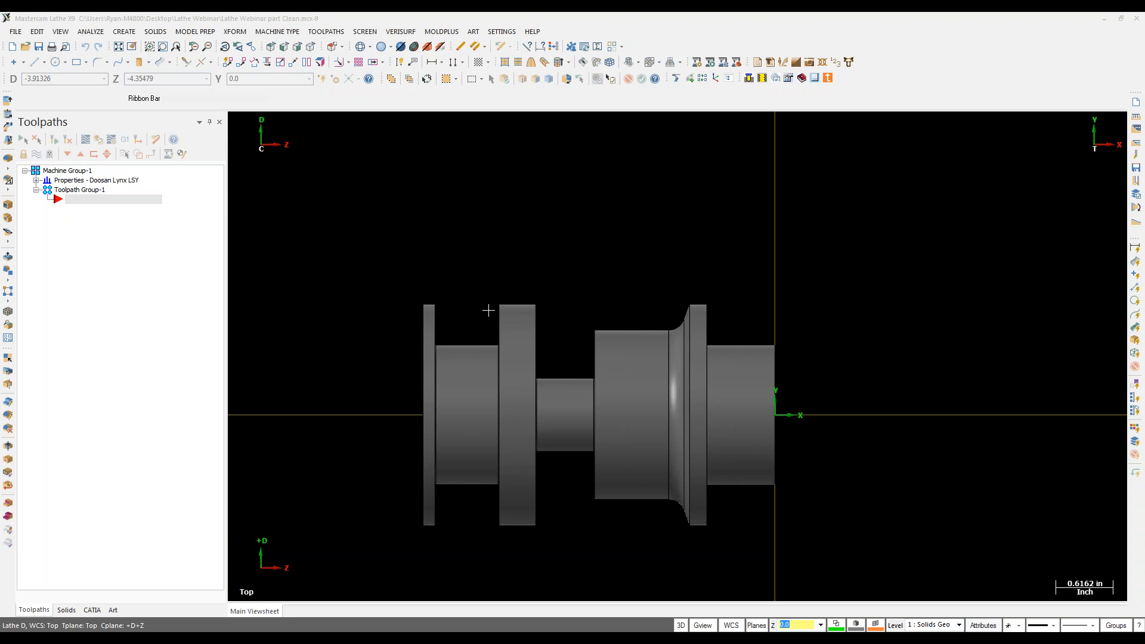
Step: On working level 2, create an upper turn profile from the solid shaft
left_click(895, 625)
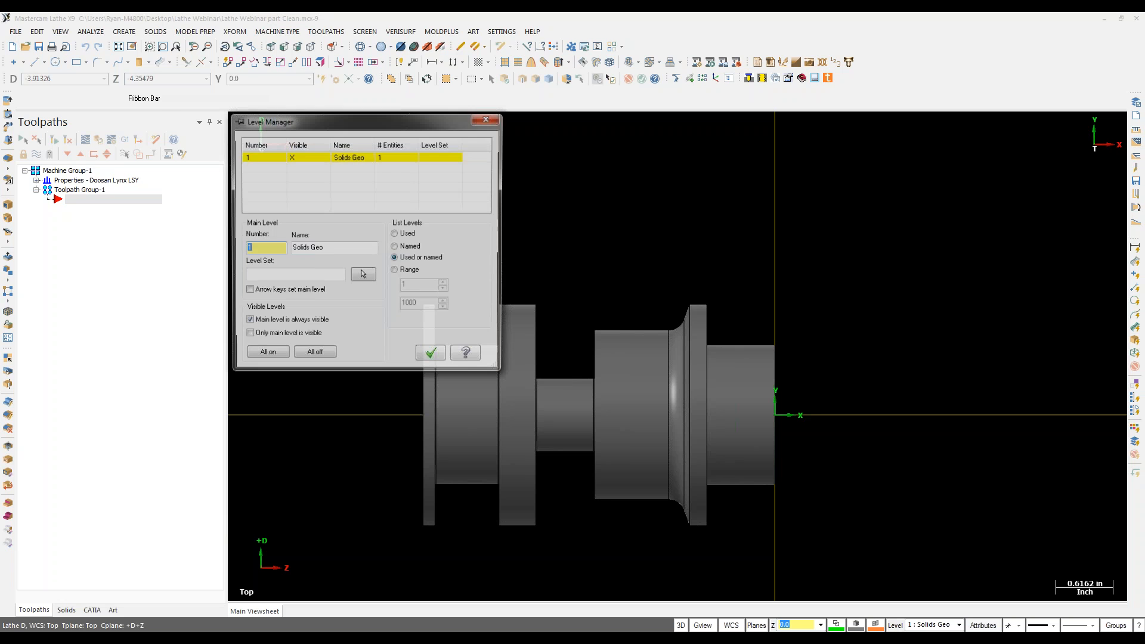
type("2")
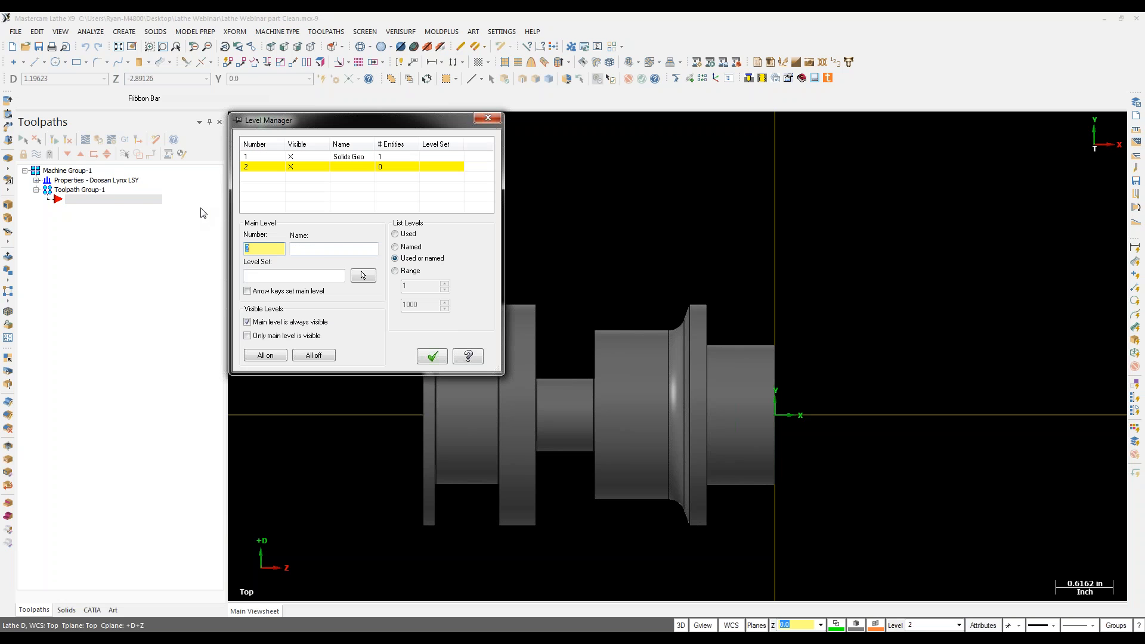
left_click(125, 32)
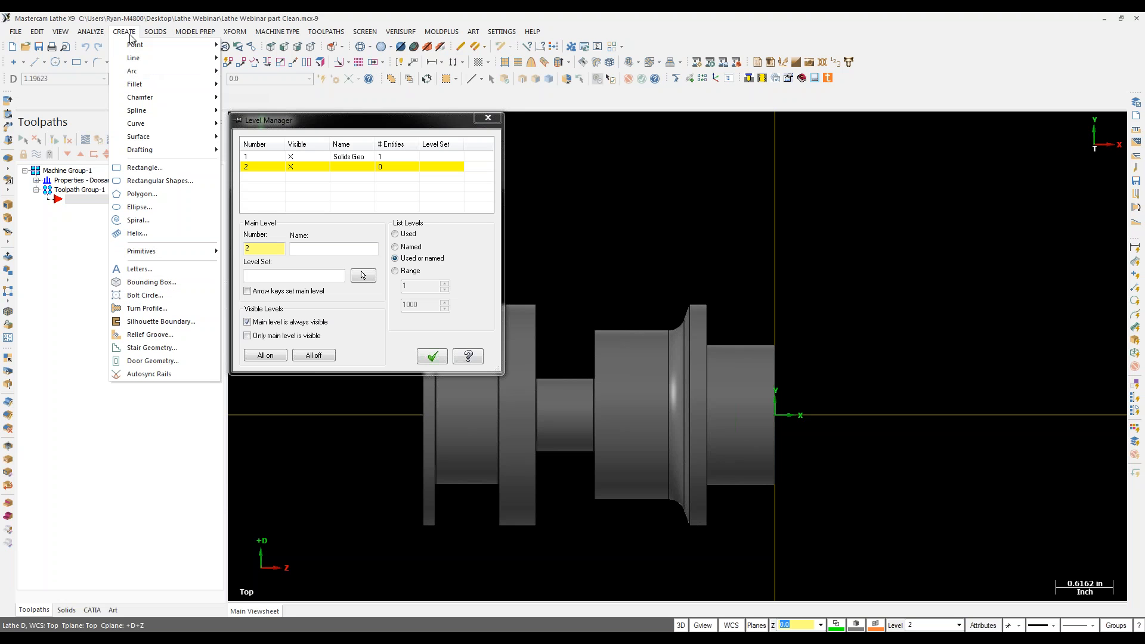
left_click(143, 308)
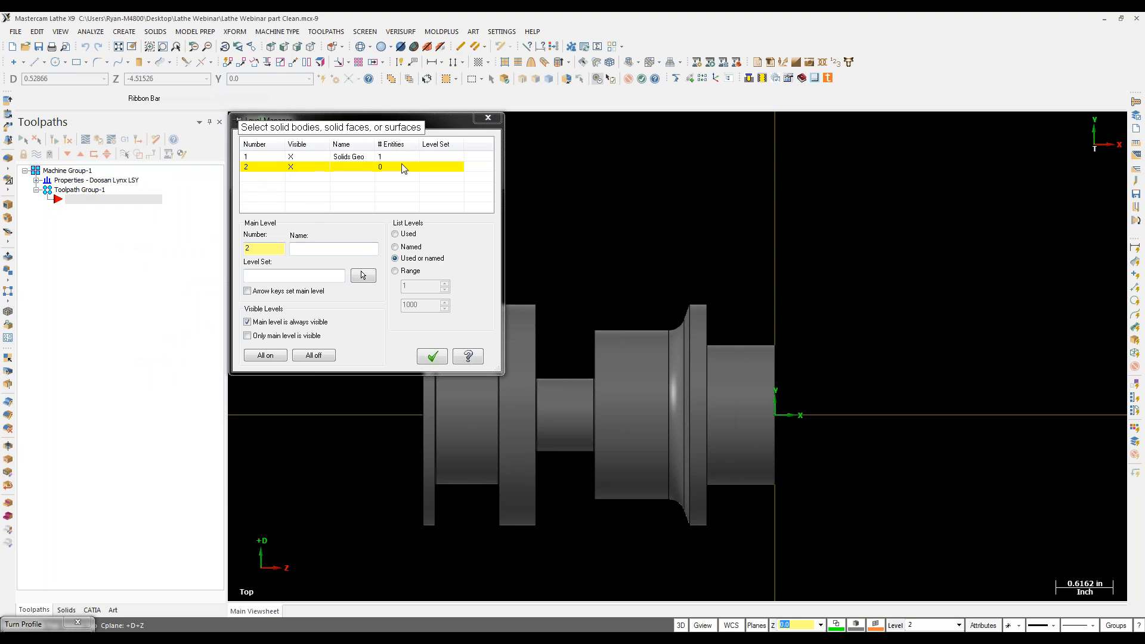
left_click(743, 426)
key("Return")
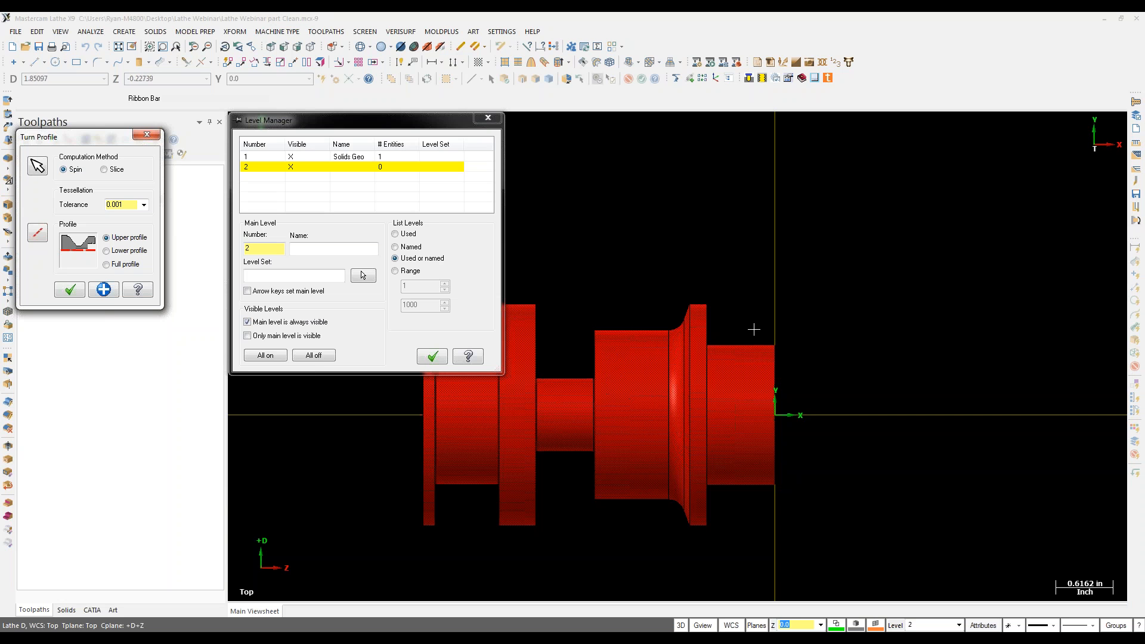
left_click(81, 291)
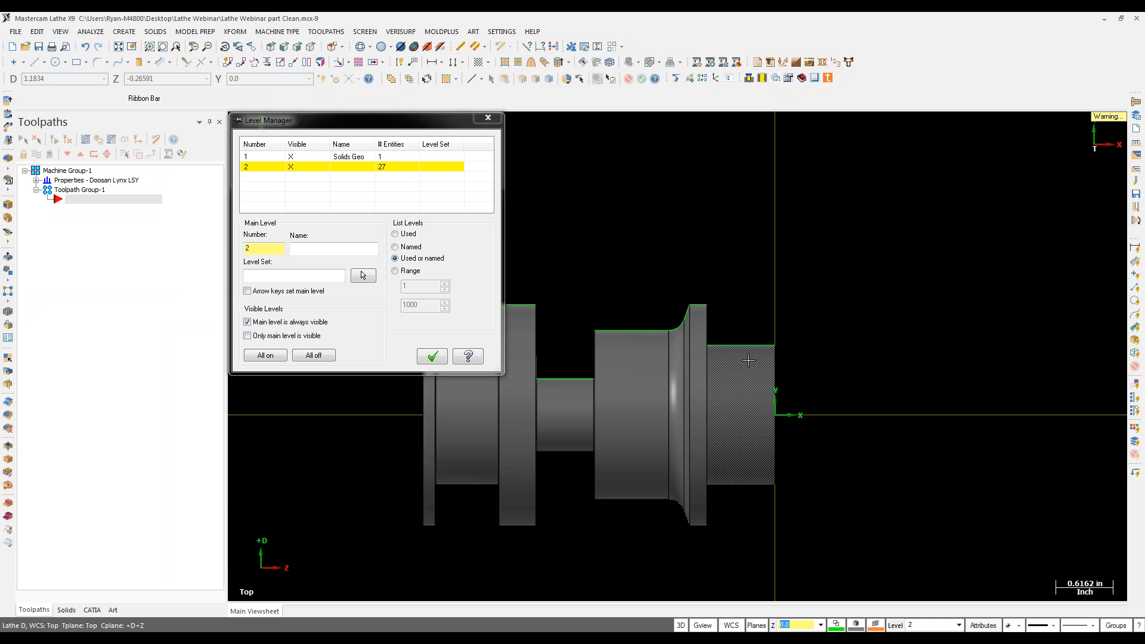
Step: Hide level 1 so only the 27-entity turn profile remains visible
left_click(291, 156)
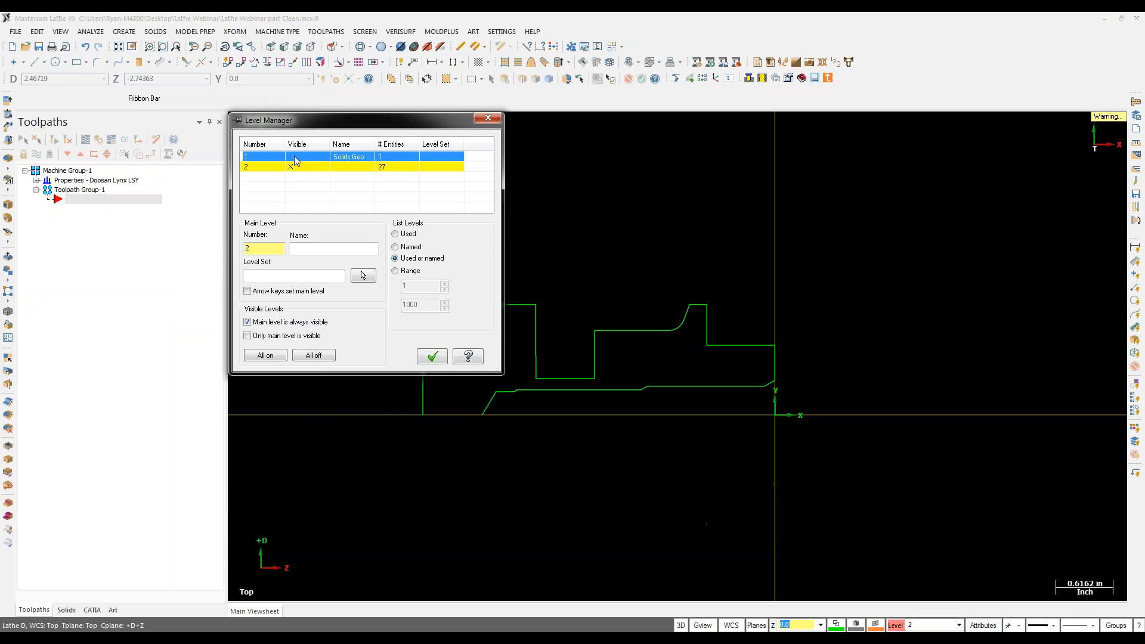
left_click(433, 357)
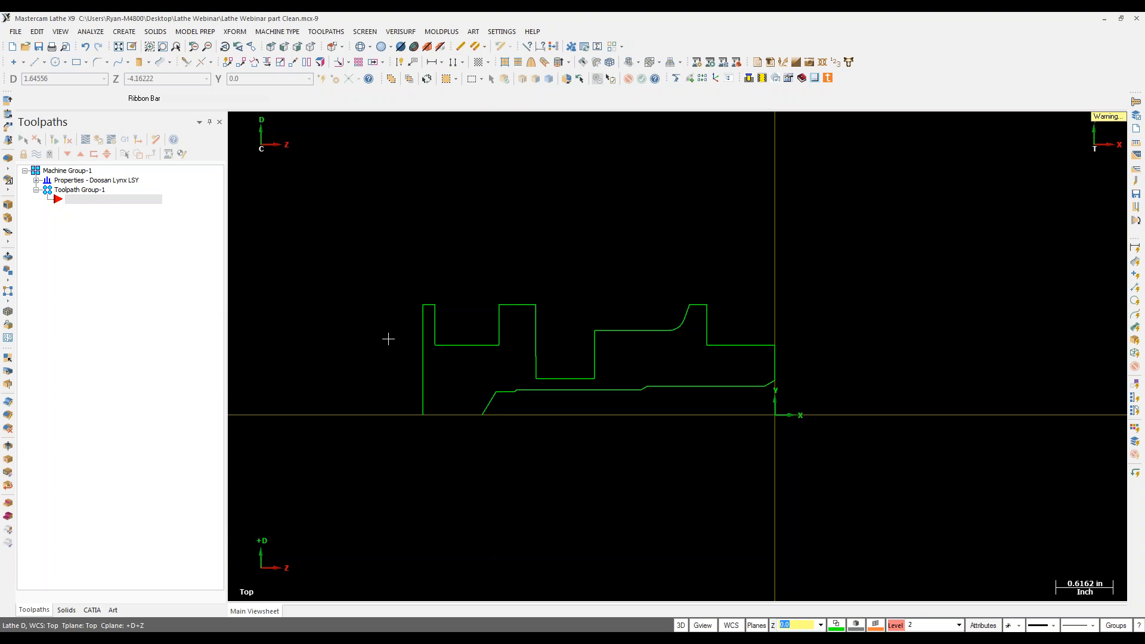
left_click(36, 180)
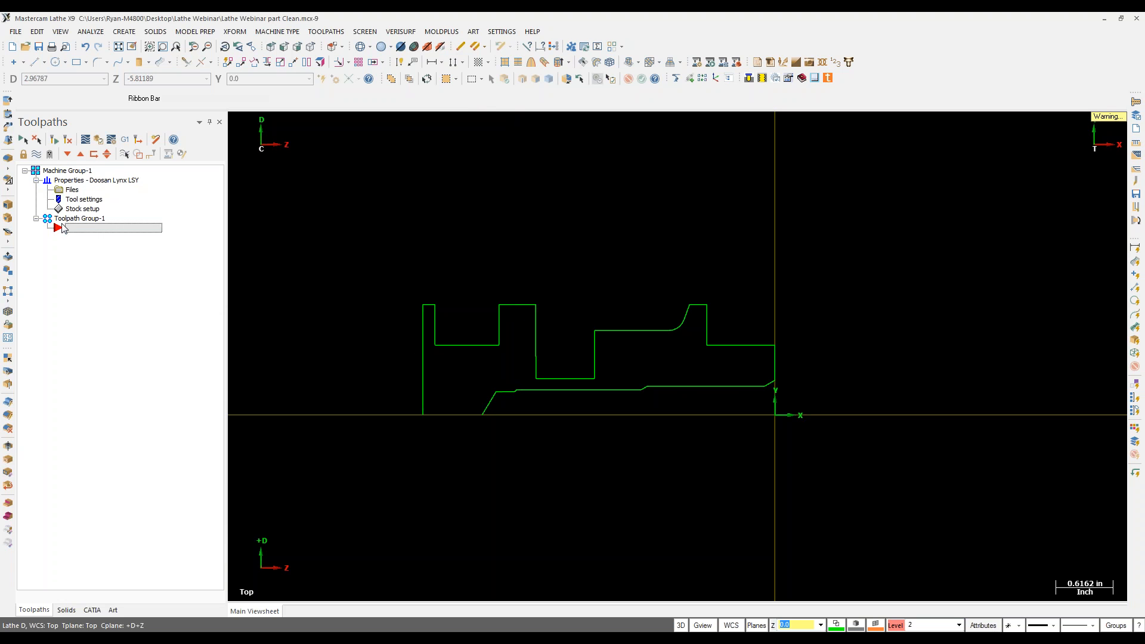
Step: Make the left-spindle stock a cylinder defined by two points at the part corner
left_click(75, 209)
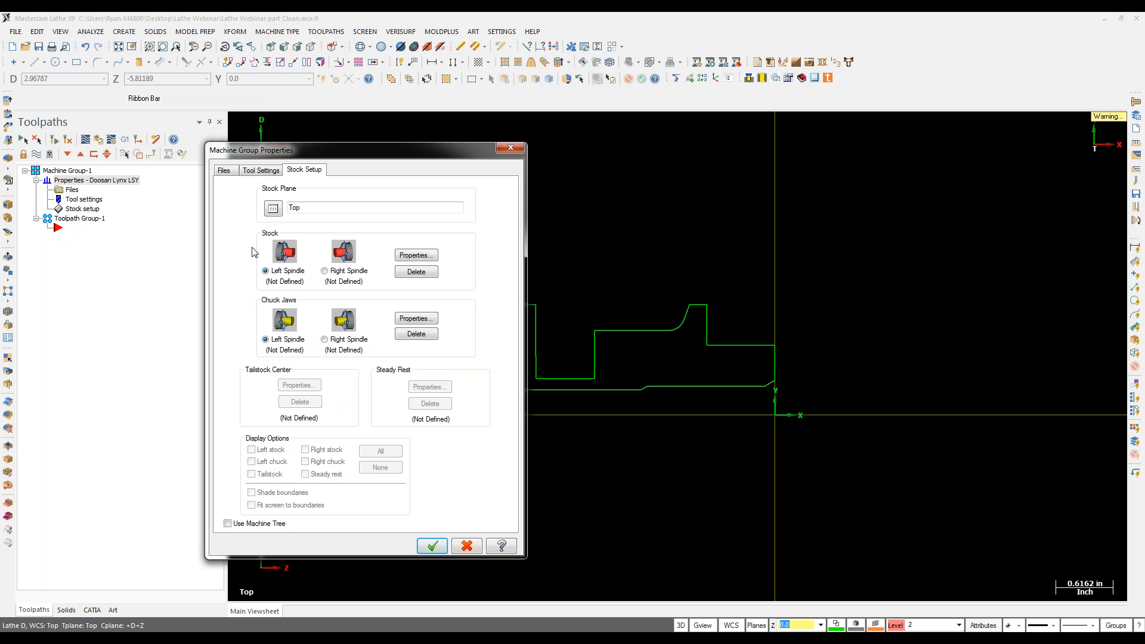
left_click(416, 255)
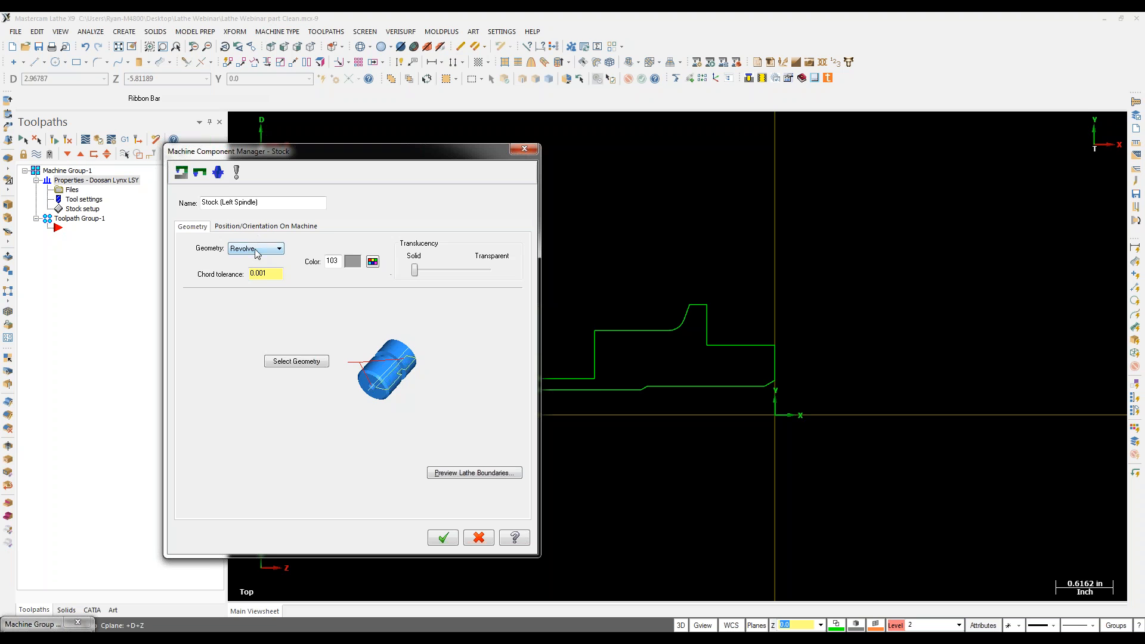
left_click(256, 249)
left_click(251, 283)
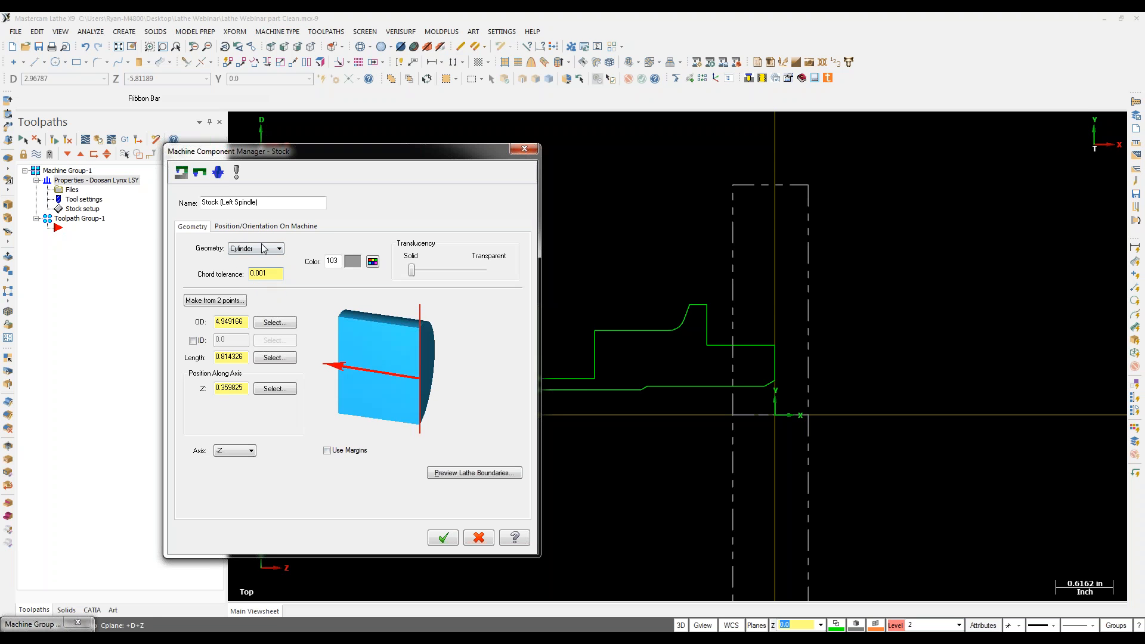
left_click(214, 303)
left_click(423, 305)
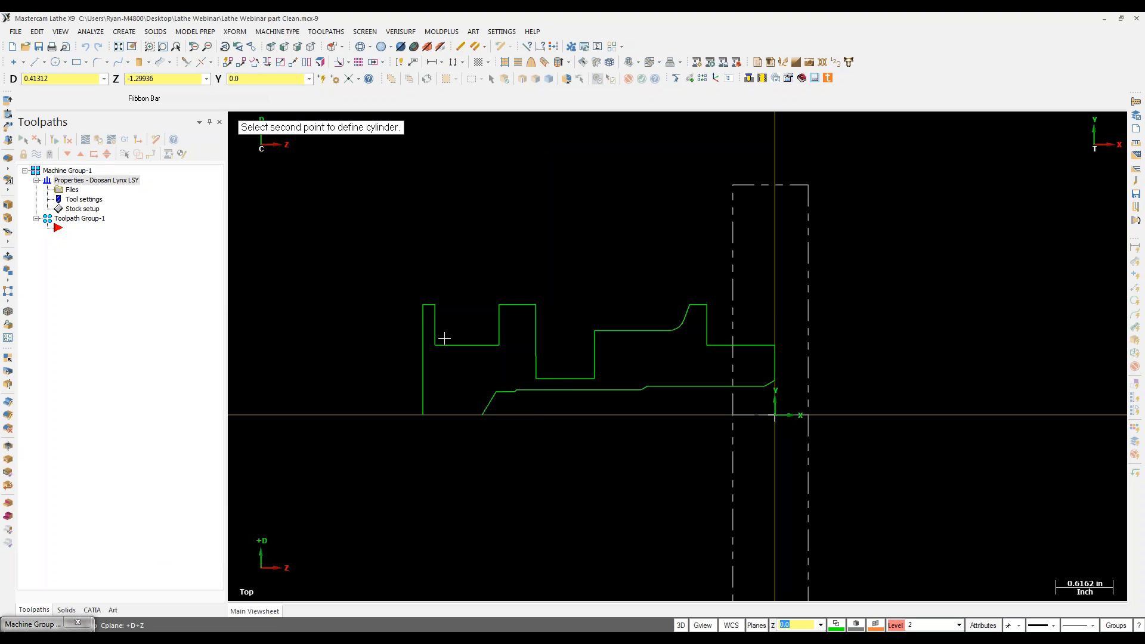
left_click(423, 304)
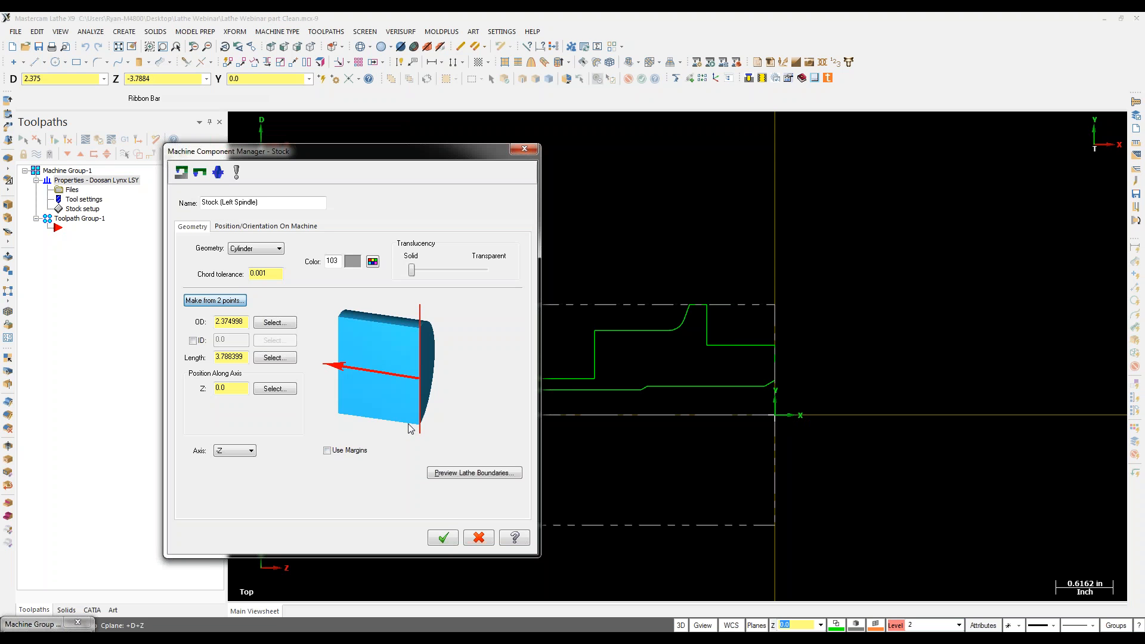
Step: Size the stock cylinder to OD 2.5 and length 10.0, with a 0.03 right margin
double_click(246, 322)
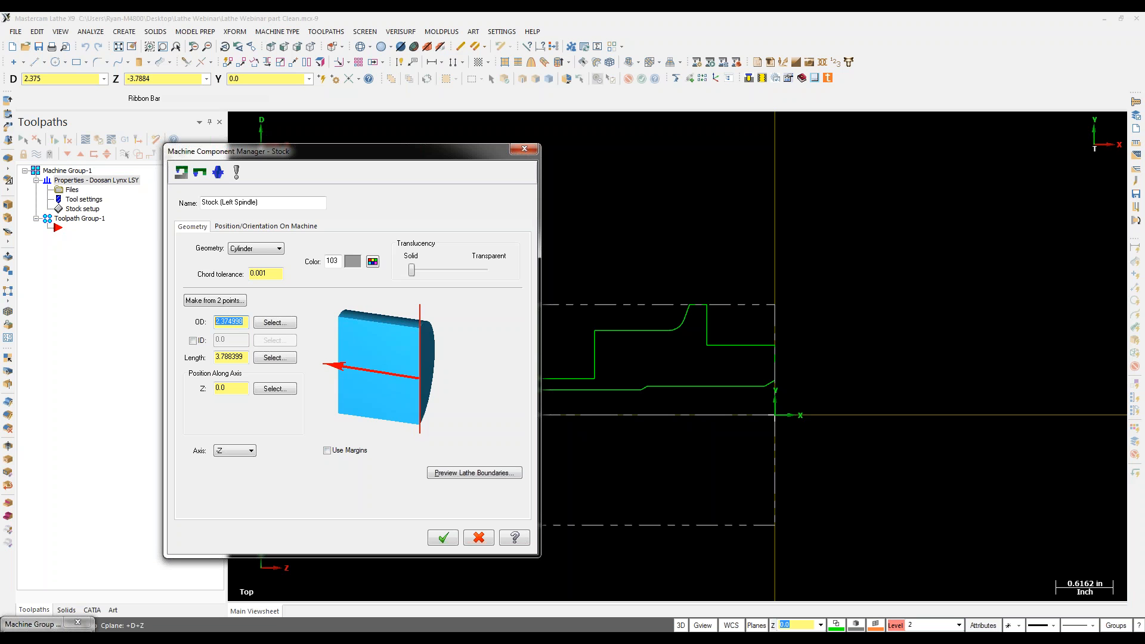
type("2.5")
key("Return")
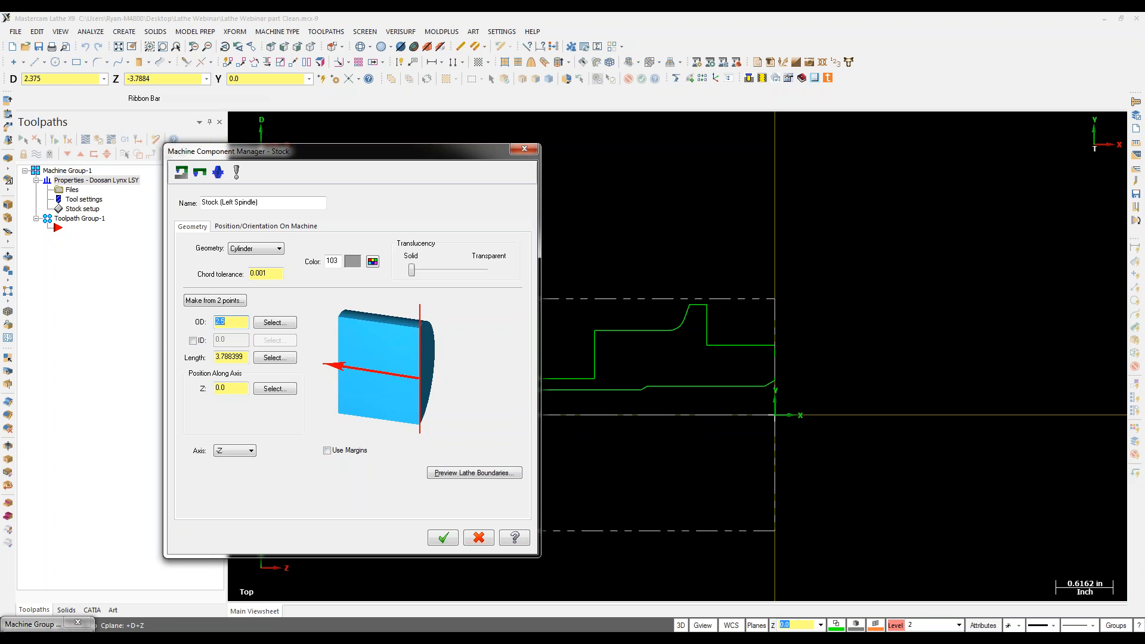
left_click(239, 356)
type("10")
key("Return")
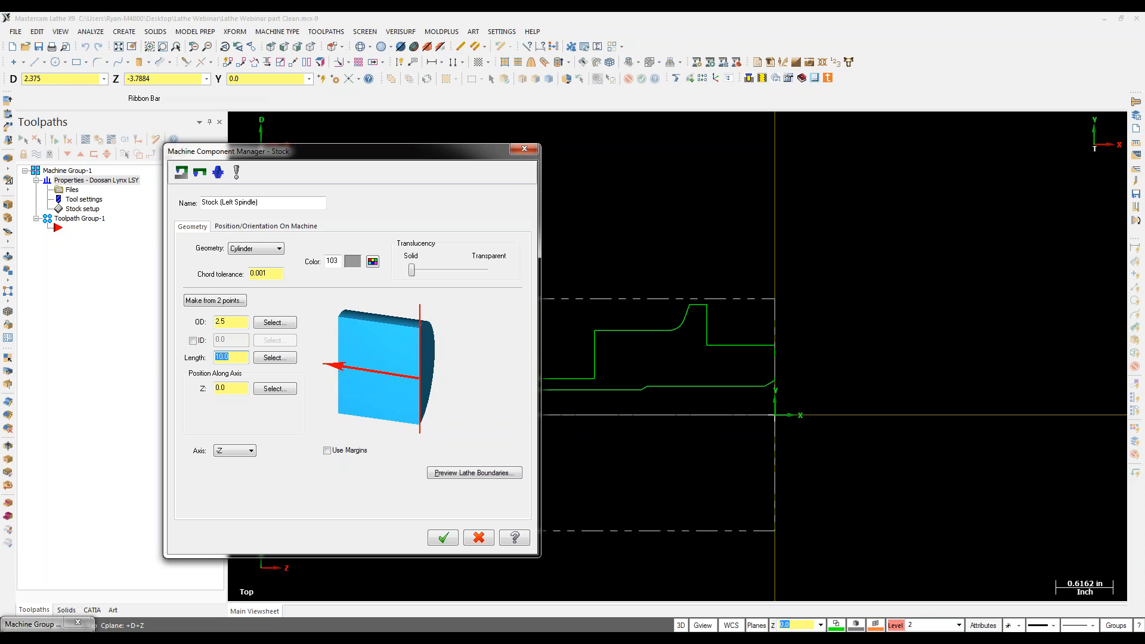
left_click(327, 451)
left_click(500, 396)
type("3")
key("Return")
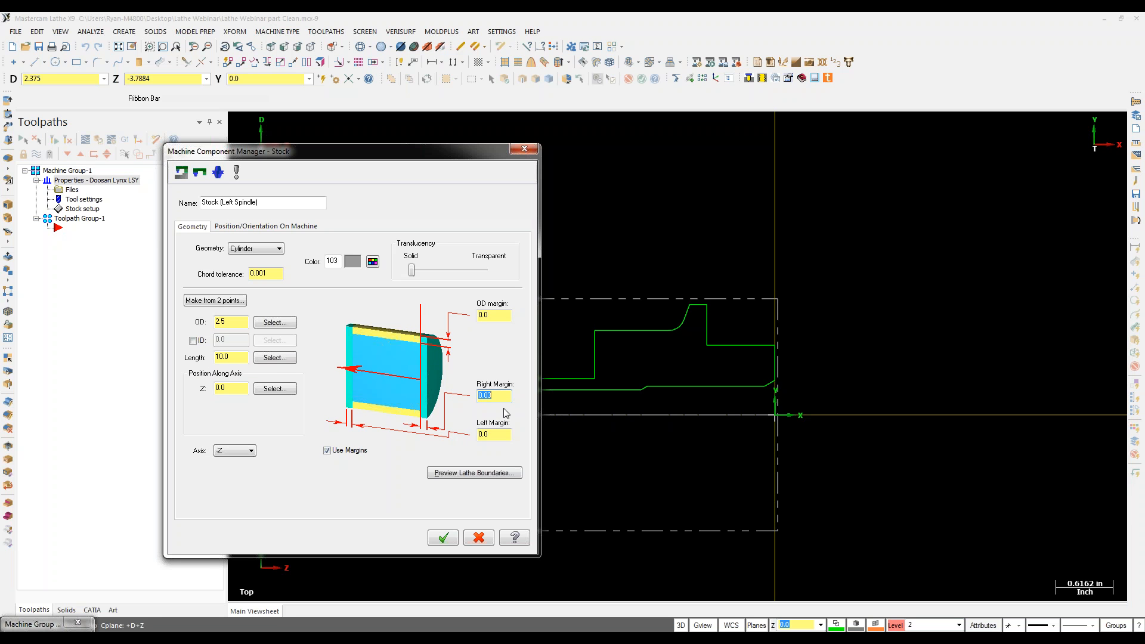
left_click(442, 538)
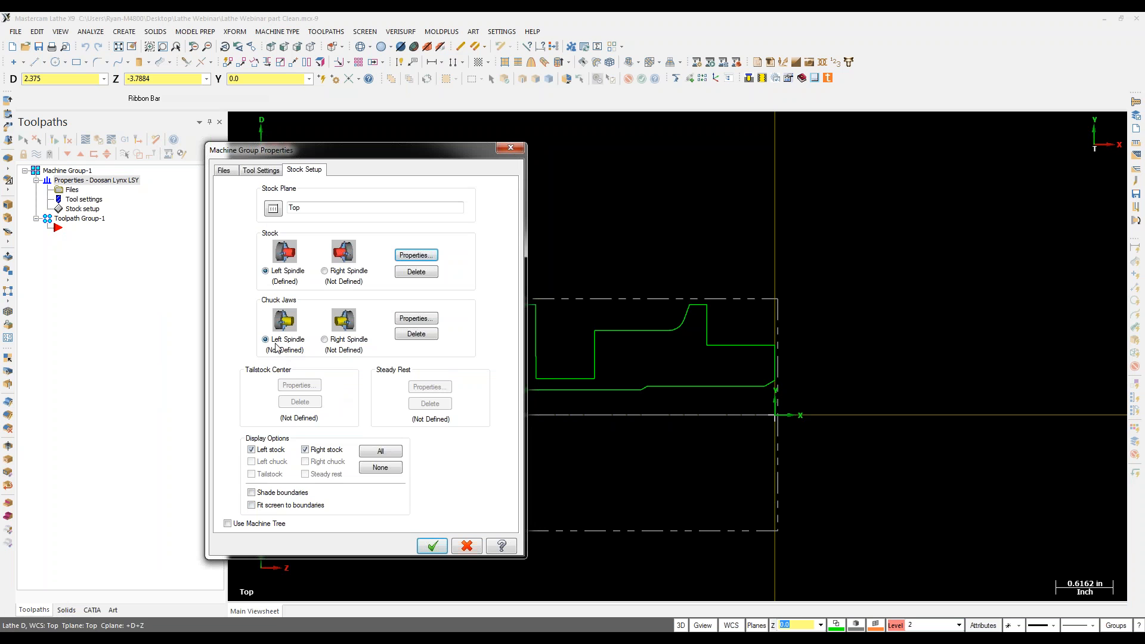
Step: Place the left-spindle chuck jaws at the part corner on 2.5 diameter, Z -4.0, previewing boundaries
left_click(416, 319)
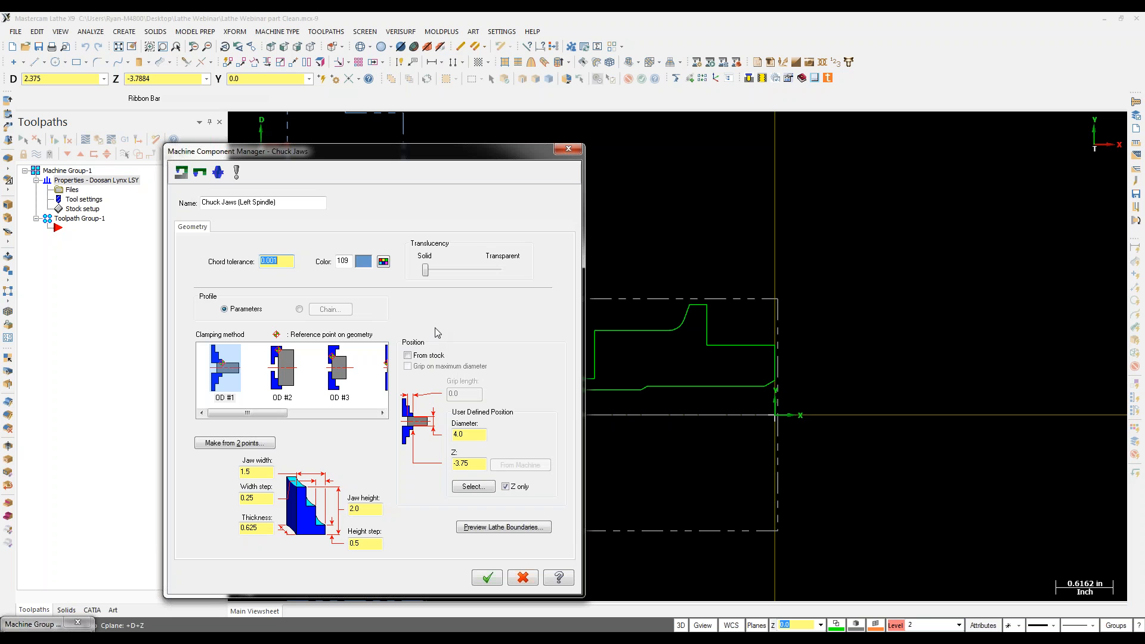
left_click(468, 489)
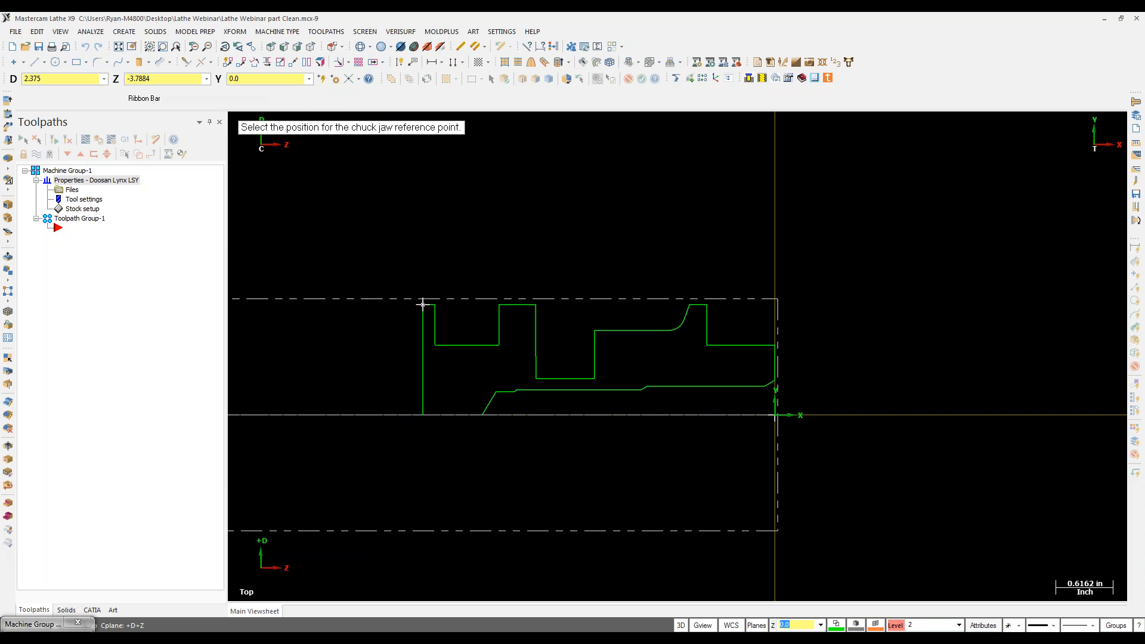
left_click(422, 305)
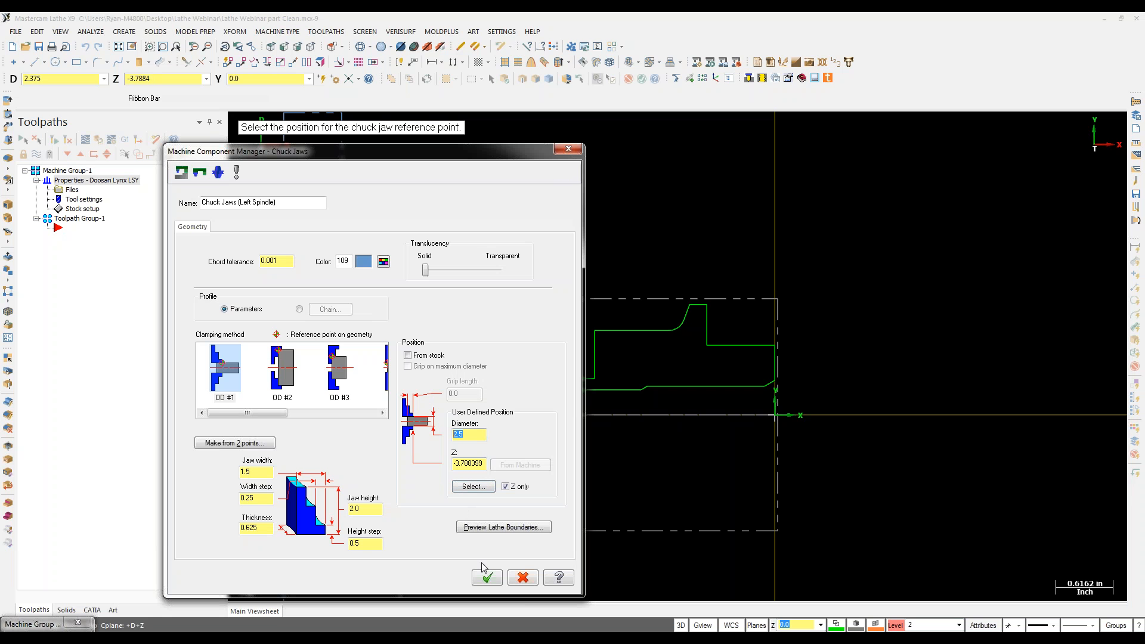
left_click_drag(464, 464, 500, 465)
key("BackSpace")
key("BackSpace")
key("BackSpace")
left_click(491, 528)
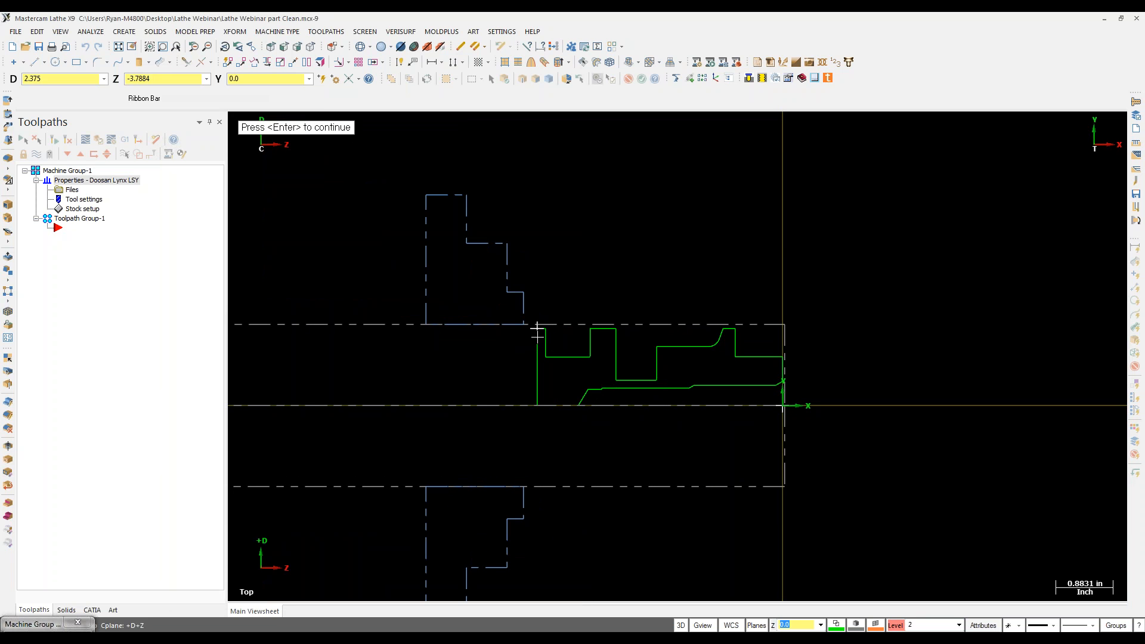
key("Return")
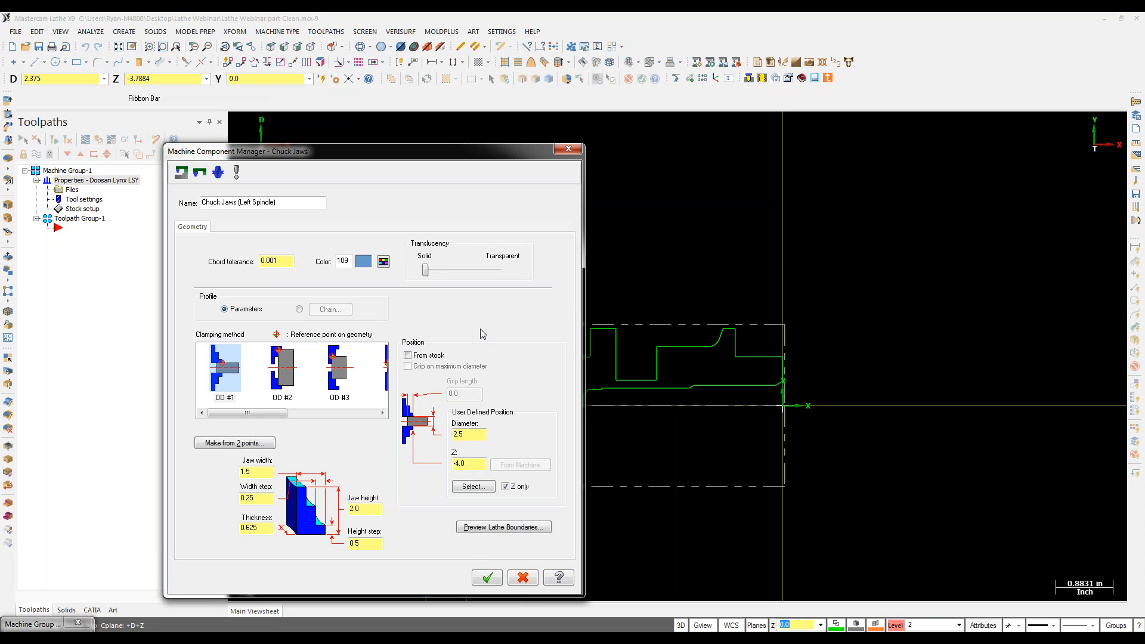
left_click(488, 578)
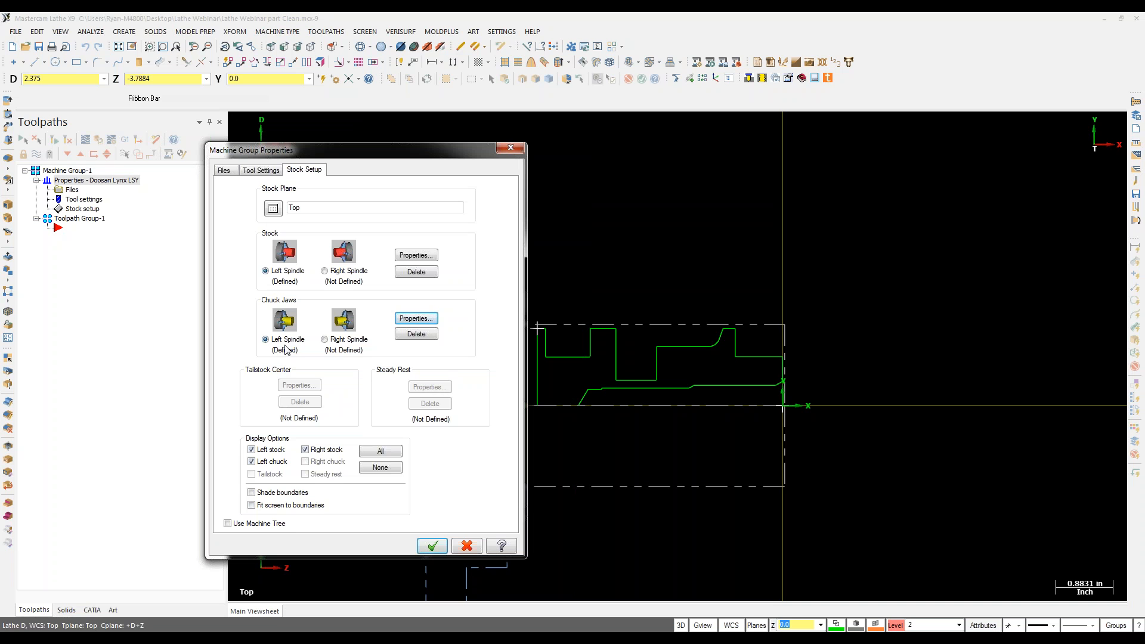
Step: Set right-spindle chuck jaws at 1.5 diameter with Z 10.0, then close Machine Group Properties
left_click(343, 341)
left_click(416, 318)
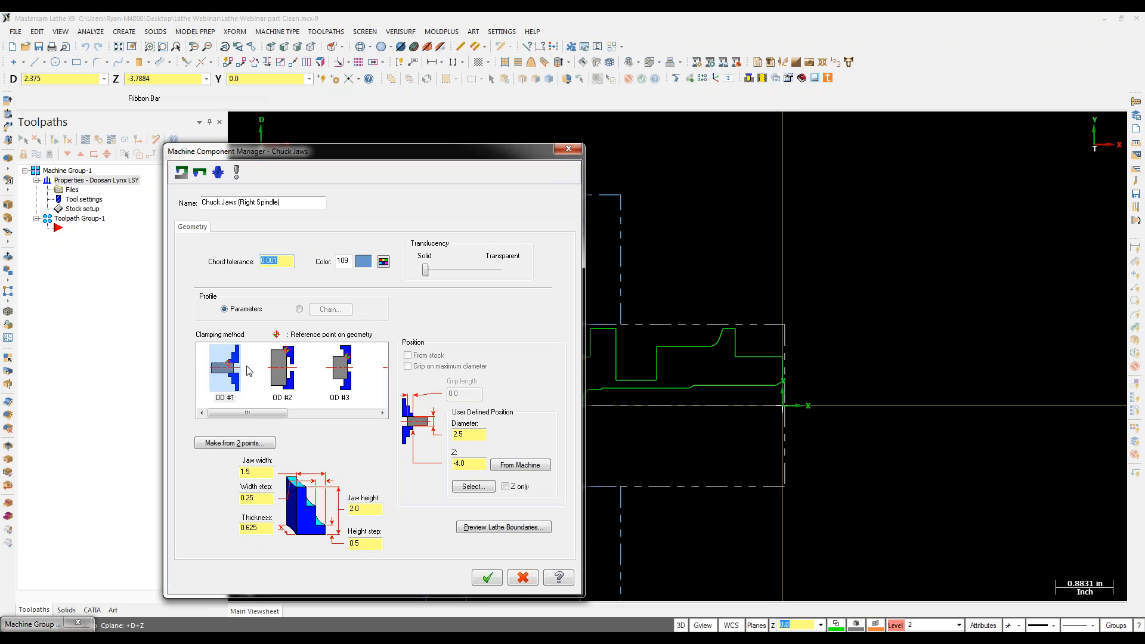
mouse_move(242, 413)
left_mouse_down()
mouse_move(253, 418)
mouse_move(243, 417)
left_mouse_up()
left_click(473, 487)
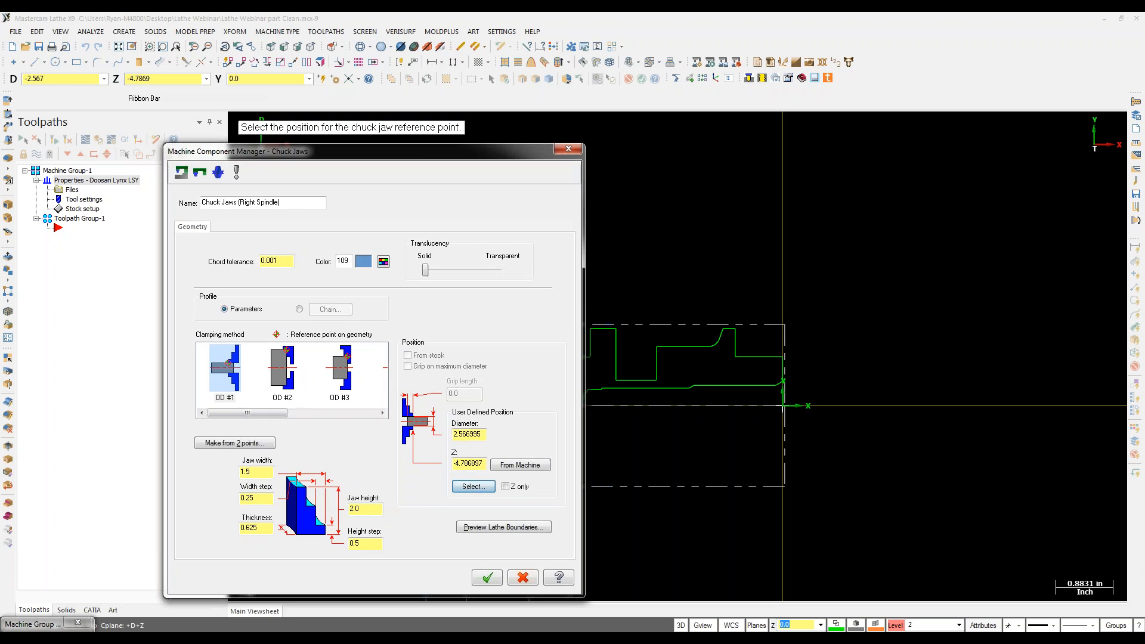
left_click(735, 357)
double_click(476, 464)
type("10")
key("Return")
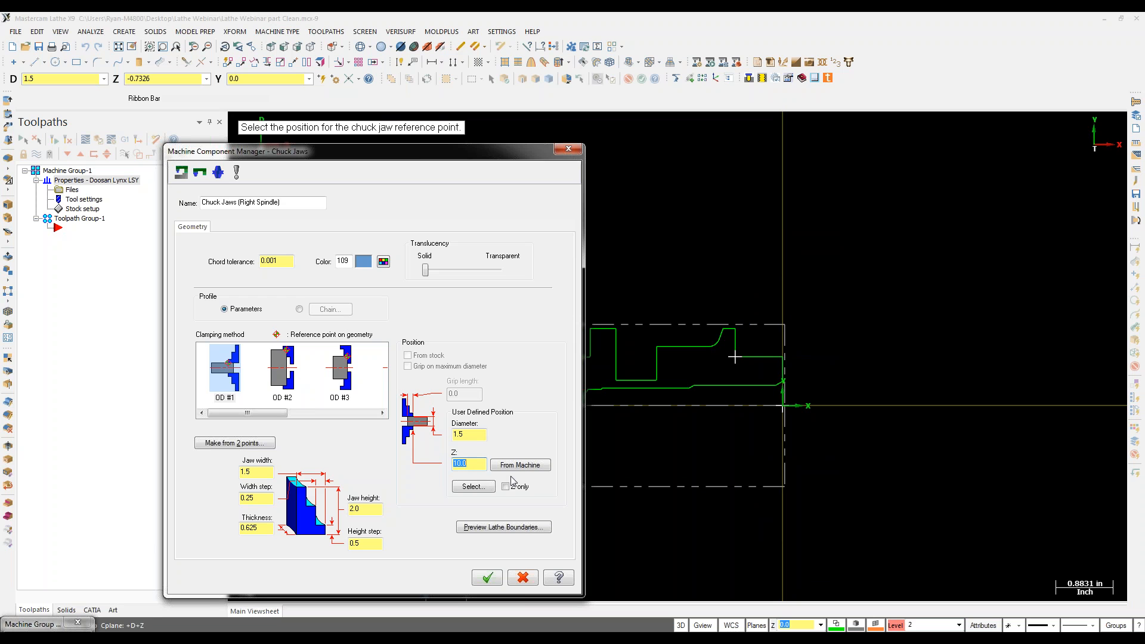
left_click(488, 576)
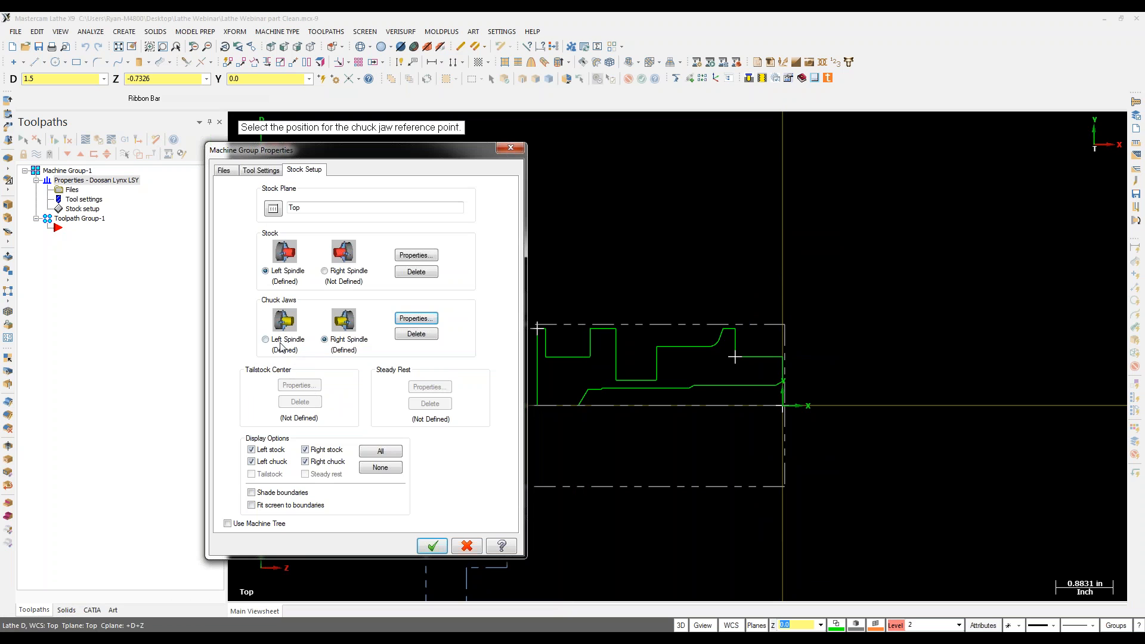
left_click(432, 545)
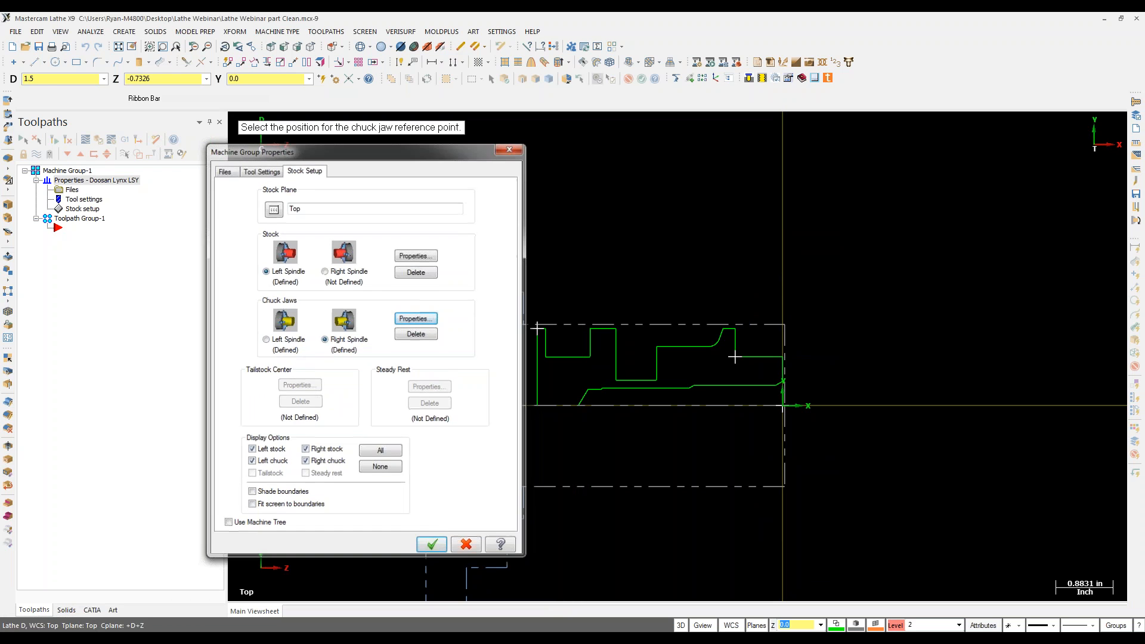
Step: Create a face toolpath using tool T0101 OD rough right, facing to Z 0.0
scroll(371, 360, "down", 4)
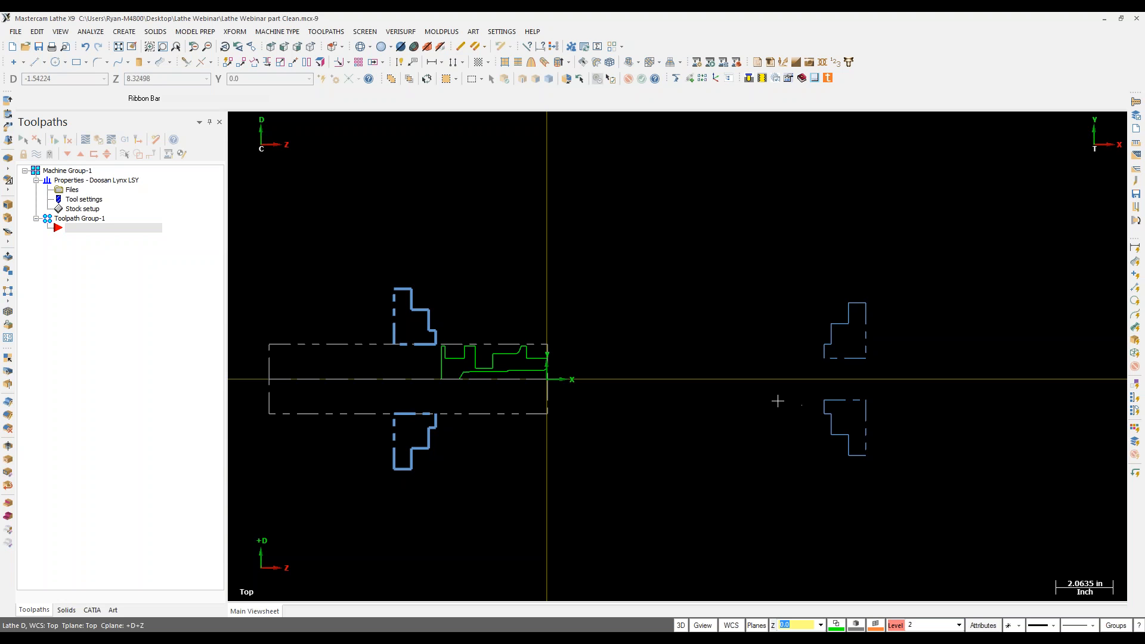
scroll(426, 362, "up", 3)
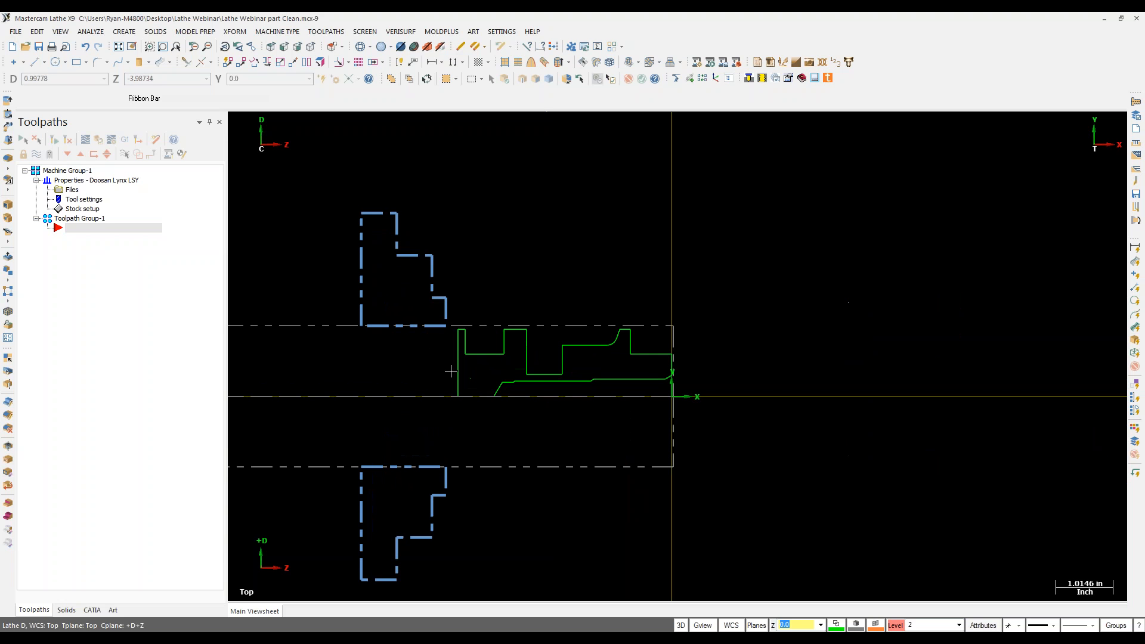
left_click(326, 32)
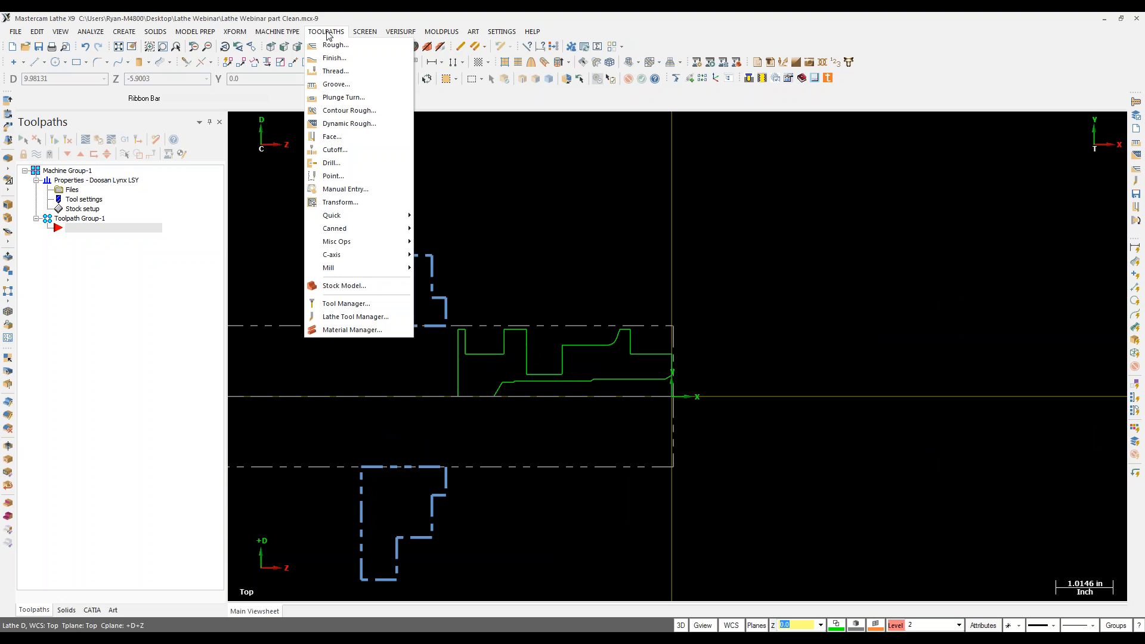
left_click(332, 137)
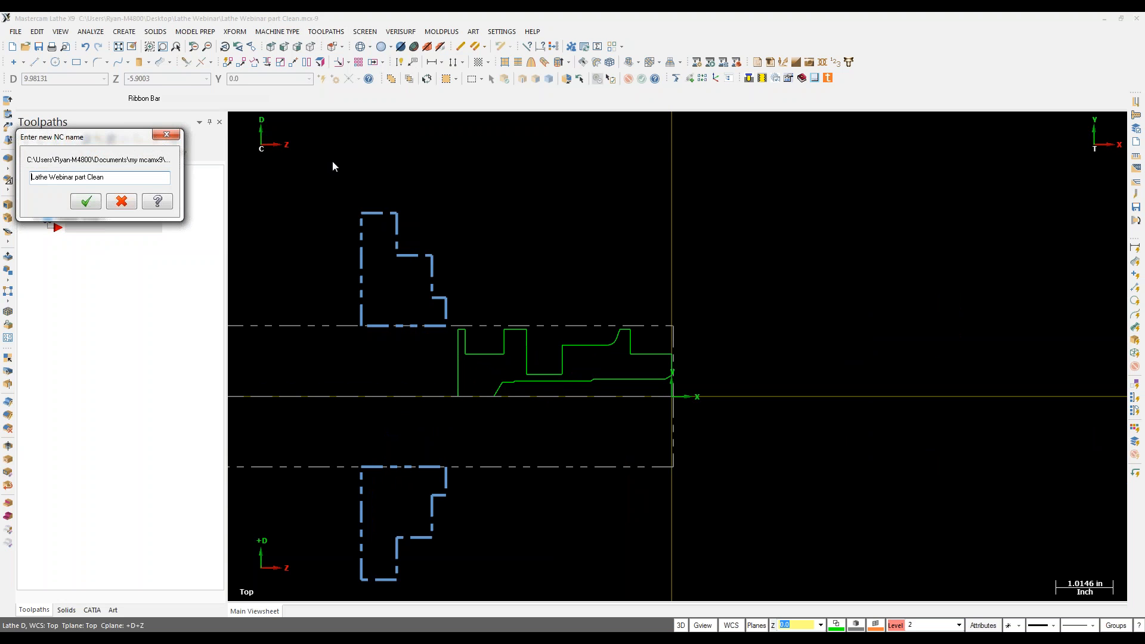
left_click(85, 201)
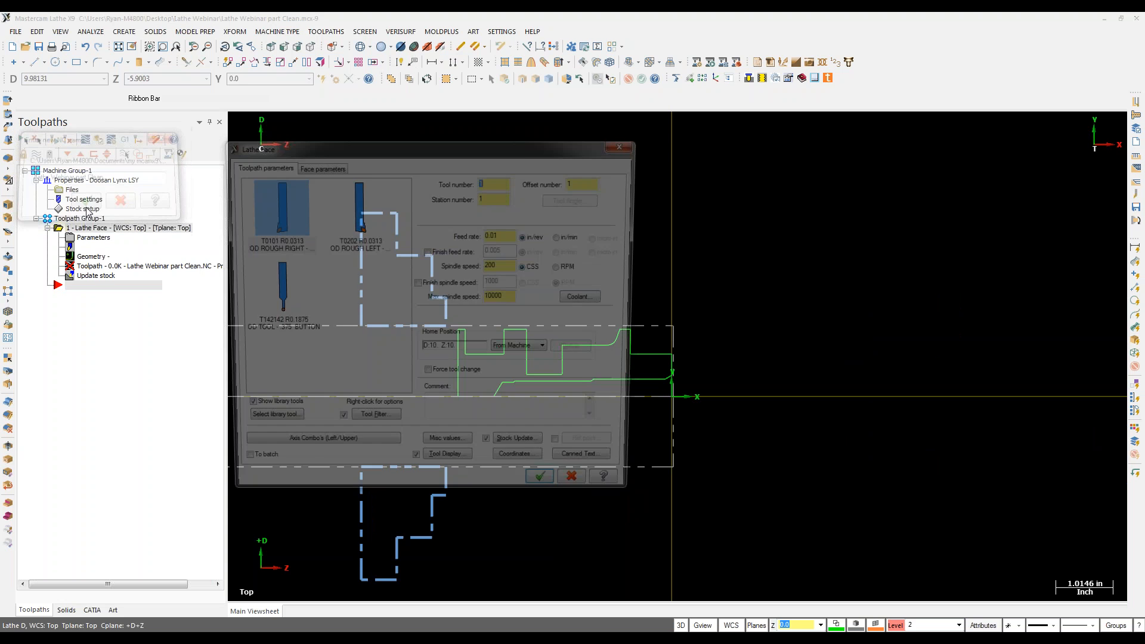
mouse_move(293, 304)
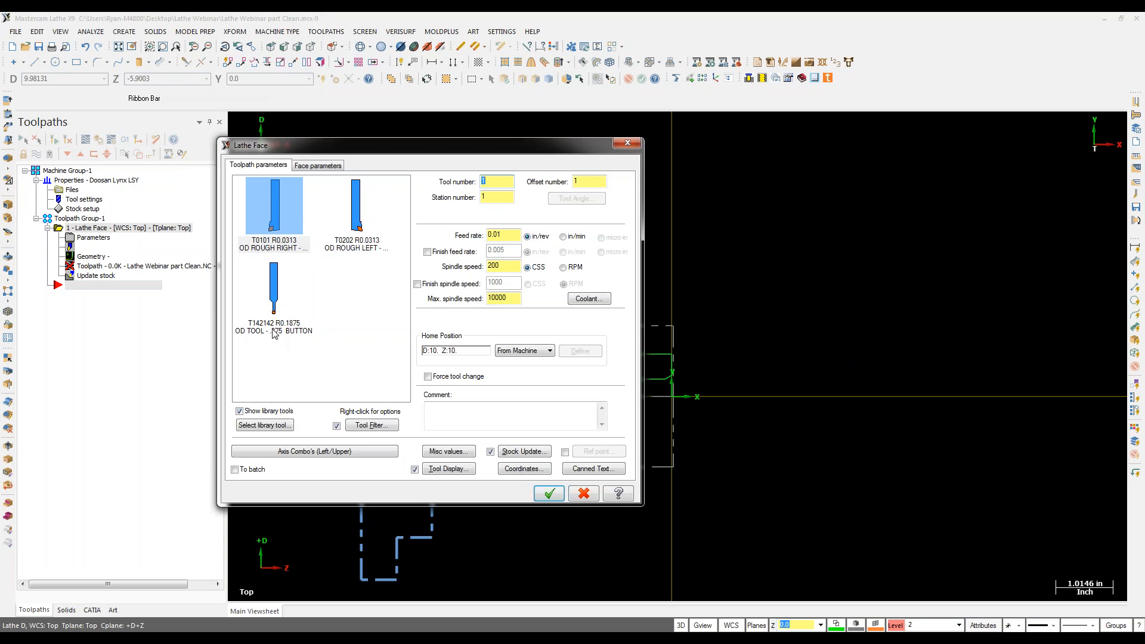
left_click(286, 229)
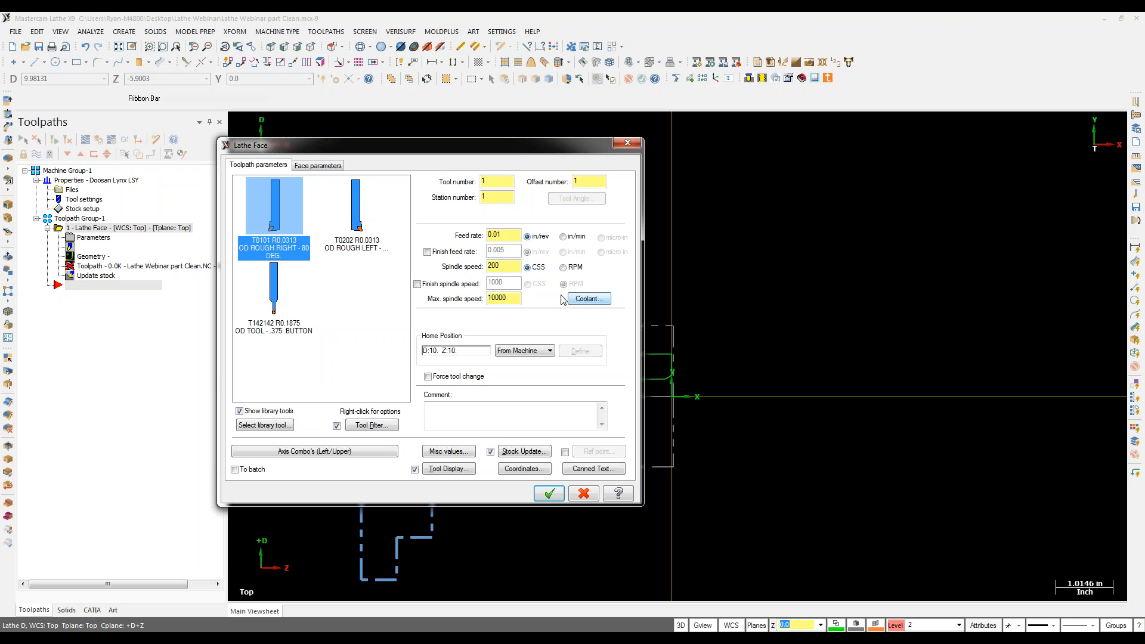
left_click(316, 165)
double_click(263, 281)
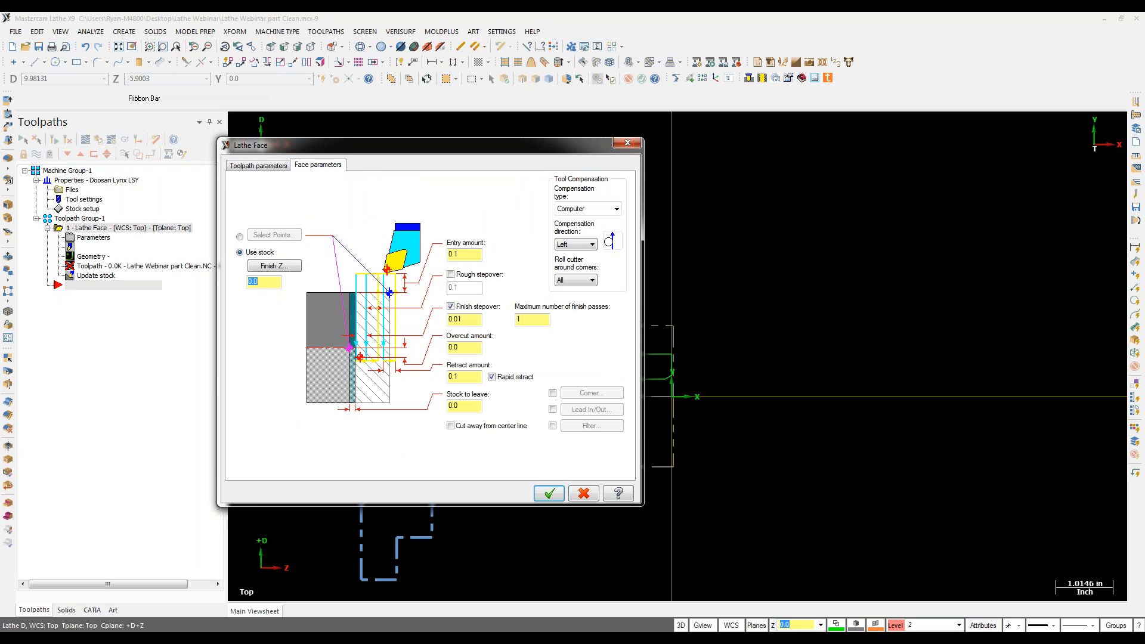
left_click(543, 492)
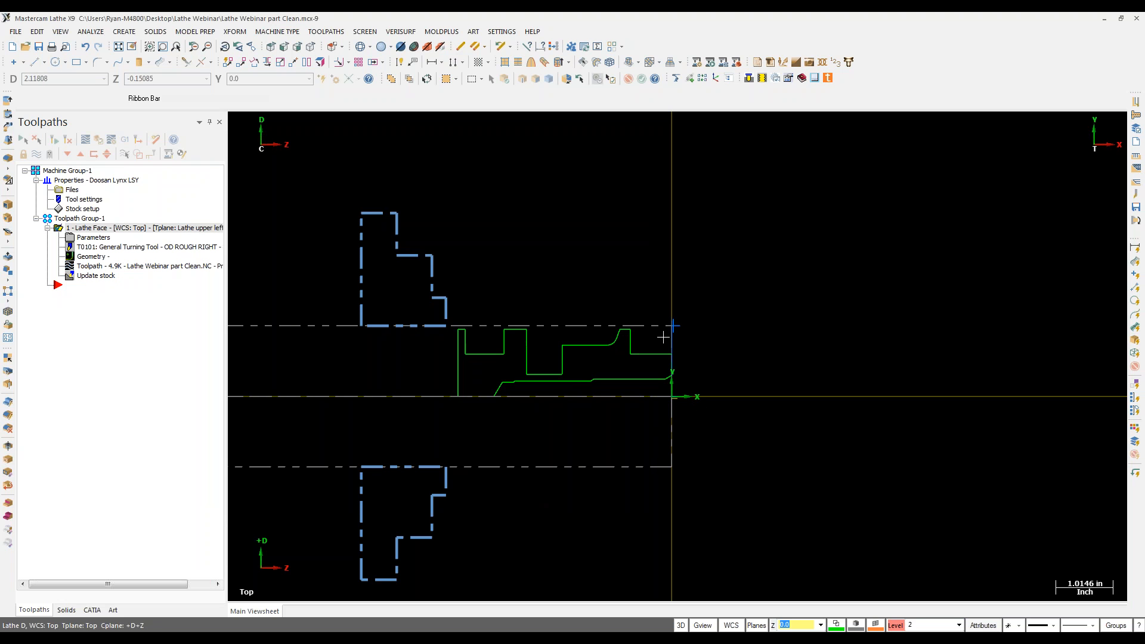
Step: Start a rough toolpath and chain the outer profile from start to end
left_click(319, 32)
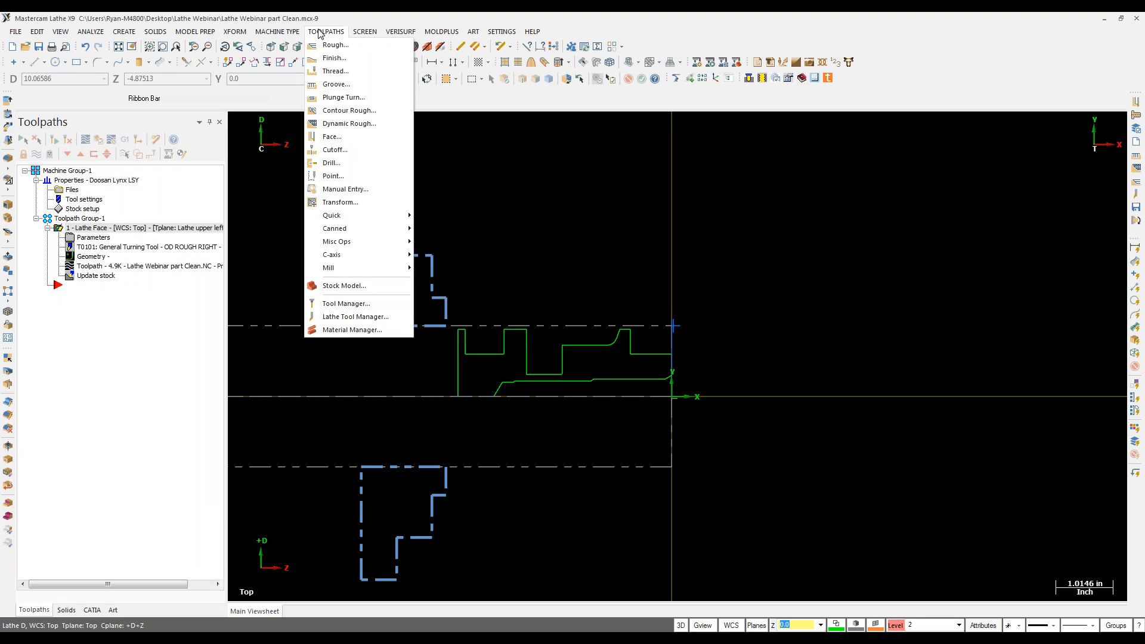
left_click(334, 44)
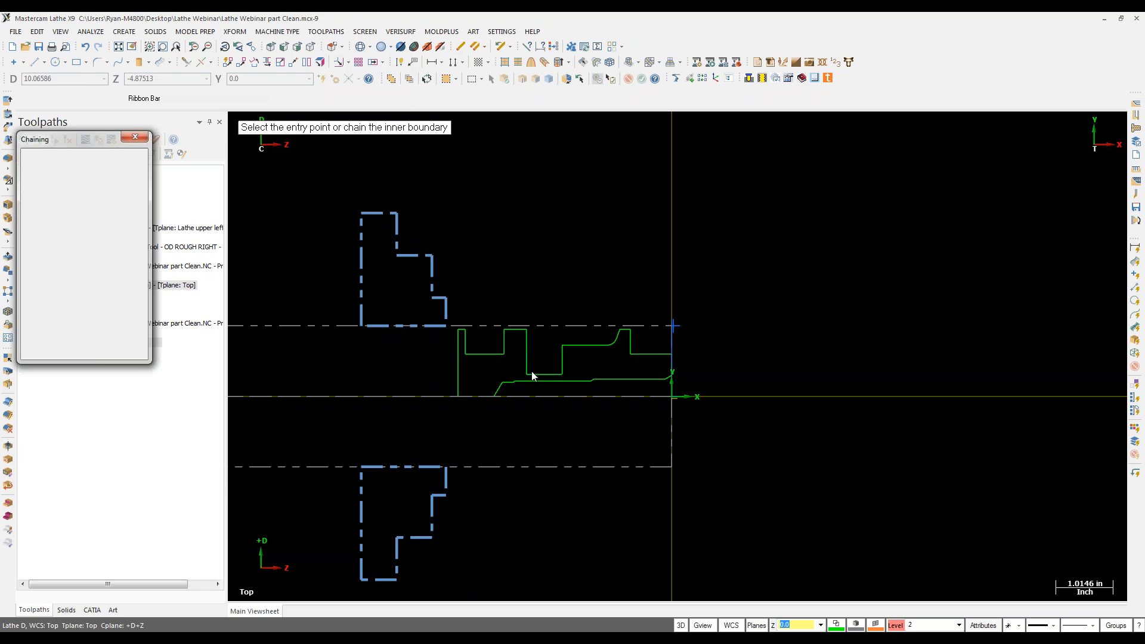
left_click(653, 354)
left_click(463, 329)
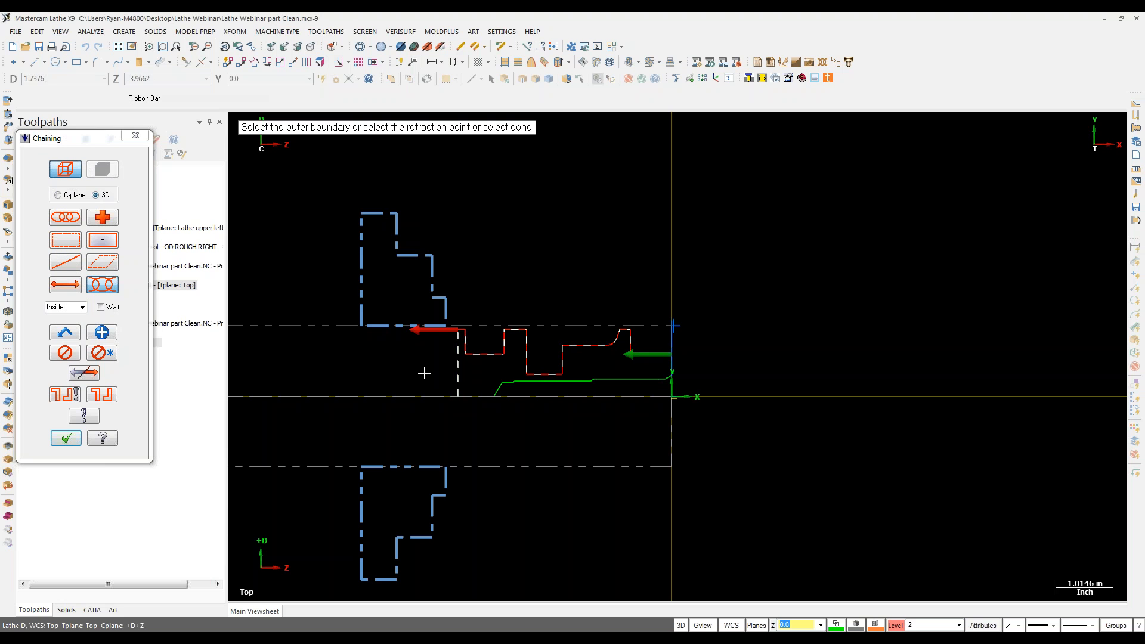
left_click(65, 438)
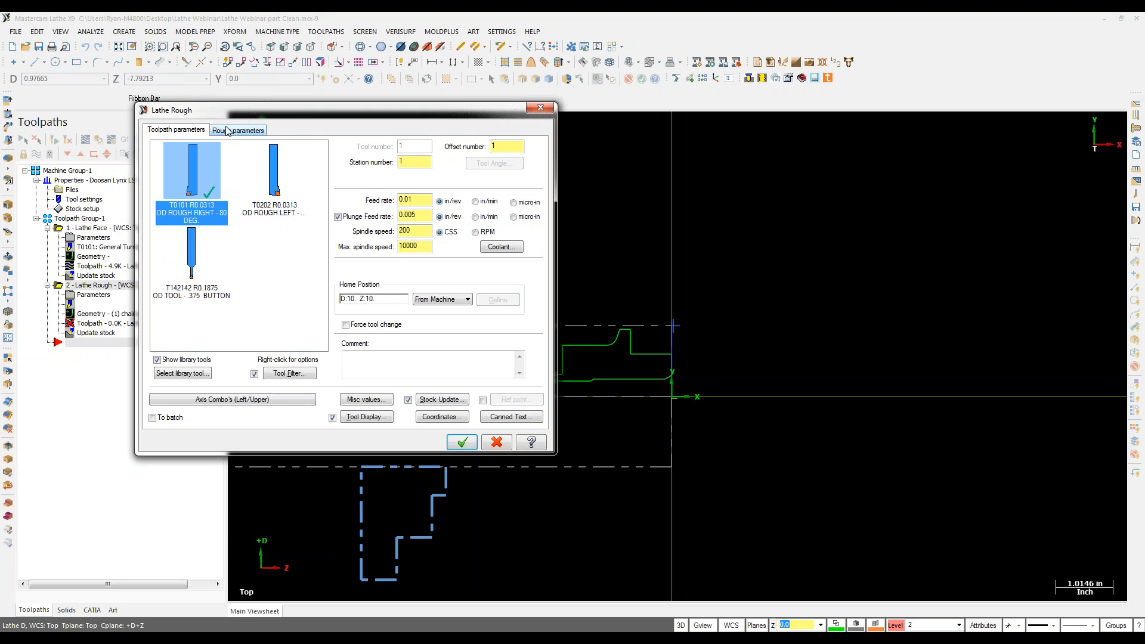
Step: Use stock as the outer boundary and extend the contour end on lead-out
left_click(227, 130)
left_click(430, 381)
left_click(437, 403)
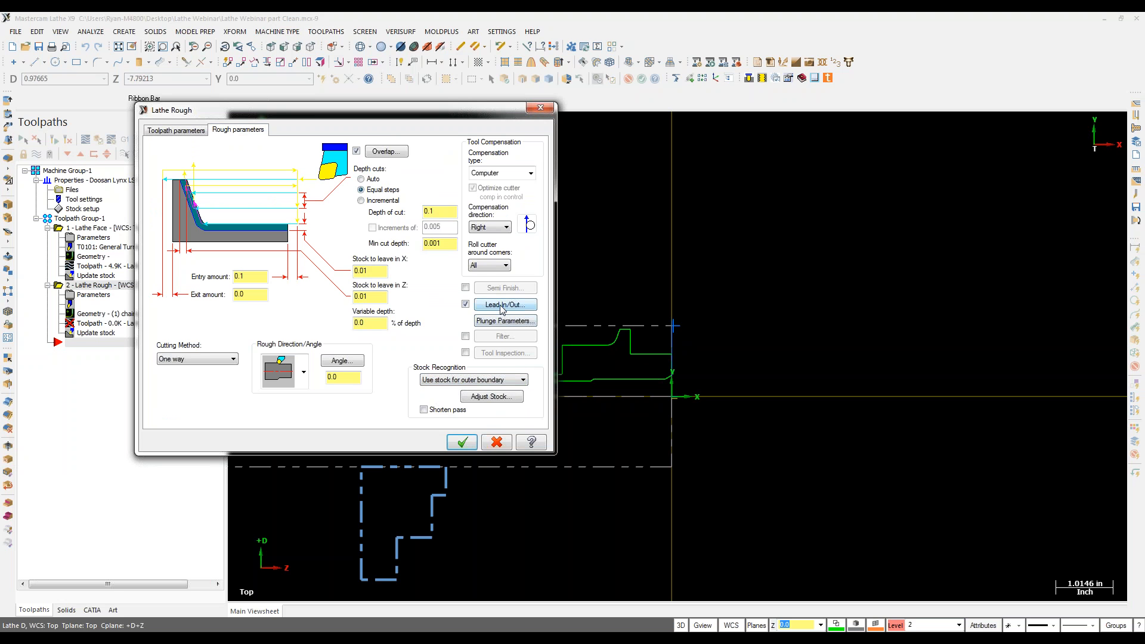
left_click(502, 304)
left_click(70, 157)
left_click(41, 187)
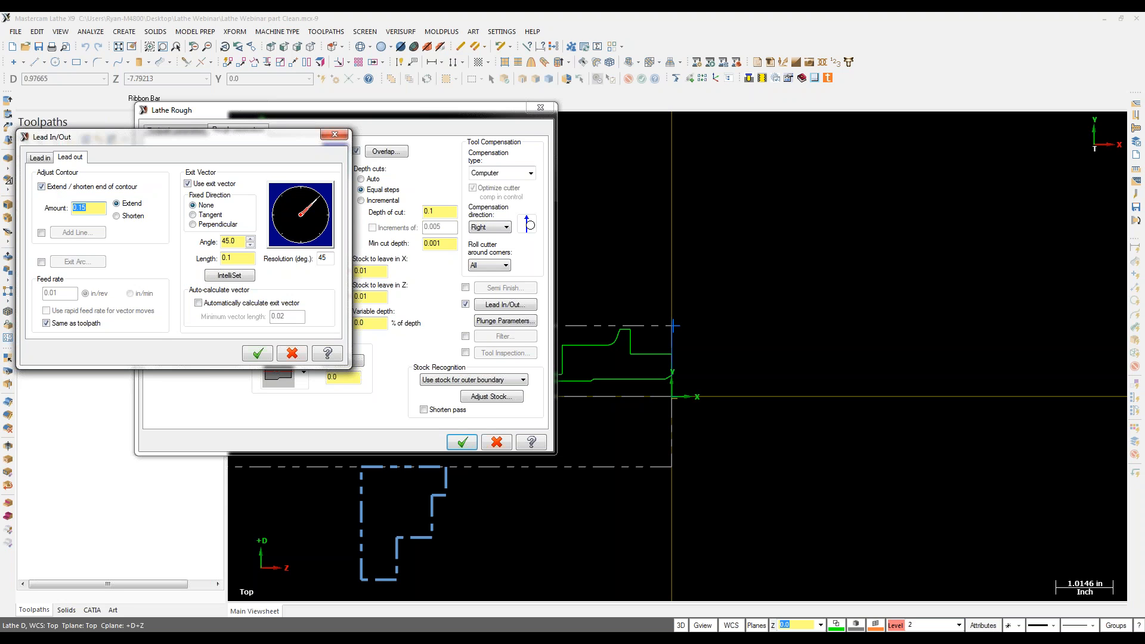
left_click(258, 353)
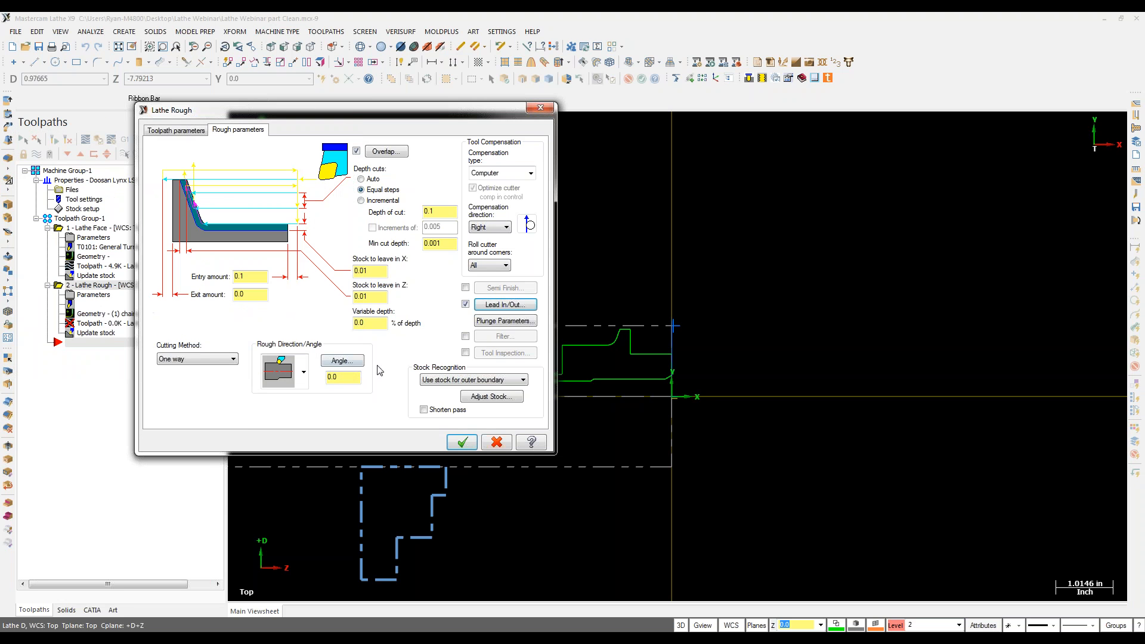
left_click(463, 443)
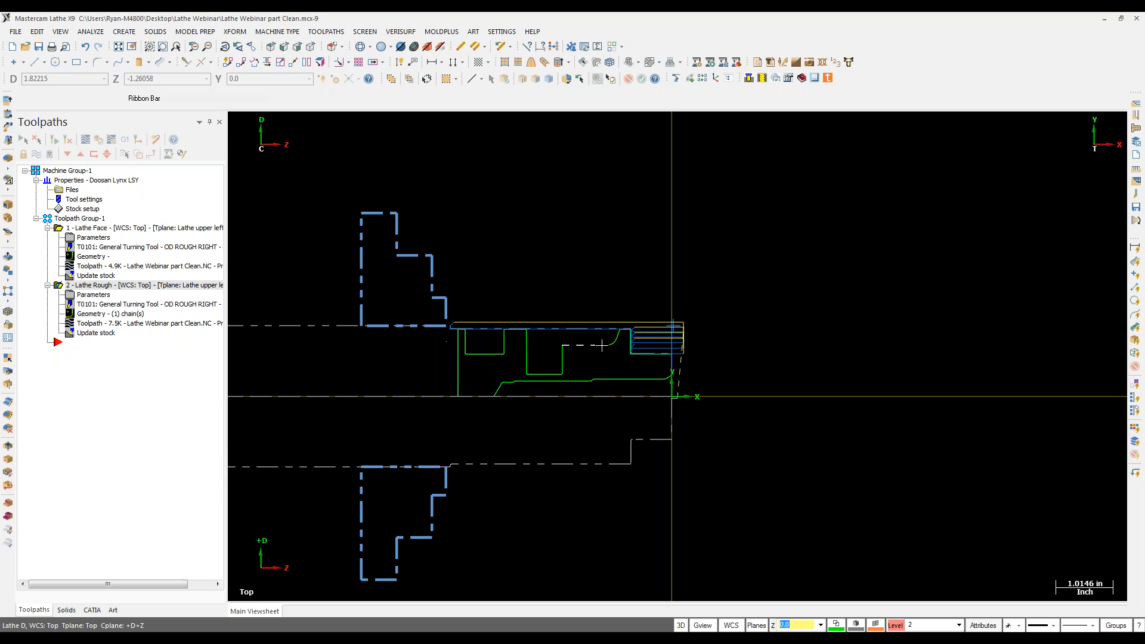
left_click(90, 295)
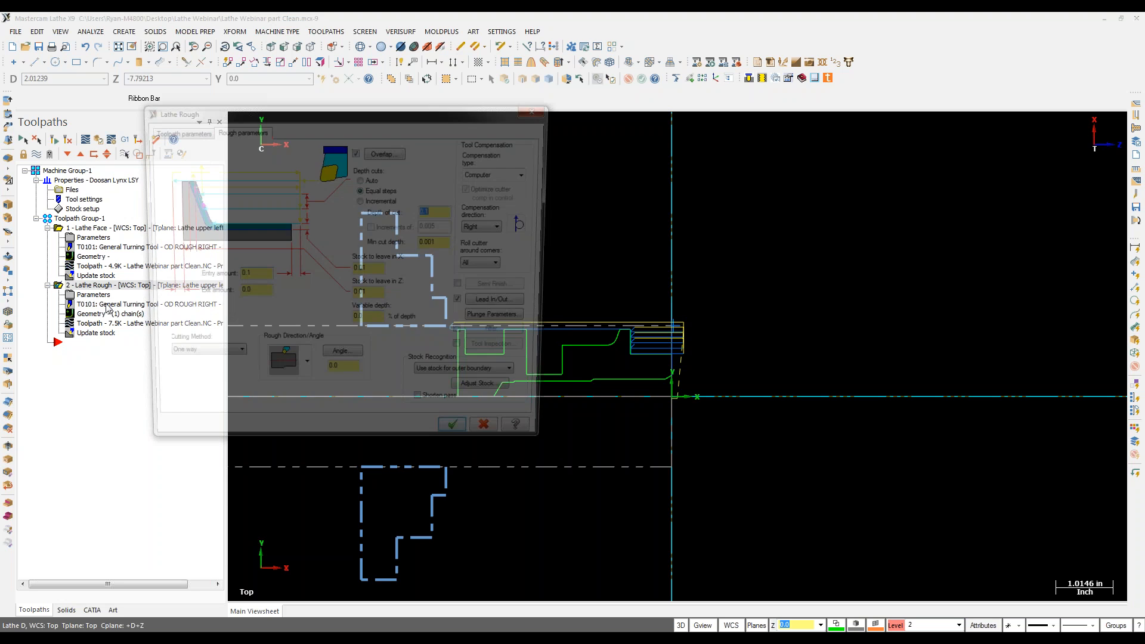
left_click(458, 380)
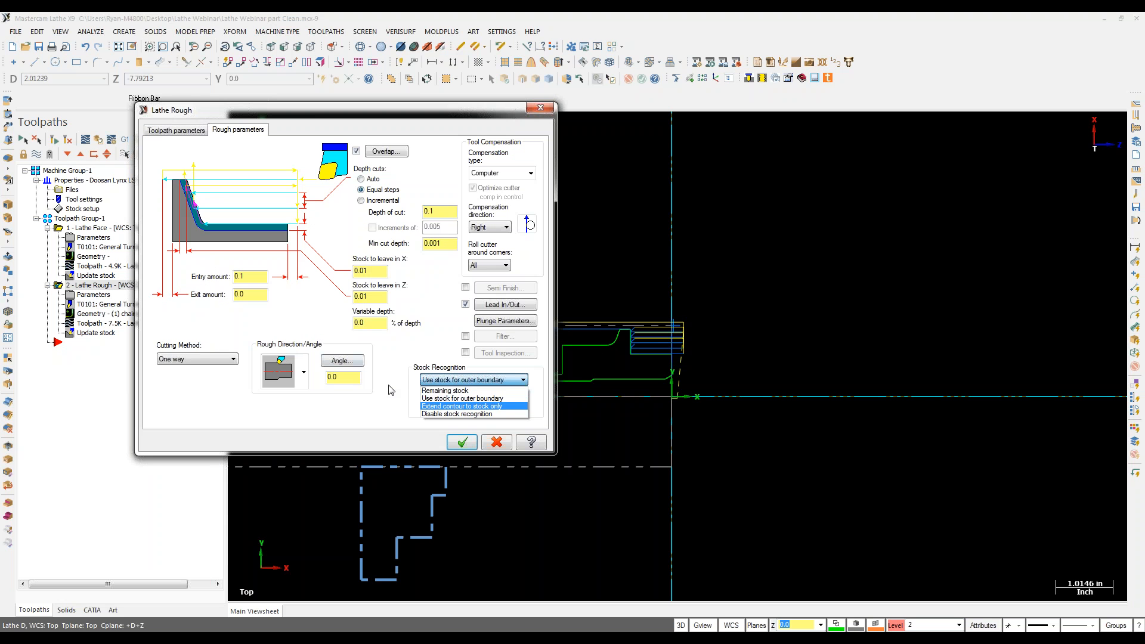
left_click(463, 399)
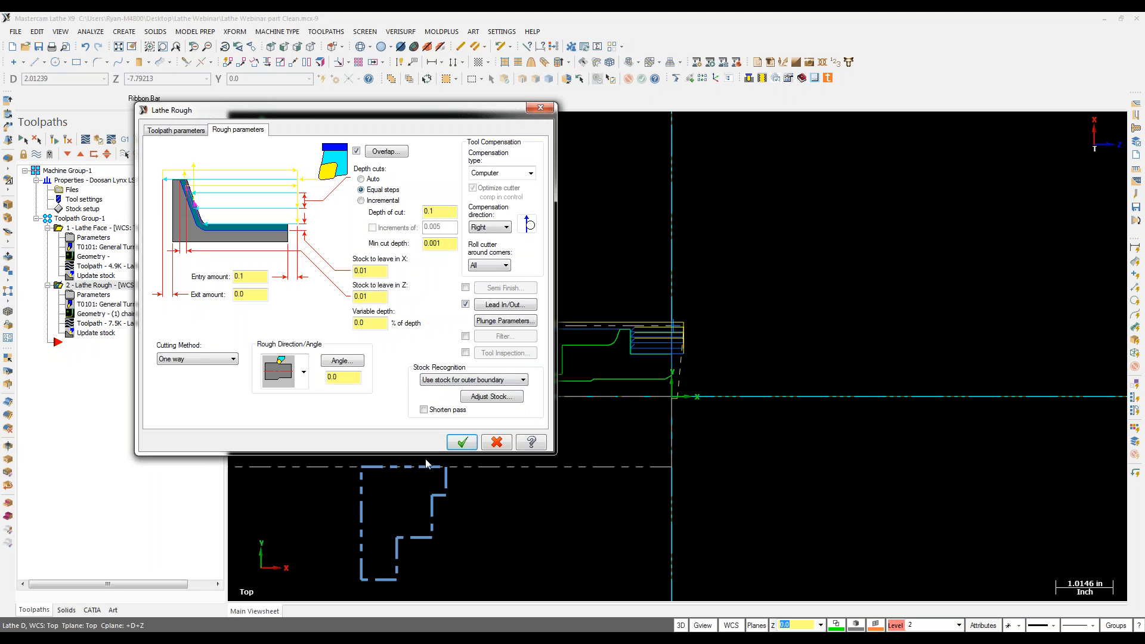
left_click(462, 442)
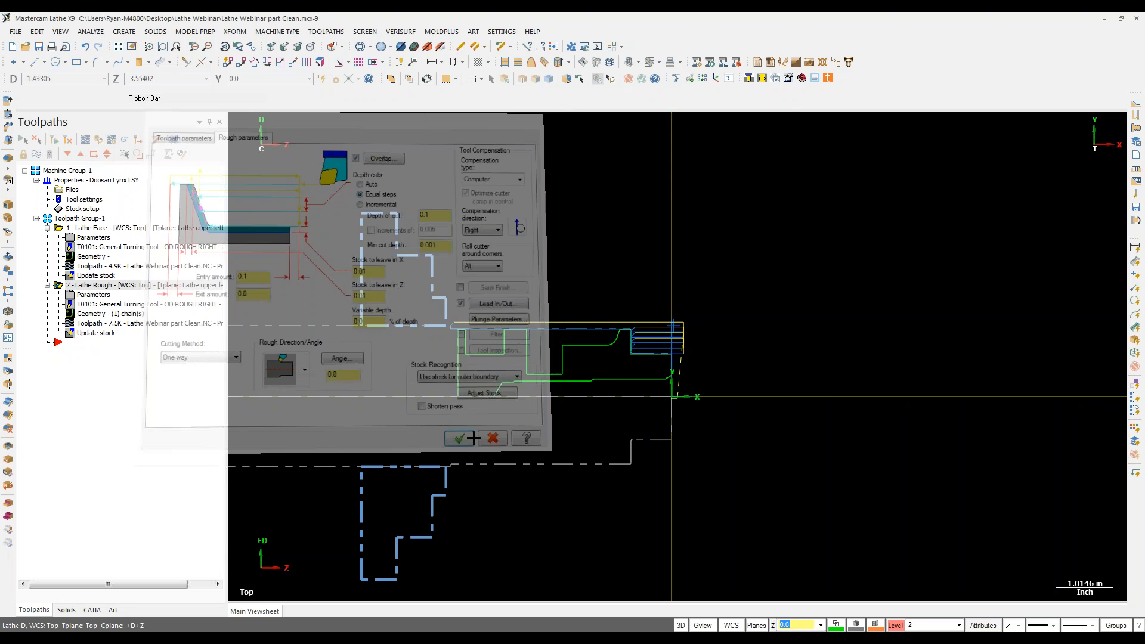
scroll(494, 343, "up", 2)
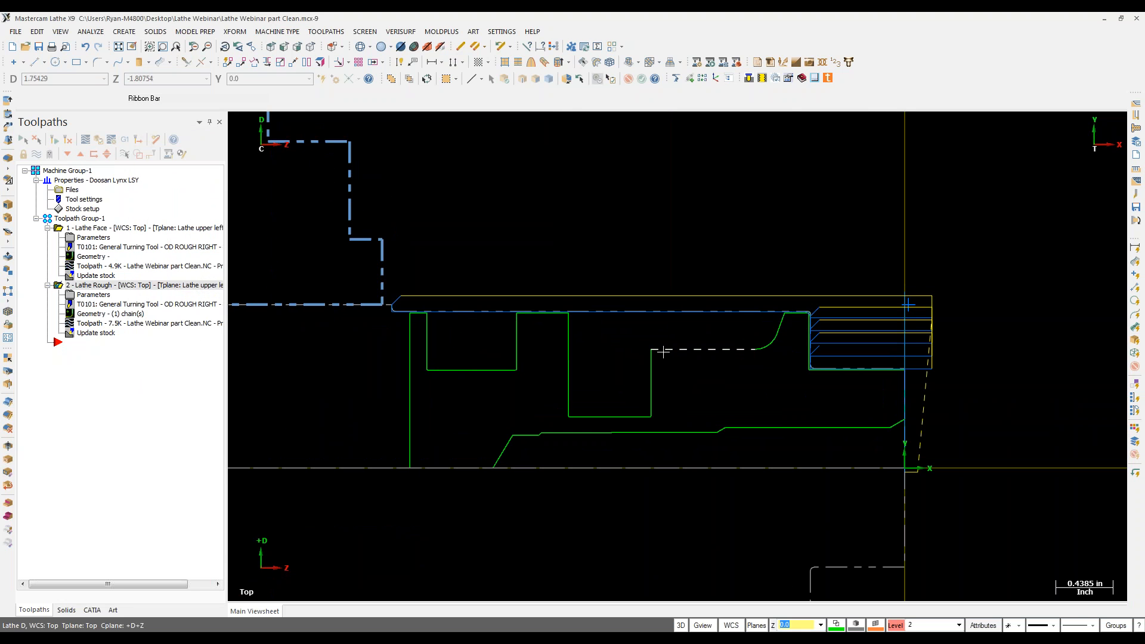
left_click(80, 296)
left_click(506, 325)
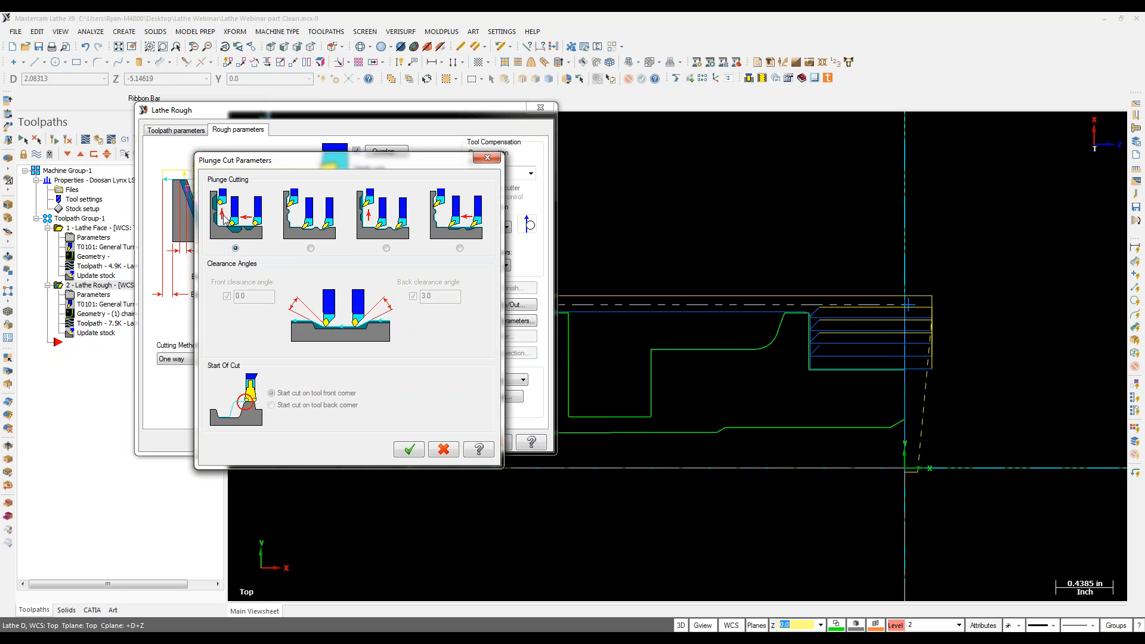
left_click(410, 449)
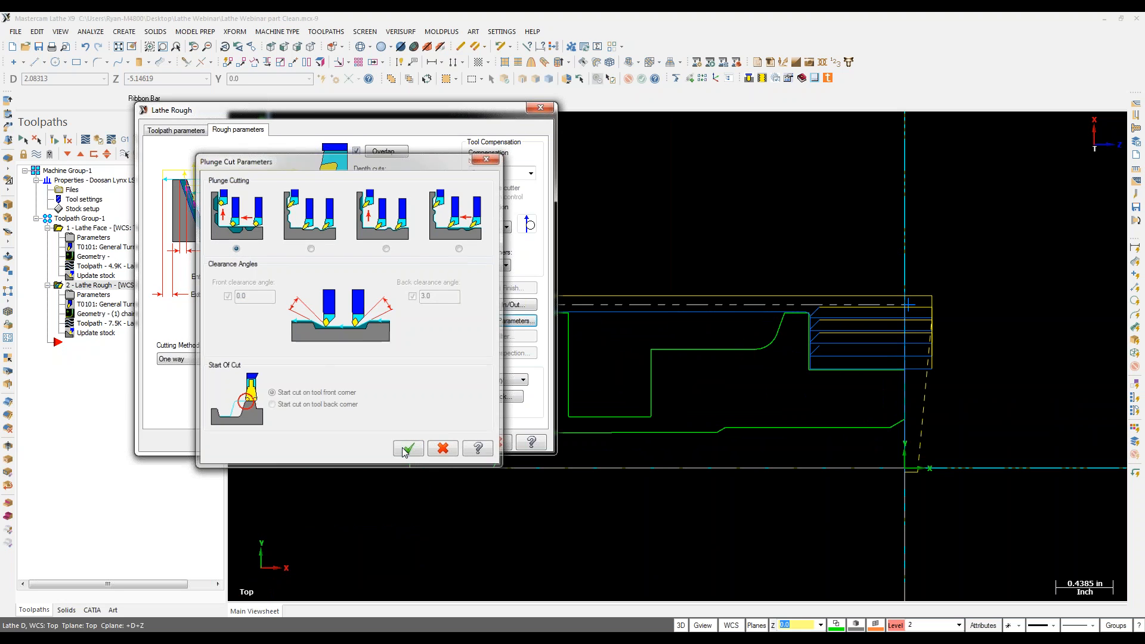
left_click(461, 441)
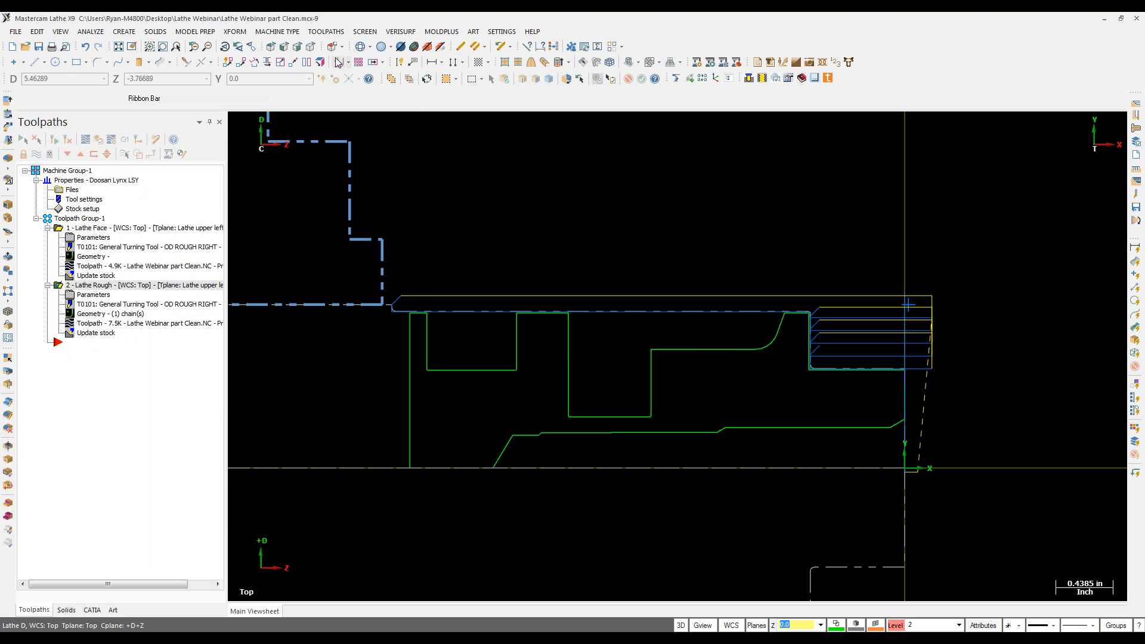
left_click(324, 32)
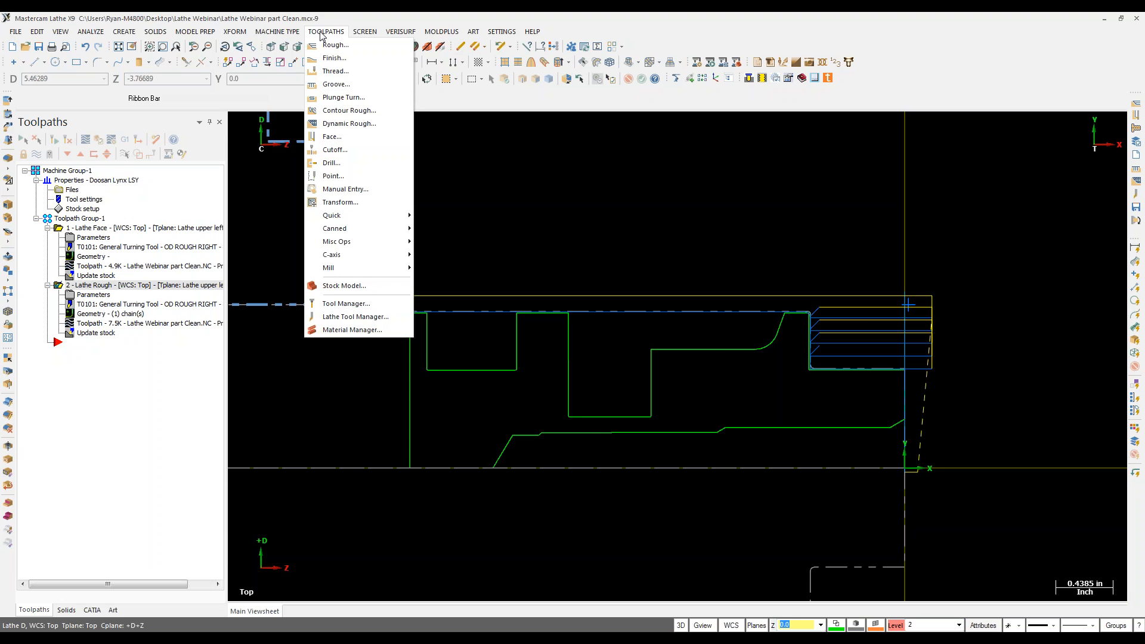
Step: Chain curved corner to groove wall and dynamic-rough it with the .375 button tool T142142
left_click(349, 124)
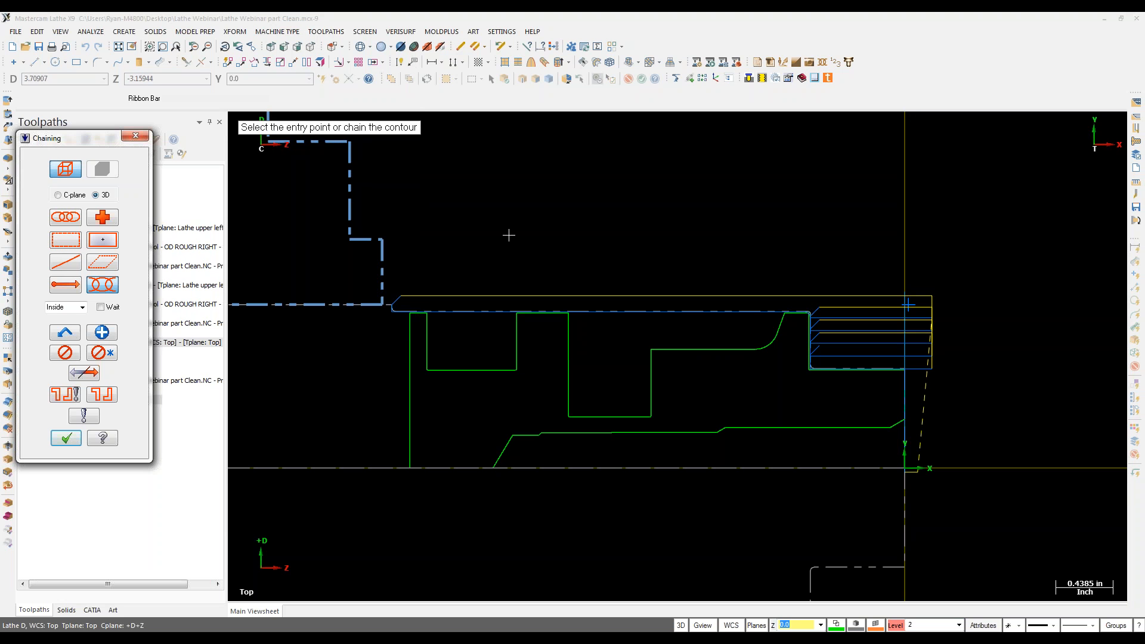
left_click(778, 330)
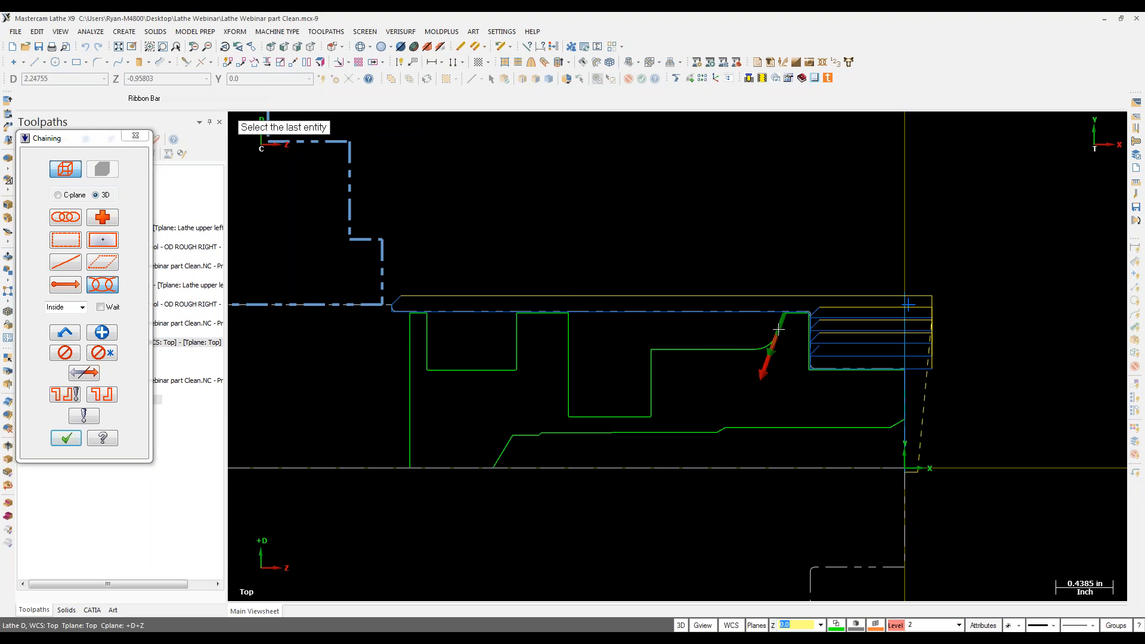
left_click(575, 408)
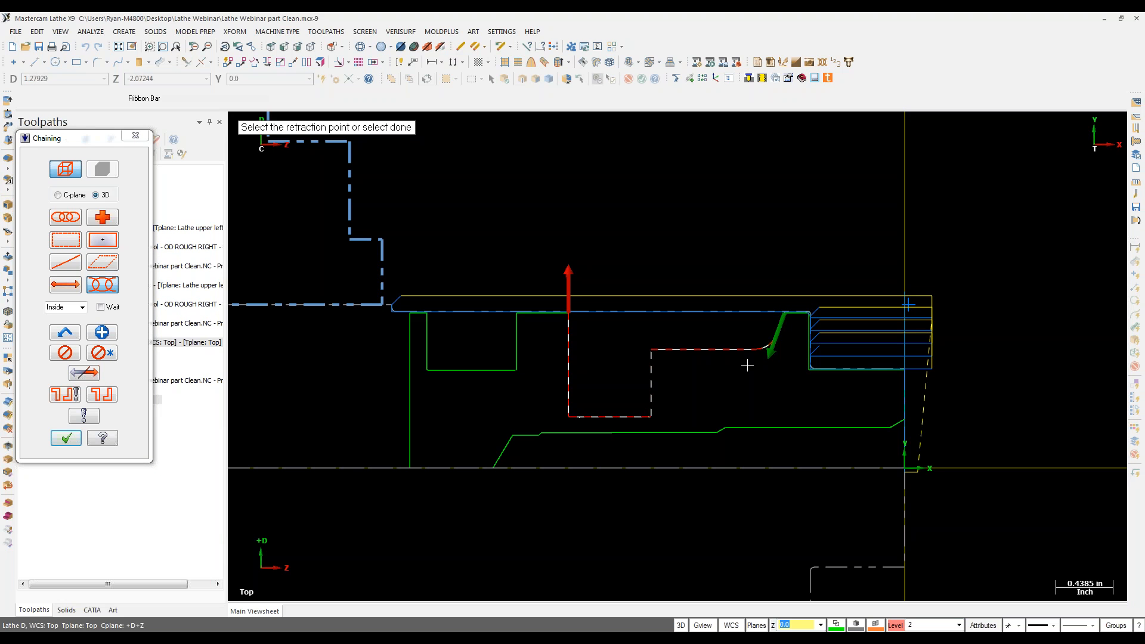
left_click(67, 439)
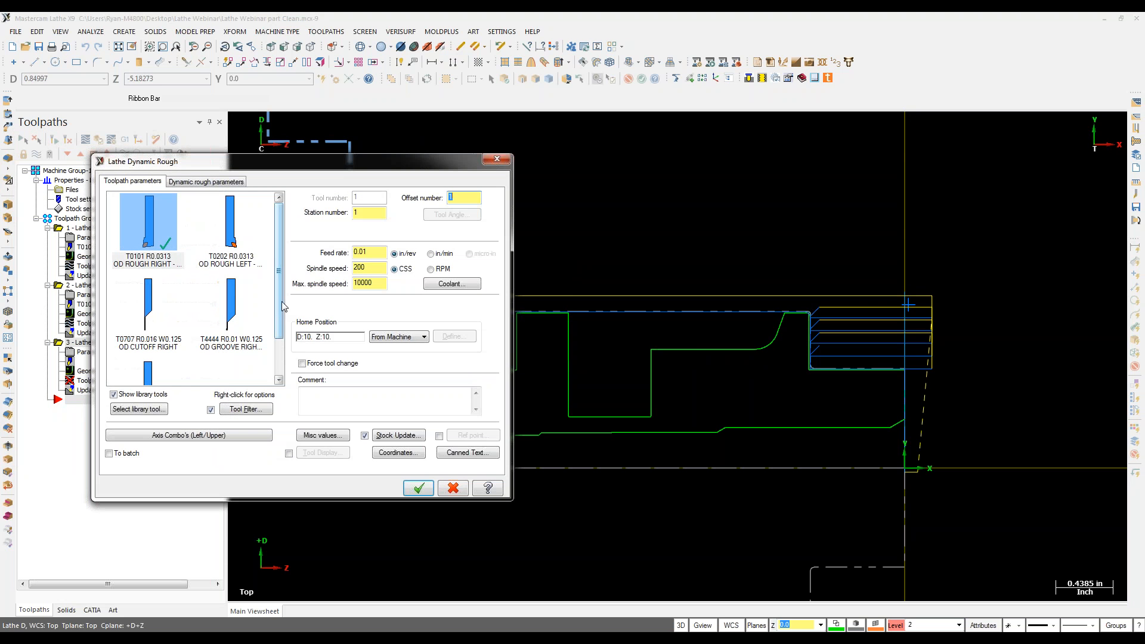
scroll(284, 304, "down", 1)
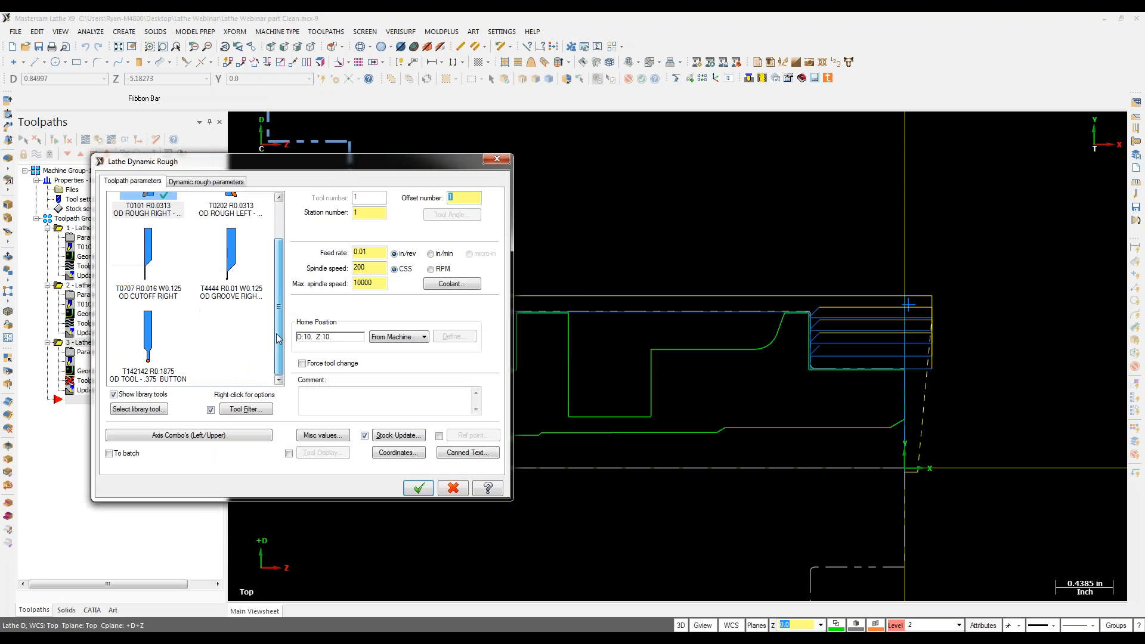
left_click(173, 352)
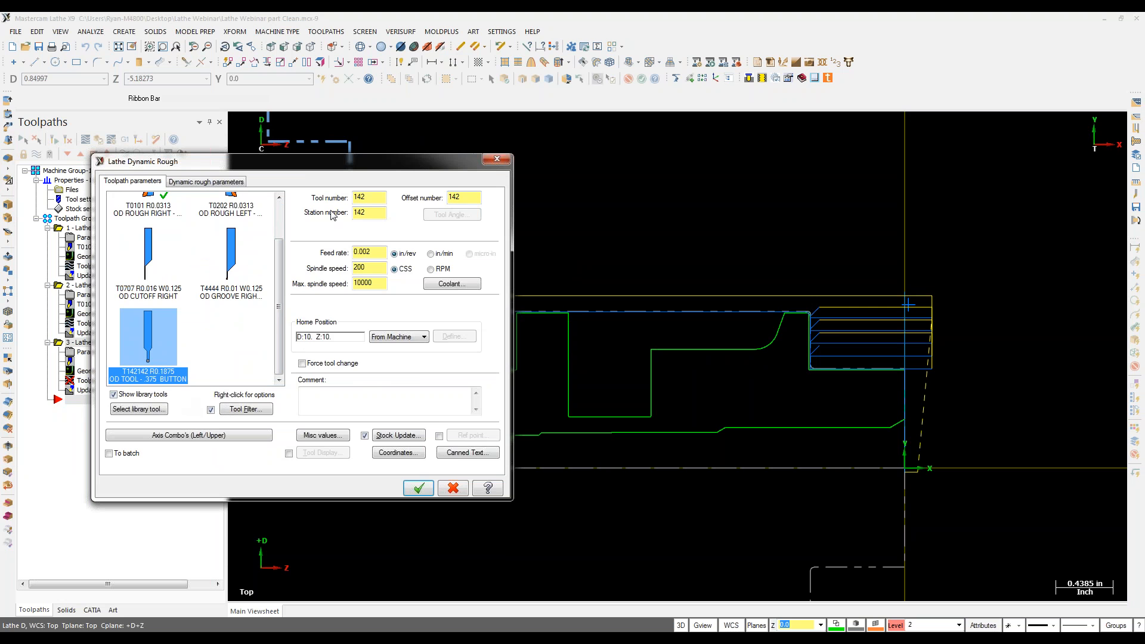
left_click(207, 182)
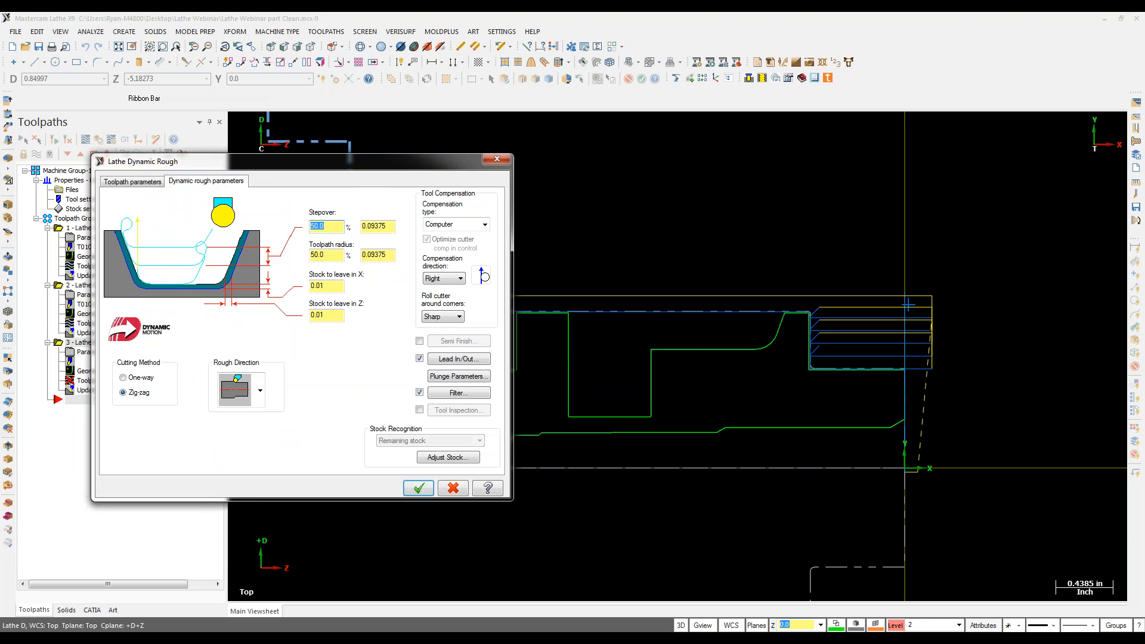
left_click(321, 255)
left_click(419, 489)
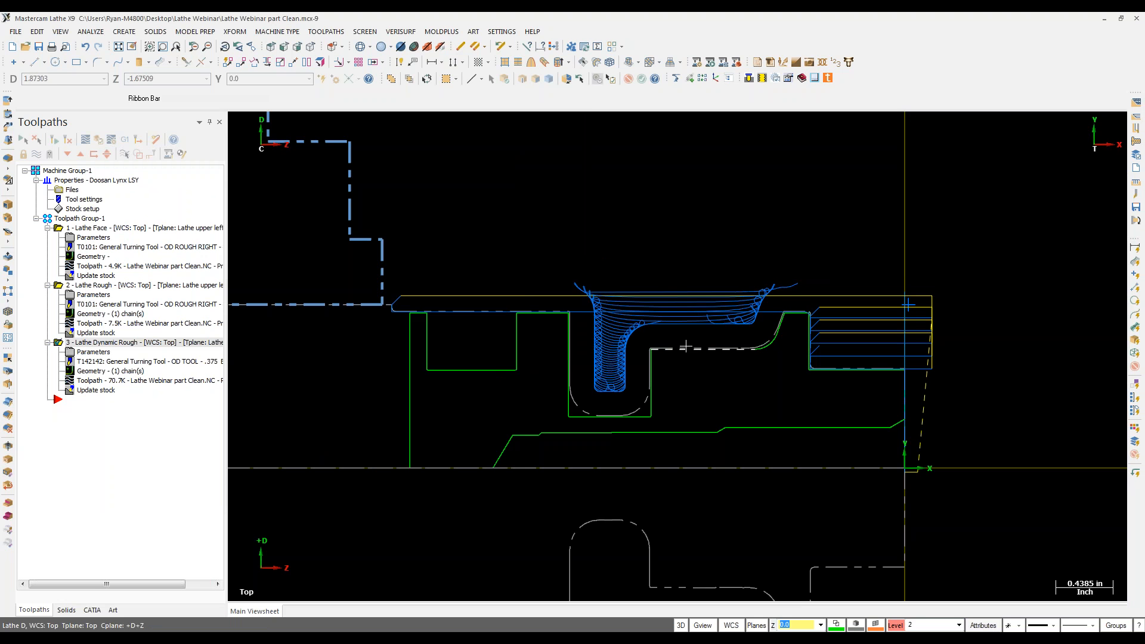
left_click(85, 142)
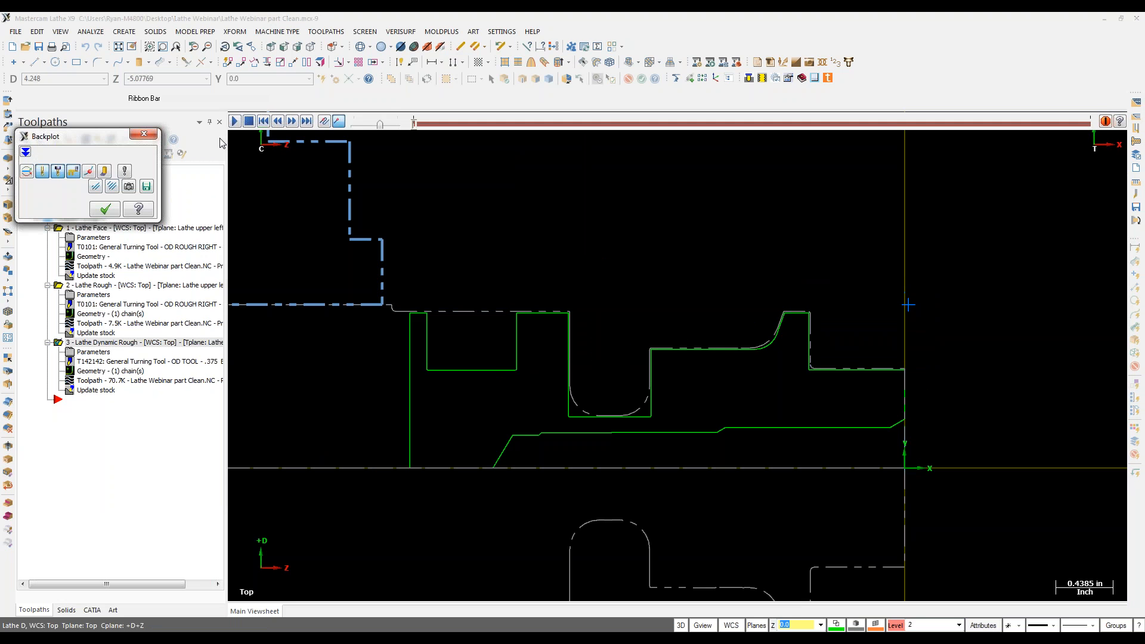
left_click_drag(416, 124, 461, 130)
left_click_drag(477, 137, 1091, 160)
left_click(105, 209)
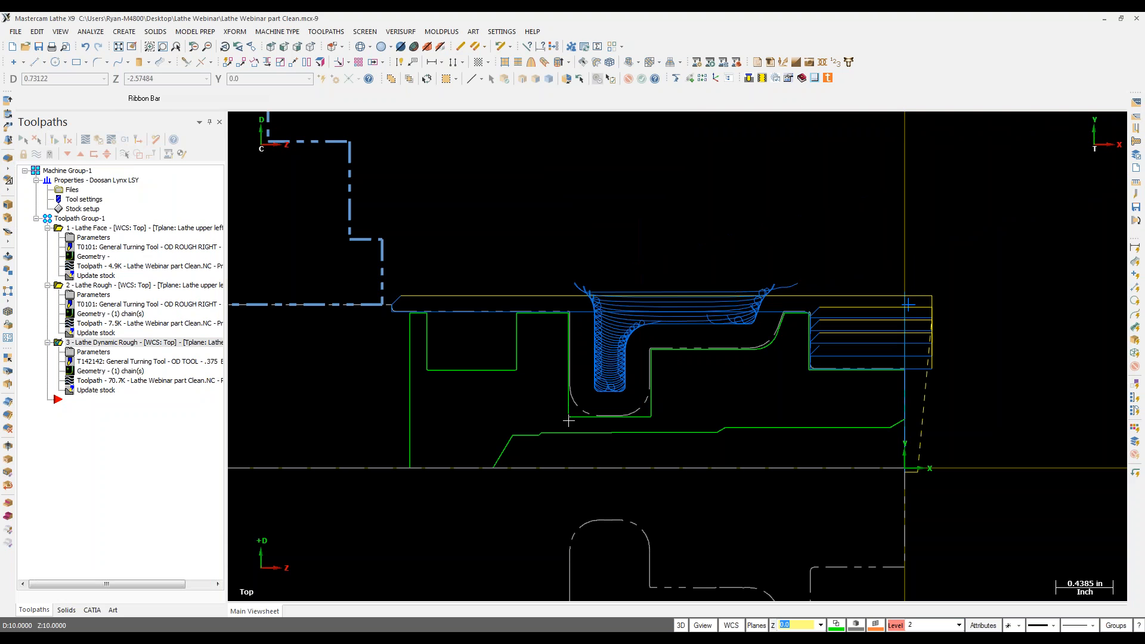
Step: Start a chain groove toolpath selecting the deep groove's right and left walls
left_click(326, 32)
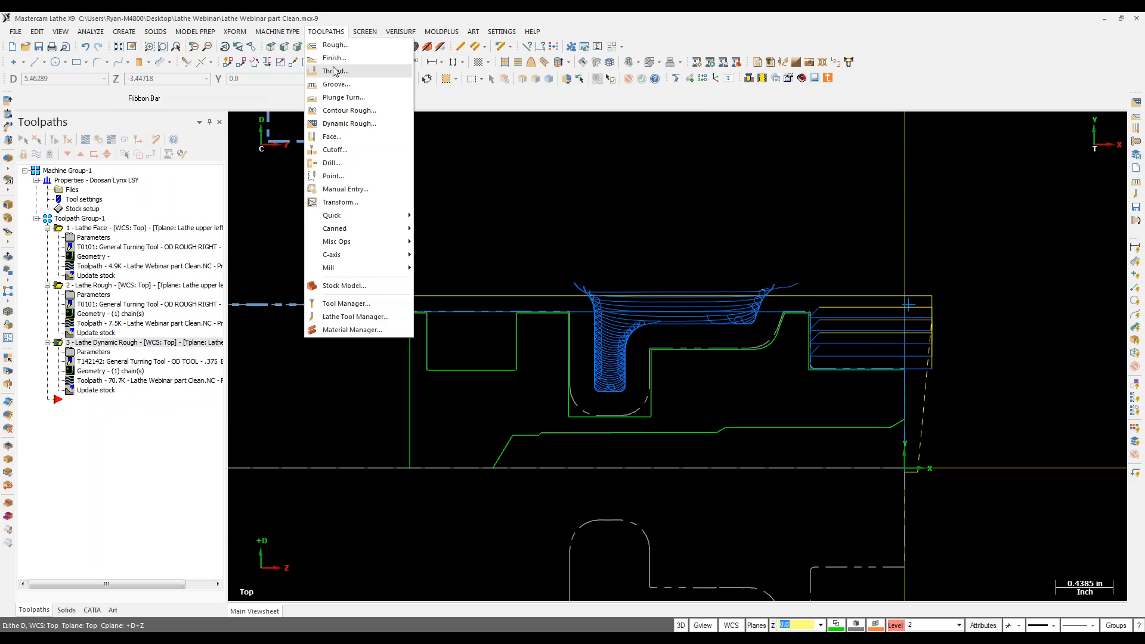
left_click(334, 86)
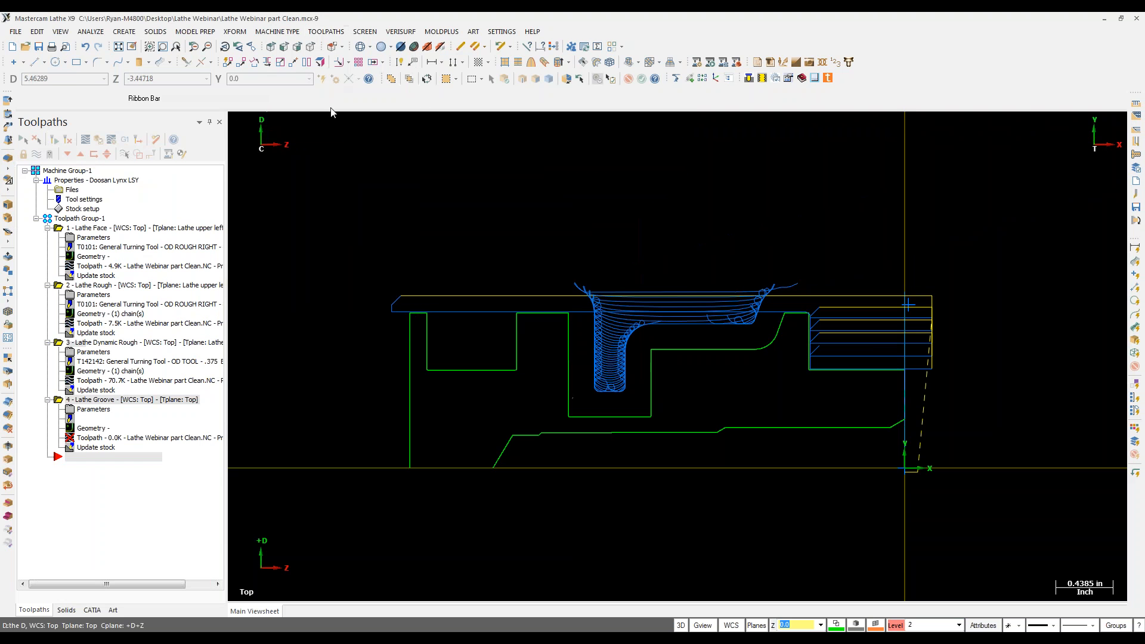
left_click(344, 280)
left_click(649, 367)
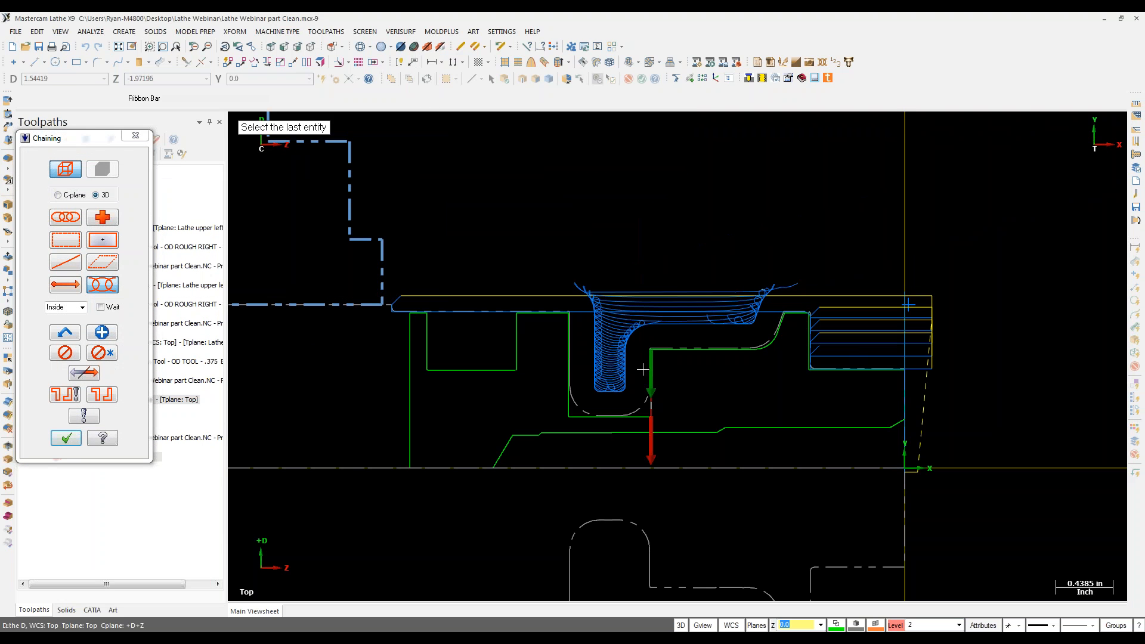
left_click(571, 365)
left_click(60, 439)
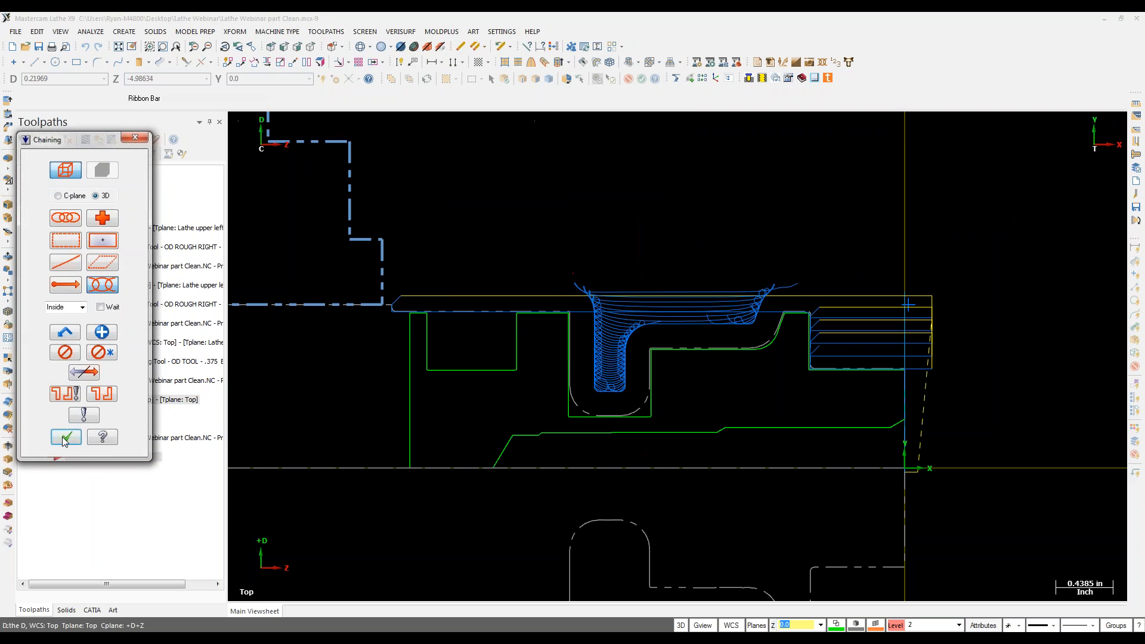
Step: Choose grooving tool T4444, use stock as boundary, and rough in chain direction
left_click(285, 128)
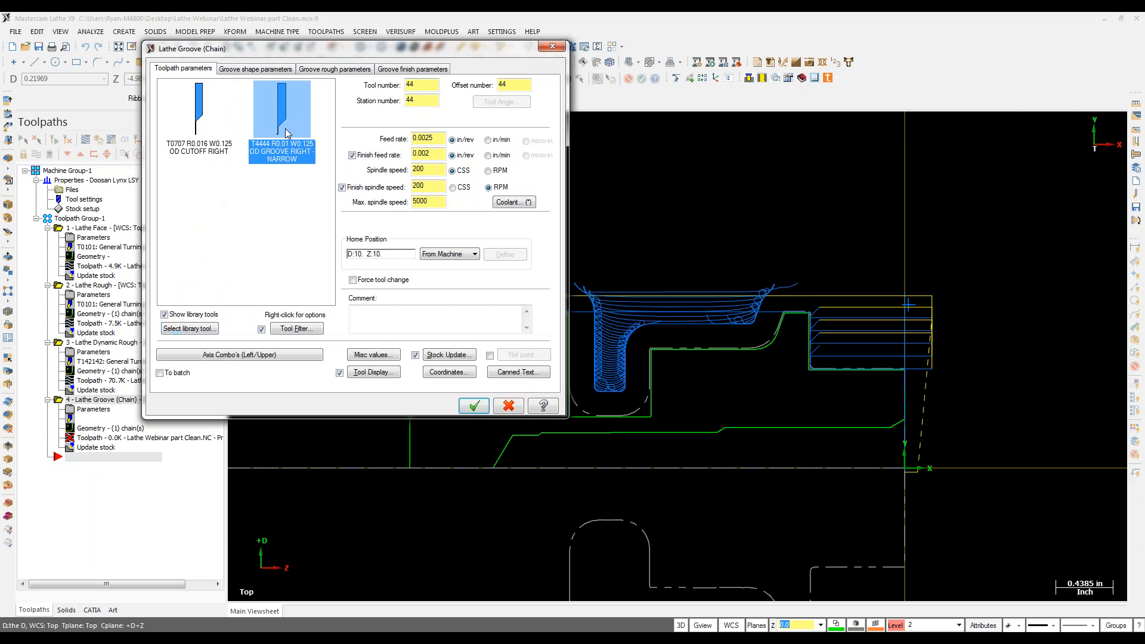
left_click(255, 68)
left_click(263, 91)
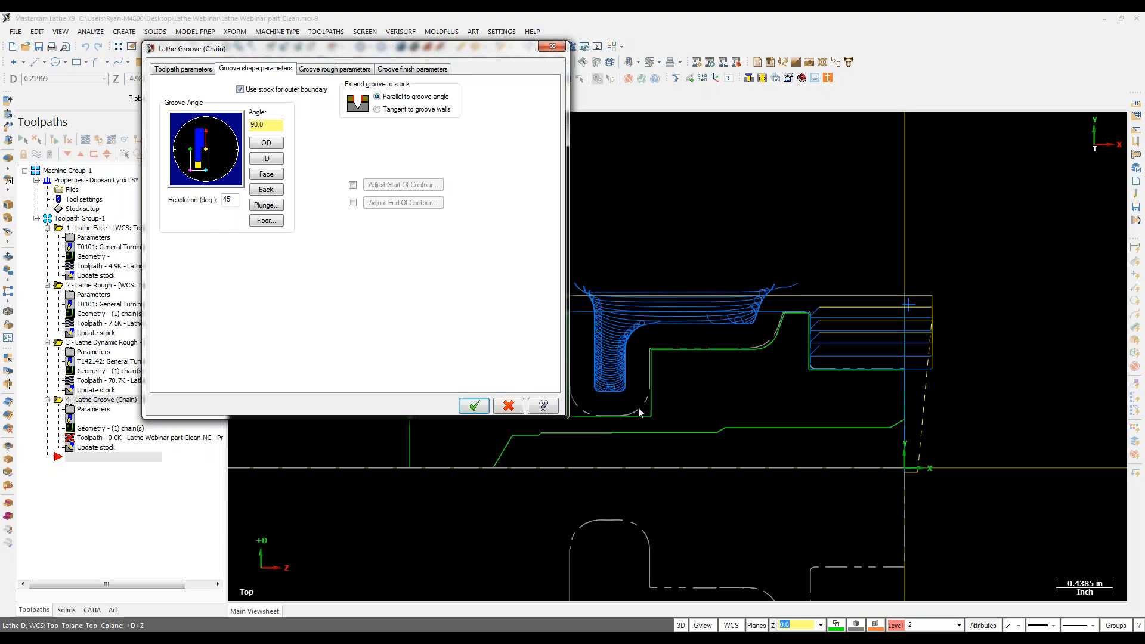
left_click(325, 68)
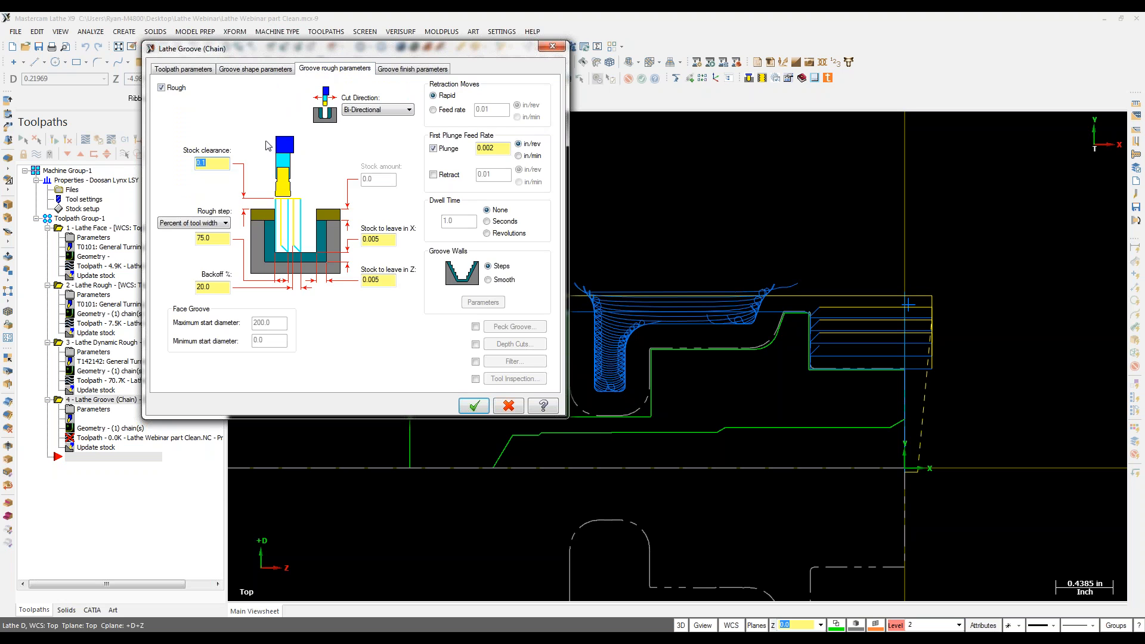
left_click(379, 110)
left_click(376, 152)
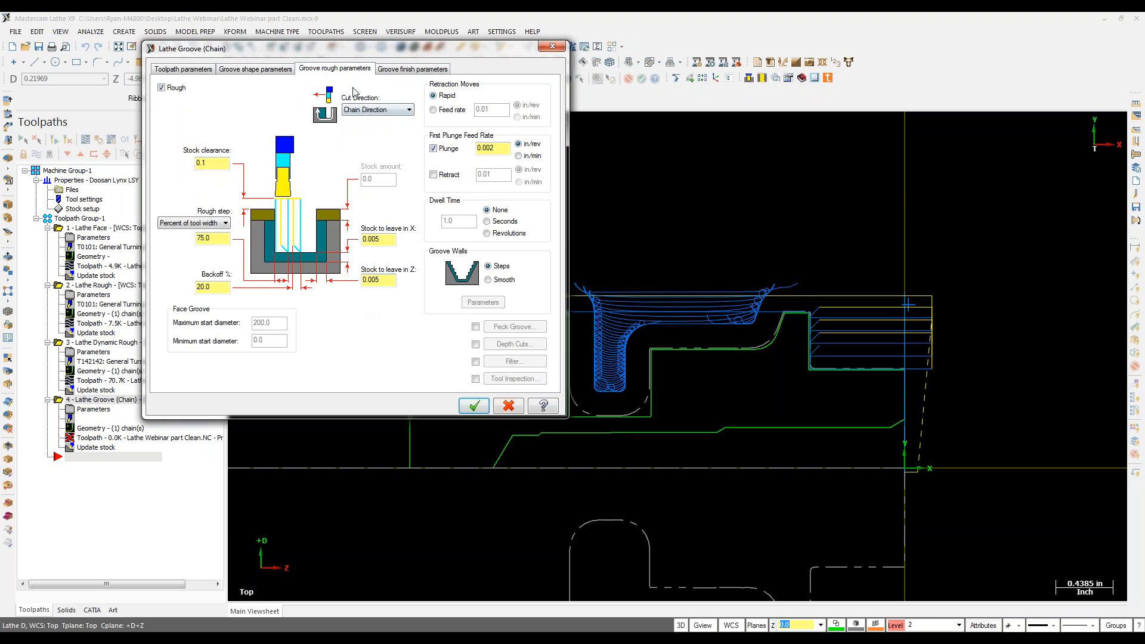
Step: Leave 0.01 finish stock in X and Z and set the lead-in entry angles
left_click(408, 69)
left_click(255, 259)
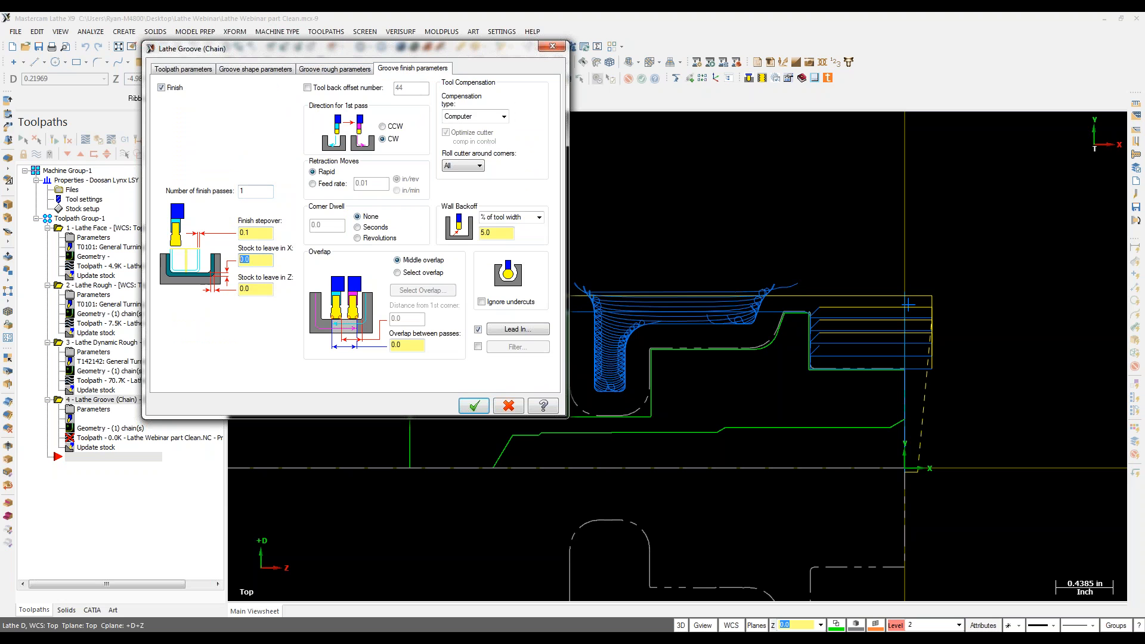
left_click(262, 287)
left_click(525, 330)
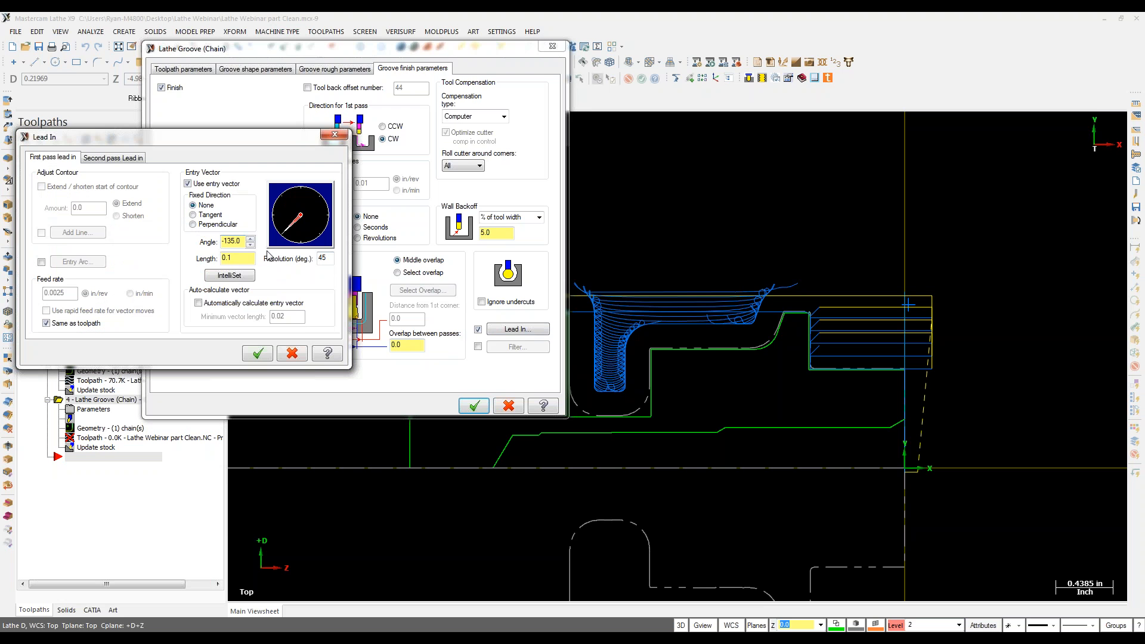
left_click(298, 244)
left_click(126, 158)
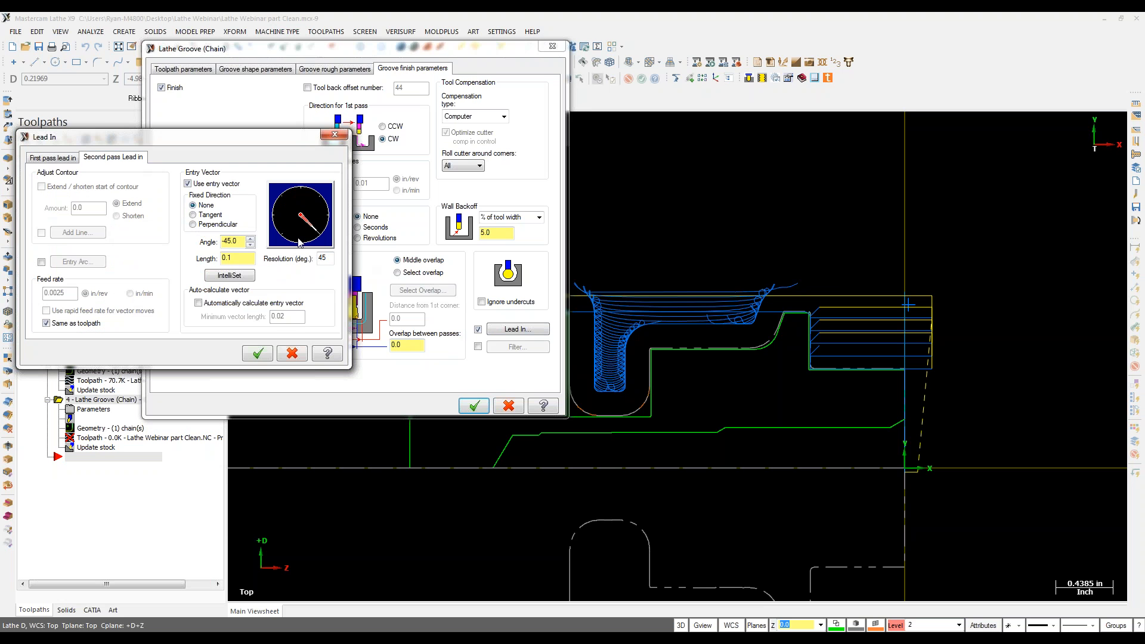
left_click(257, 354)
left_click(477, 408)
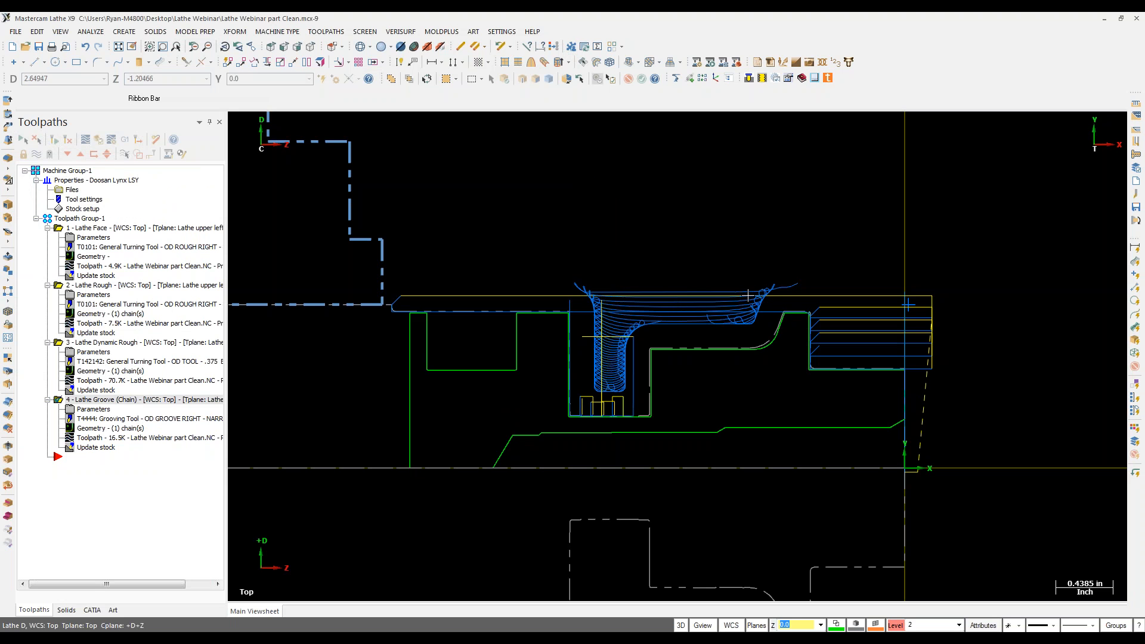
Step: Hide the toolpath display of all four operations and bring up the toolpath types list
left_click(24, 139)
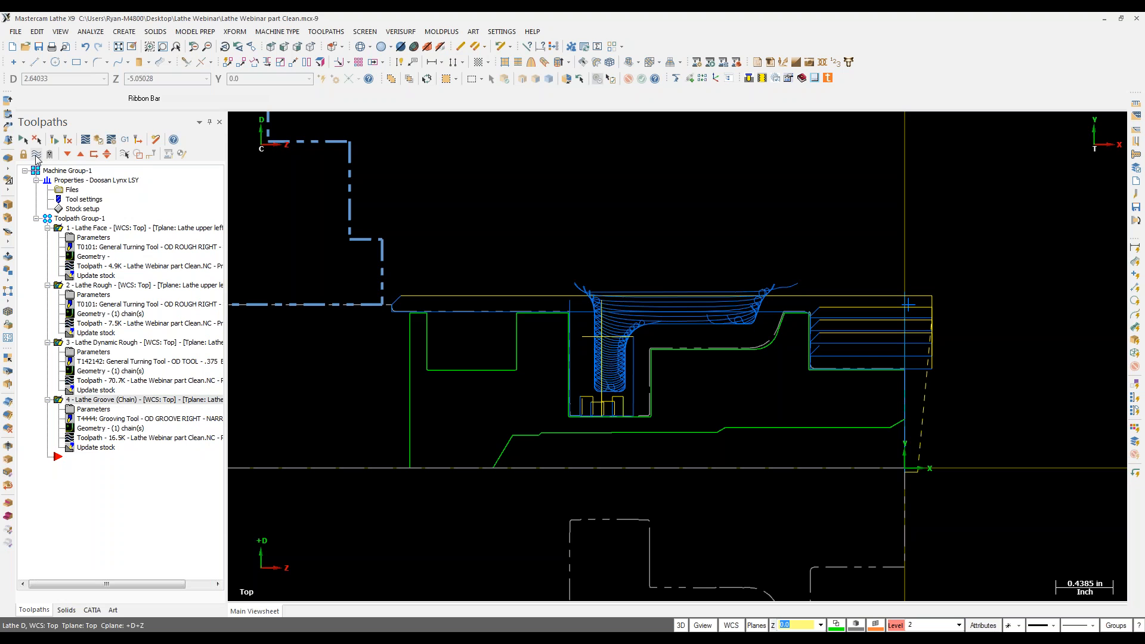
left_click(36, 155)
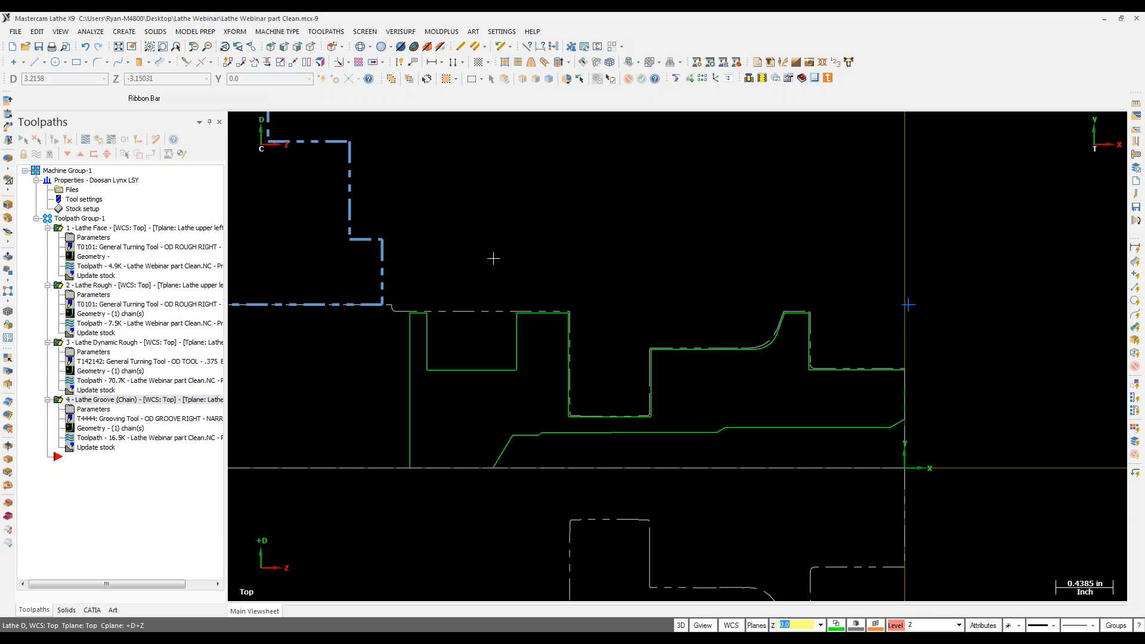
left_click(326, 32)
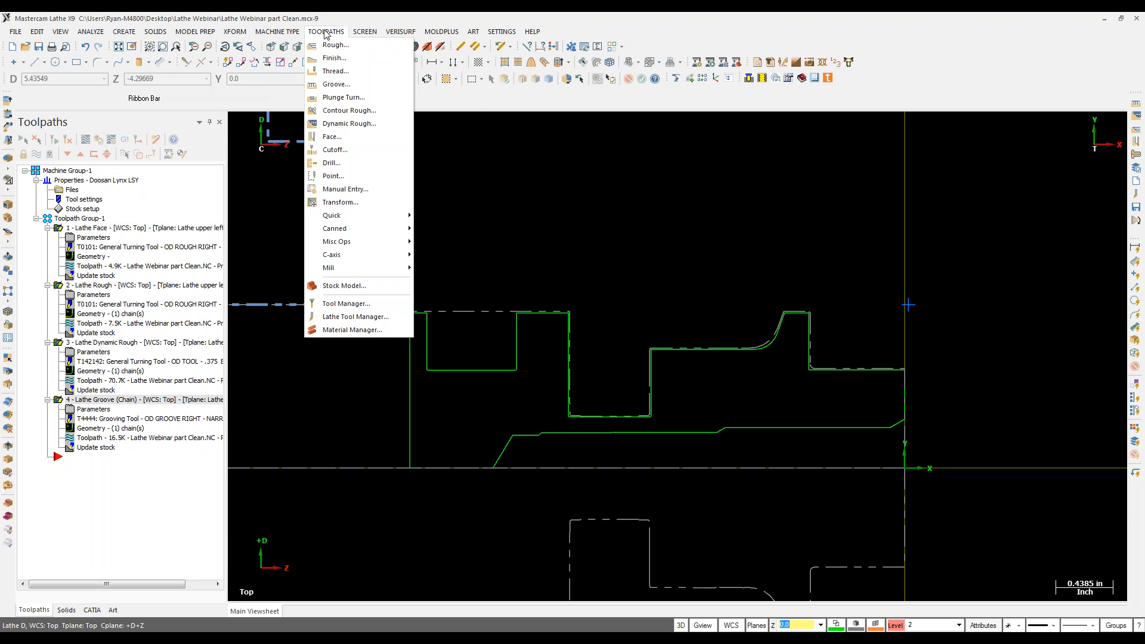
Step: Start a Plunge Turn operation and chain the left groove's walls as its geometry
left_click(367, 100)
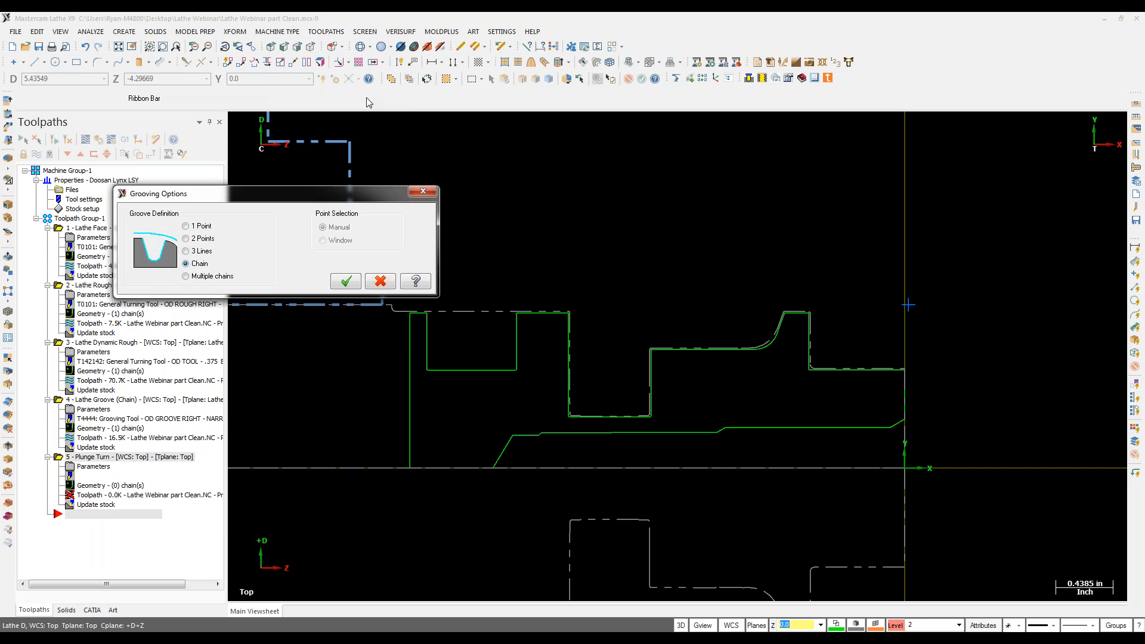
left_click(346, 281)
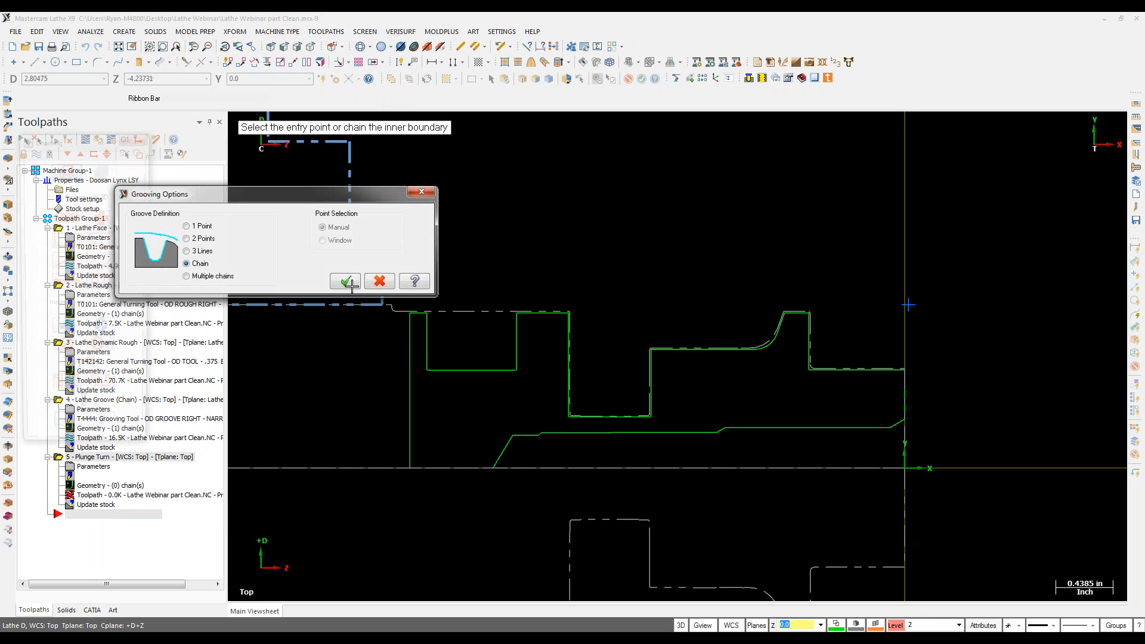
left_click(516, 355)
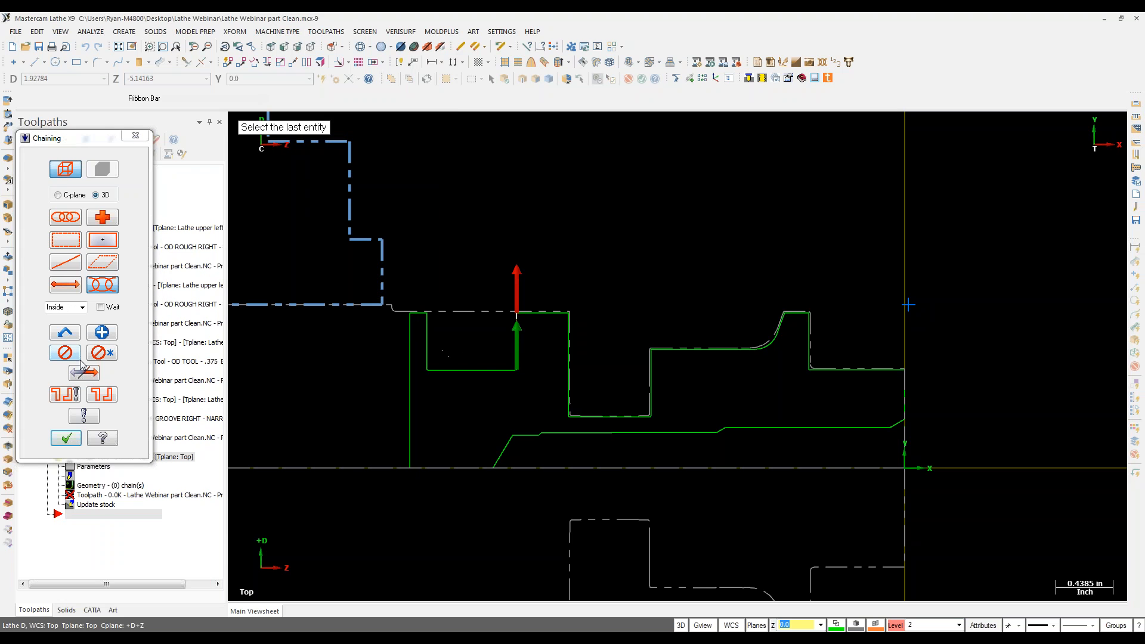
left_click(430, 362)
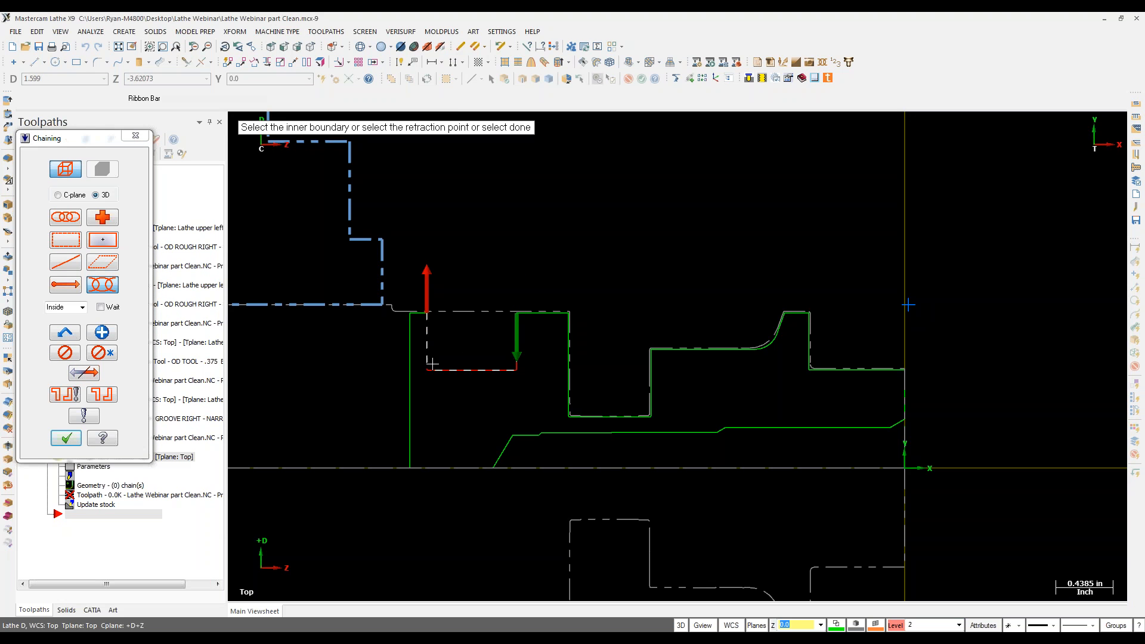
left_click(66, 440)
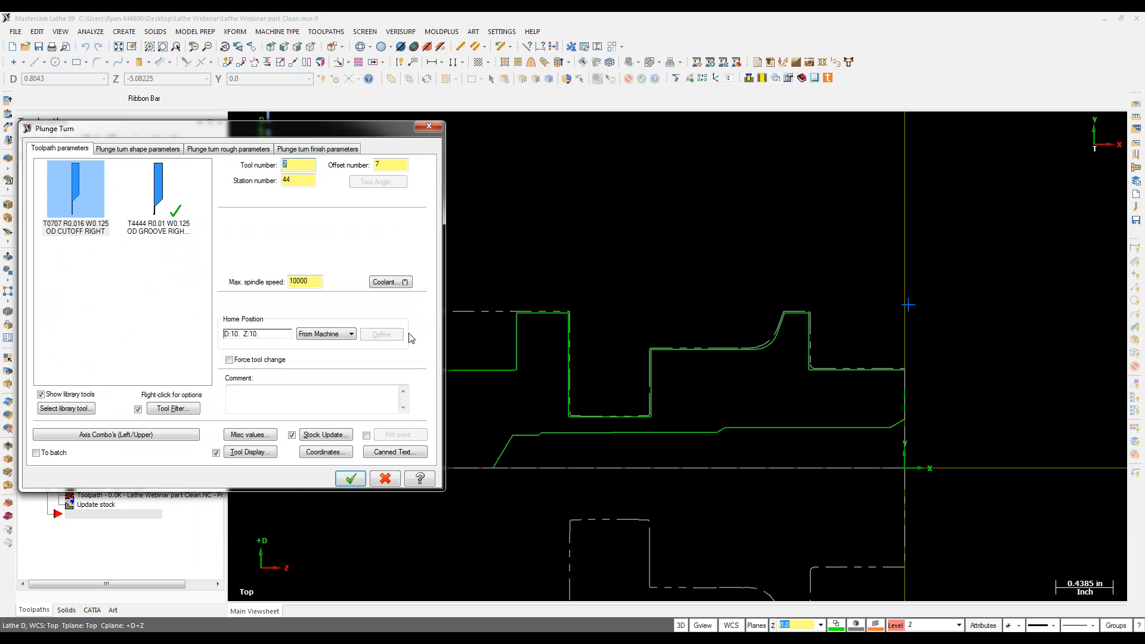
Step: Pick the narrow OD groove tool and leave 0.01 finish stock in both X and Z
left_click(129, 202)
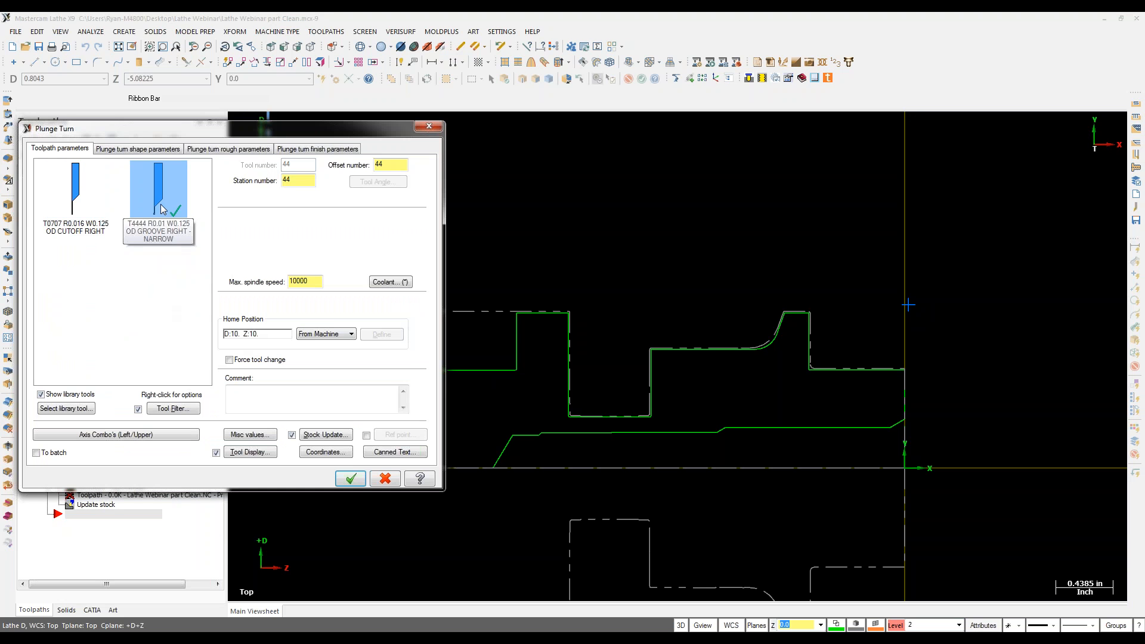
left_click(137, 148)
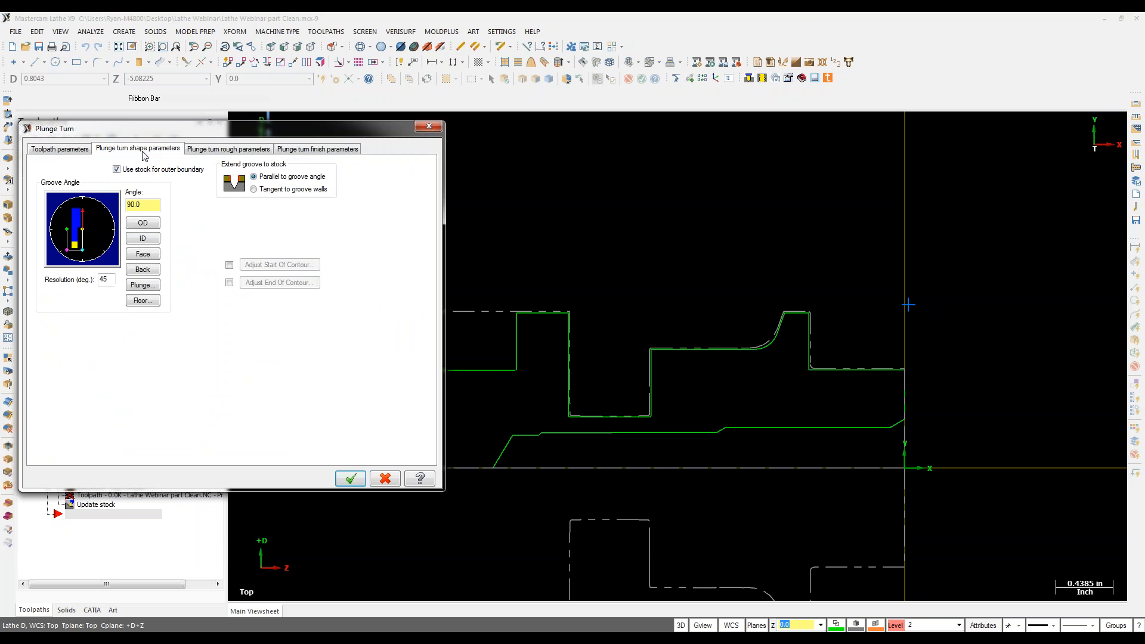
left_click(227, 149)
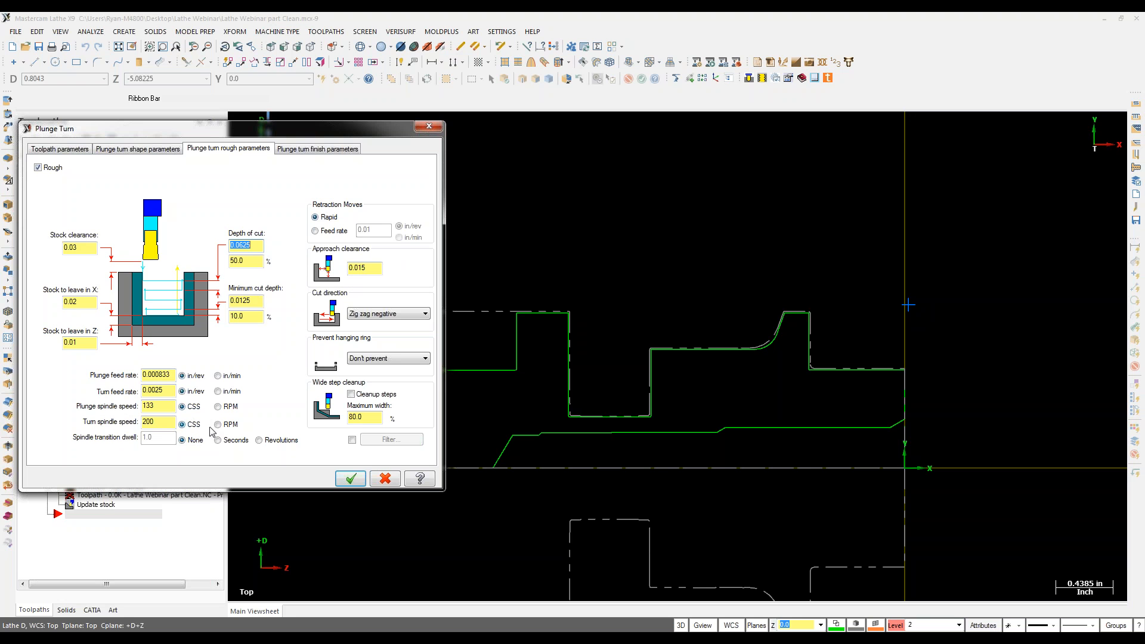
left_click(301, 149)
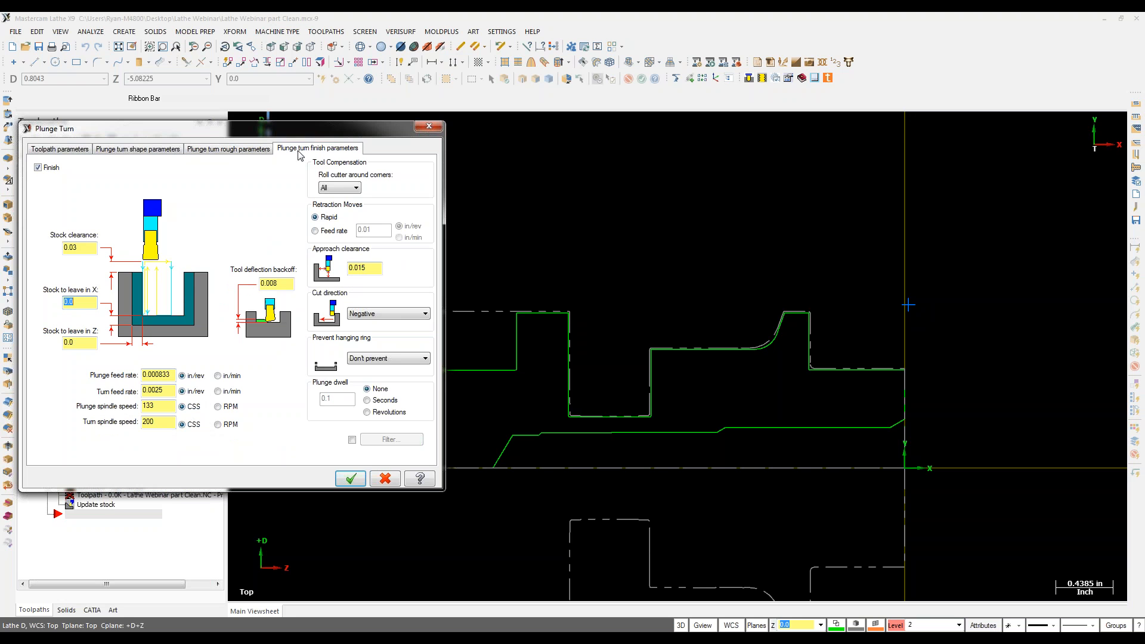
left_click_drag(282, 284, 271, 282)
double_click(69, 301)
type(".01")
key("Return")
key("Tab")
type(".01")
key("Return")
Step: Adjust a few remaining options, then accept to generate the plunge turn toolpath
left_click(1138, 37)
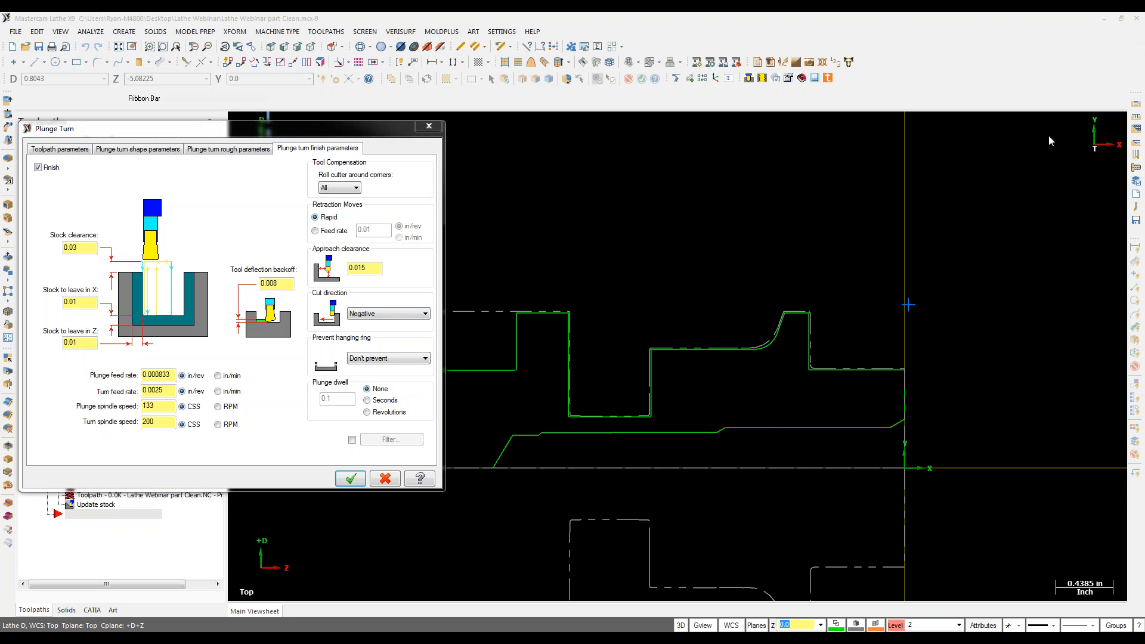
left_click(1029, 225)
left_click(1024, 251)
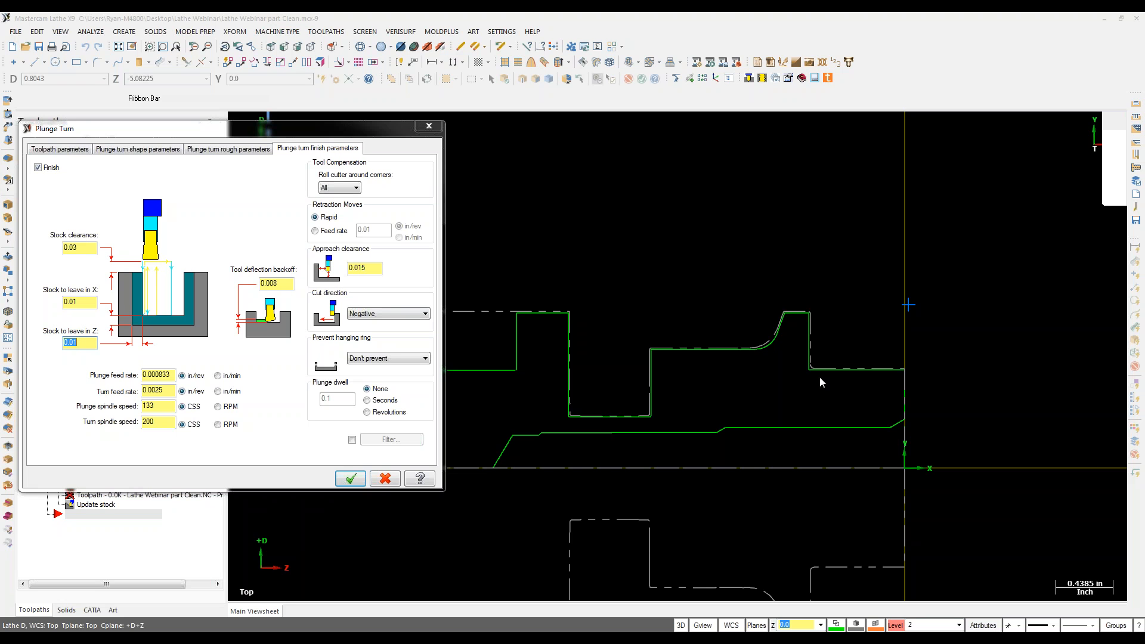
left_click(352, 479)
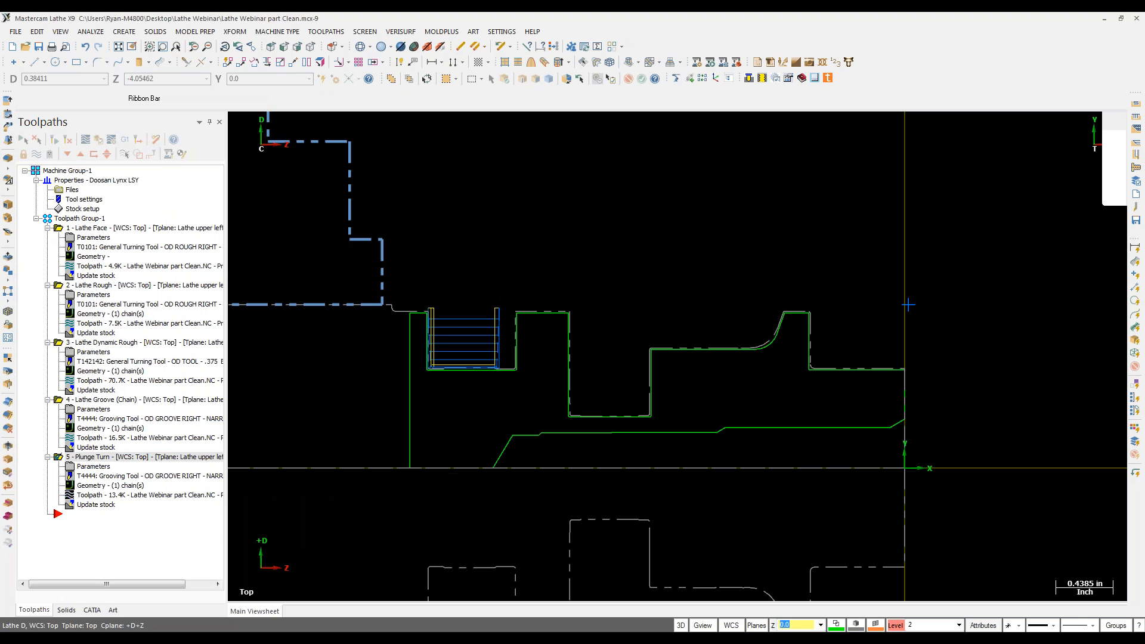
left_click(85, 139)
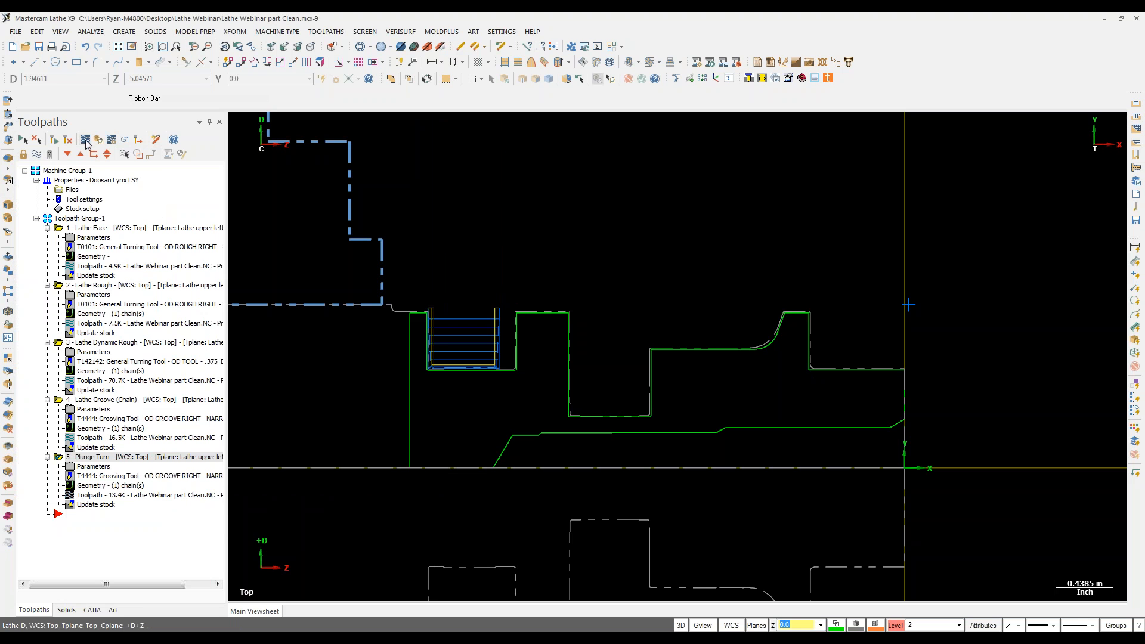
left_click_drag(414, 123, 549, 136)
scroll(489, 373, "up", 3)
scroll(511, 314, "up", 4)
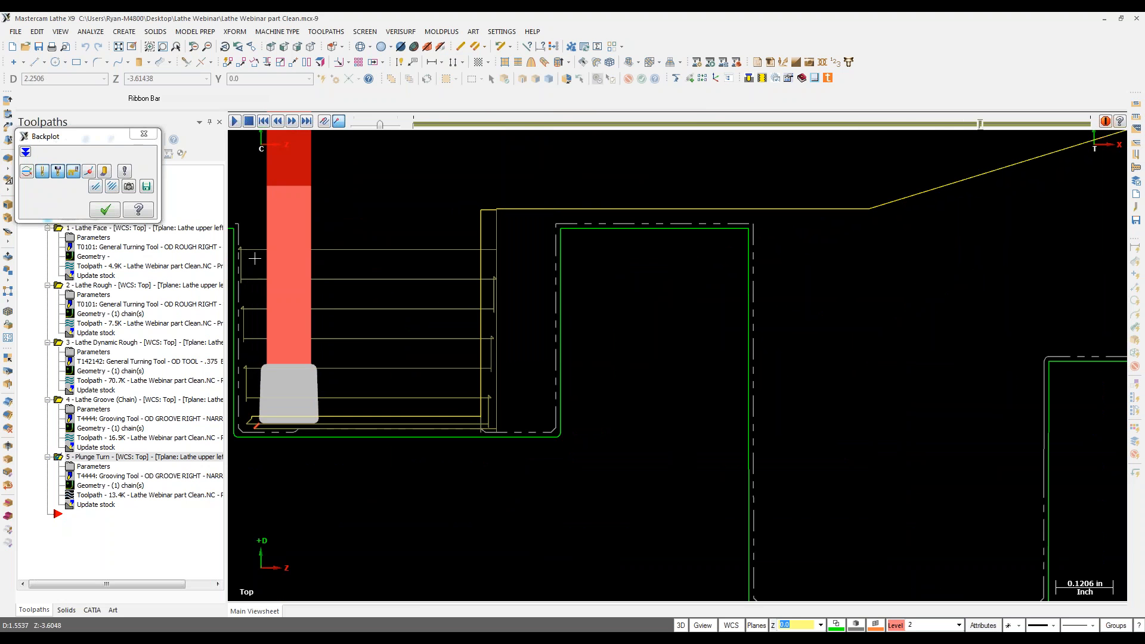
left_click(103, 210)
scroll(570, 319, "down", 5)
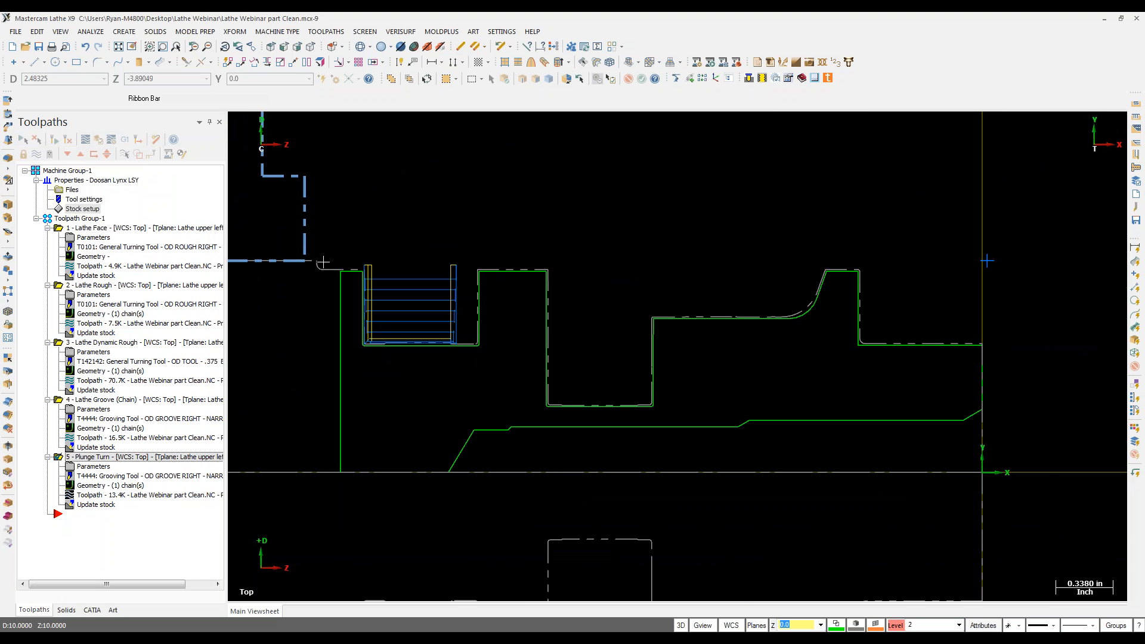
Step: Start a Lathe Finish toolpath along the chained part contour
left_click(322, 33)
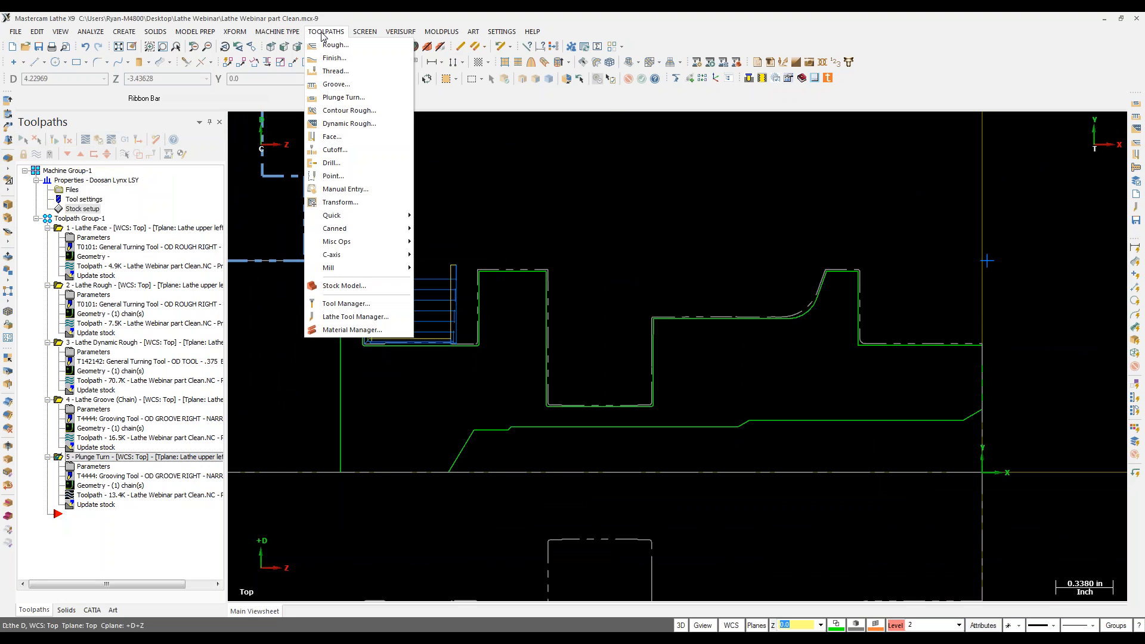
left_click(334, 58)
left_click(960, 345)
left_click(352, 271)
left_click(66, 438)
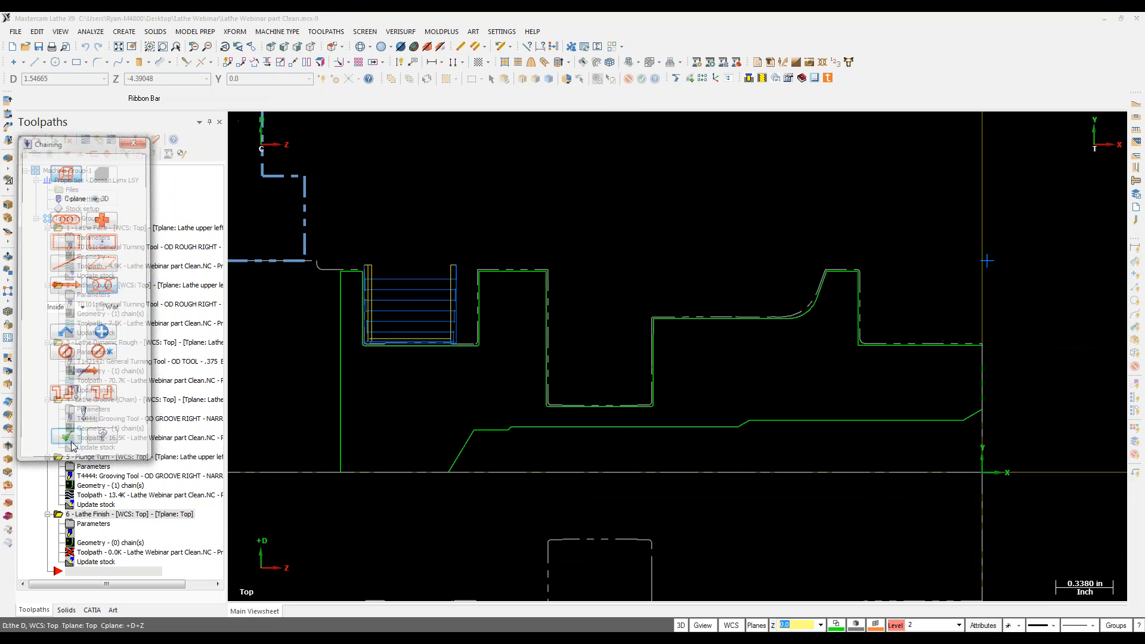
Step: Select the T4444 grooving tool and extend the lead-out by 0.15
left_click(349, 356)
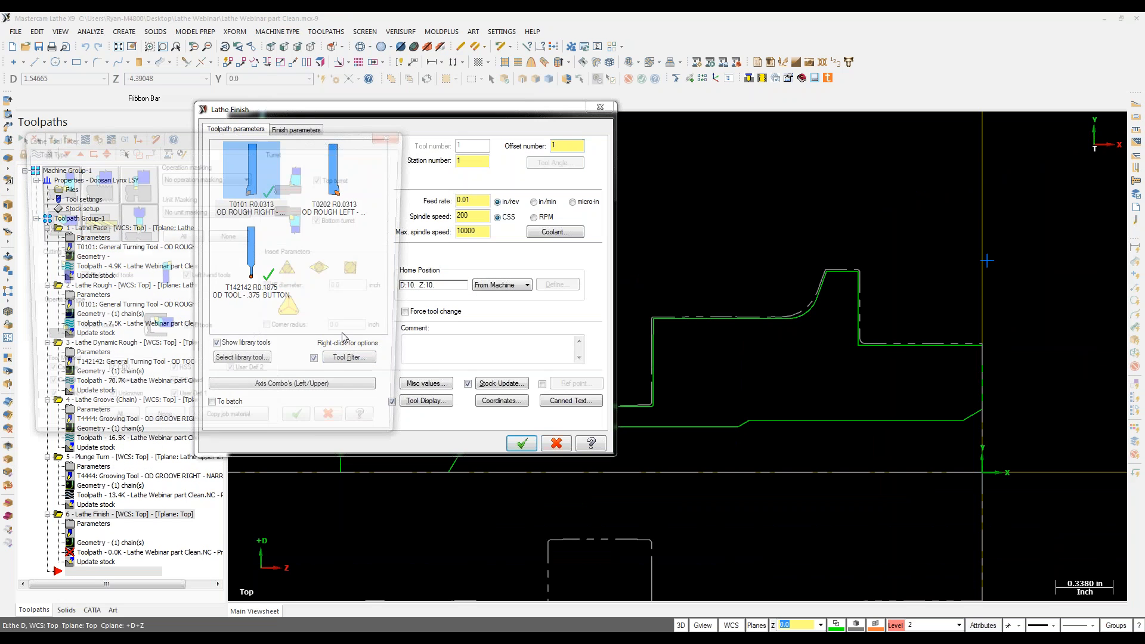
left_click(310, 438)
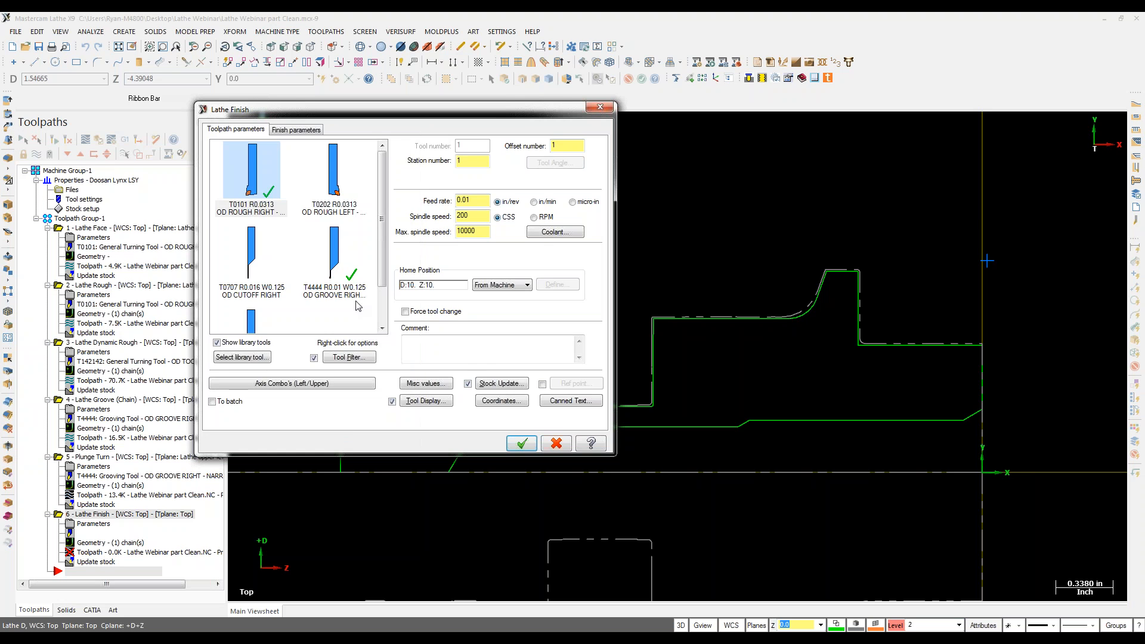
left_click(304, 132)
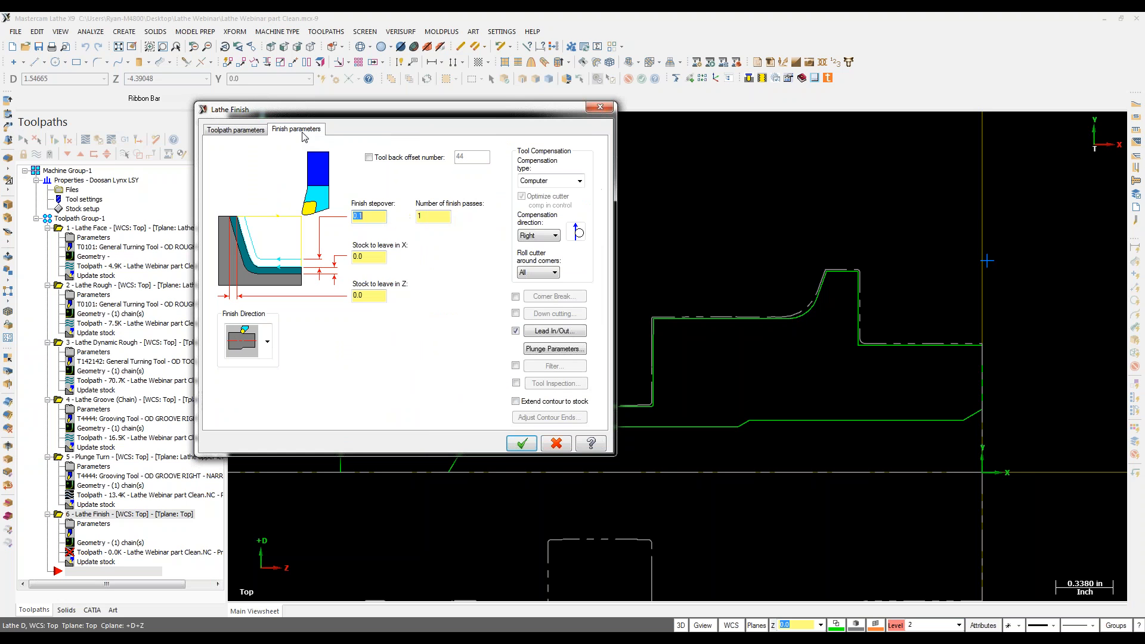
left_click(563, 333)
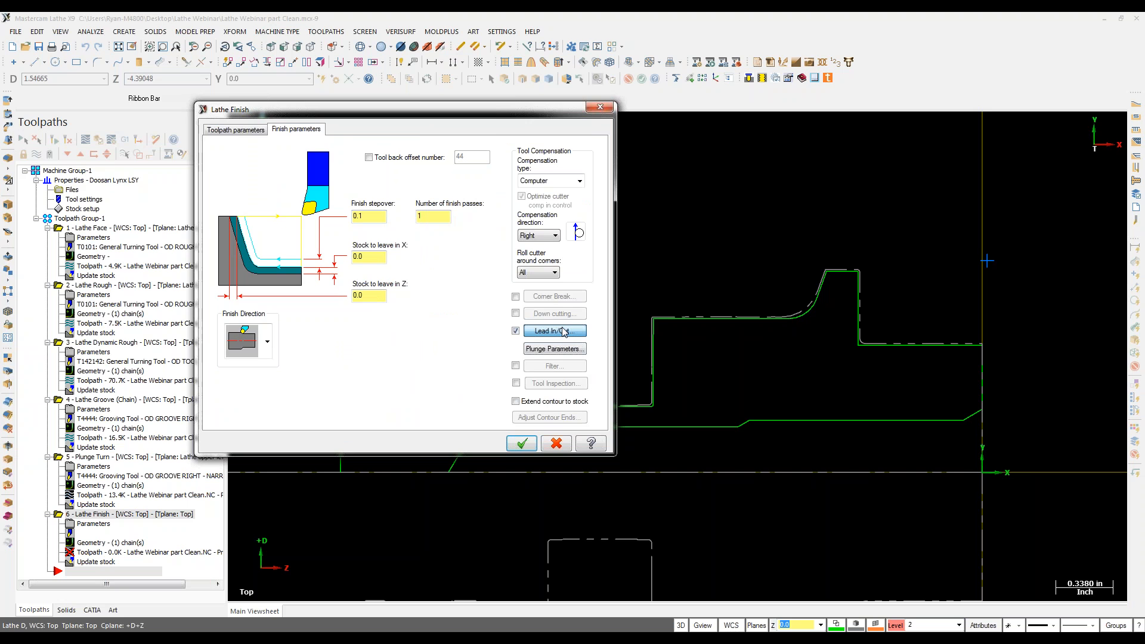
left_click(69, 157)
left_click(41, 187)
double_click(90, 207)
type(".15")
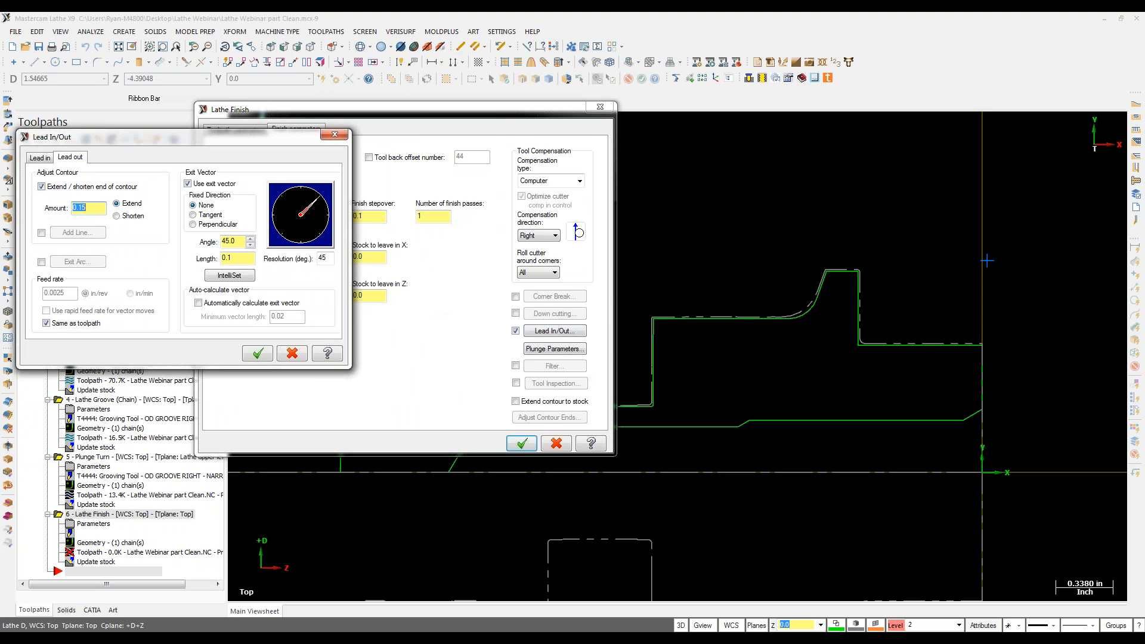
left_click(258, 353)
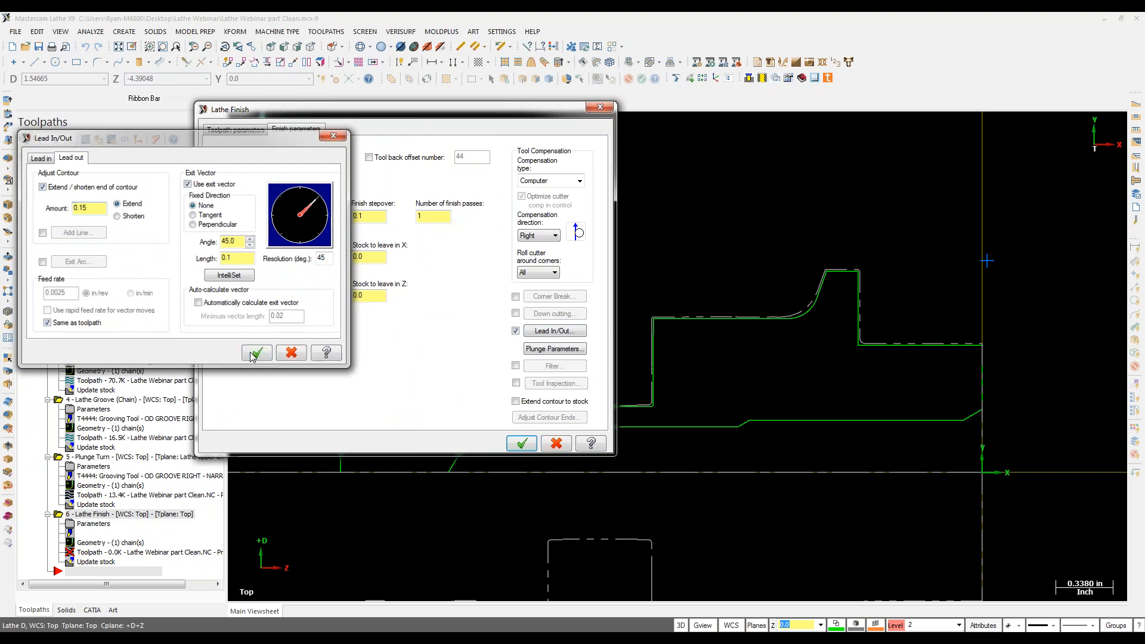
Step: Turn off the back clearance angle and generate the finish toolpath
left_click(538, 349)
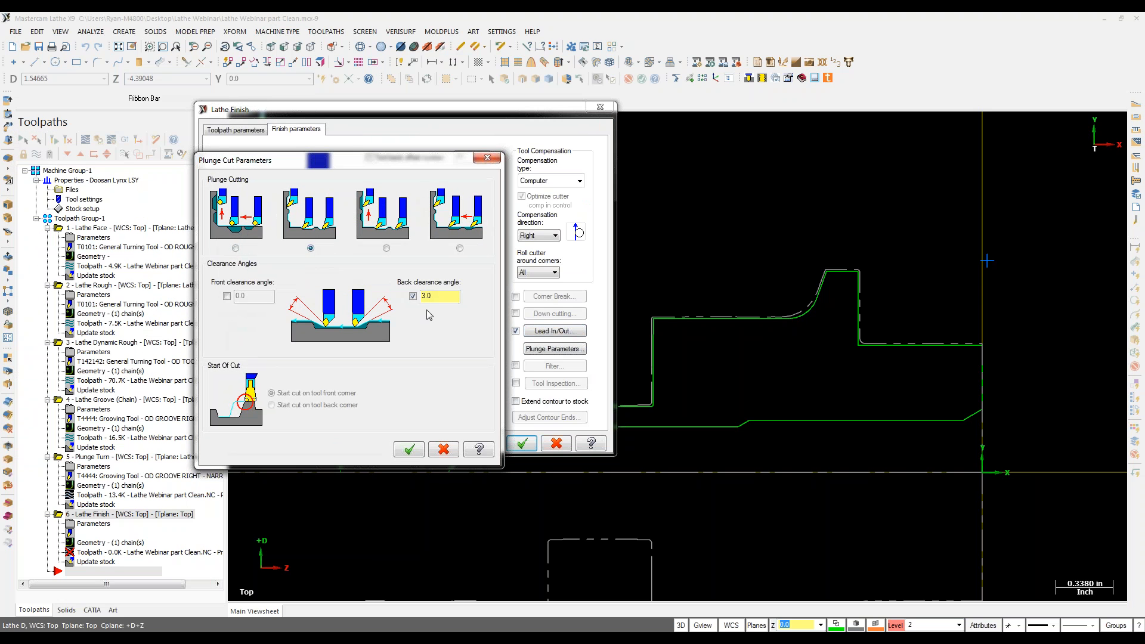
left_click(413, 297)
left_click(409, 449)
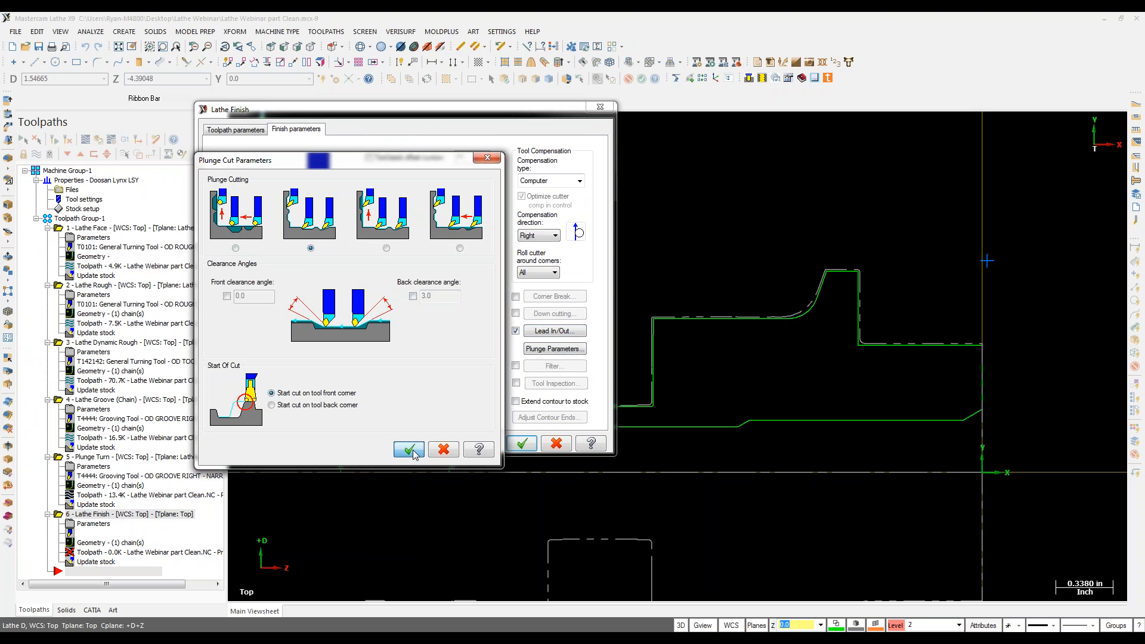
left_click(521, 443)
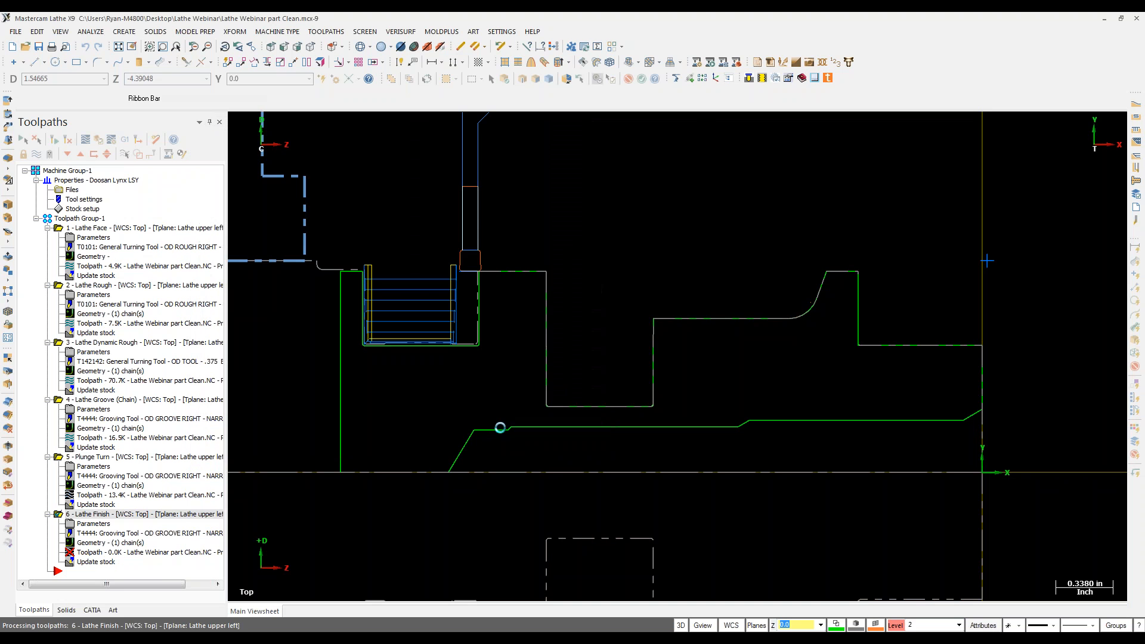
Step: Backplot the Lathe Finish toolpath to check it against the part contour
left_click(22, 139)
left_click(37, 154)
left_click(36, 154)
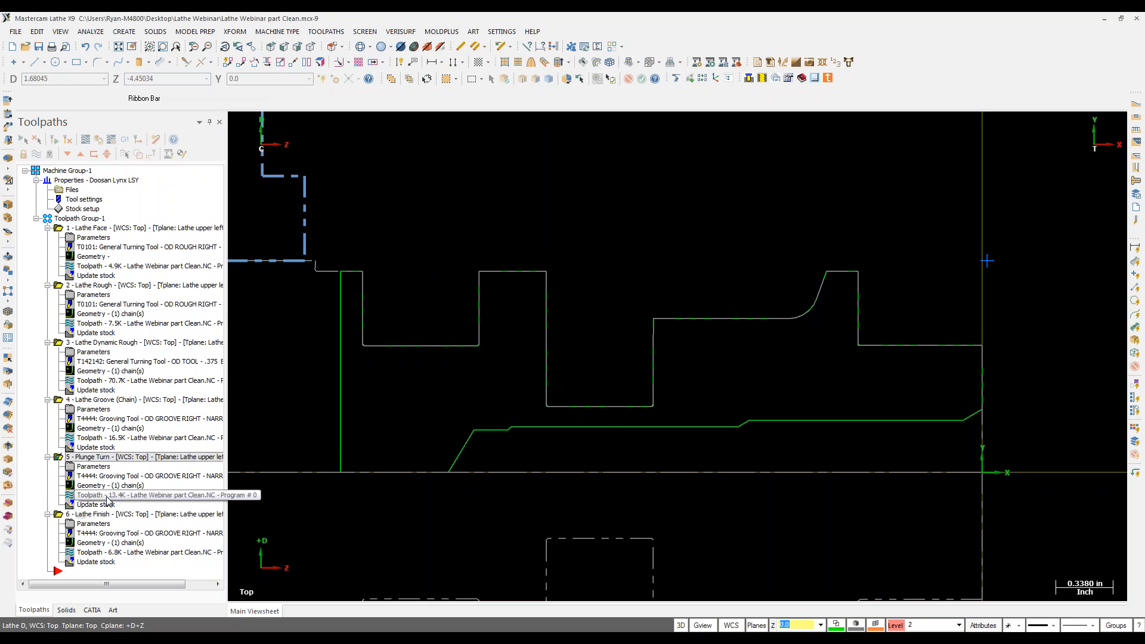
left_click(87, 140)
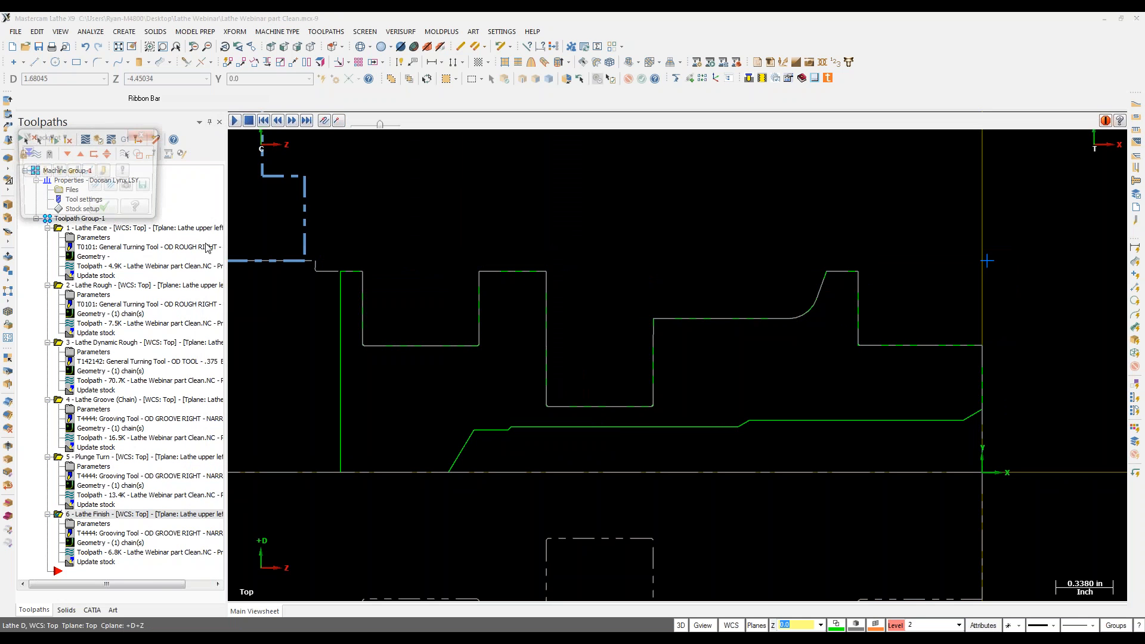
left_click_drag(416, 125, 1057, 171)
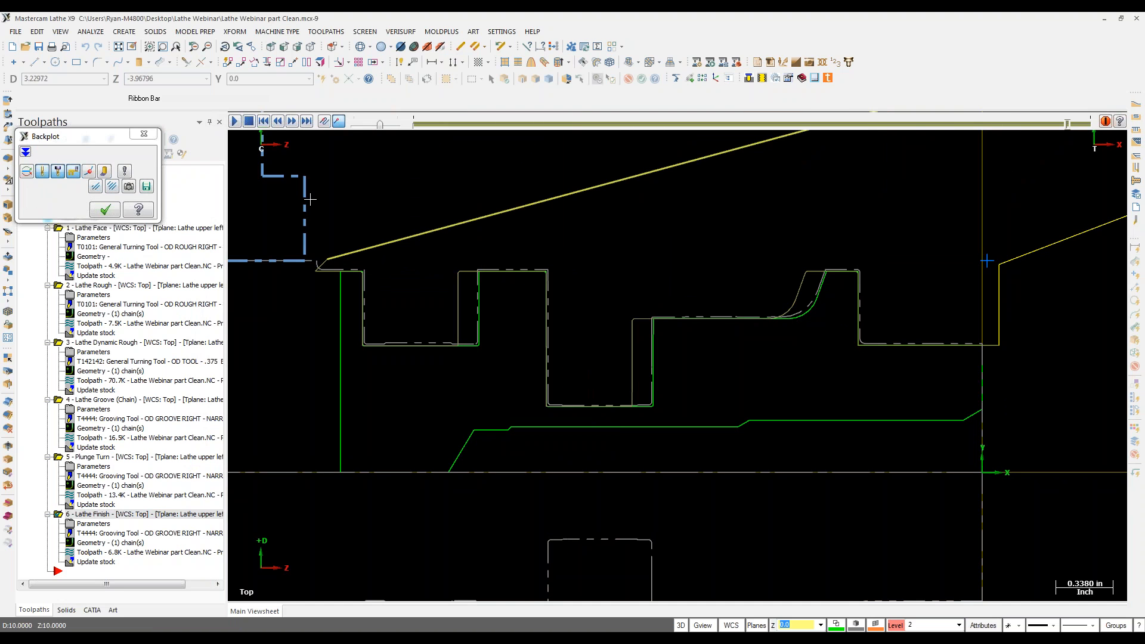
left_click(102, 212)
Step: Collapse all six operations in the operations tree
scroll(406, 174, "down", 1)
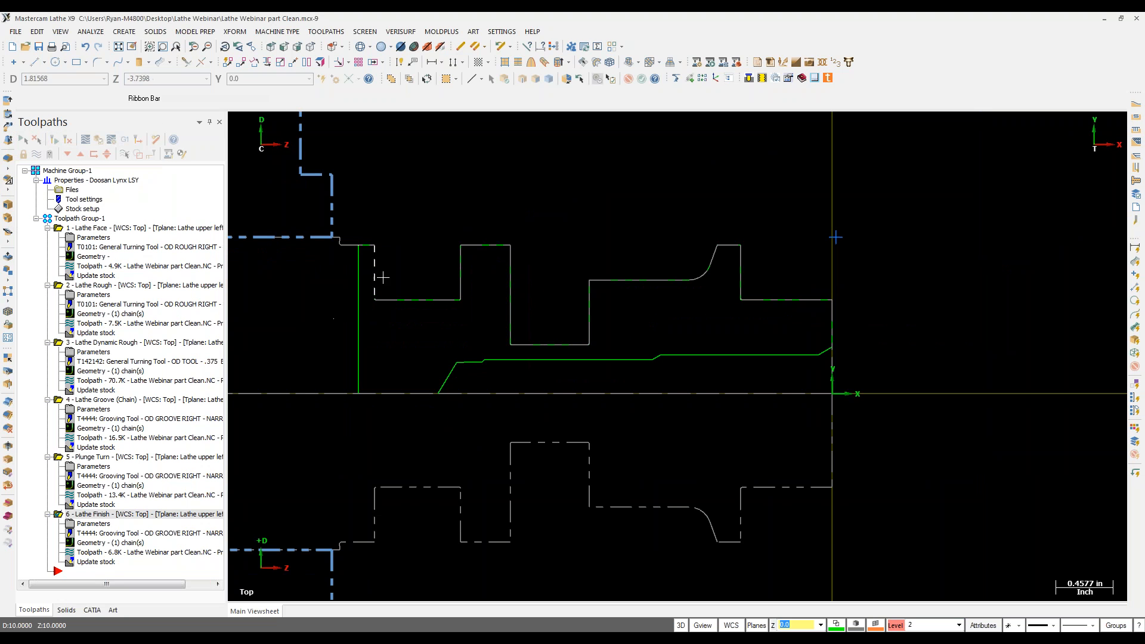
scroll(418, 213, "down", 1)
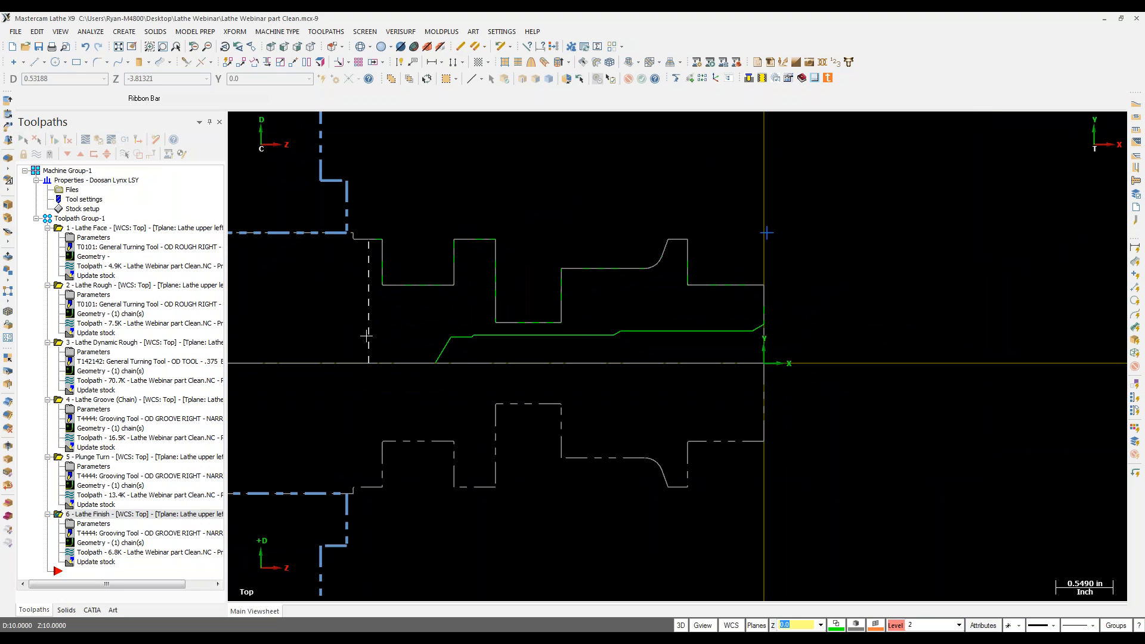
left_click(368, 335)
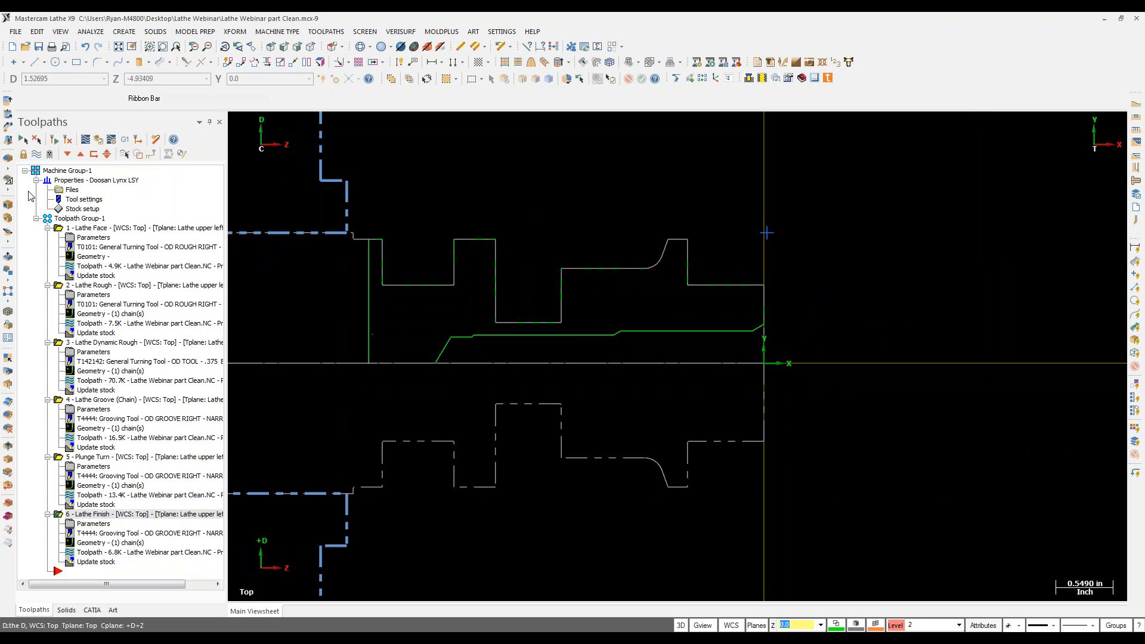
left_click(48, 228)
left_click(47, 238)
left_click(48, 248)
left_click(48, 257)
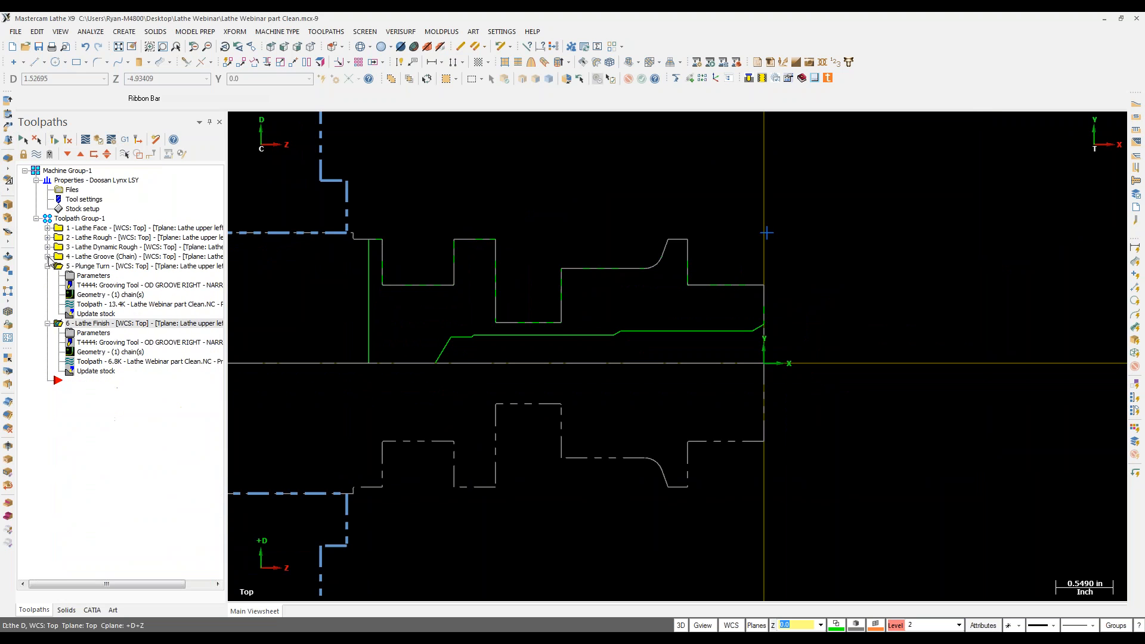
left_click(48, 267)
left_click(48, 276)
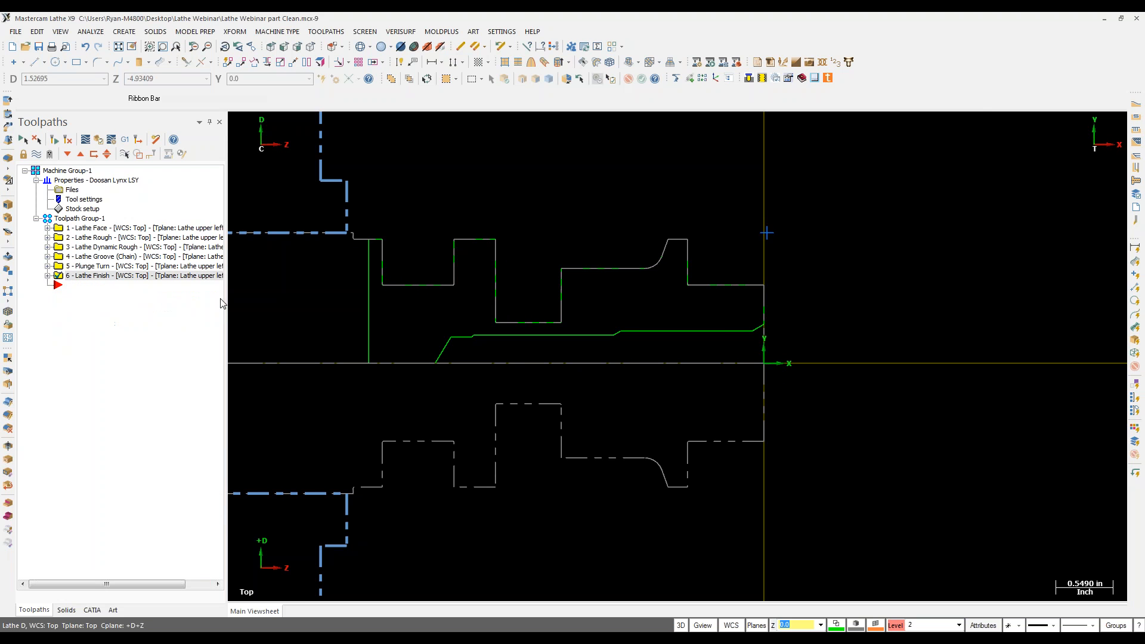
Step: Save the part file and bring up the Misc Ops toolpath list
key("ctrl+s")
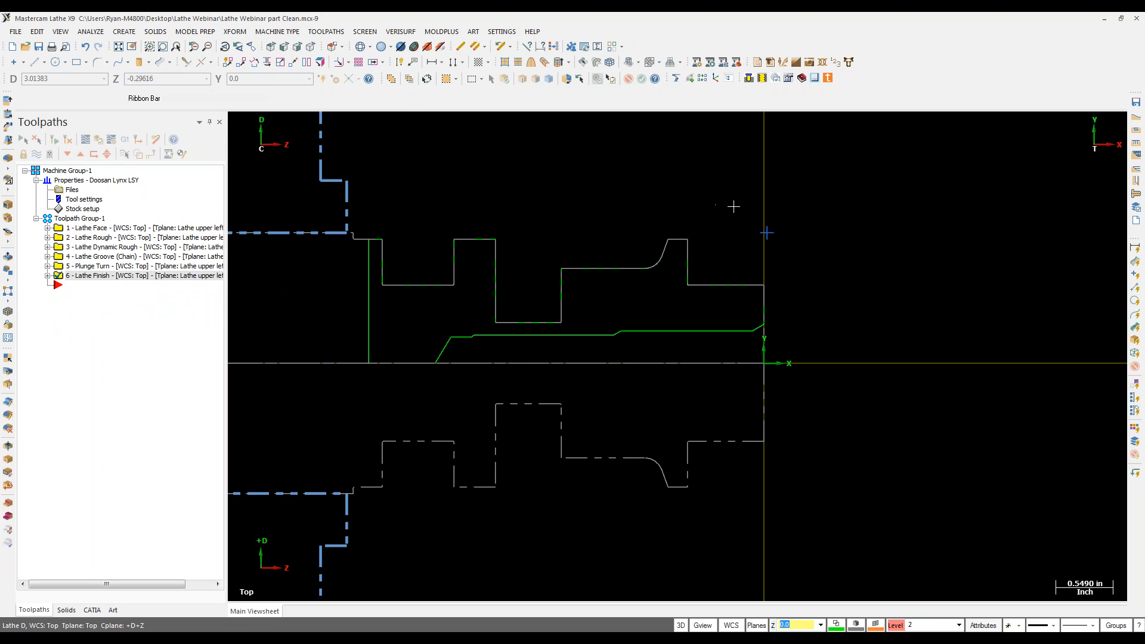
left_click(327, 33)
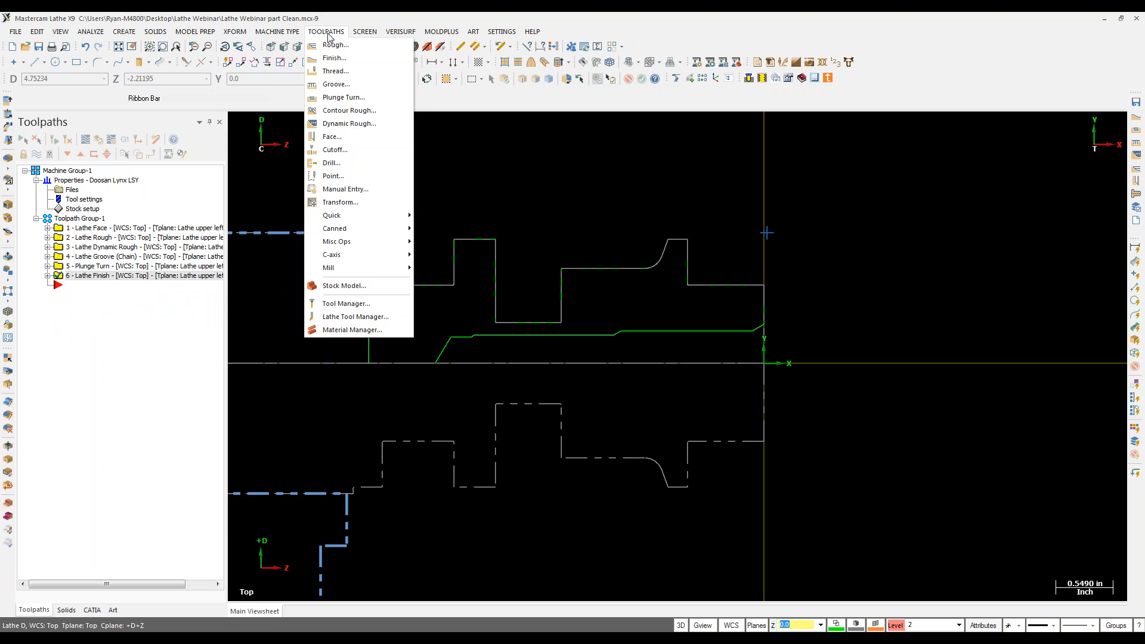
mouse_move(337, 243)
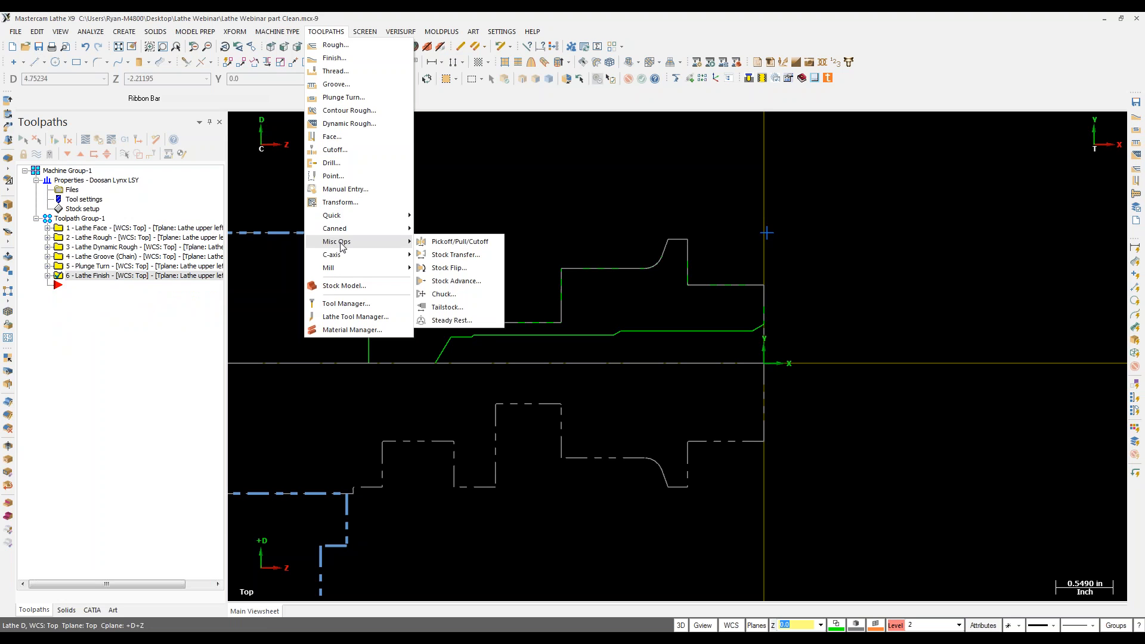
Step: Choose 'Pickoff, bar pull, cutoff', show the Solids Geo level, and select the solid part
left_click(476, 244)
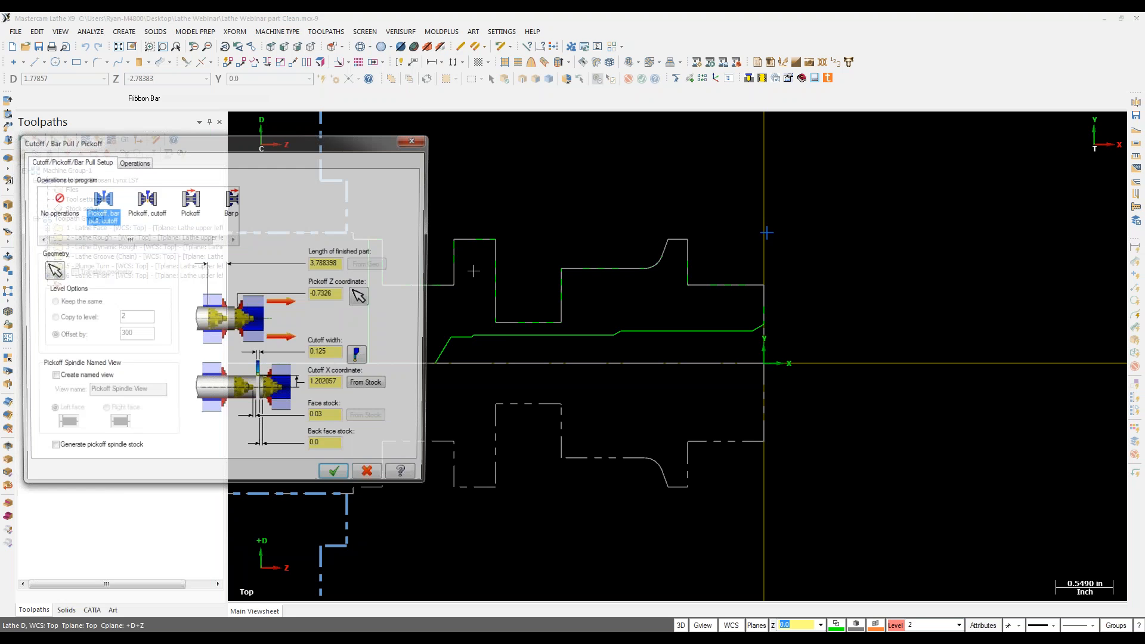
mouse_move(118, 243)
left_mouse_down()
mouse_move(193, 247)
mouse_move(101, 243)
left_mouse_up()
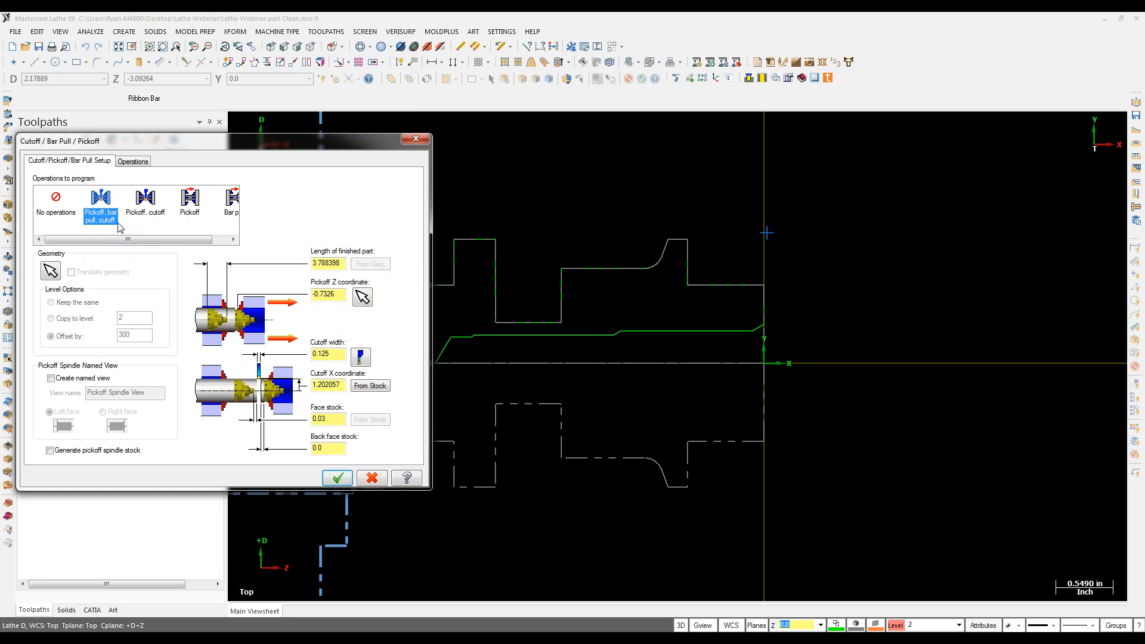
left_click(50, 271)
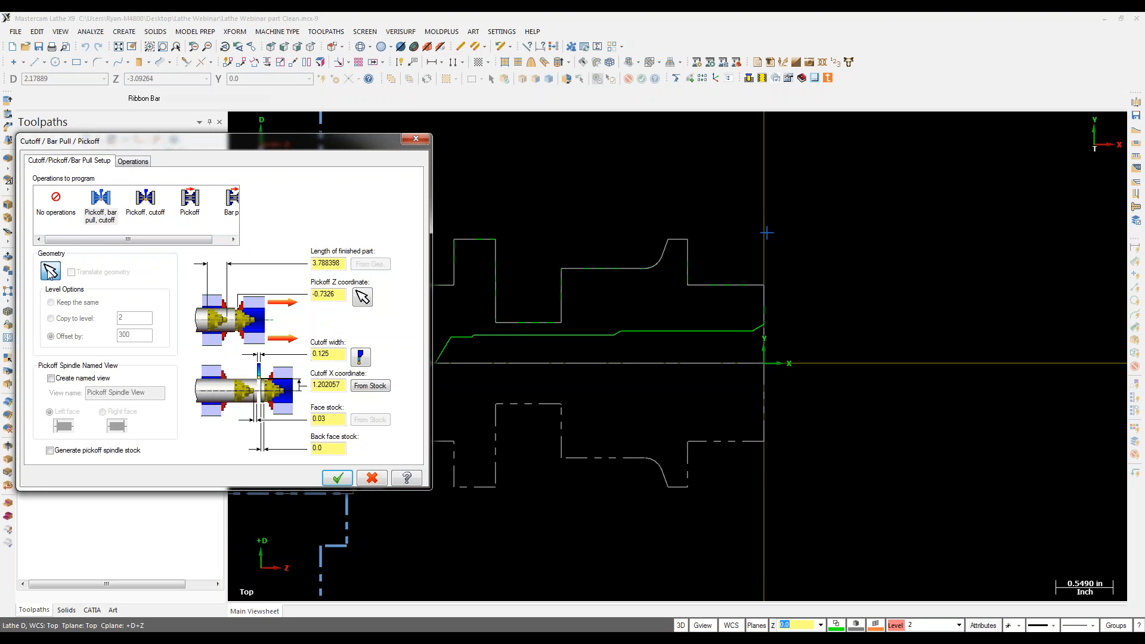
left_click(51, 271)
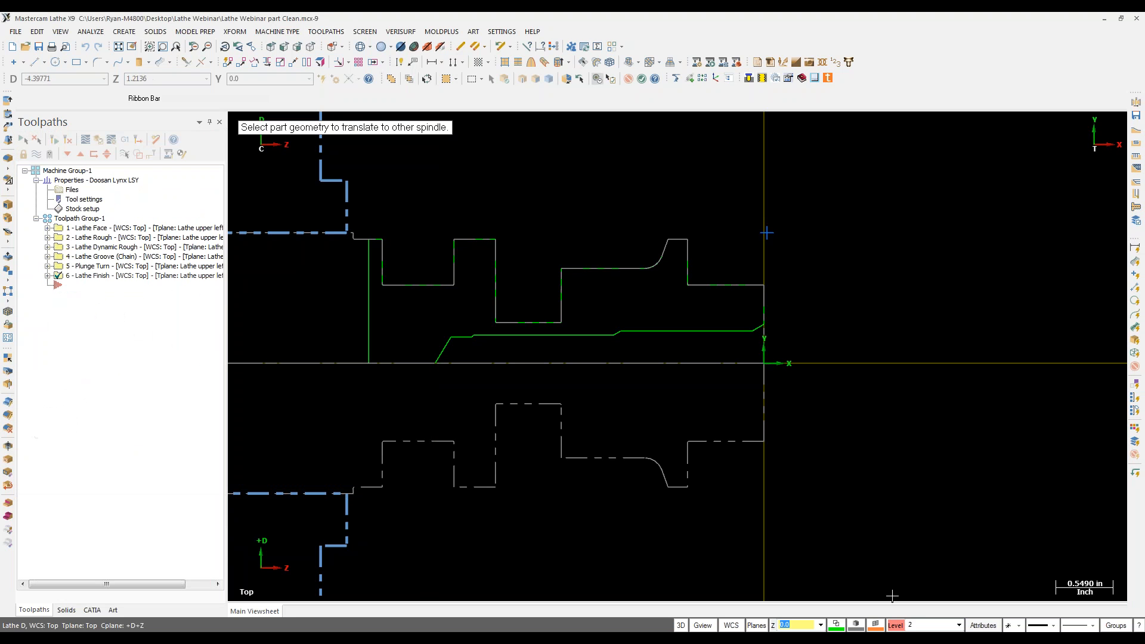
key("alt+z")
left_click(298, 158)
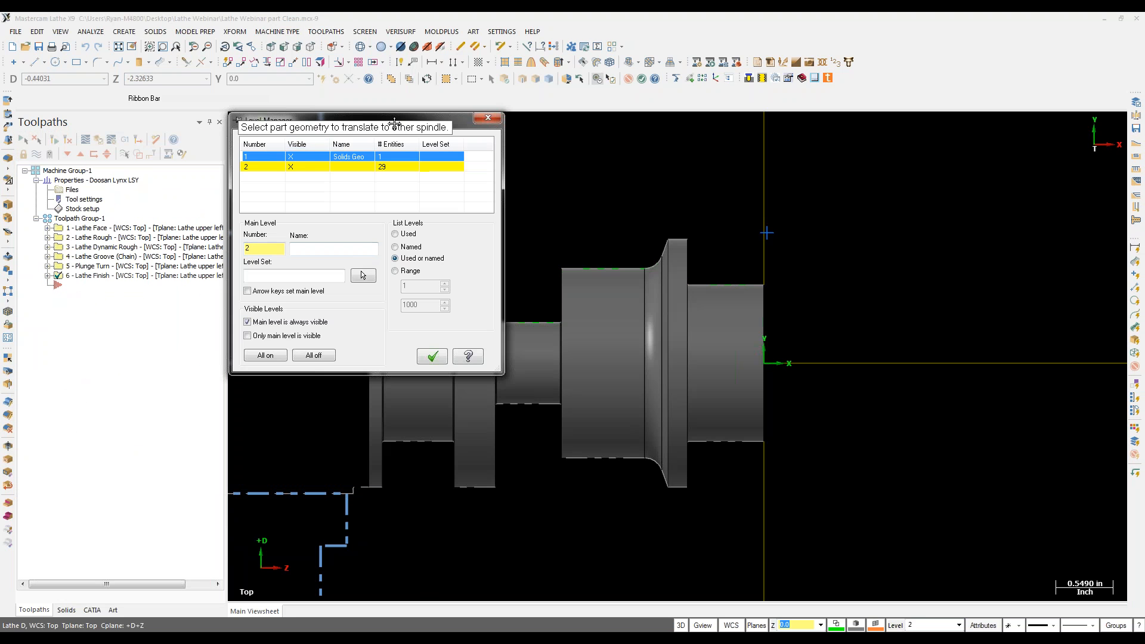
left_click(620, 273)
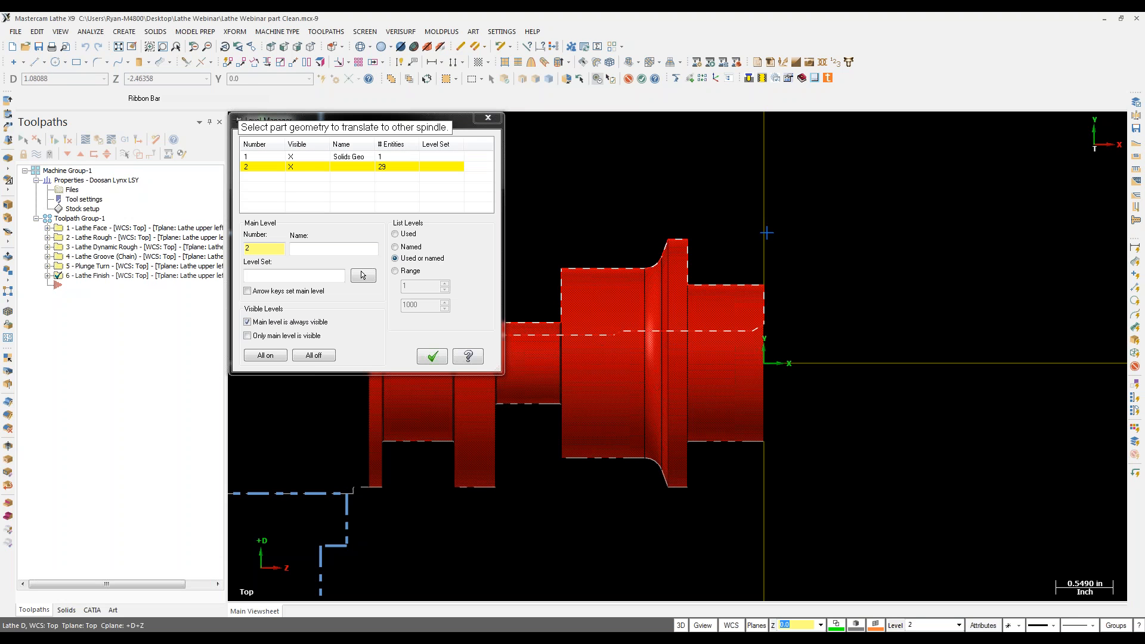
left_click(432, 357)
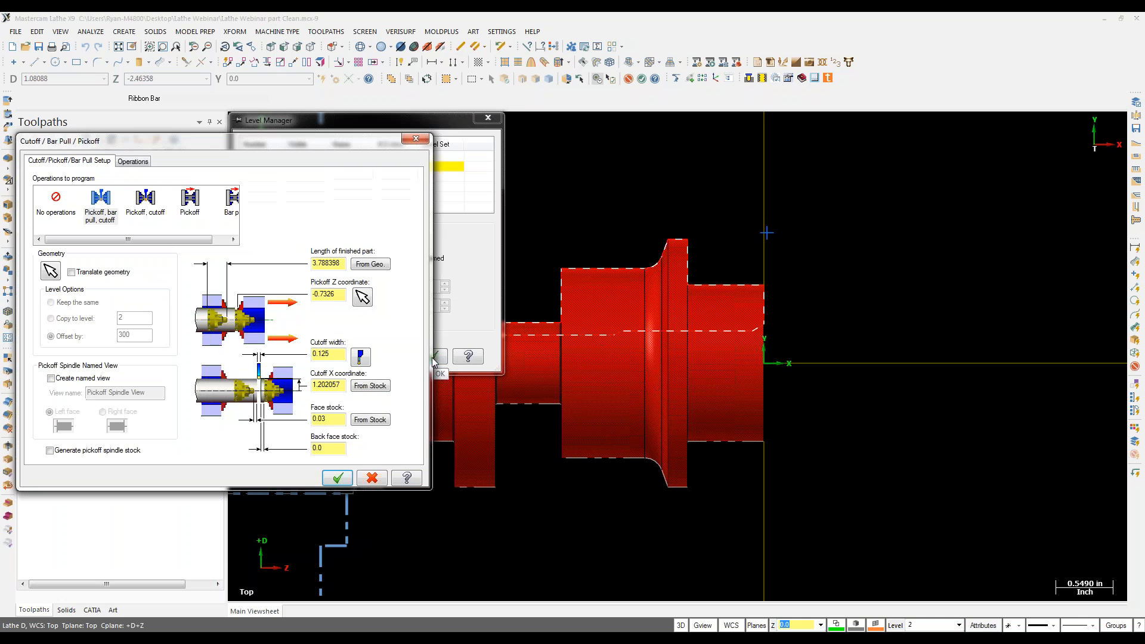
Step: Translate the geometry with offset 300 and set pickoff Z -0.7326 from the part corner
left_click(99, 274)
left_click_drag(137, 337, 117, 336)
left_click_drag(213, 143, 201, 212)
left_click(388, 336)
left_click_drag(350, 332, 310, 341)
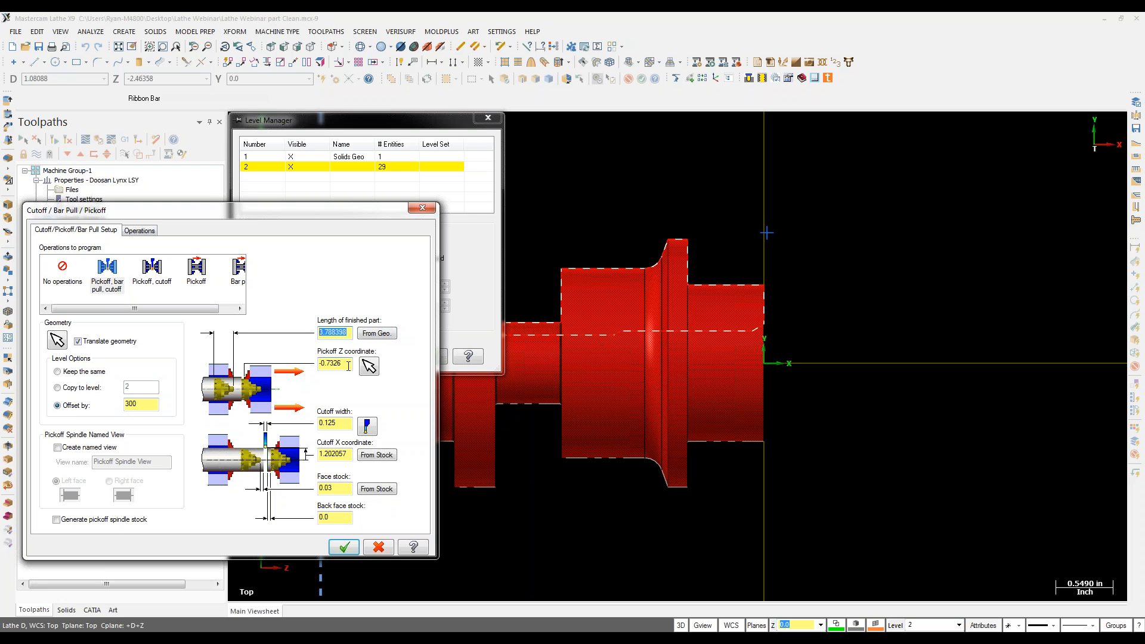
left_click(369, 368)
left_click(290, 156)
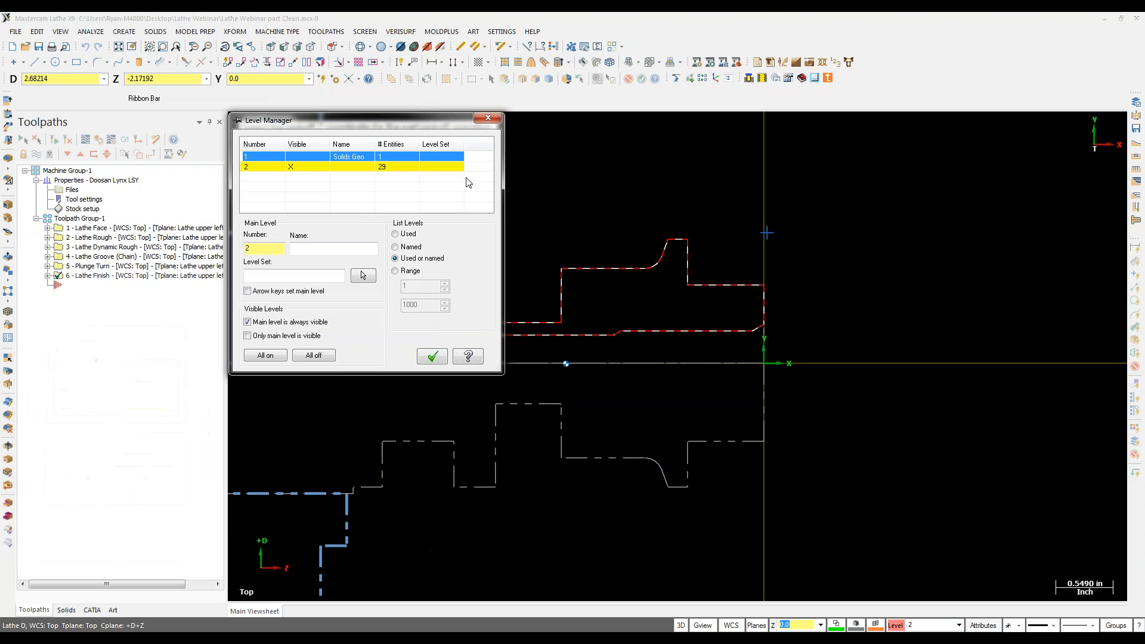
left_click(688, 239)
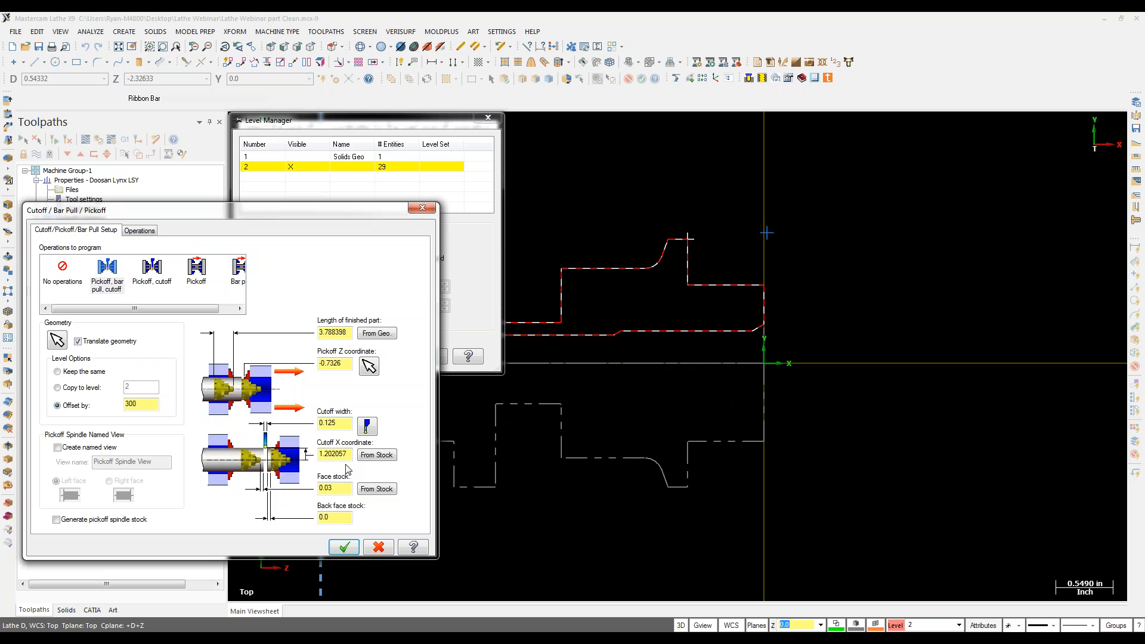
Step: Take cutoff X 1.1875 from the stock, review the operation steps, and create the operations
left_click(371, 456)
left_click(335, 519)
left_click(152, 232)
left_click(127, 329)
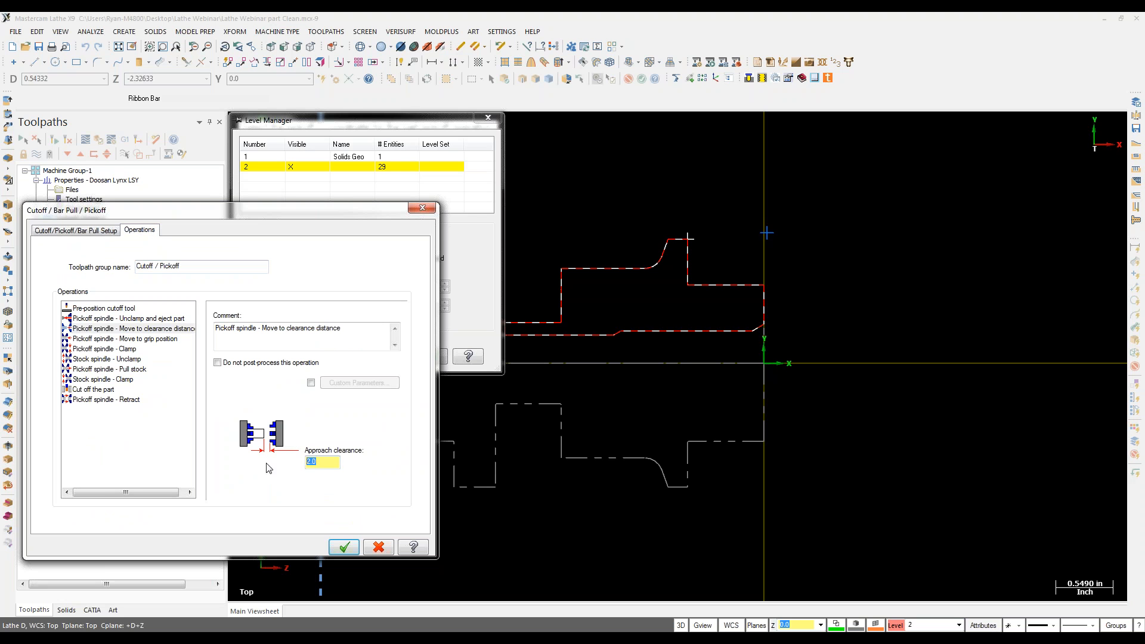
left_click(124, 339)
left_click(124, 359)
left_click(124, 369)
left_click(124, 380)
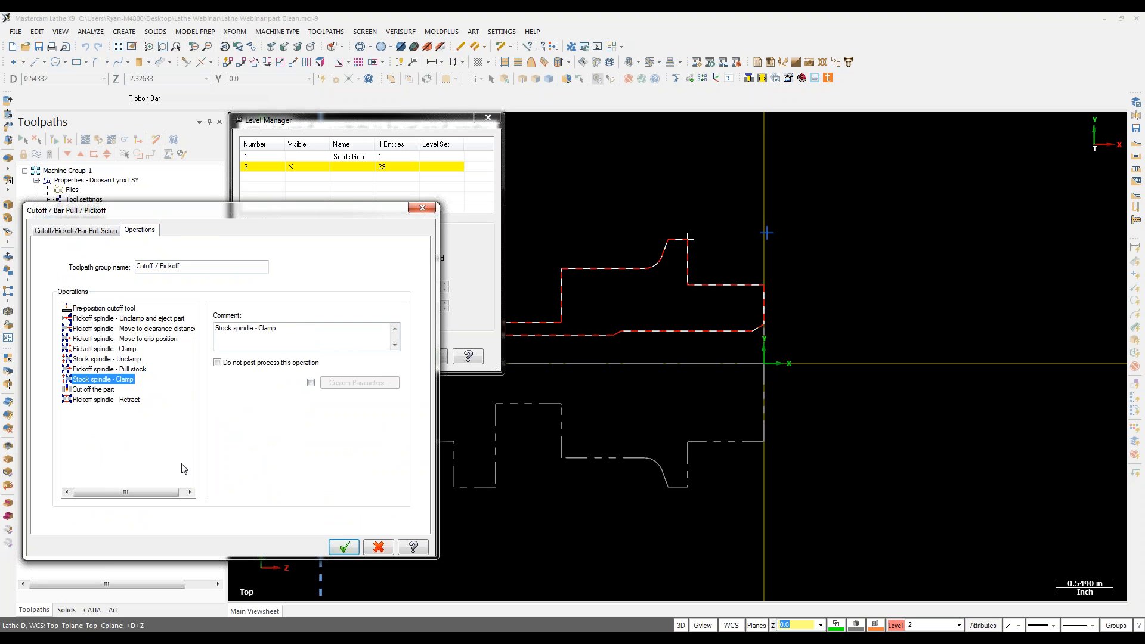
left_click(344, 547)
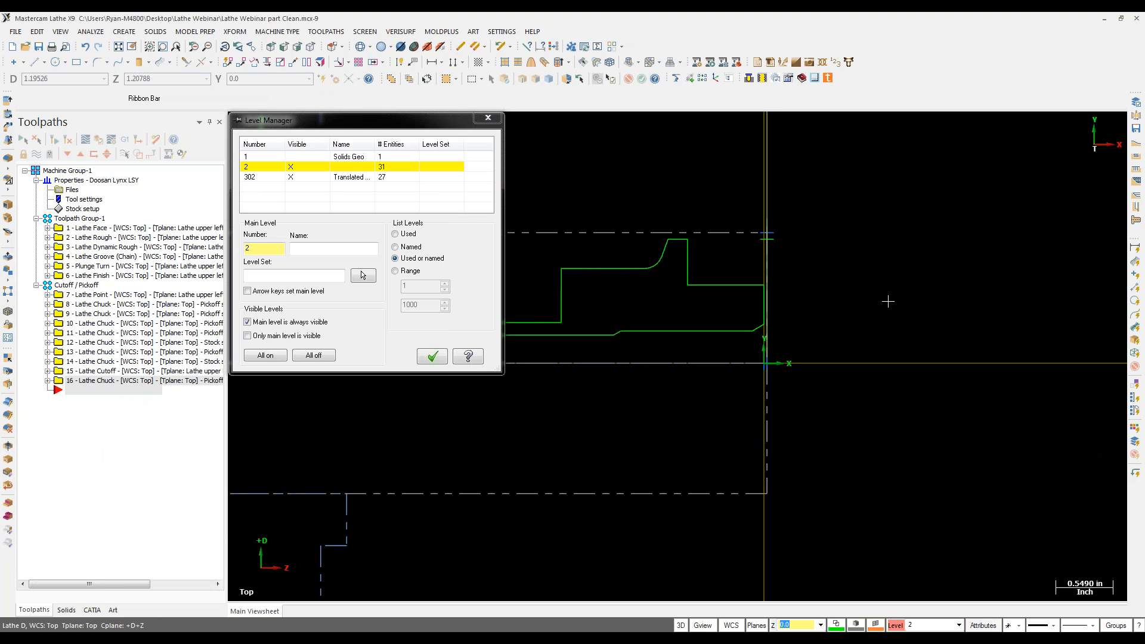
Step: Make level 302 the main level with level 2 hidden
left_click(277, 177)
left_click(433, 358)
scroll(358, 292, "down", 4)
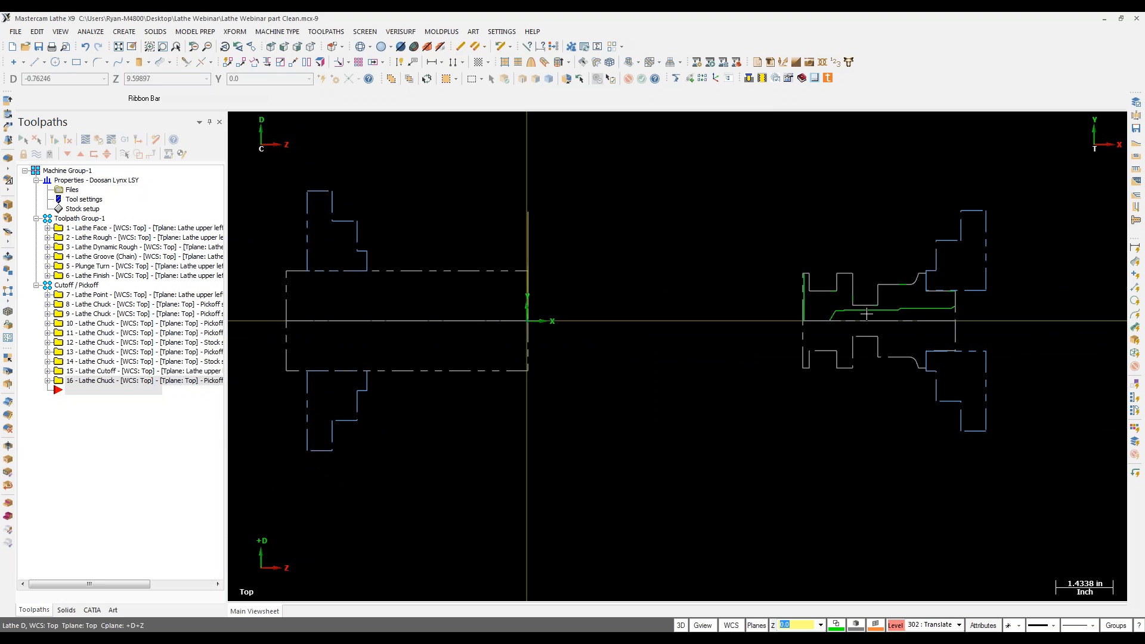
scroll(963, 303, "up", 2)
scroll(1000, 324, "down", 1)
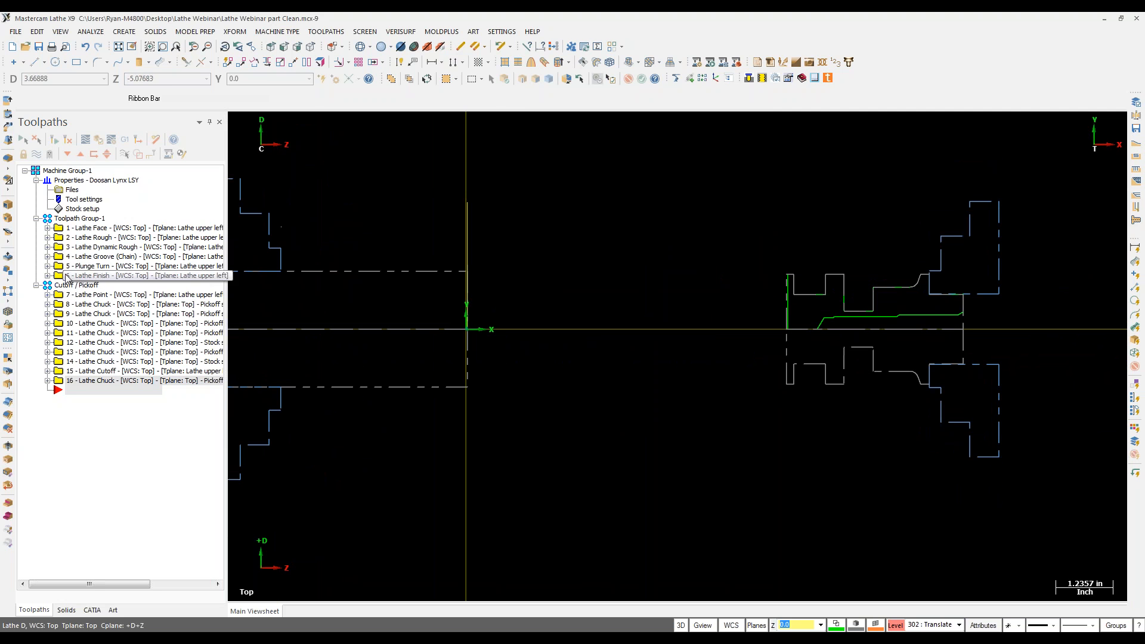
Step: Add a new empty Toolpath Group-2 to Machine Group-1
left_click(75, 171)
right_click(76, 172)
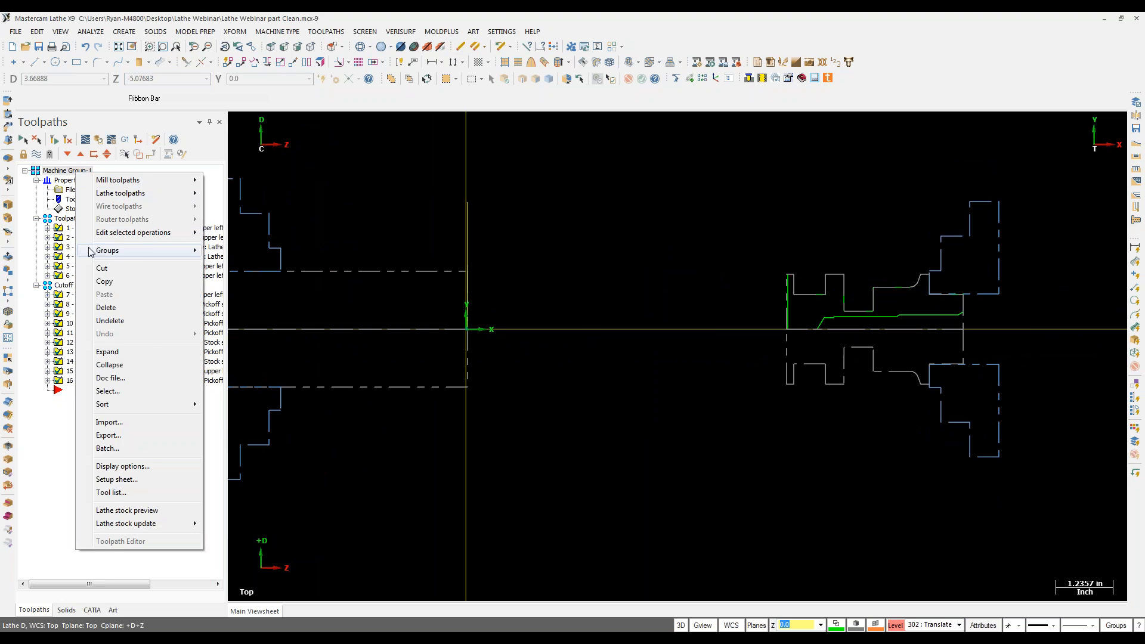
mouse_move(89, 251)
left_click(248, 266)
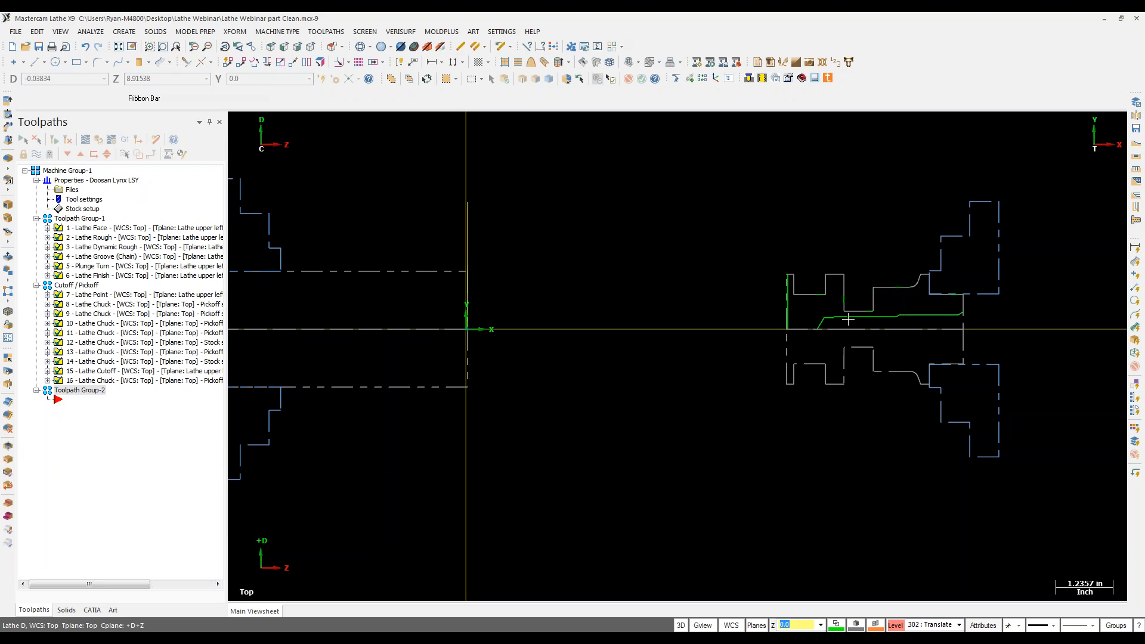
scroll(802, 294, "up", 3)
scroll(742, 363, "down", 3)
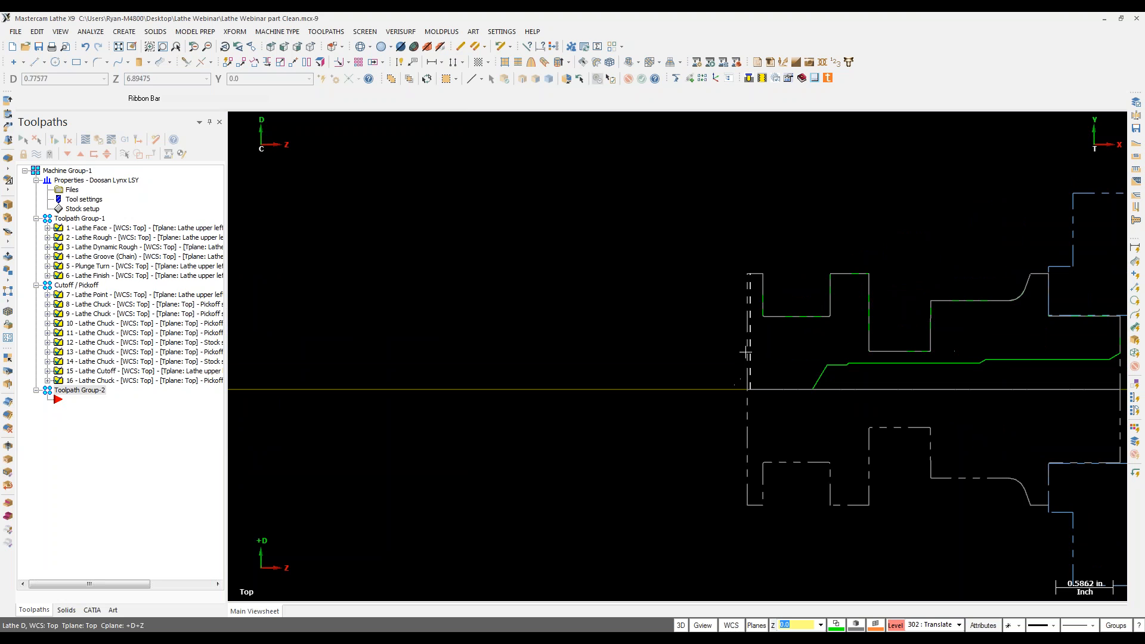
Step: Start a face toolpath with tool T0202 on the Right/Upper axis combination
left_click(326, 32)
left_click(332, 137)
left_click(361, 214)
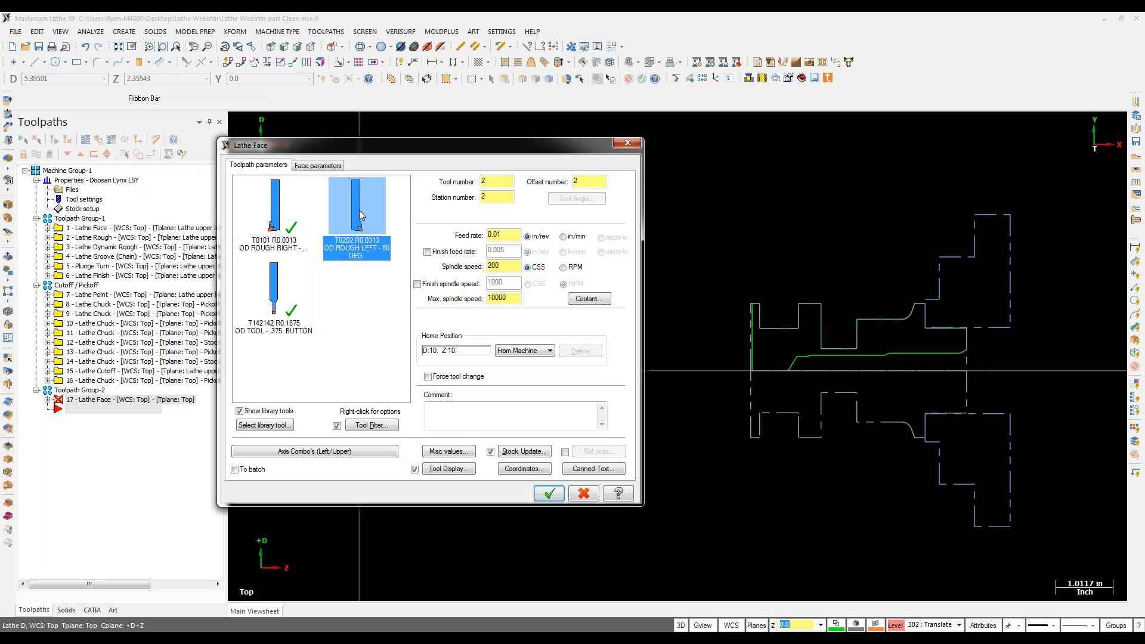
left_click(346, 451)
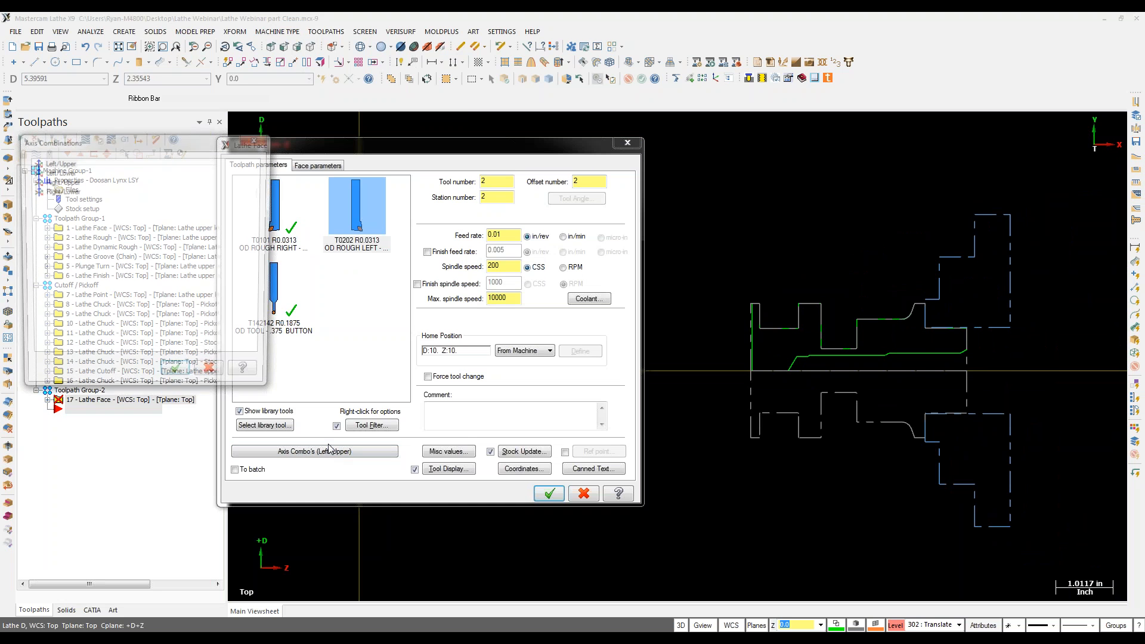
left_click(70, 182)
left_click(178, 377)
Step: Set finish Z from the part's face corner and generate the face toolpath
left_click(318, 166)
left_click(284, 270)
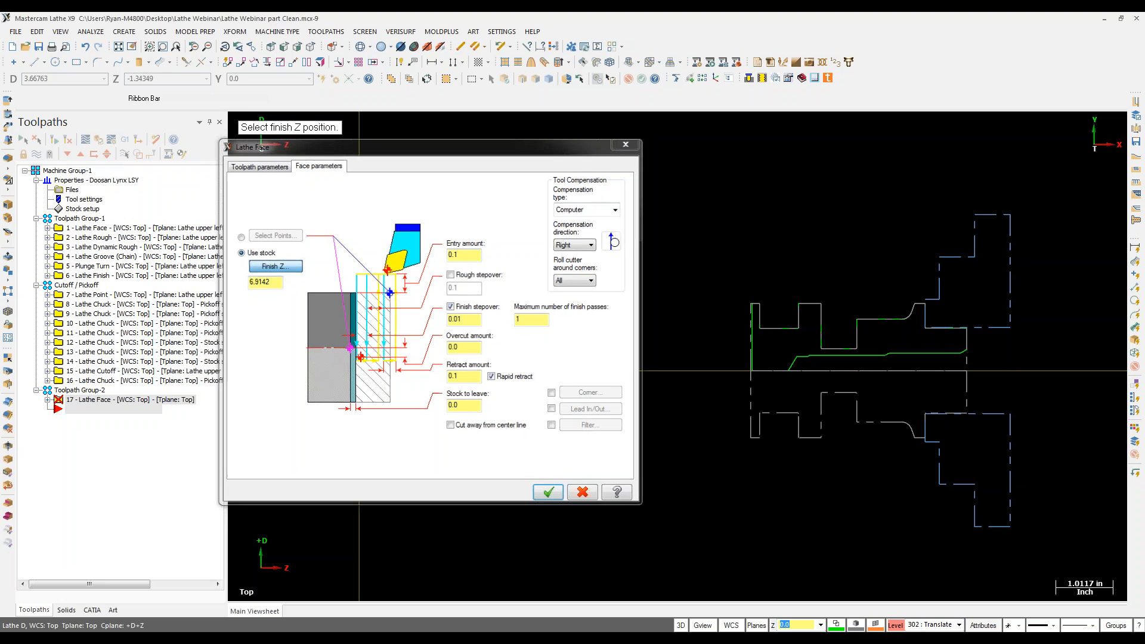
left_click(753, 306)
left_click(562, 491)
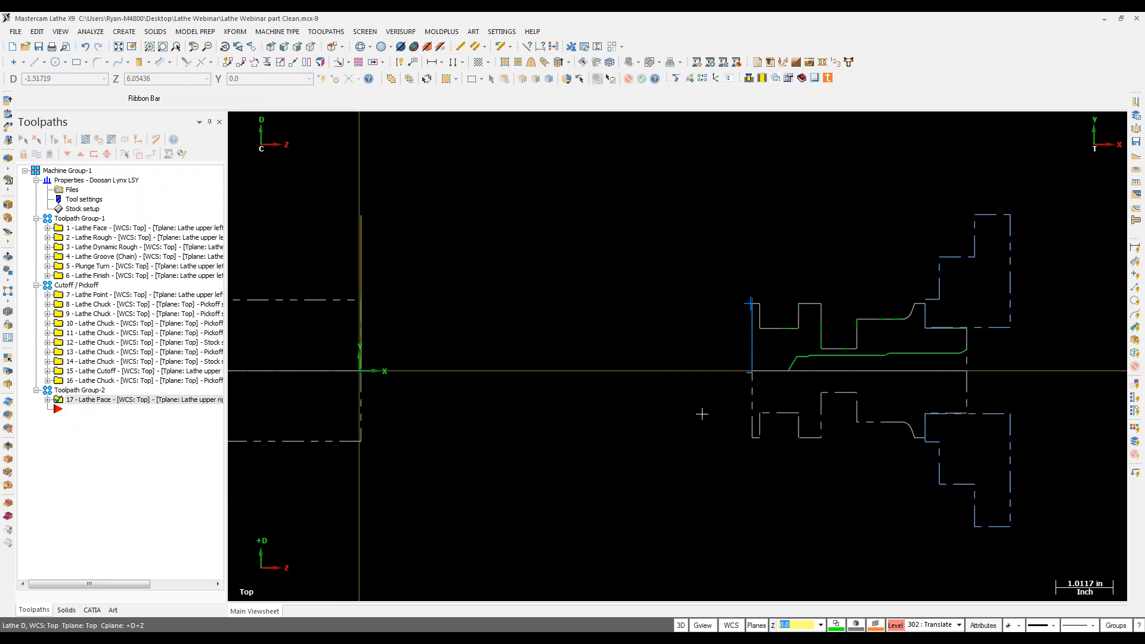
scroll(1059, 356, "down", 1)
Step: Save the part file with the new face toolpath, then bring up the File menu
scroll(1059, 356, "down", 1)
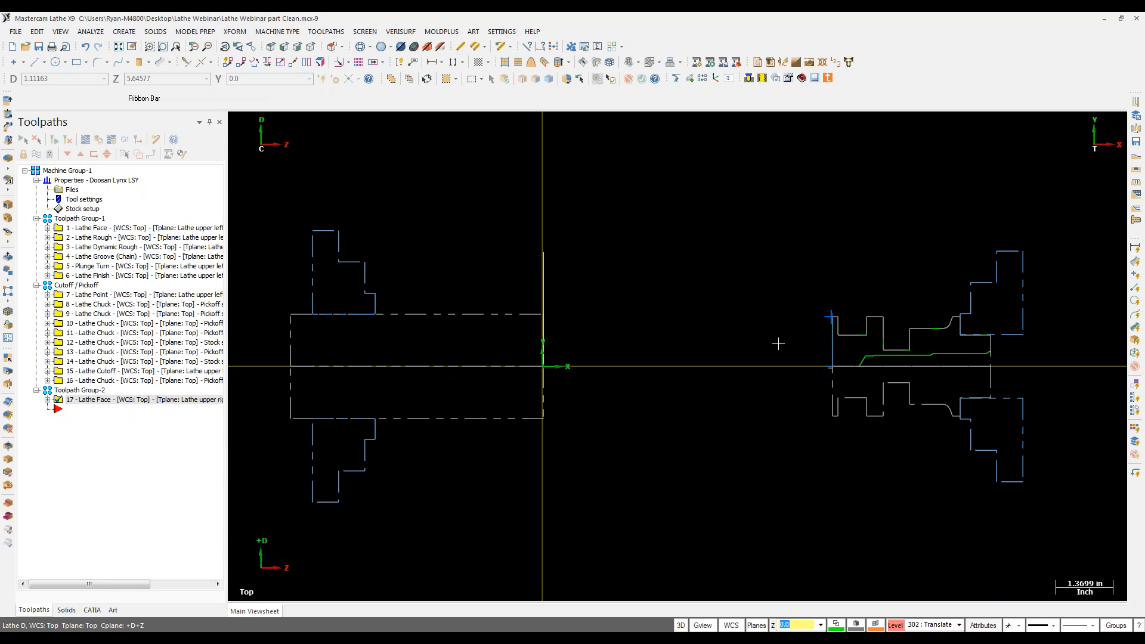
left_click(37, 48)
left_click(16, 31)
Step: Open Lathe Webinar Contour Rough_casting.mcx-9 from recent files and expand its Lathe Default machine group properties
left_click(212, 322)
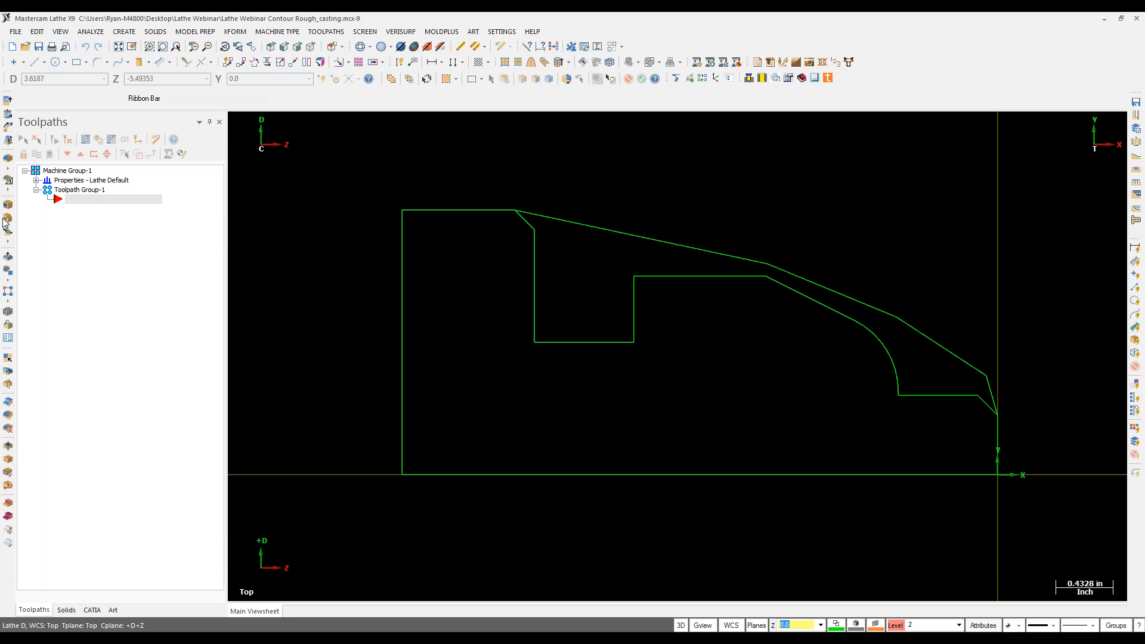
left_click(37, 180)
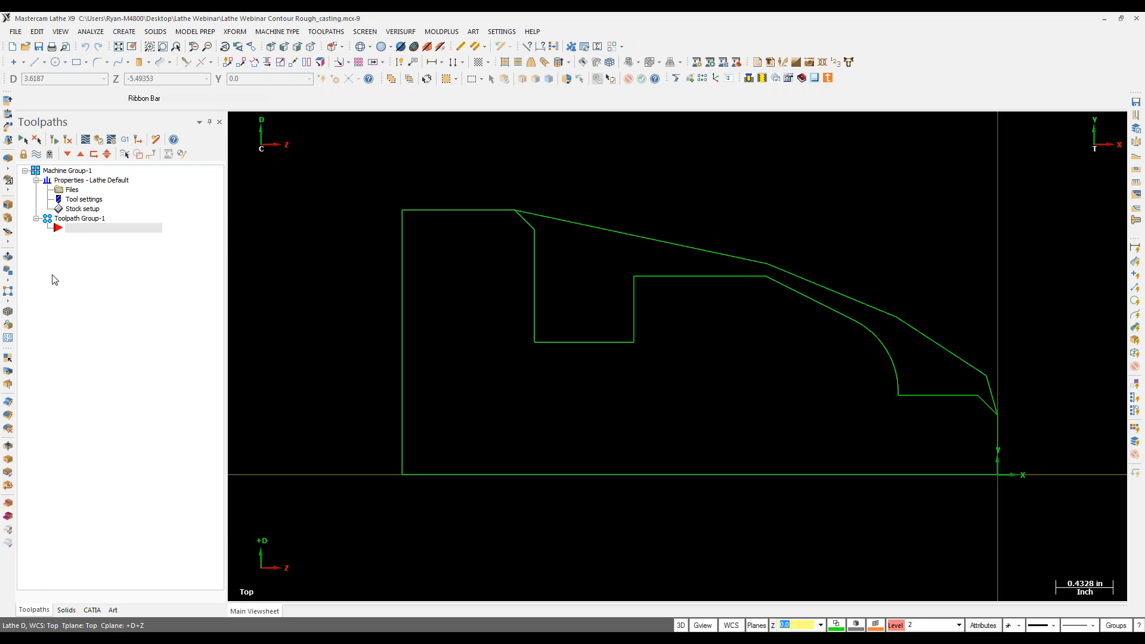
Step: Open Stock Setup and make the left-spindle stock a revolved shape
double_click(83, 209)
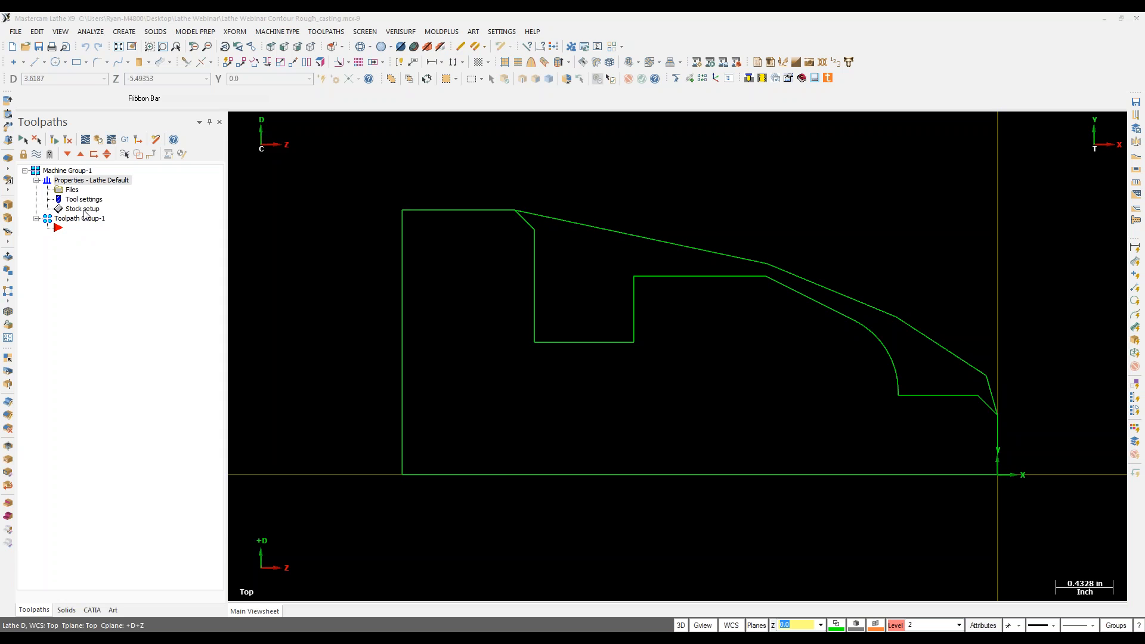
left_click_drag(343, 158, 179, 151)
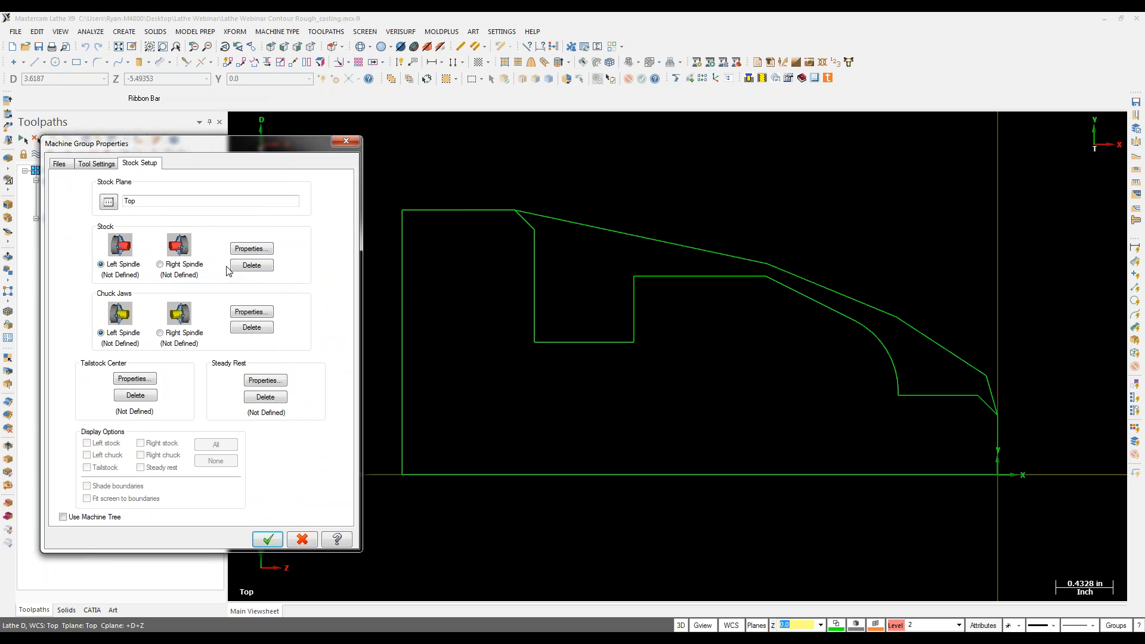
left_click(250, 249)
left_click(266, 250)
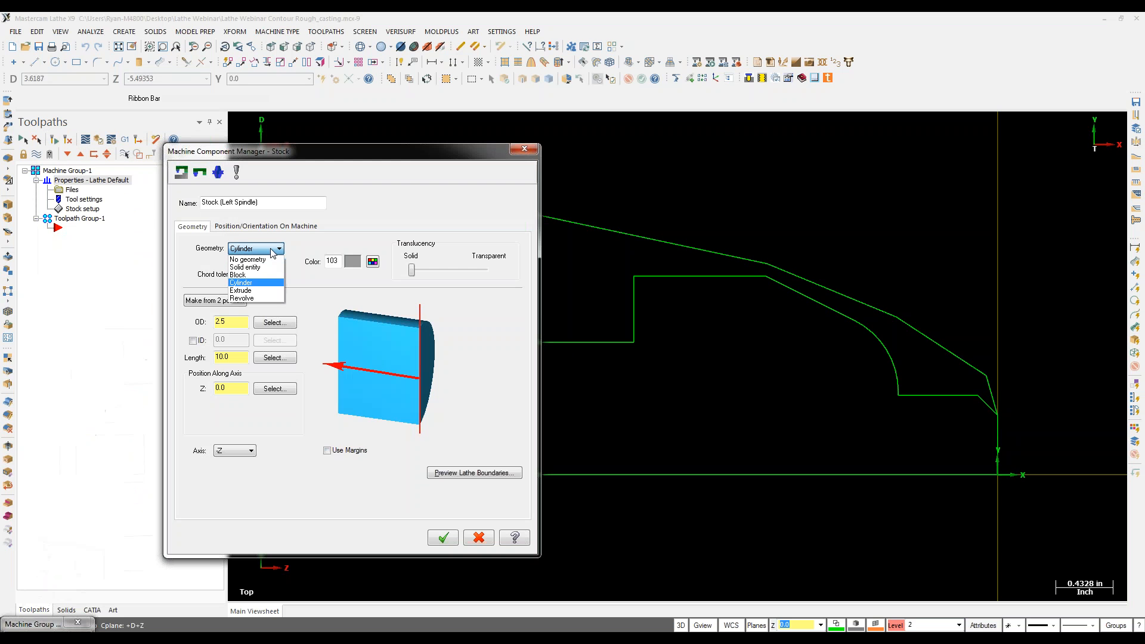
left_click(249, 298)
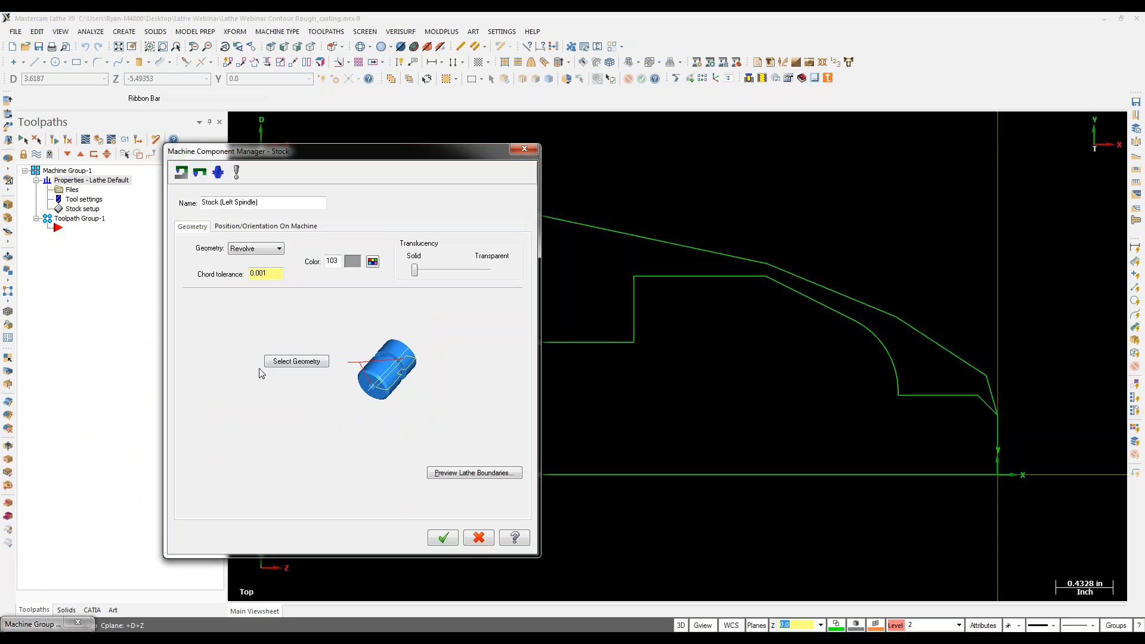
Step: Revolve the stock from the casting's chained outer contour, preview its boundary and accept it
left_click(296, 361)
left_click(589, 475)
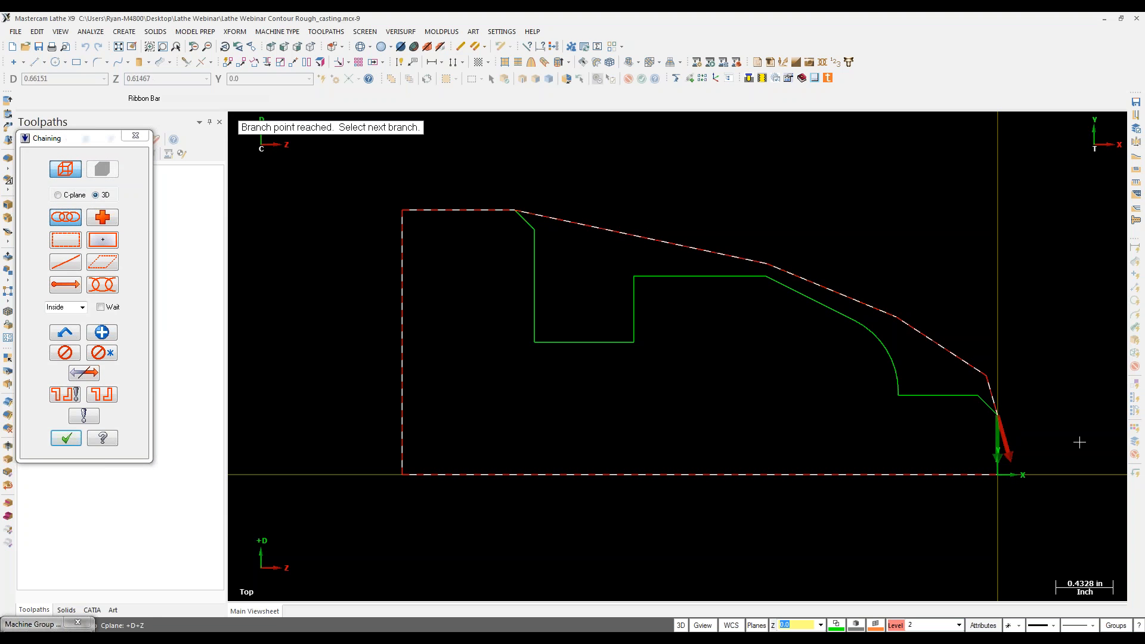
left_click(62, 441)
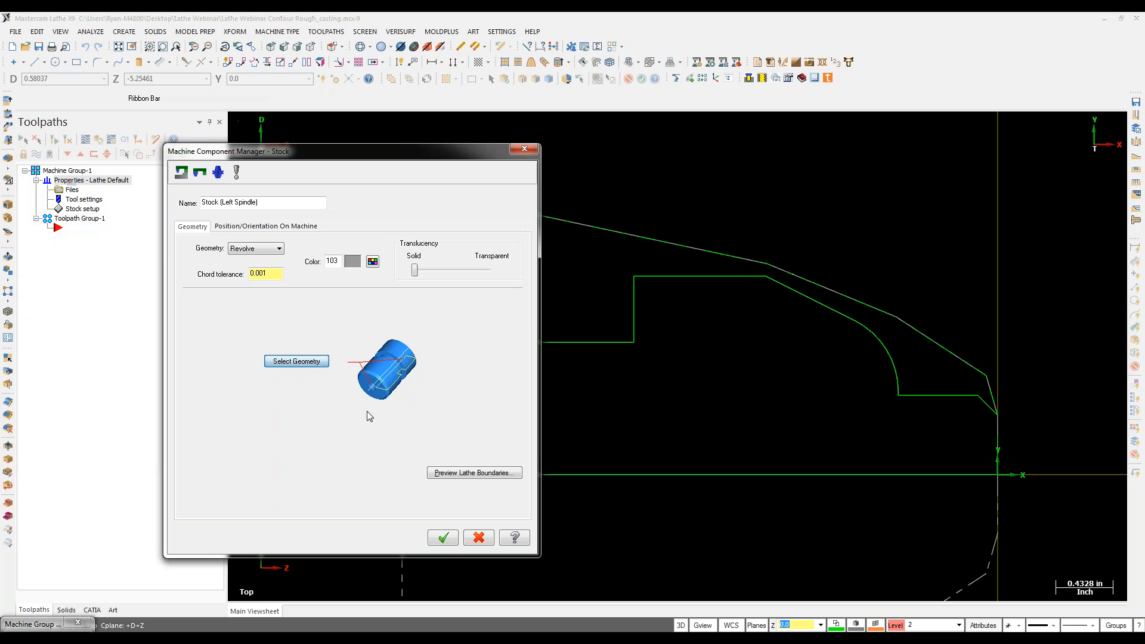
left_click(495, 473)
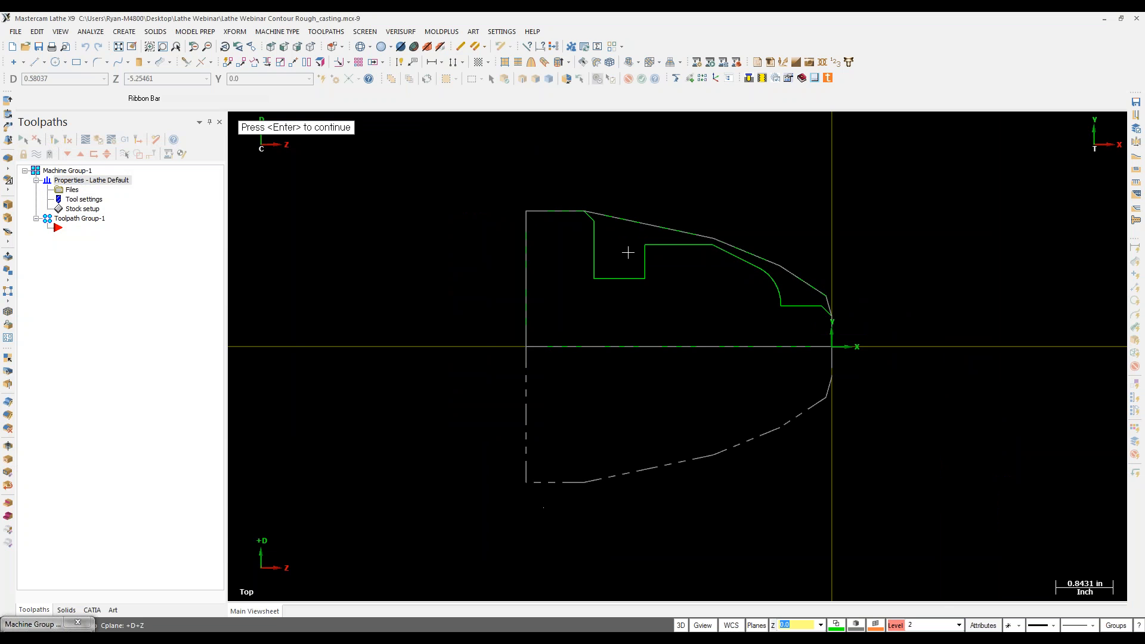
key("Return")
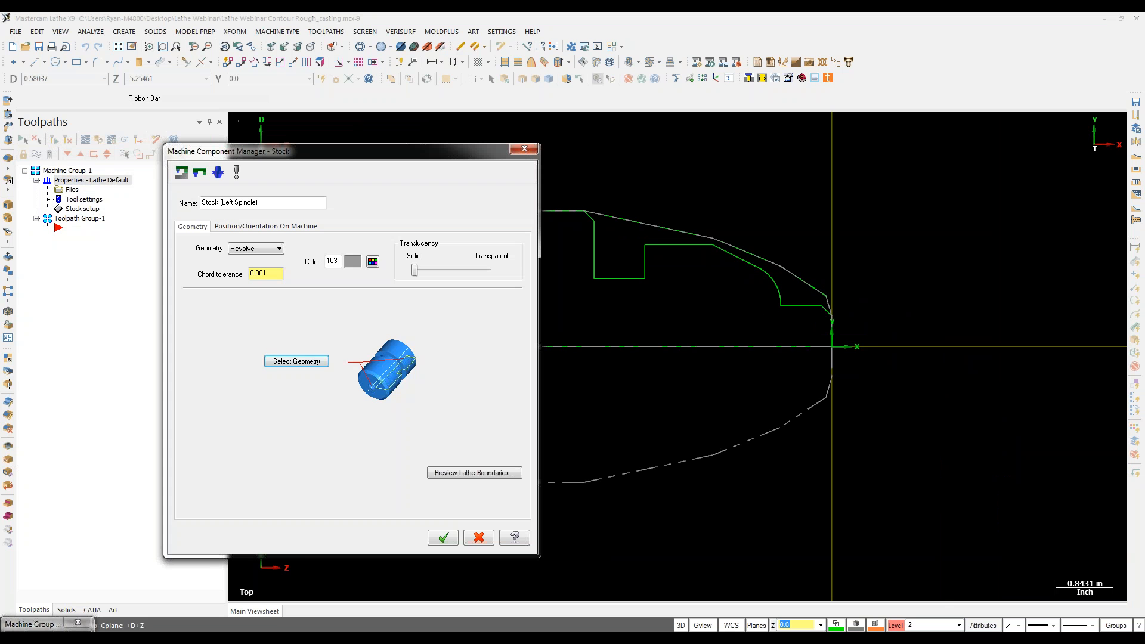
left_click(441, 537)
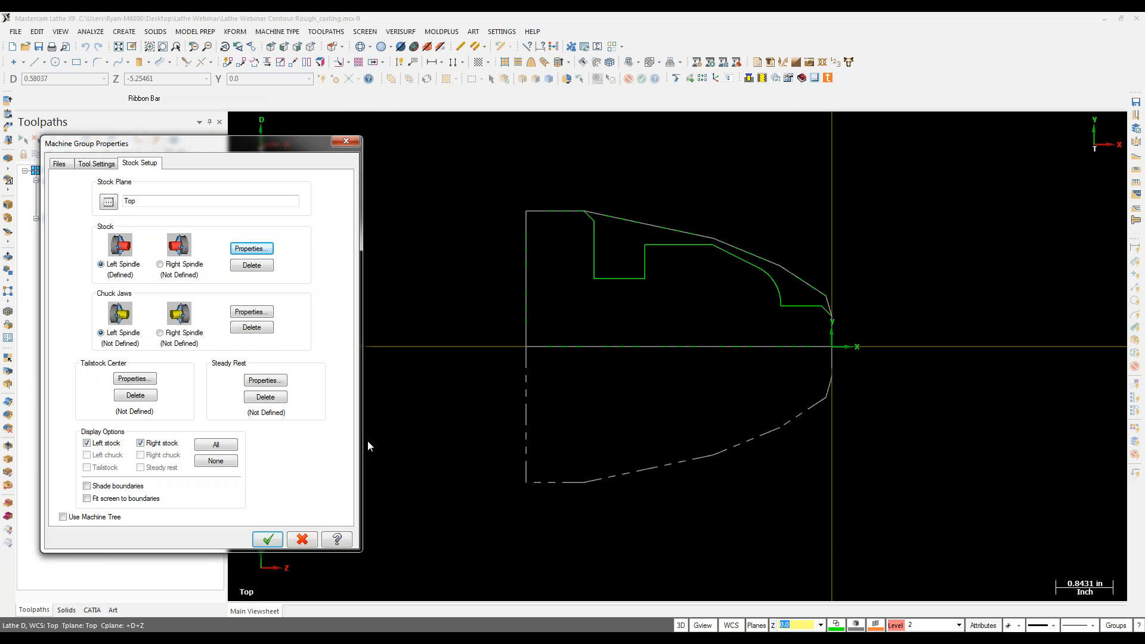
Step: Add left-spindle chuck jaws referenced at the contour's outer corner, diameter 4.0 and Z -3.75
left_click(248, 312)
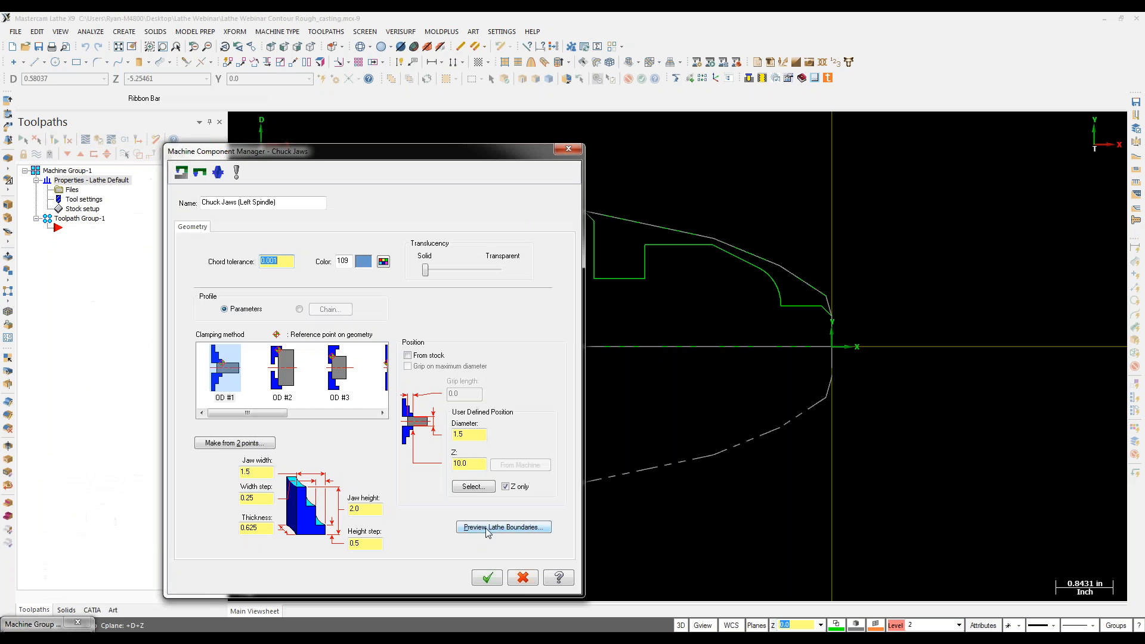
left_click(473, 487)
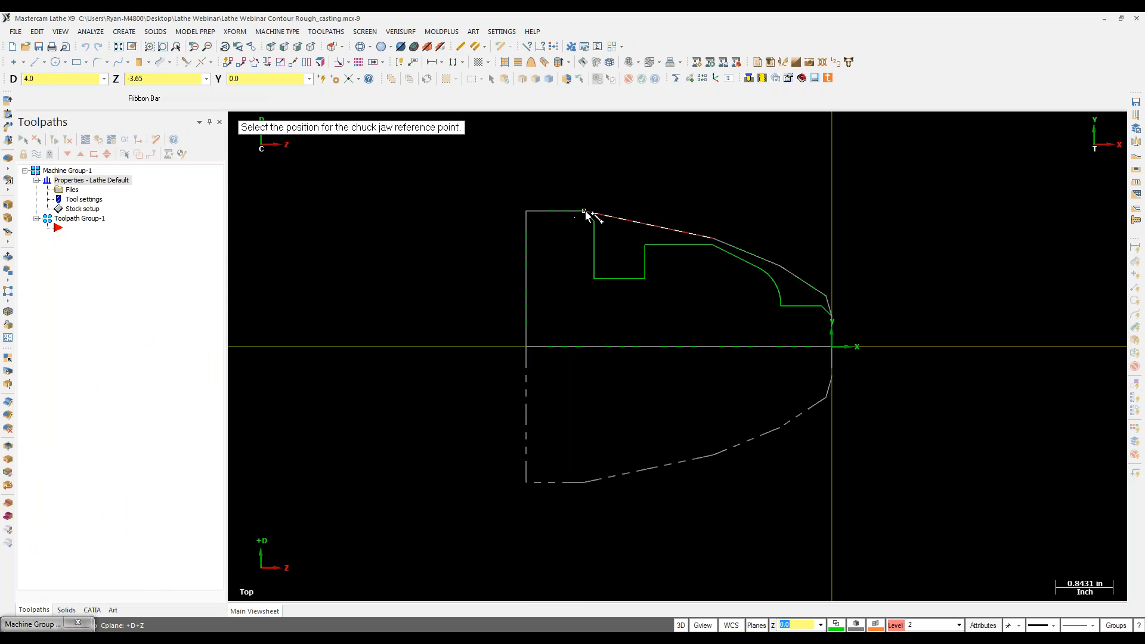
left_click(586, 212)
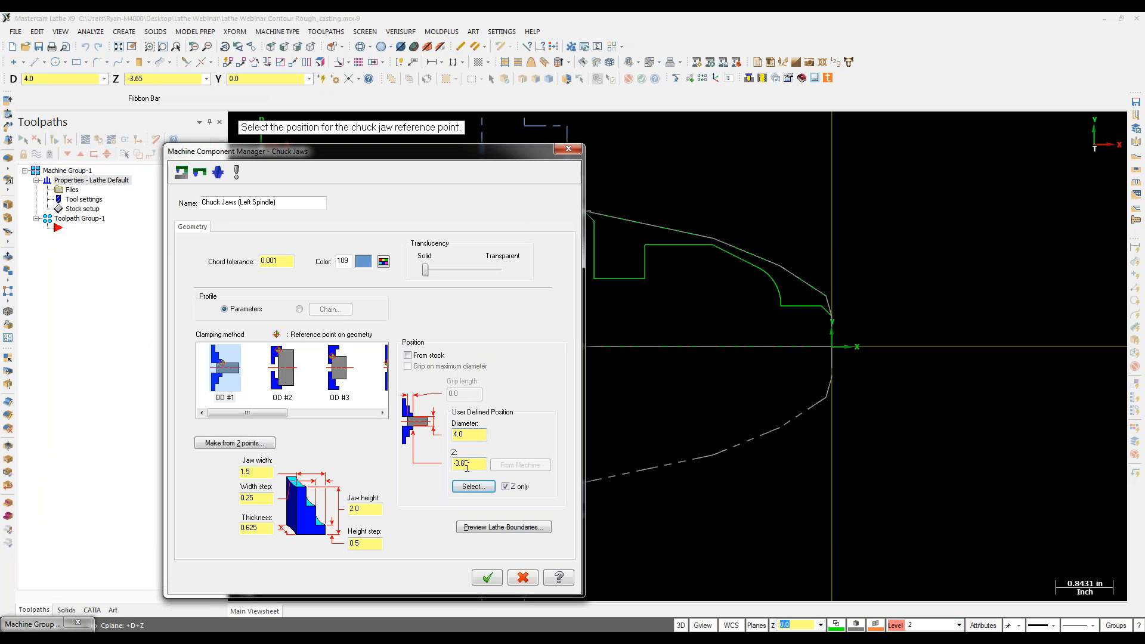
left_click_drag(463, 467, 486, 463)
type("7")
key("Return")
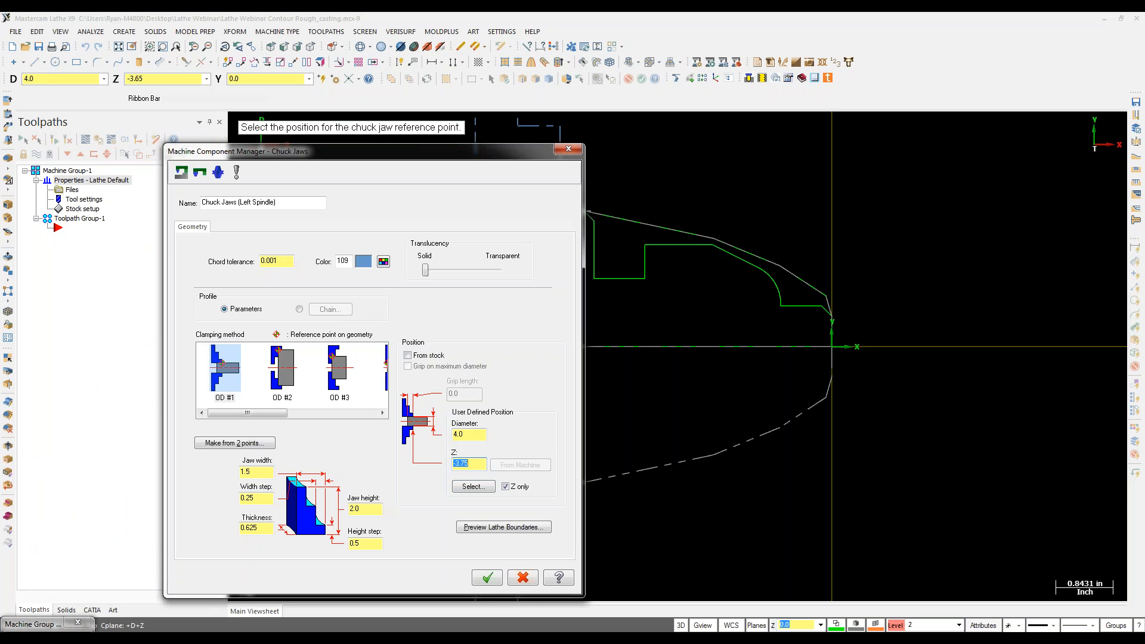
left_click(487, 577)
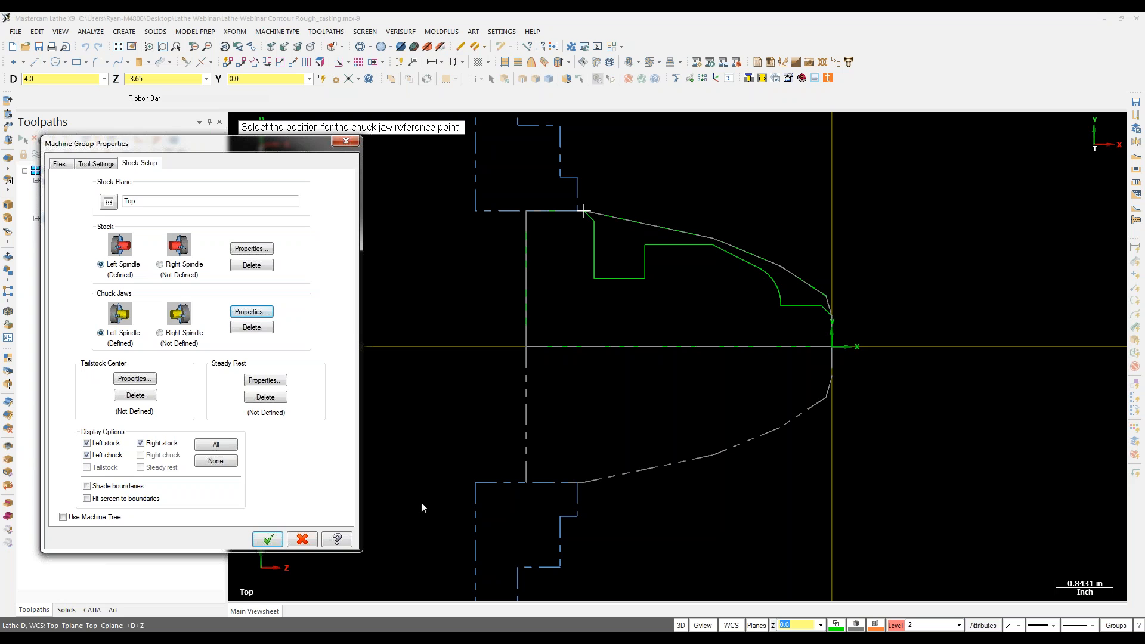
left_click(268, 540)
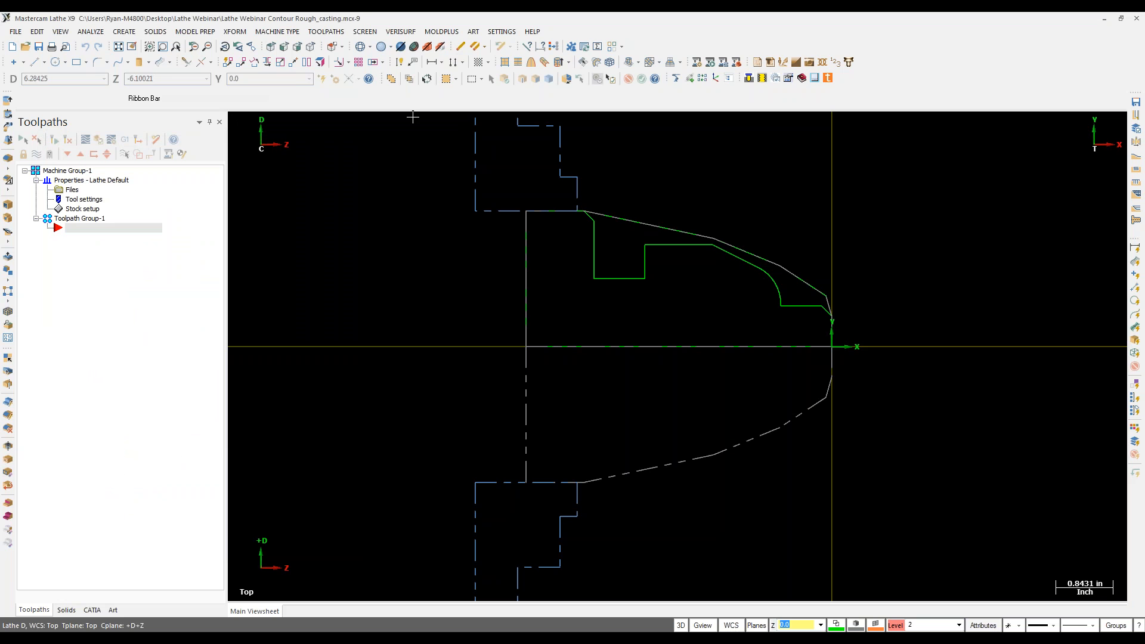
Step: Start a Contour Rough toolpath on the part's outer contour using tool T0101
left_click(326, 32)
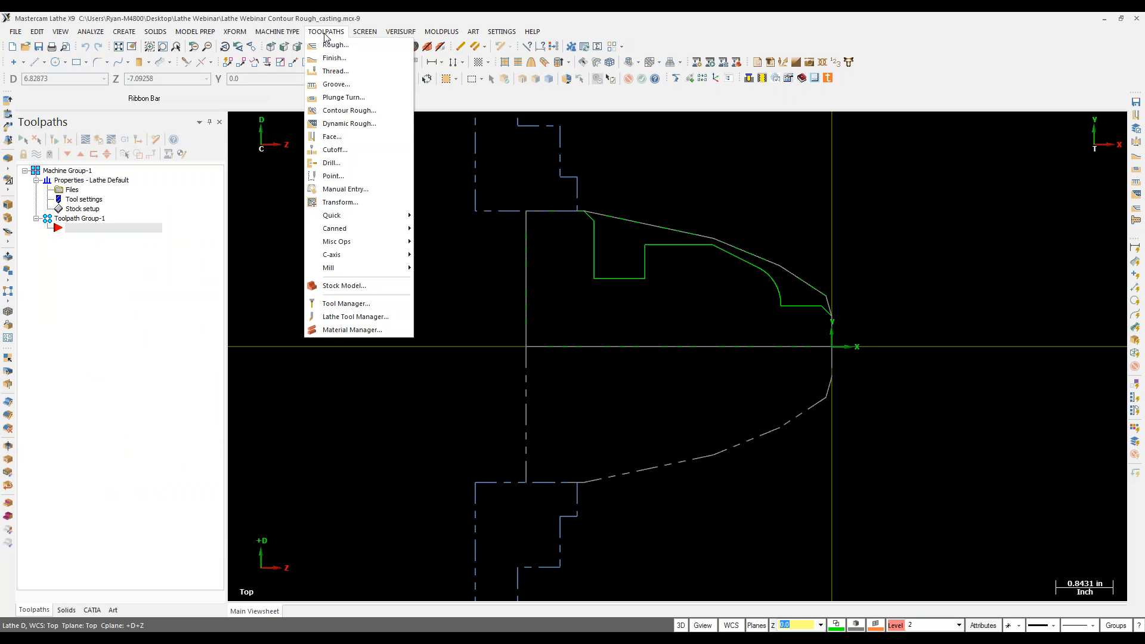
left_click(332, 111)
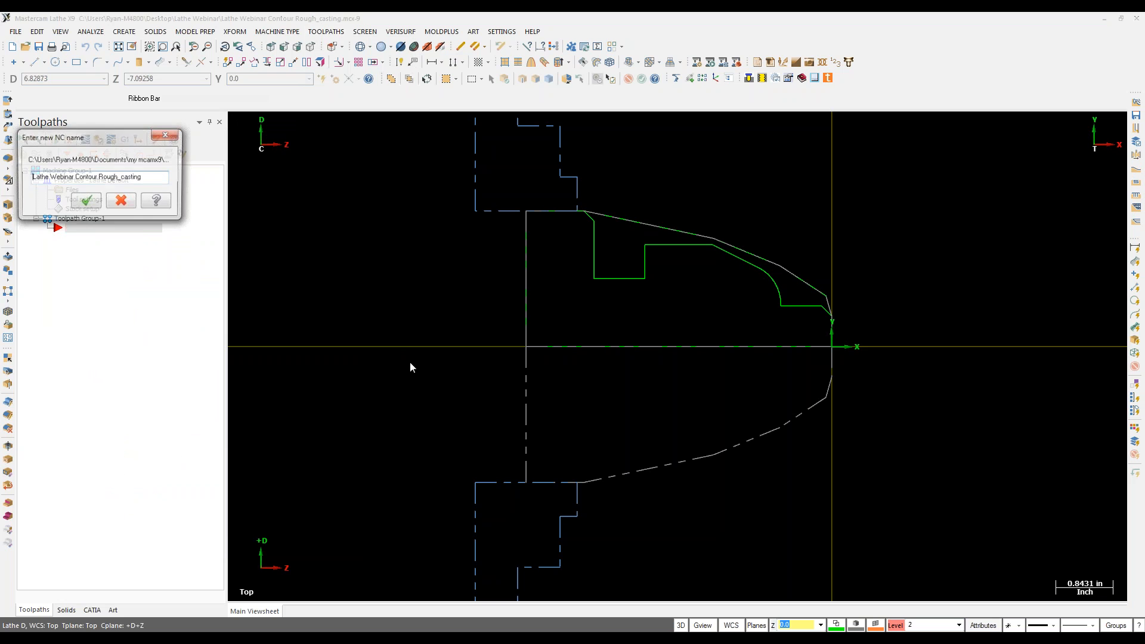
left_click(99, 205)
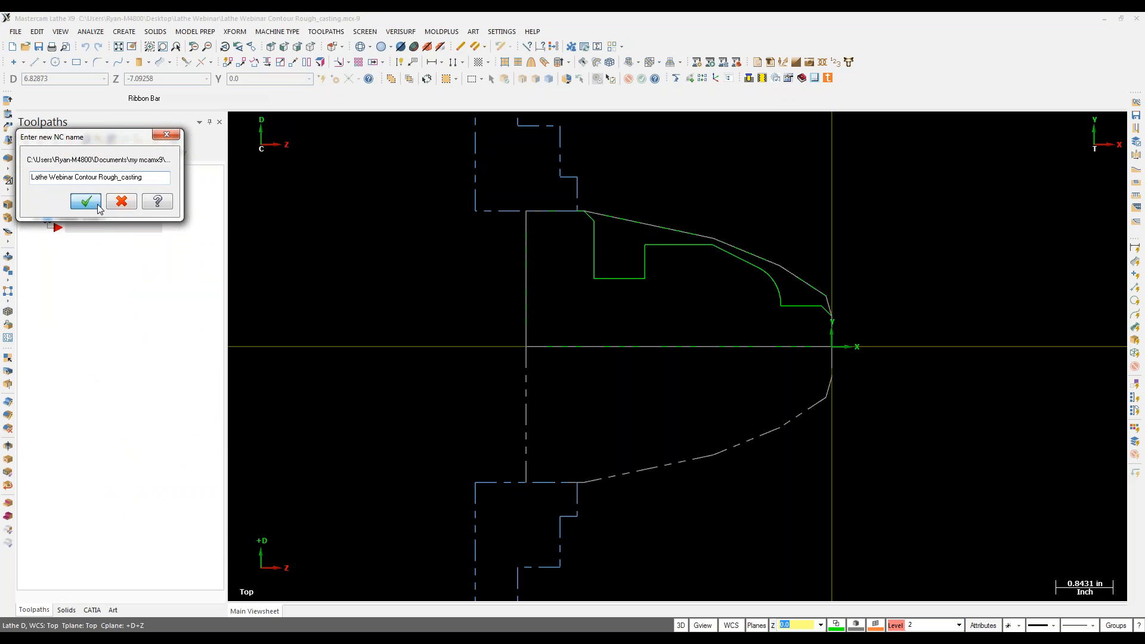
left_click(825, 305)
left_click(66, 438)
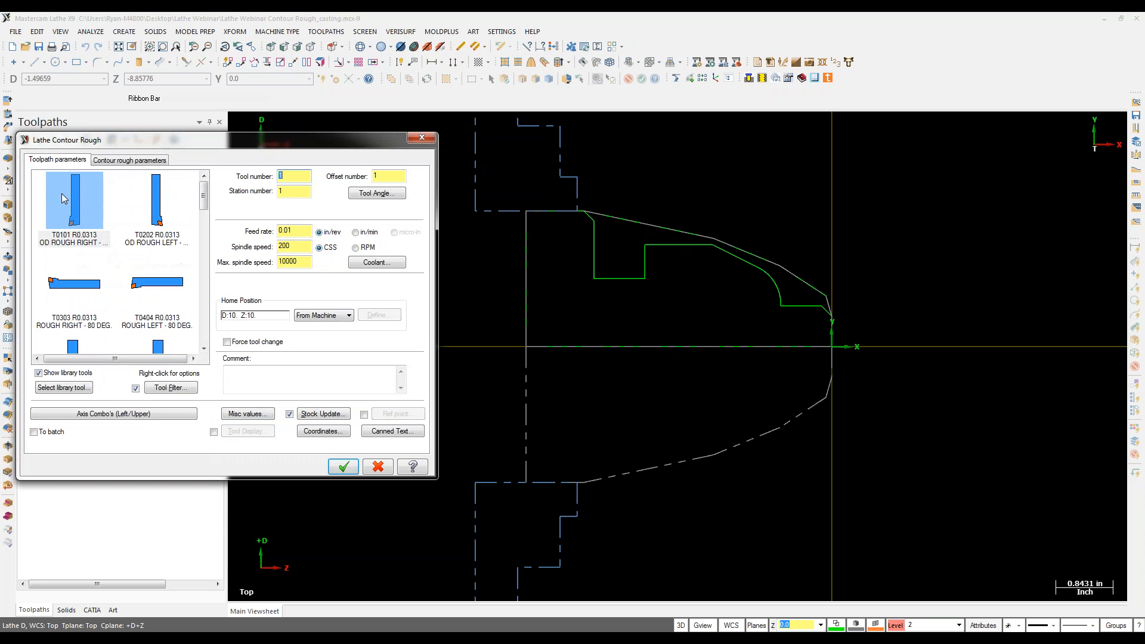
left_click(74, 231)
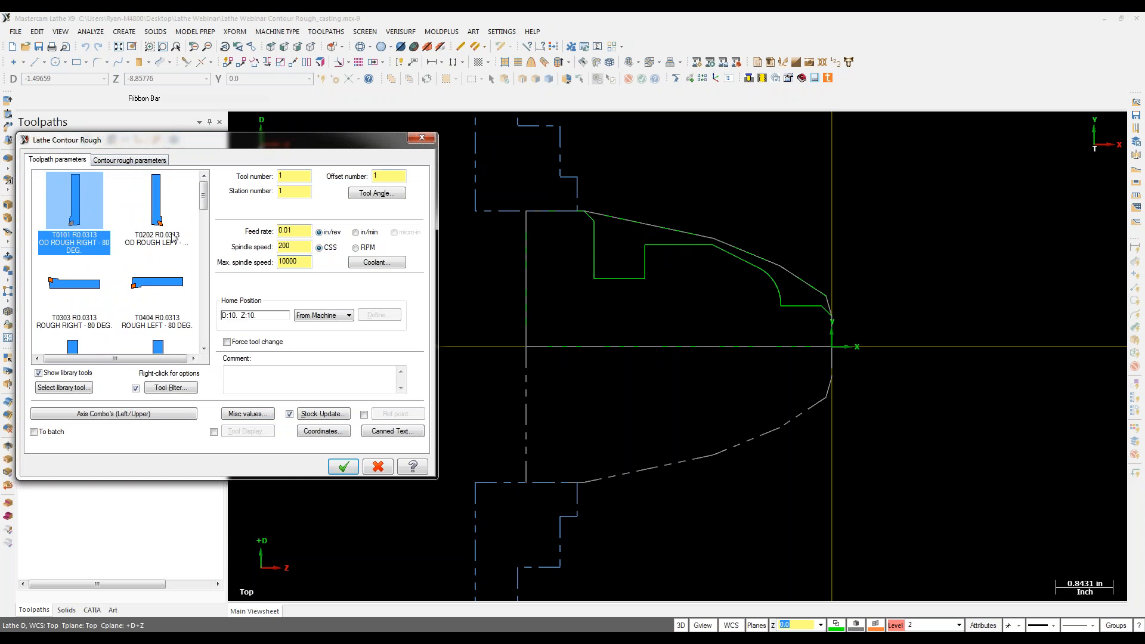
Step: Set the contour rough parameters to 0.1 offset and 0.01 stock to leave, then open Lead In/Out
left_click(138, 161)
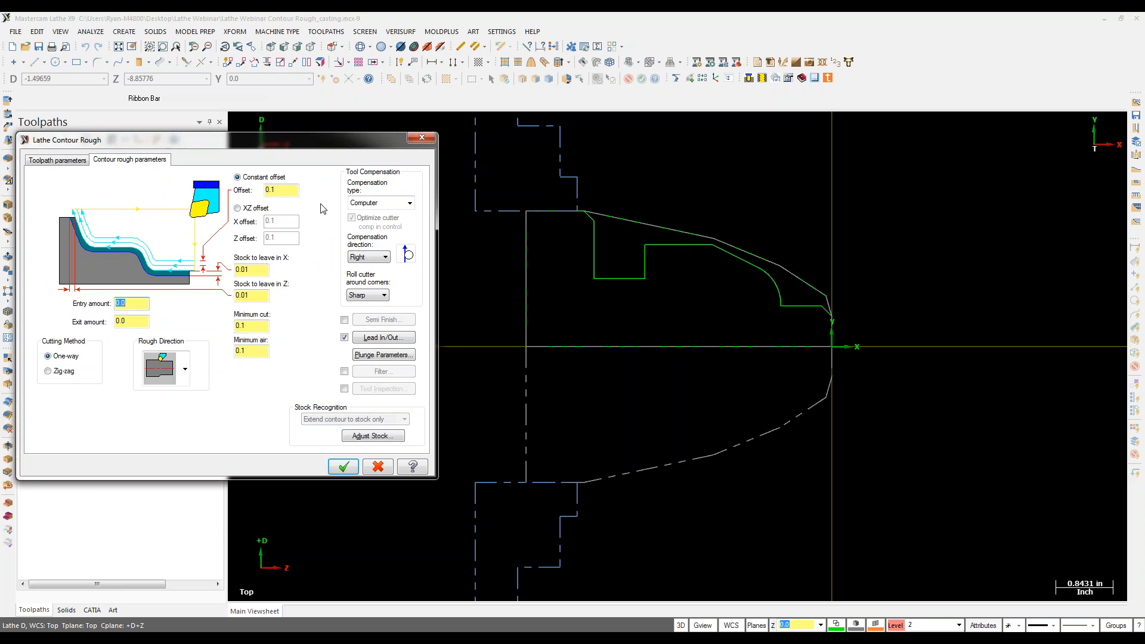
left_click(253, 269)
left_click_drag(276, 191, 250, 191)
left_click(378, 338)
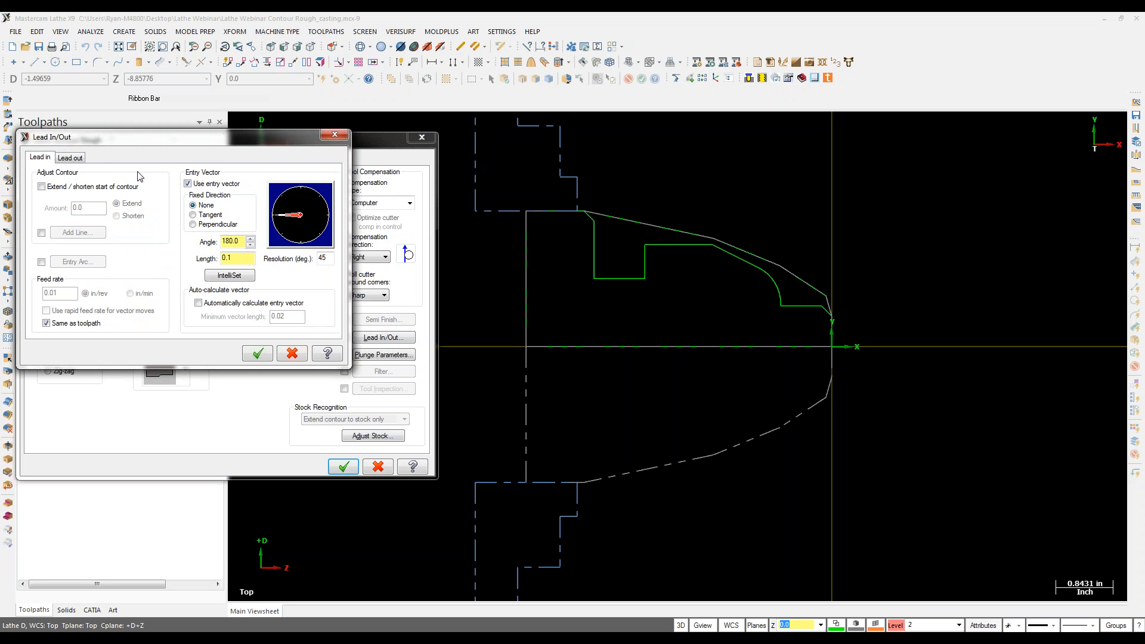
Step: On lead out, extend the end of the contour by 0.25
left_click(76, 160)
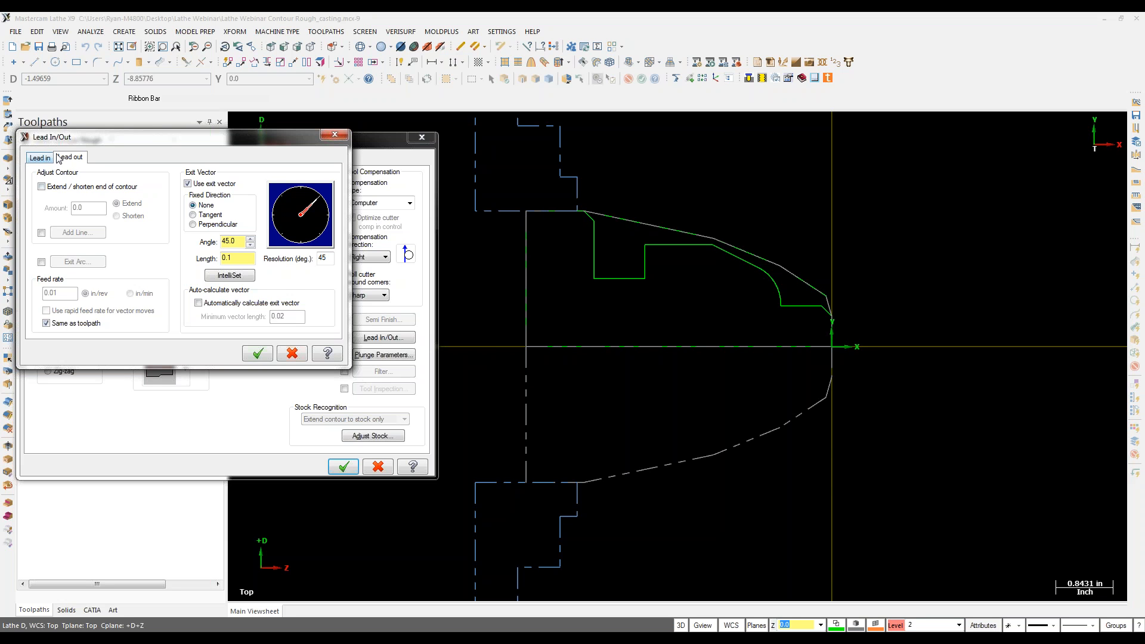
left_click(42, 187)
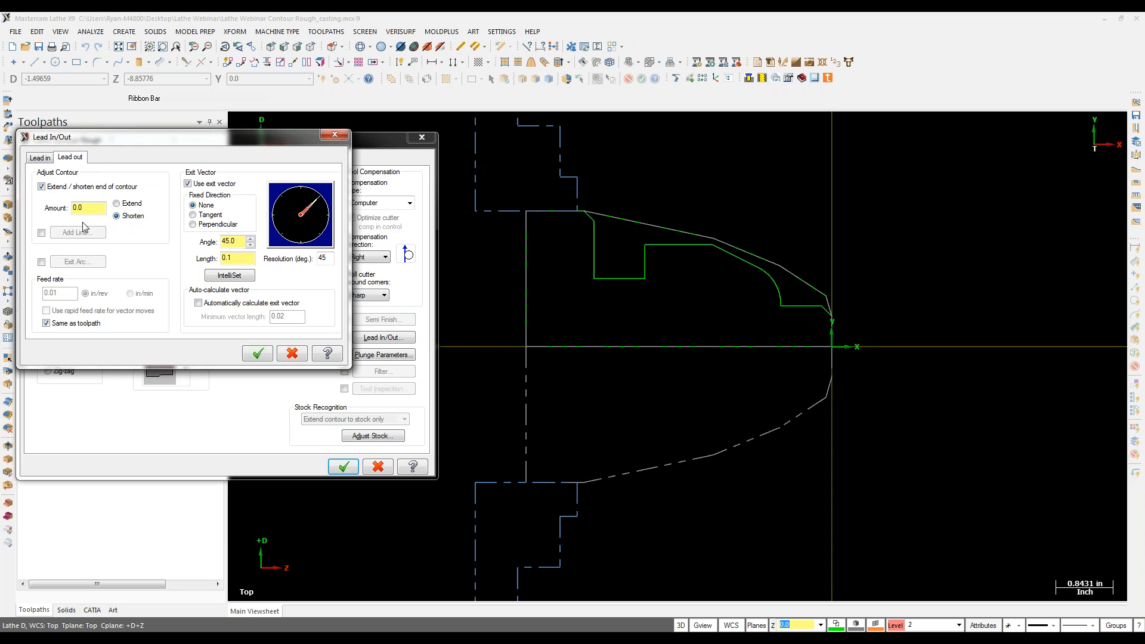
left_click(117, 203)
double_click(77, 208)
type(".25")
key("Return")
left_click(256, 354)
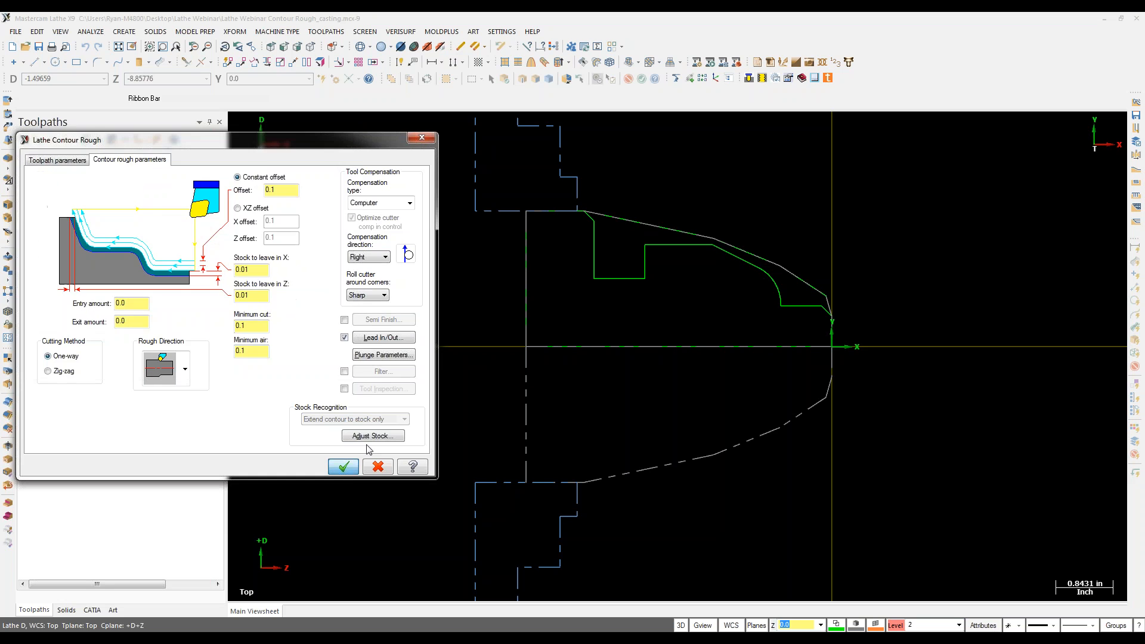
Step: Generate the contour rough toolpath and backplot its roughing passes through the final pass
left_click(343, 466)
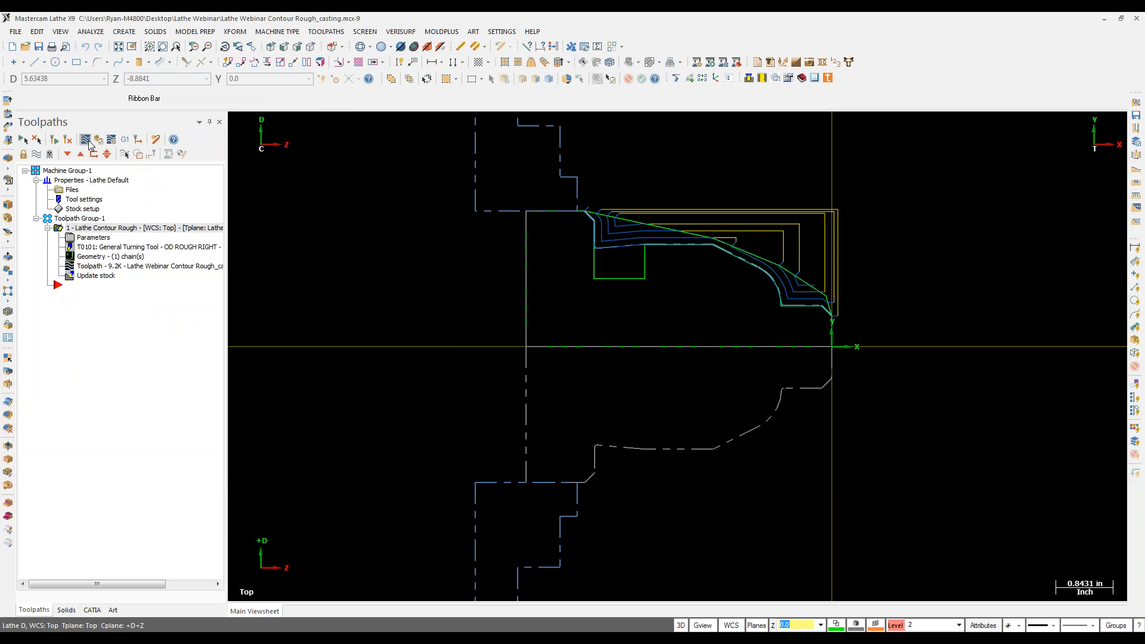
left_click(101, 156)
left_click_drag(415, 124, 824, 167)
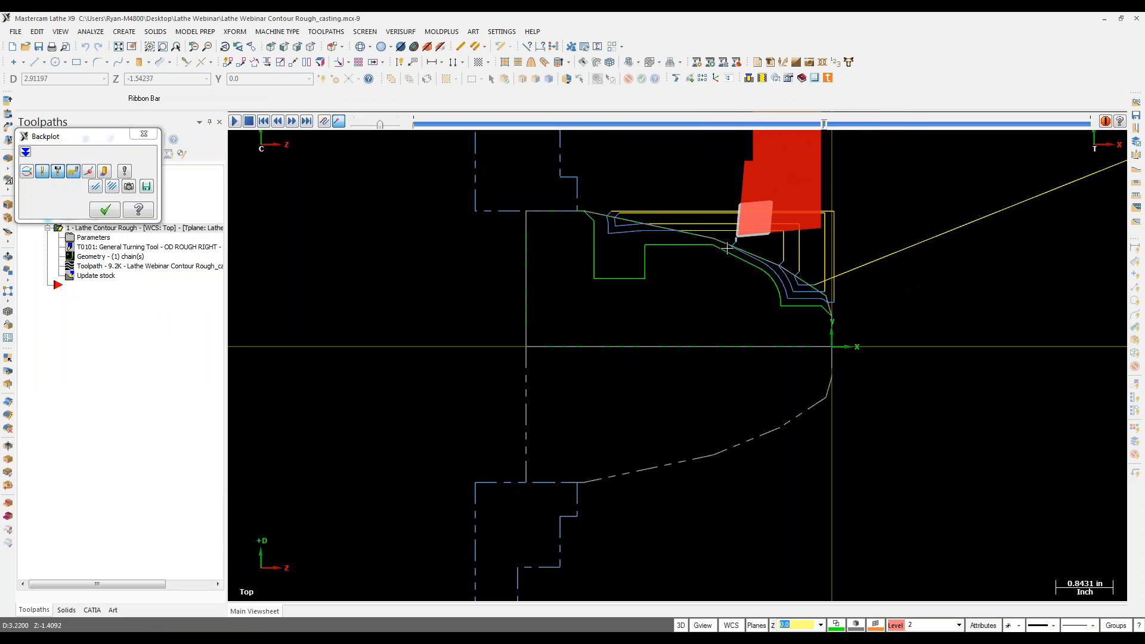
left_click_drag(827, 125, 1040, 143)
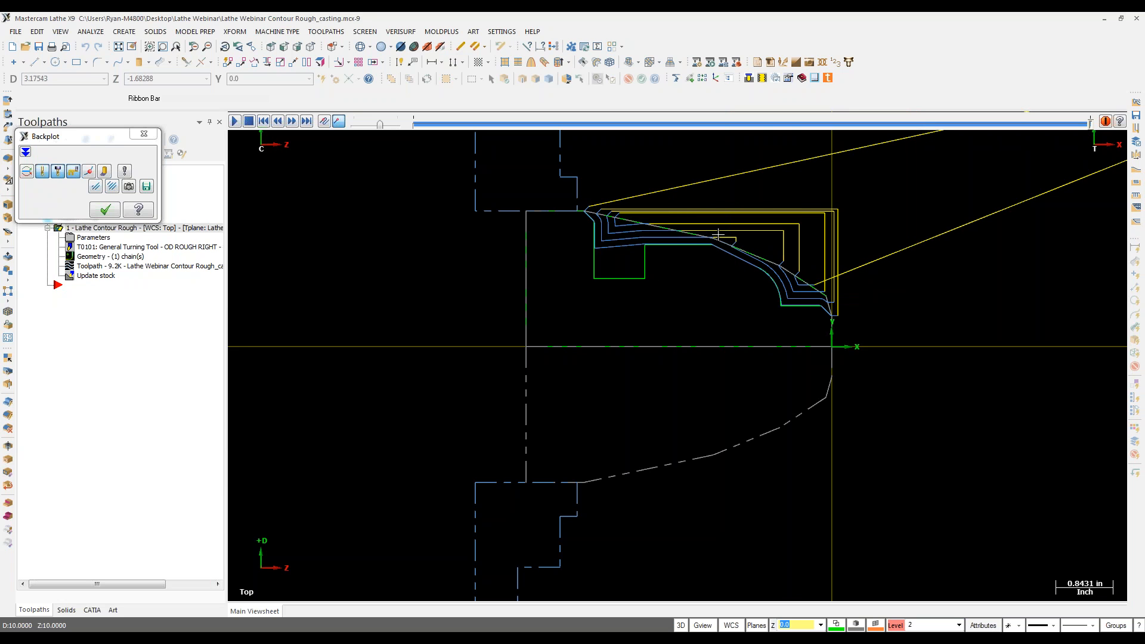
left_click(100, 210)
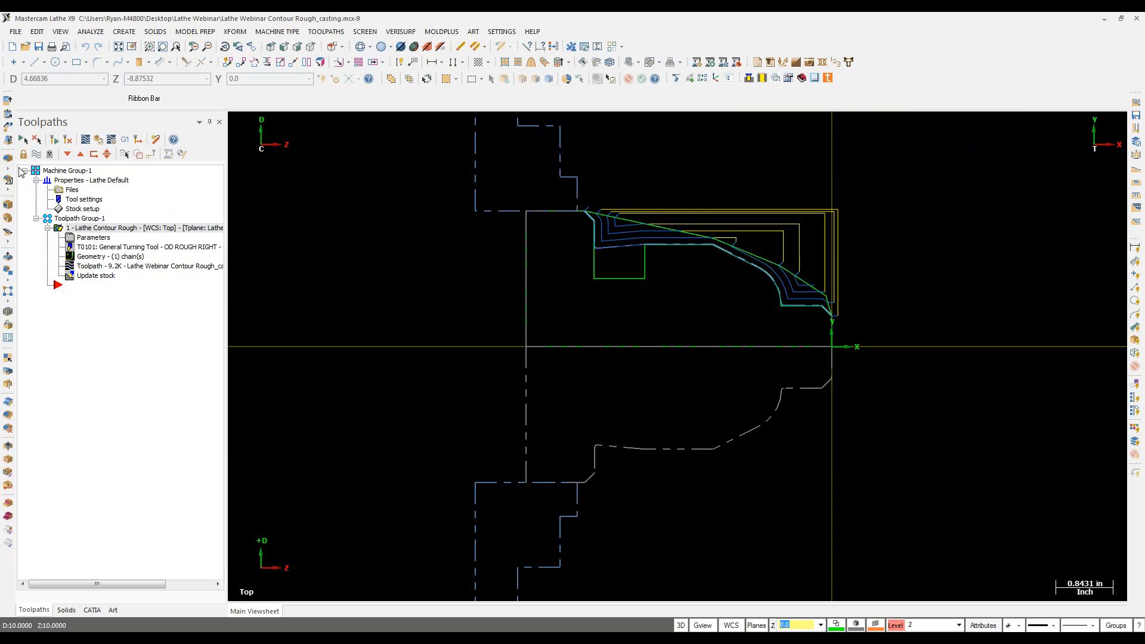
Step: Start a chained groove toolpath on the casting's groove step with the OD groove right tool
left_click(37, 155)
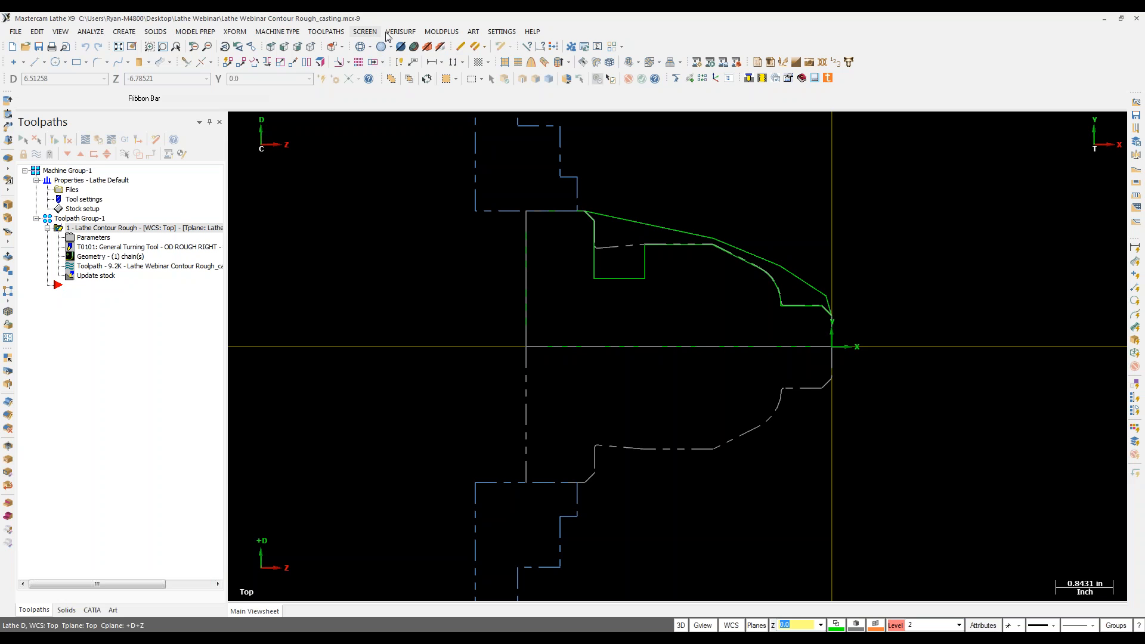
left_click(326, 32)
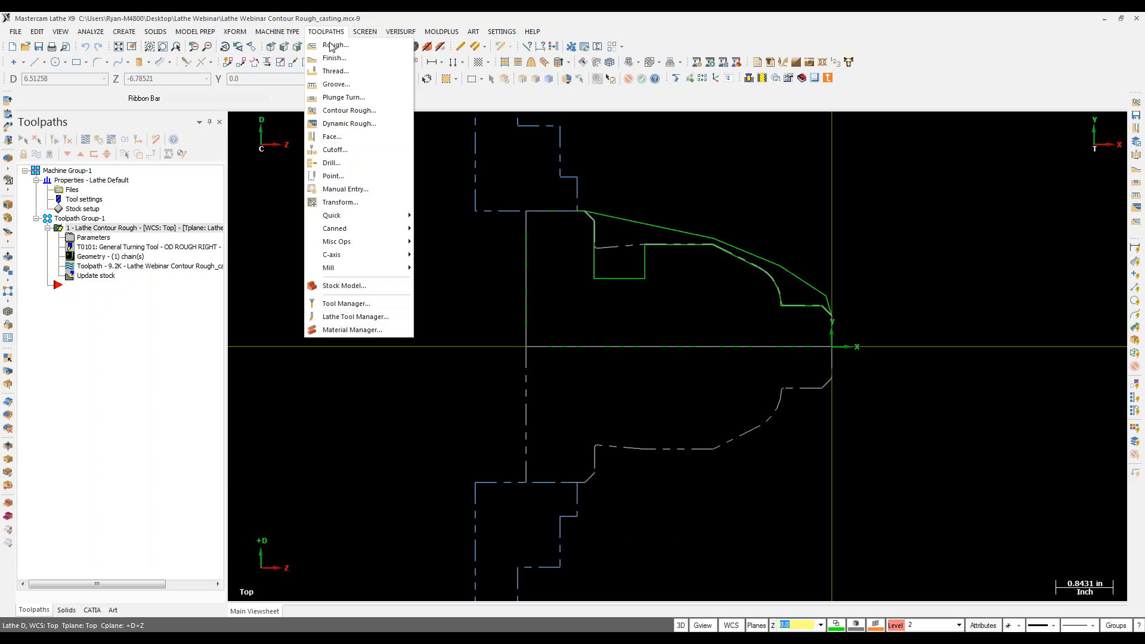
left_click(334, 85)
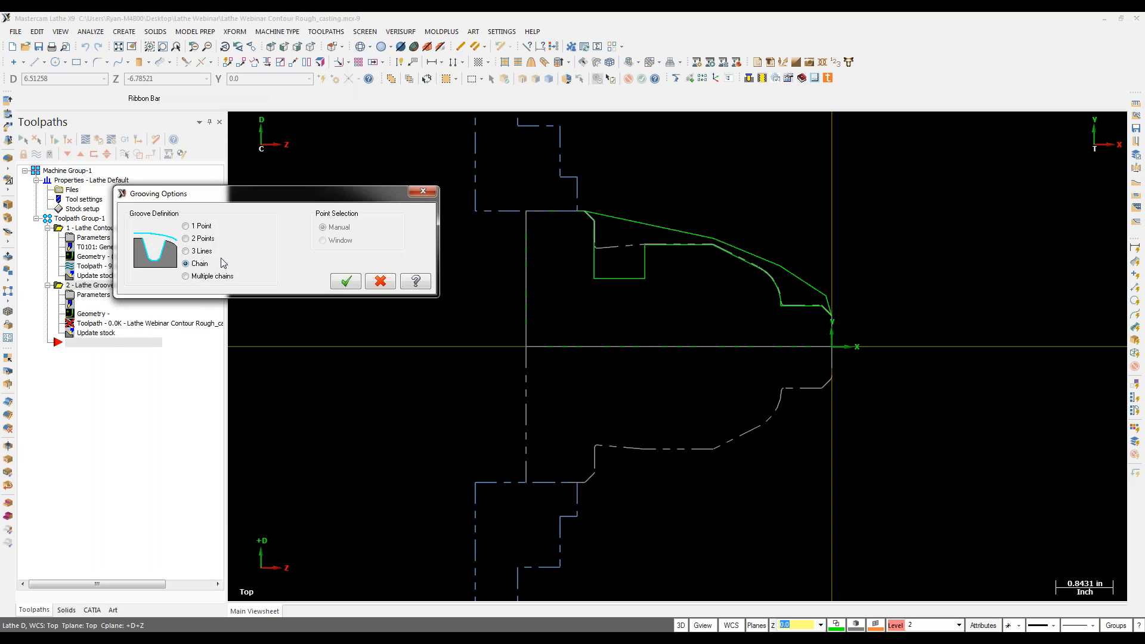
left_click(345, 285)
left_click(594, 263)
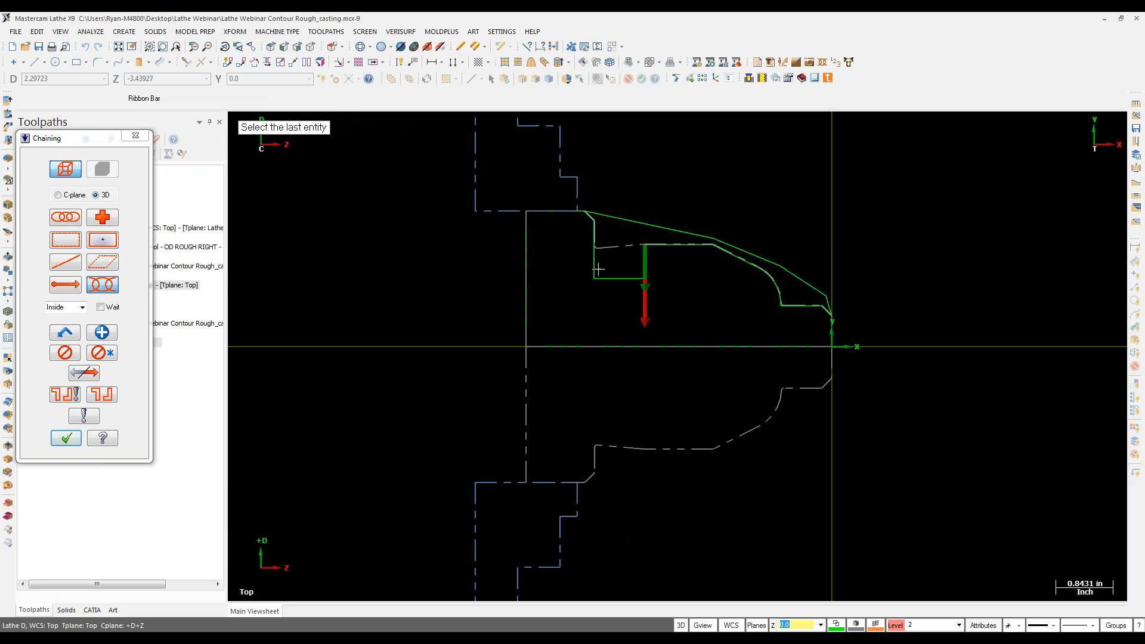
left_click(66, 439)
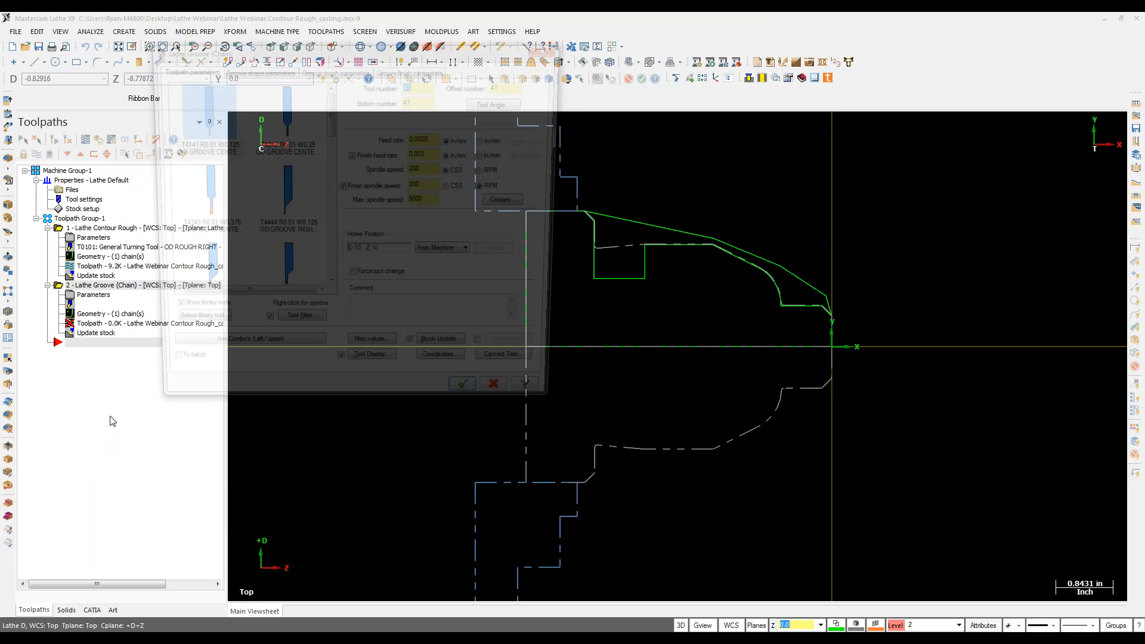
left_click(288, 194)
Step: Change the groove rough cut direction, give the finish lead-in a -90° entry vector, and generate
left_click(255, 69)
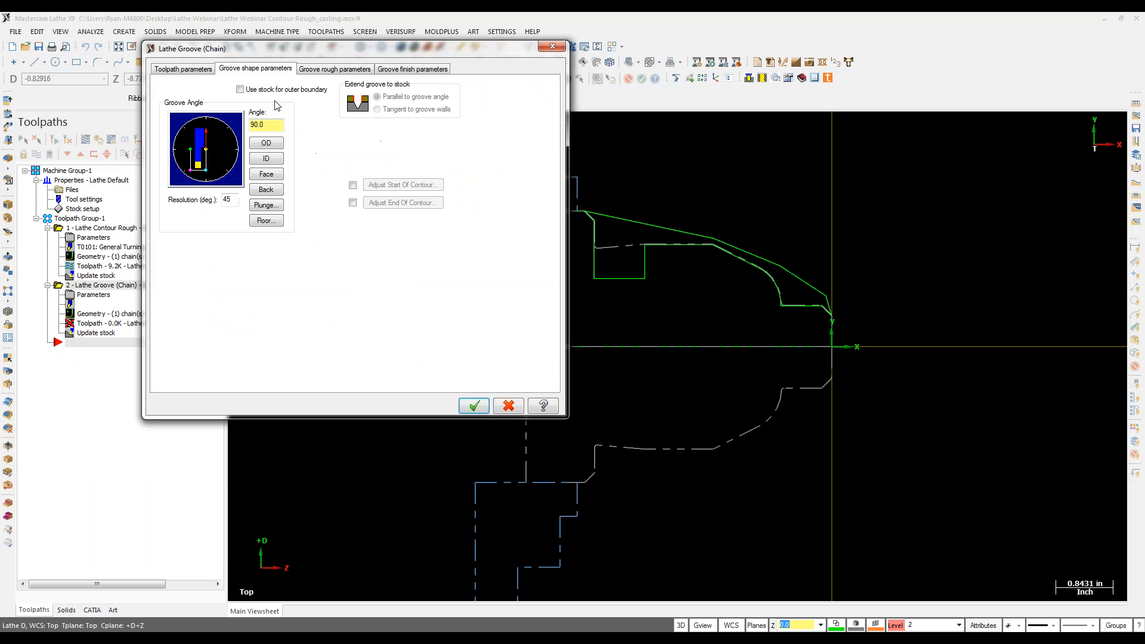
left_click(334, 69)
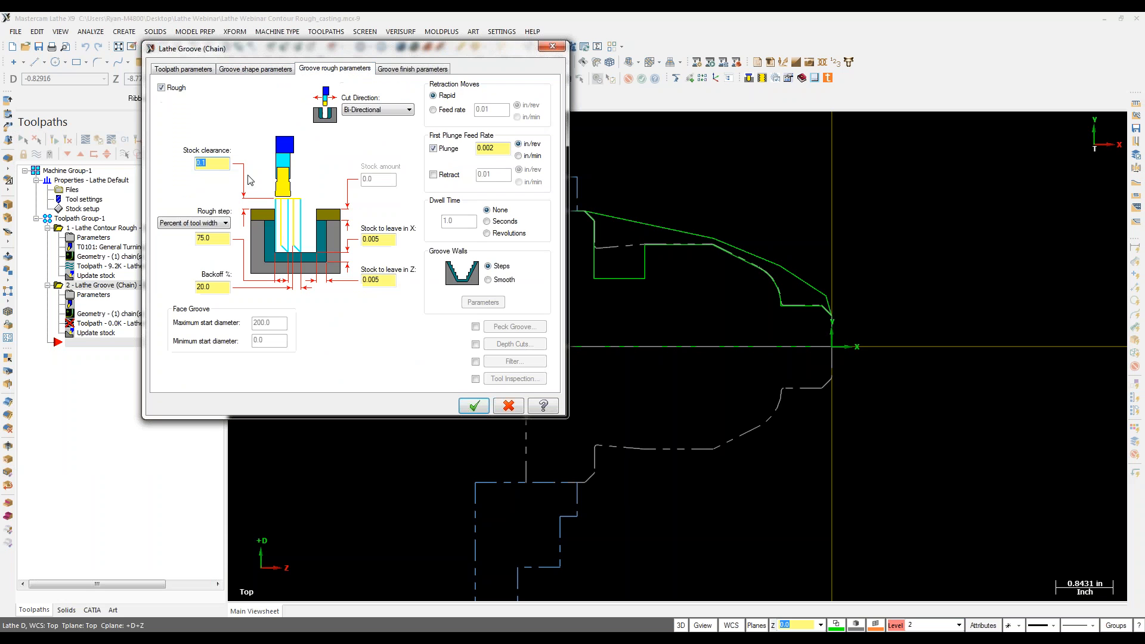
left_click(382, 109)
left_click(367, 137)
left_click(412, 68)
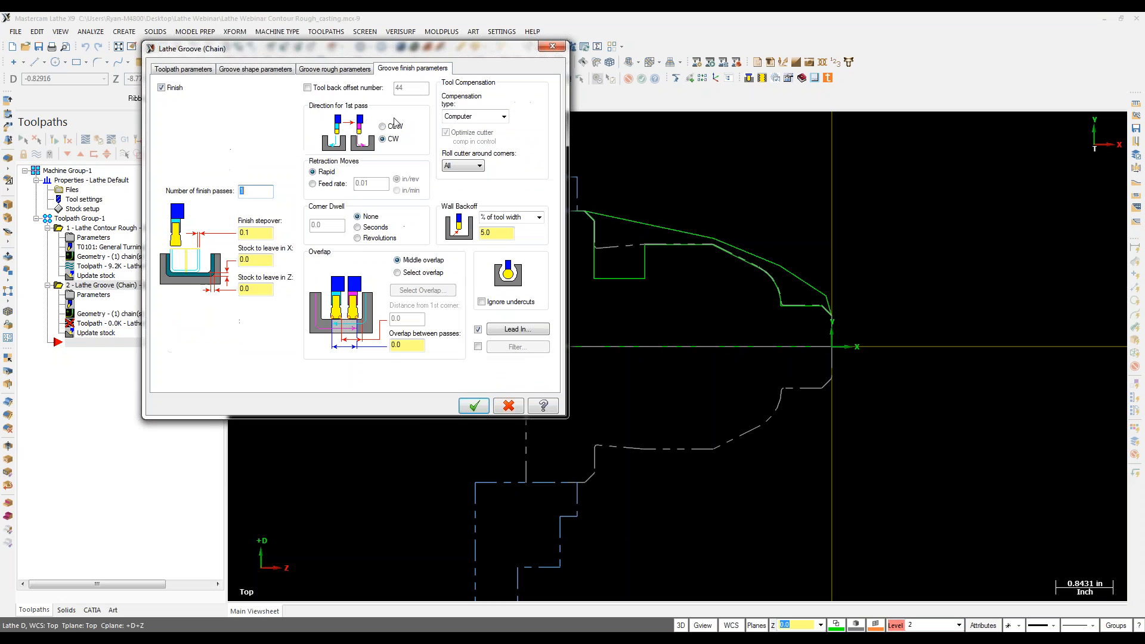
left_click(516, 329)
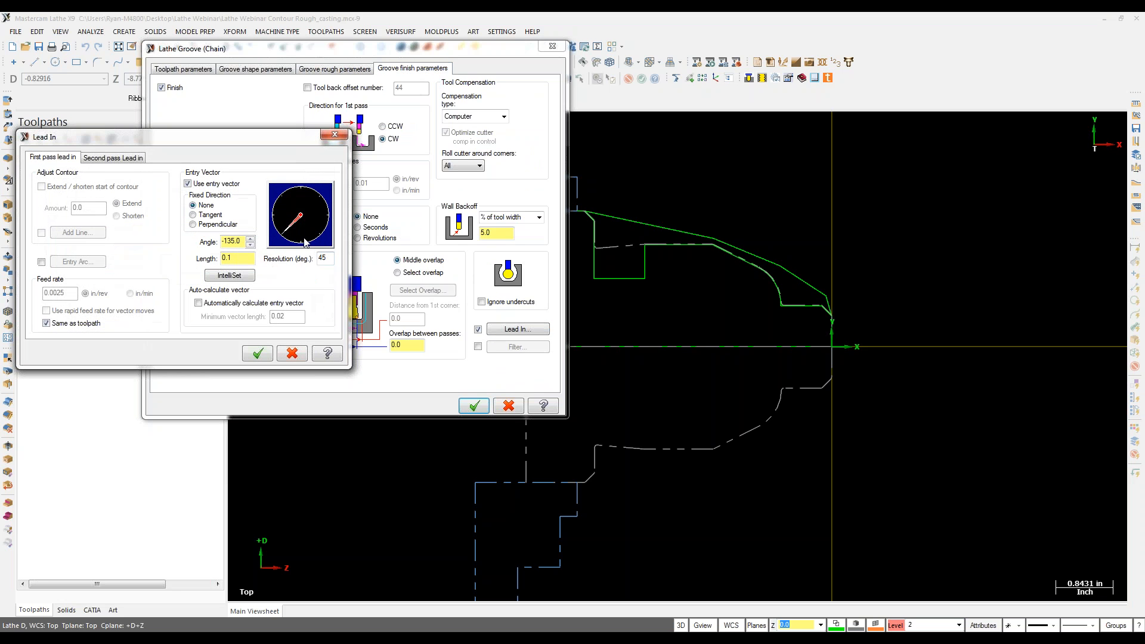
left_click(114, 158)
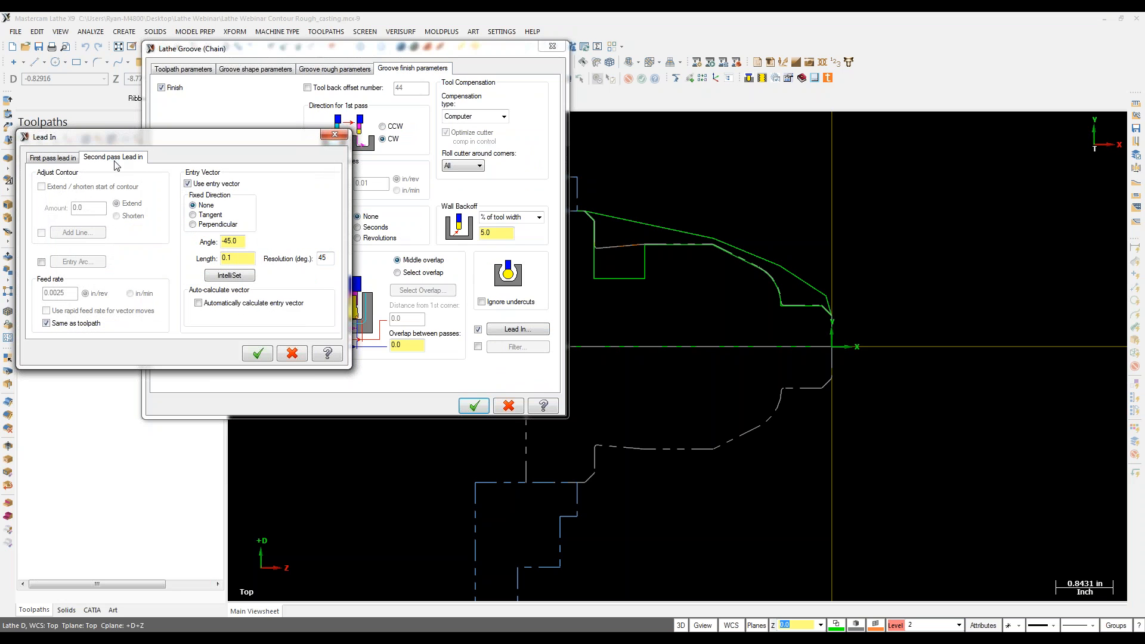
left_click(257, 354)
left_click(475, 406)
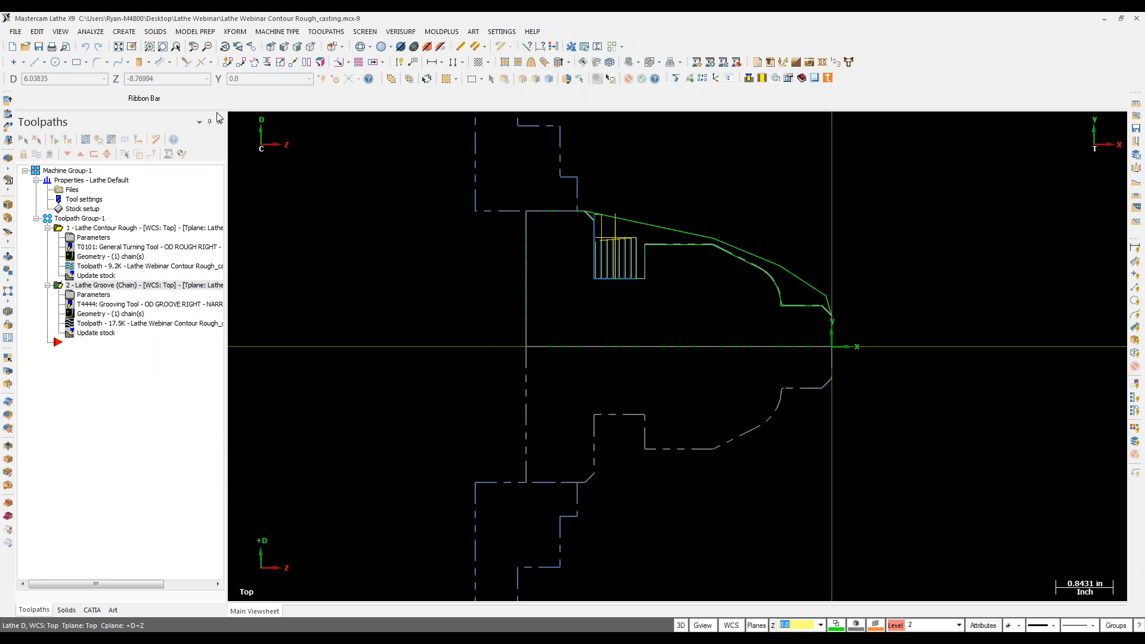
Step: Add a Lathe Finish pass along the part profile with the T1212 OD 55 deg Right tool
left_click(346, 37)
left_click(344, 63)
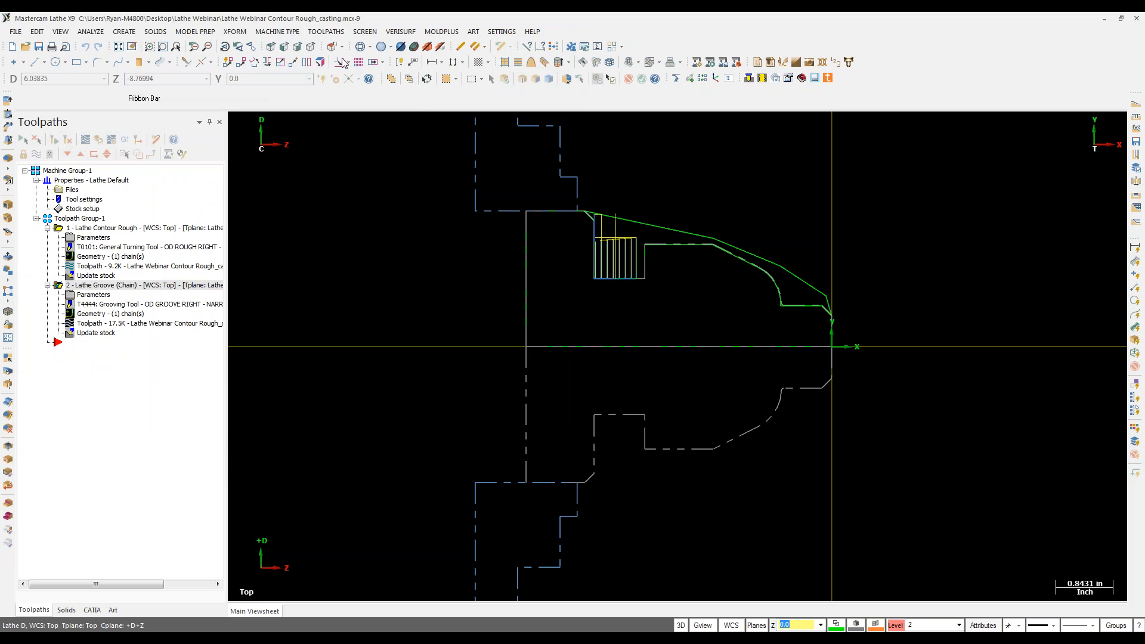
left_click(827, 315)
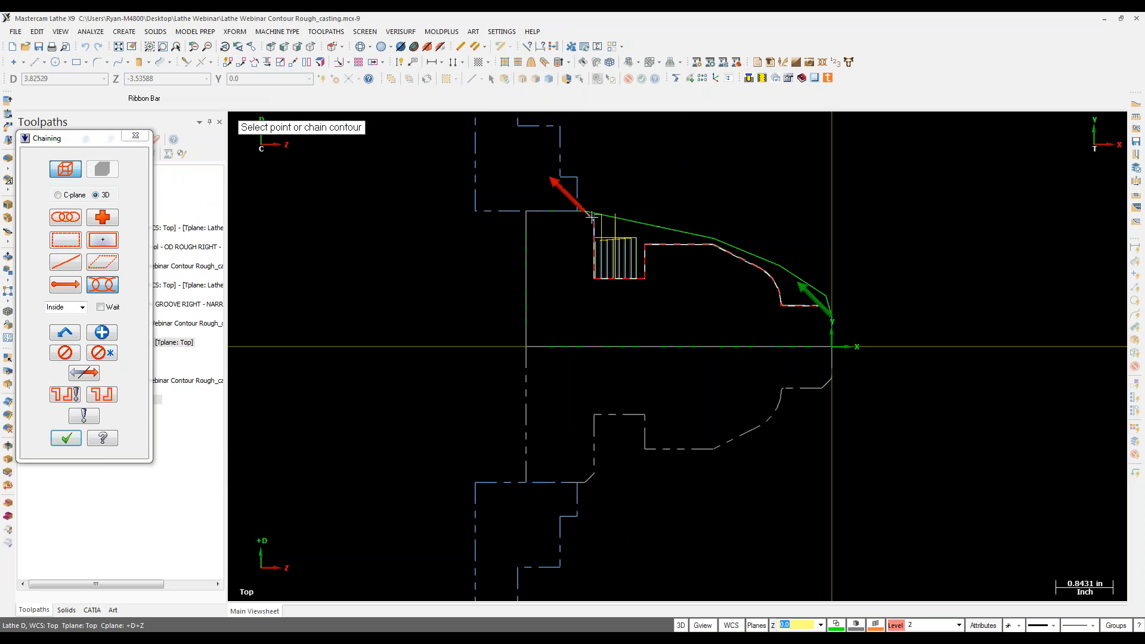
left_click(66, 438)
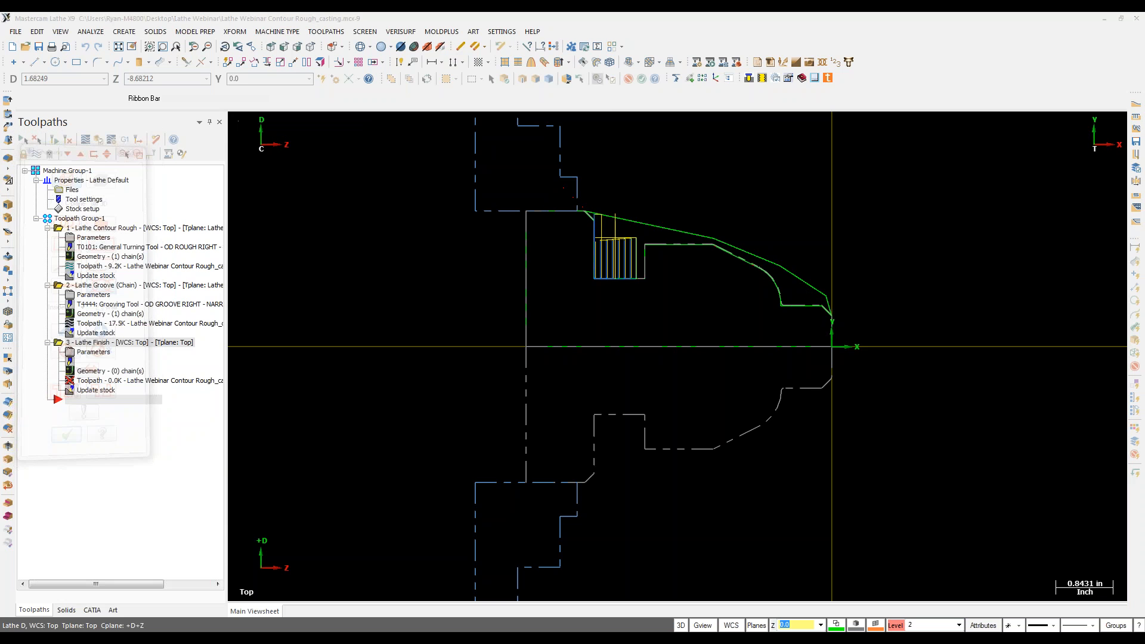
left_click(342, 320)
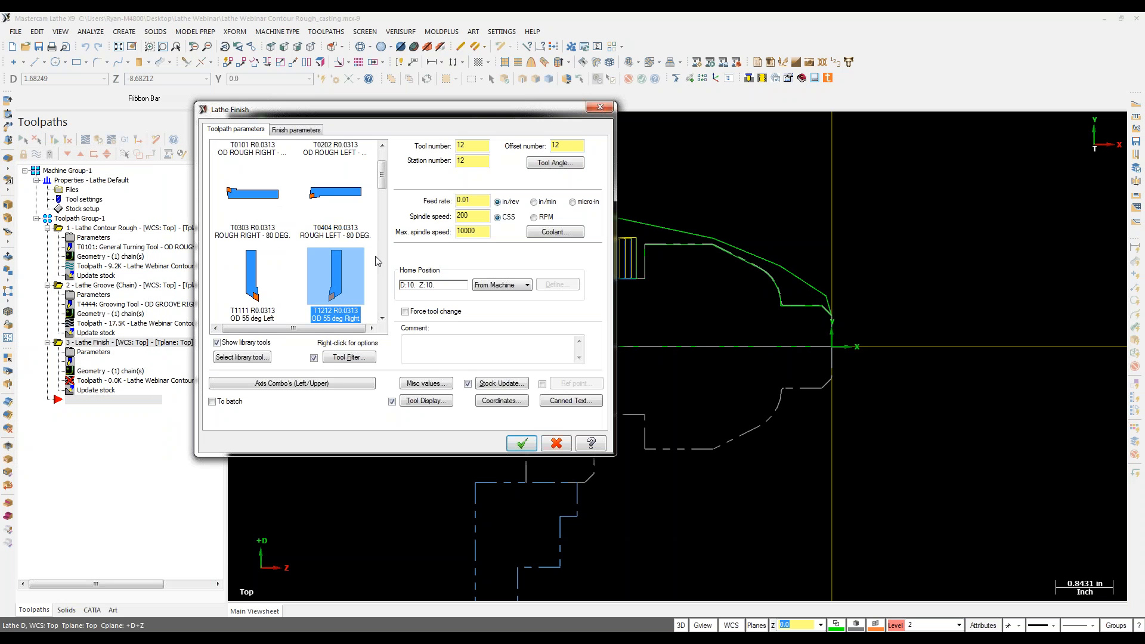
left_click(296, 130)
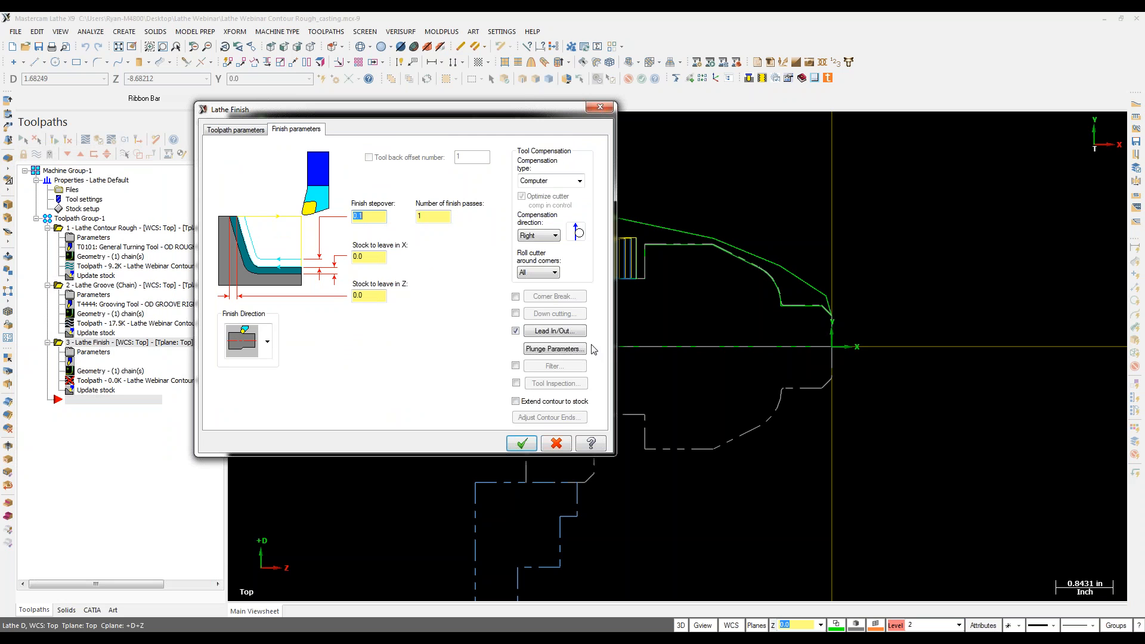
left_click(521, 443)
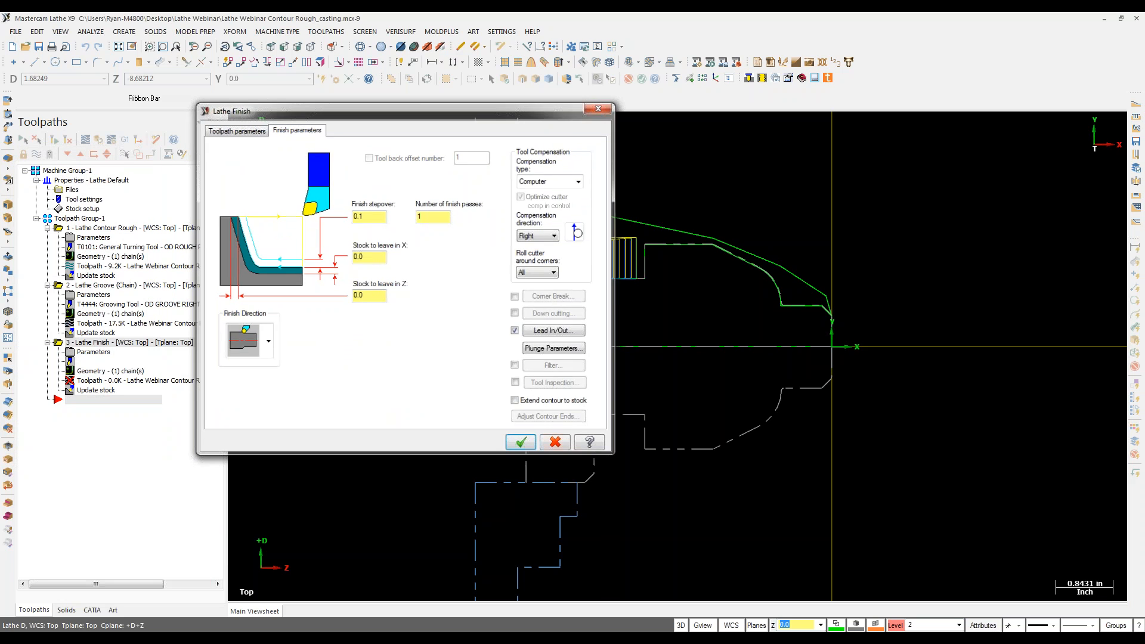
Step: Select all three operations and turn off their toolpath display
left_click(23, 139)
left_click(36, 154)
left_click(37, 154)
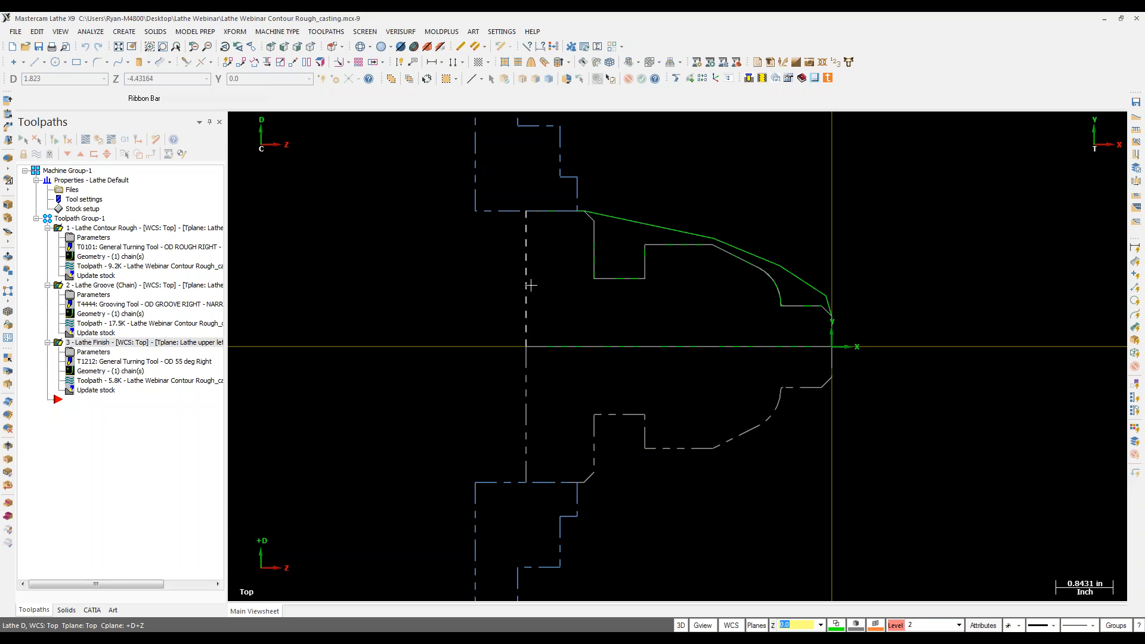
Step: Start a Stock Flip that keeps the original geometry visible and transfers the whole part geometry
left_click(326, 31)
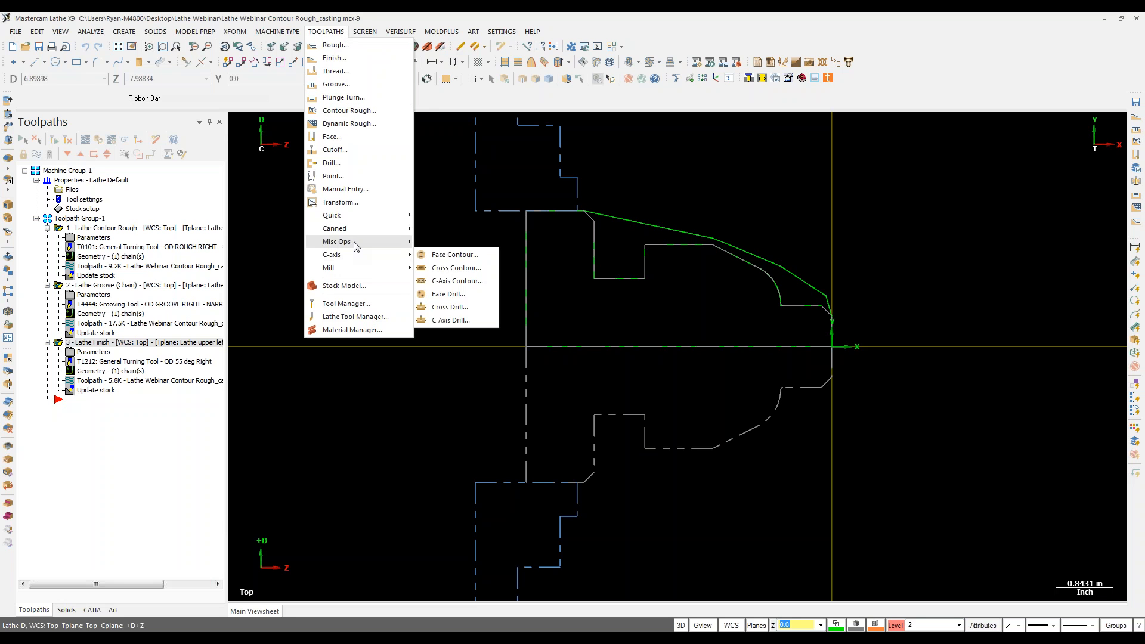
mouse_move(355, 246)
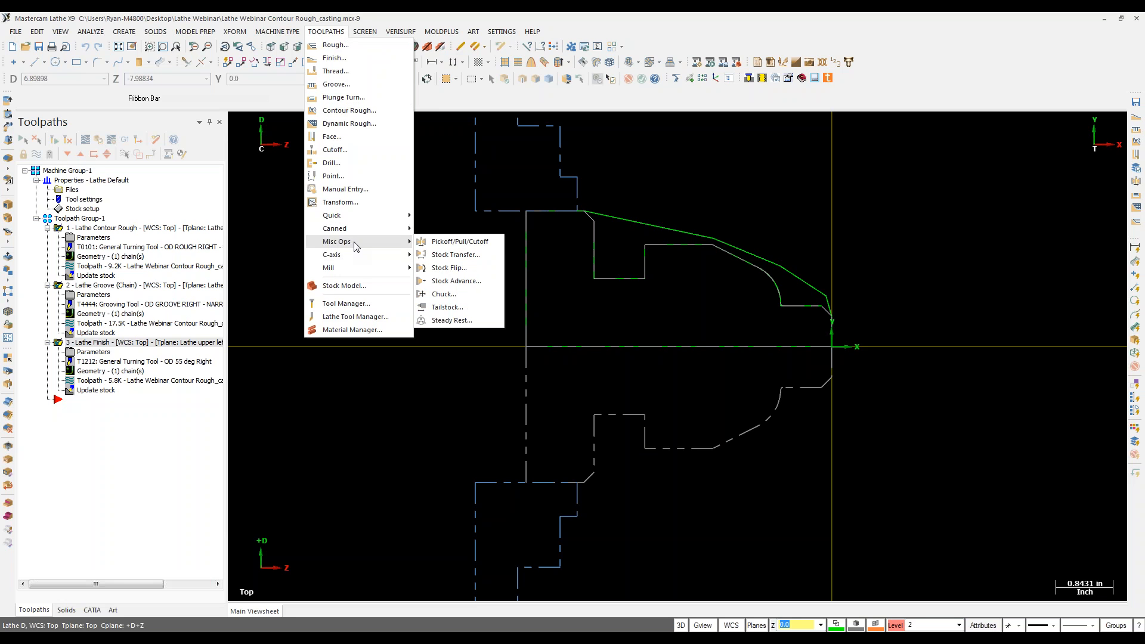
left_click(475, 269)
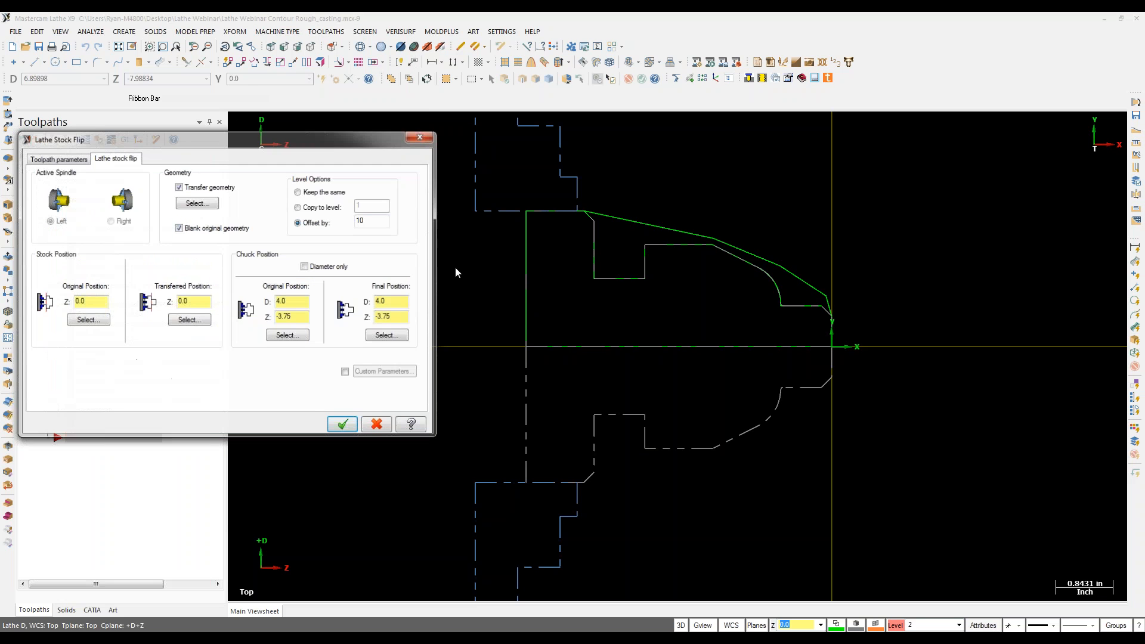
left_click(203, 230)
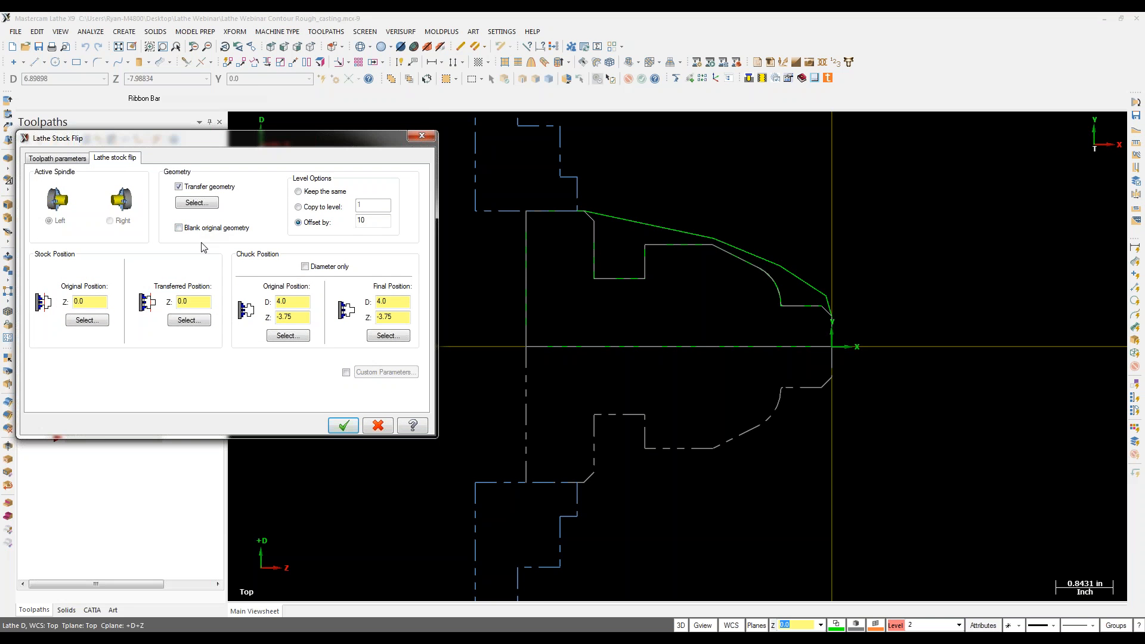
left_click(196, 204)
left_click_drag(722, 389, 874, 471)
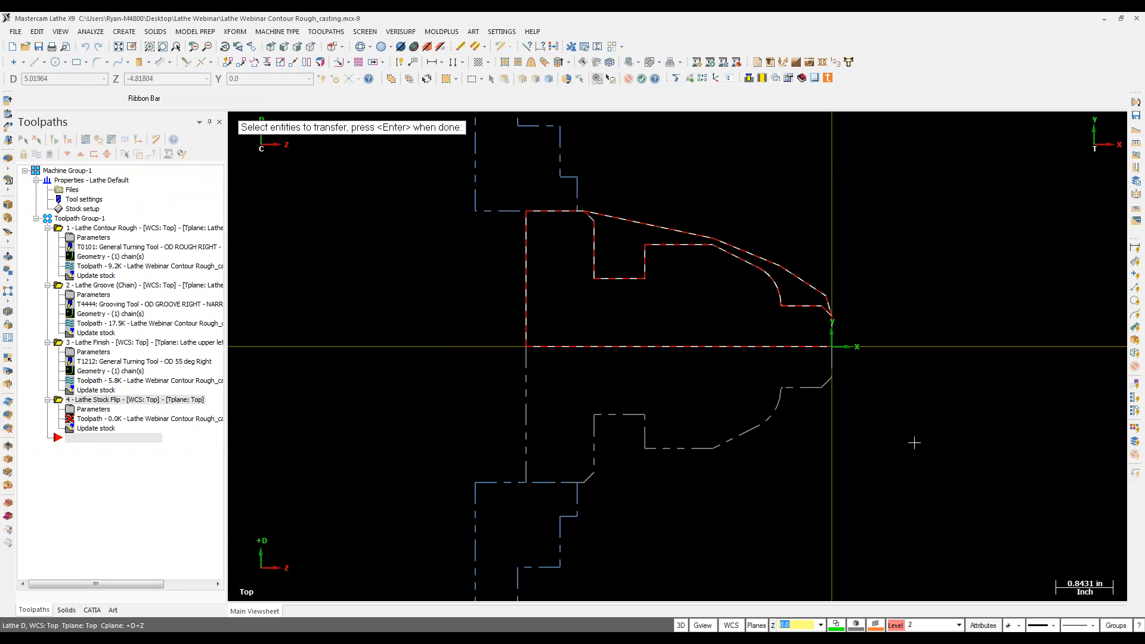
key("Return")
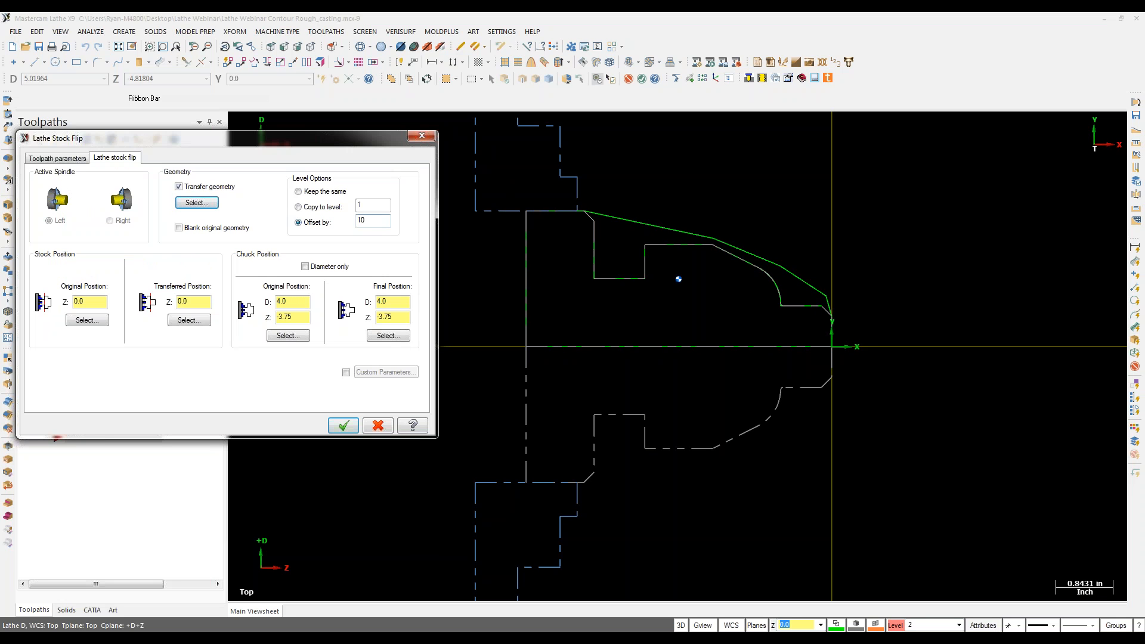
Step: Set the transferred stock Z to -4.5 and the chuck's final diameter to 3.0
left_click(203, 300)
double_click(404, 303)
key("Tab")
Step: Add the stock flip operation, then make level 12 main and hide level 2 geometry
left_click(344, 425)
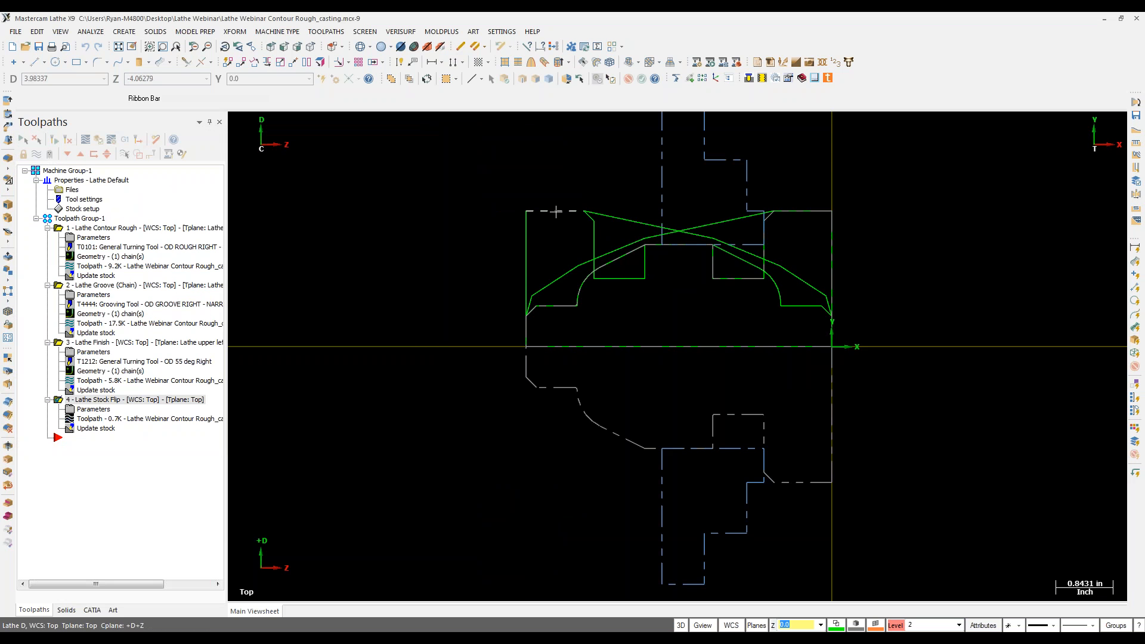
left_click(895, 625)
left_click(266, 178)
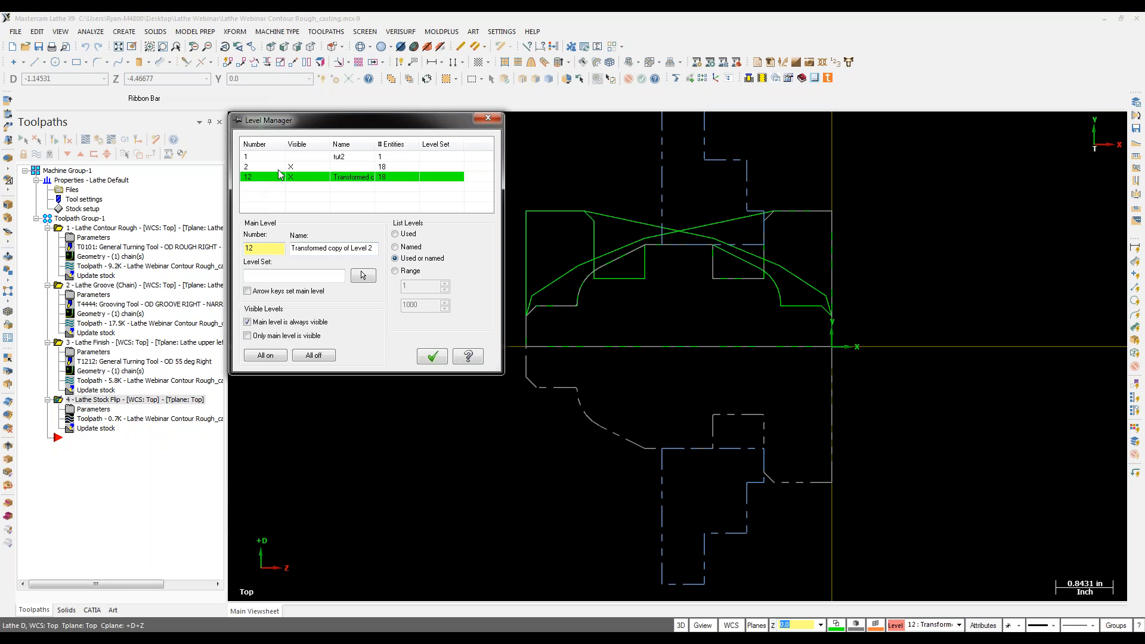
left_click(290, 167)
left_click(437, 357)
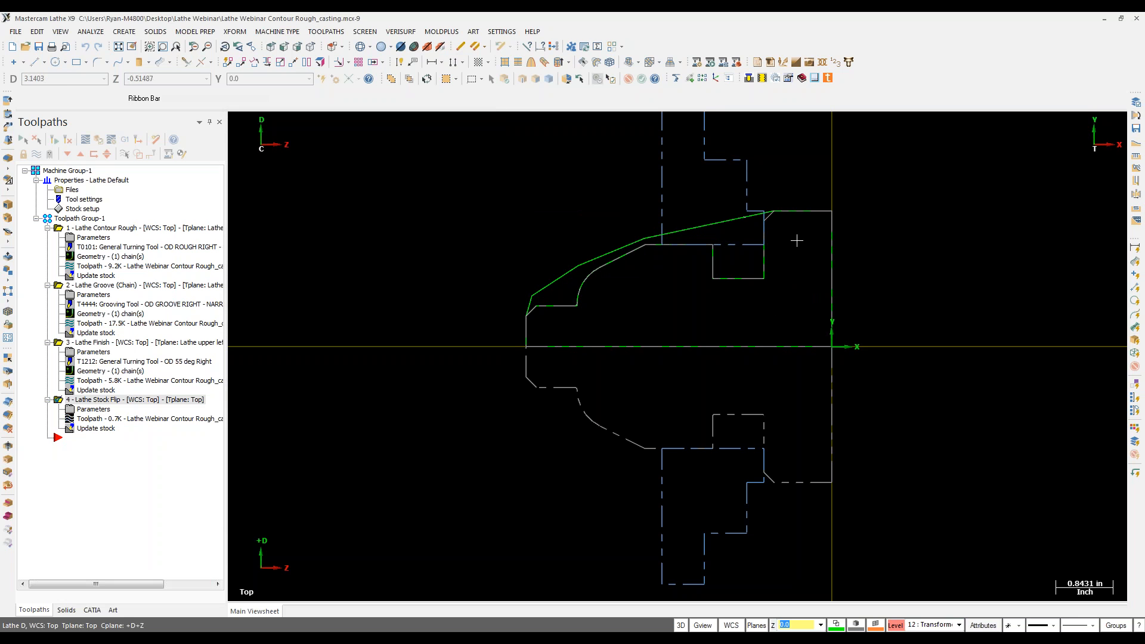
left_click(324, 31)
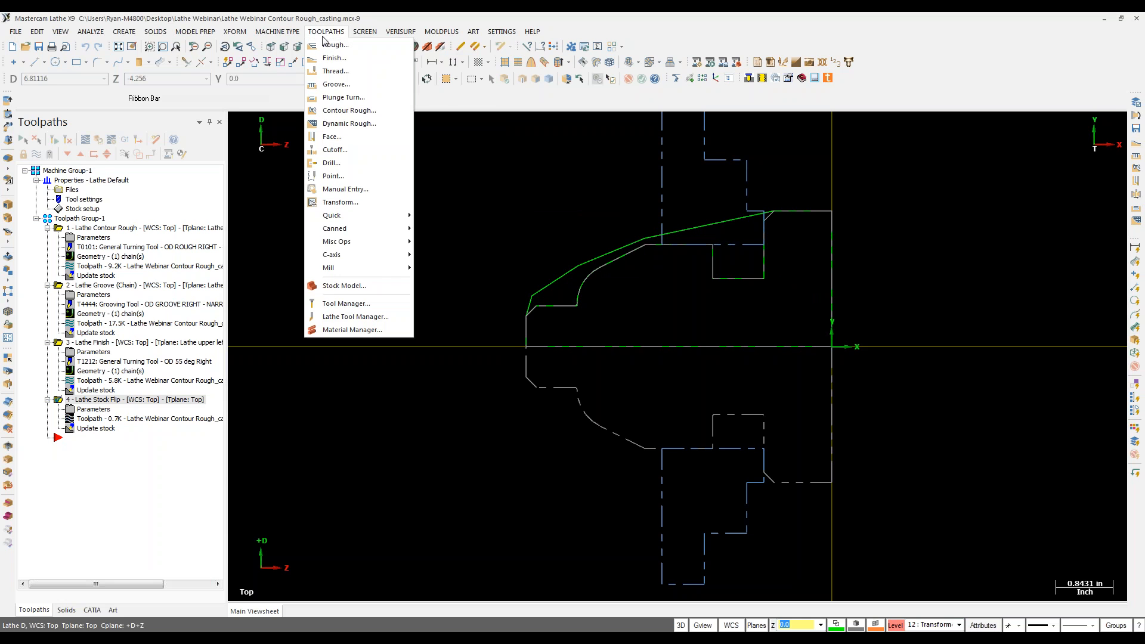
Step: Add a Lathe Face toolpath on the flipped part with T0101 OD rough right and Finish Z enabled
left_click(329, 138)
left_click(316, 168)
left_click(271, 280)
left_click(541, 493)
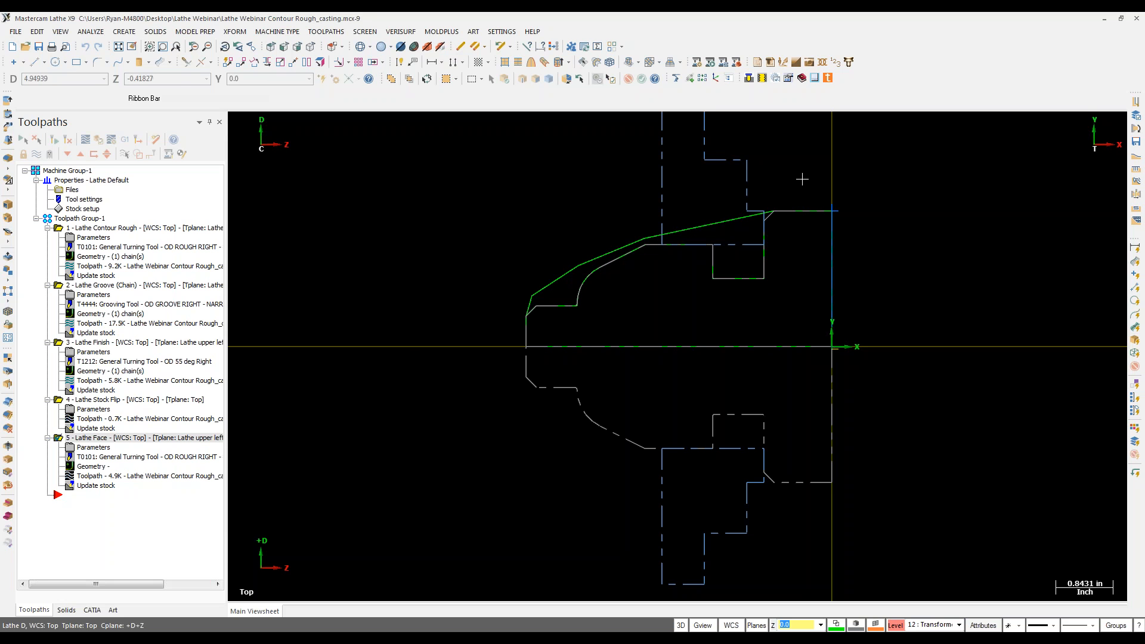
Step: Open Lathe Webinar part Clean without saving the casting, then delete all its operations and tools
left_click(15, 32)
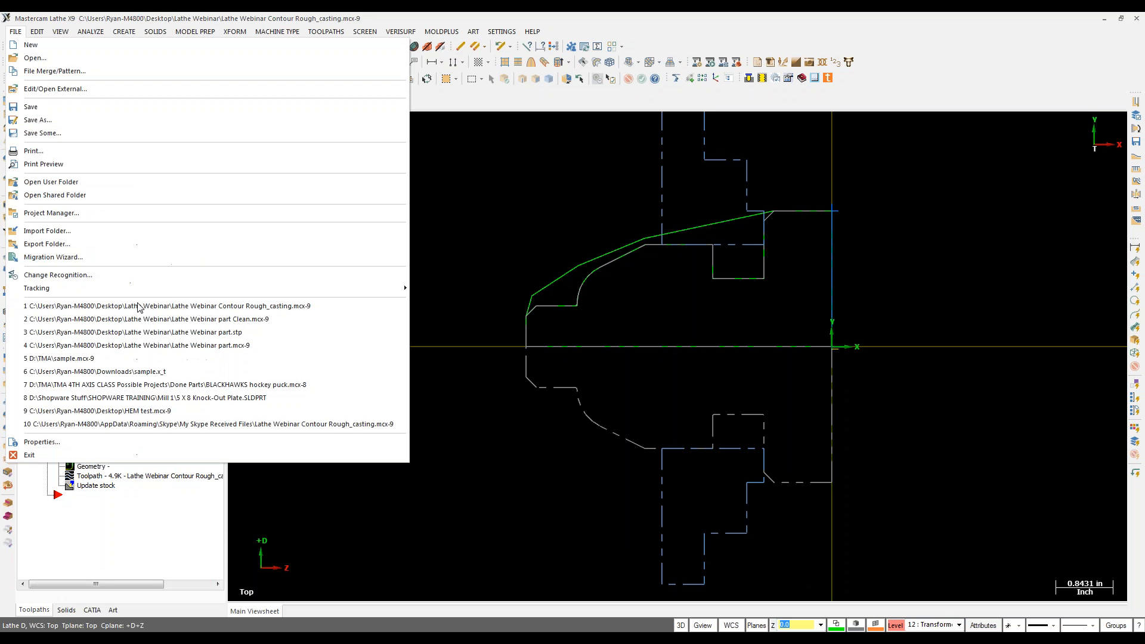
left_click(150, 321)
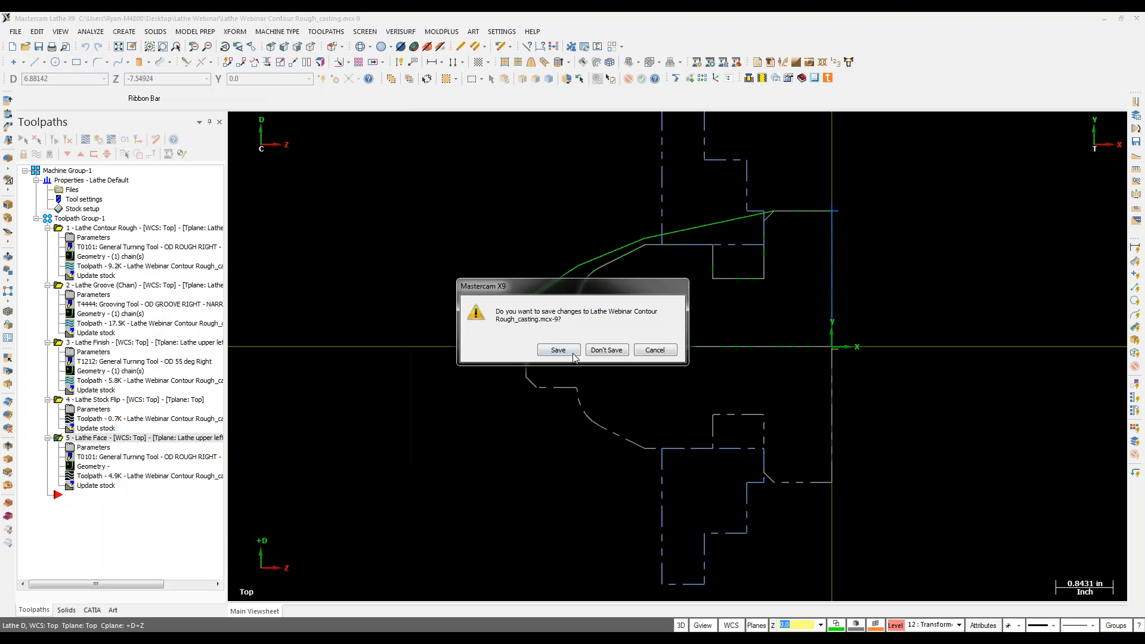
left_click(605, 352)
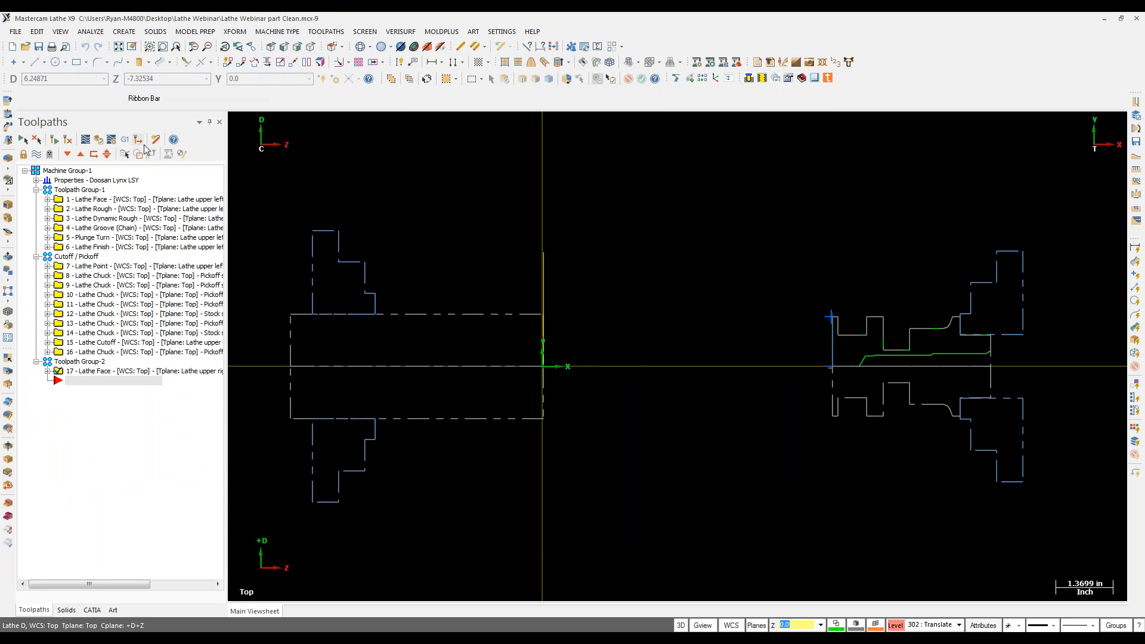
left_click(151, 143)
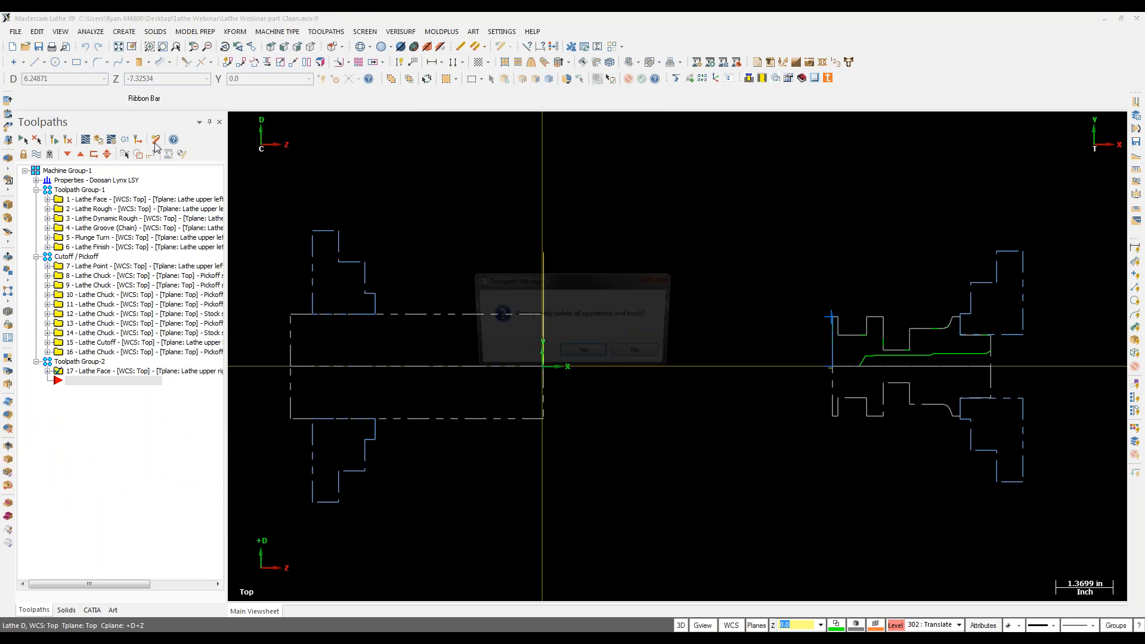
left_click(585, 356)
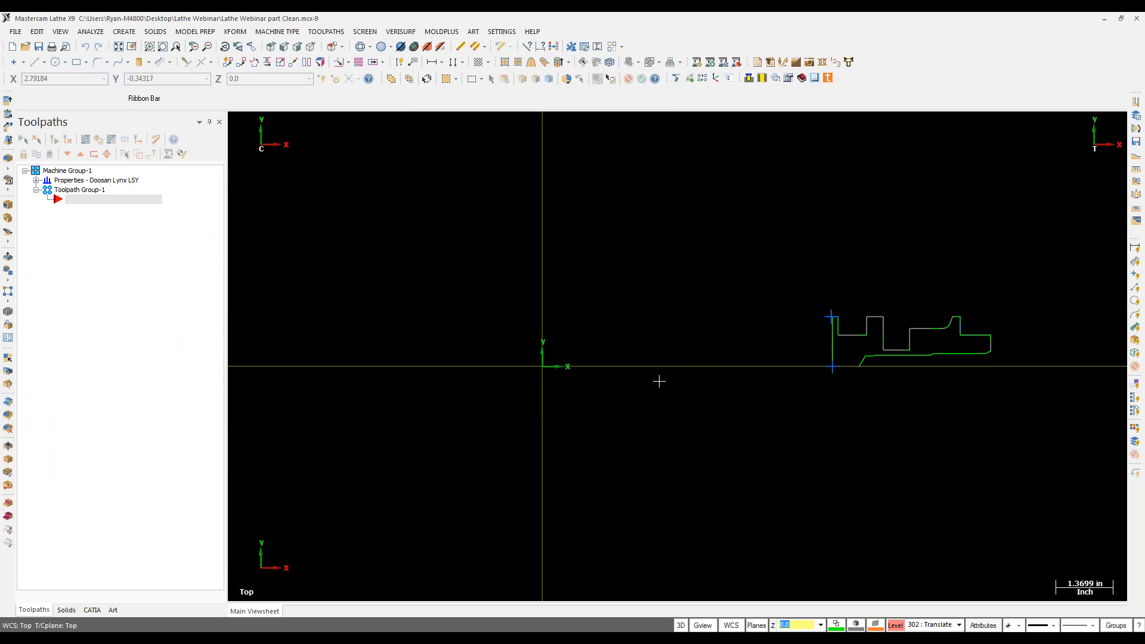
Step: Open Lathe Webinar part.mcx-9 without saving and view the solid shaft in 3D
left_click(15, 32)
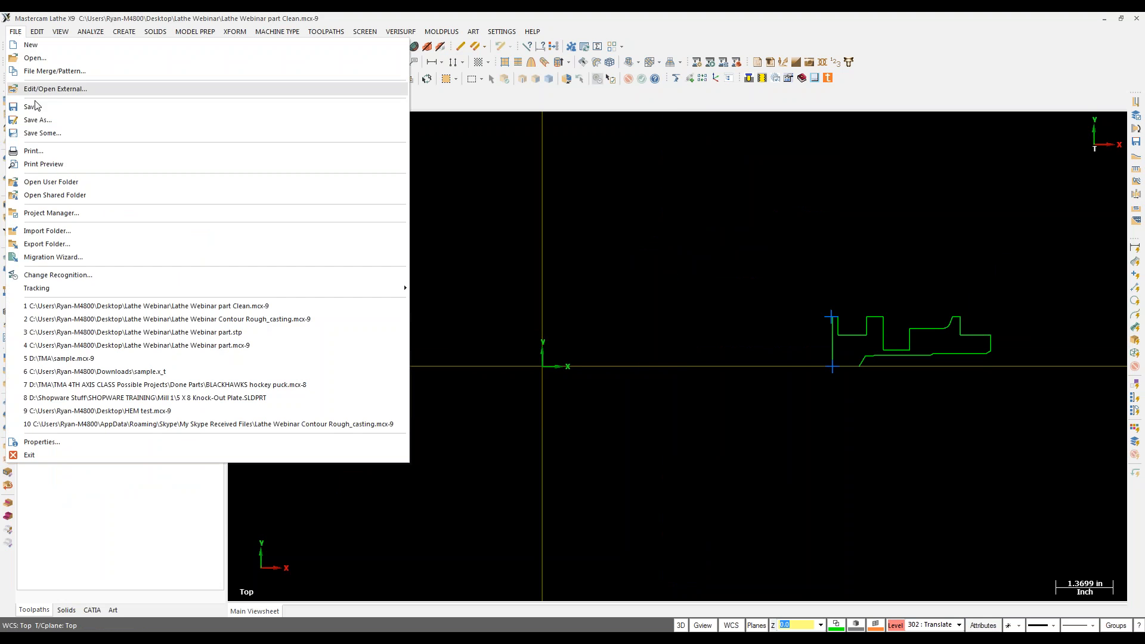
left_click(135, 333)
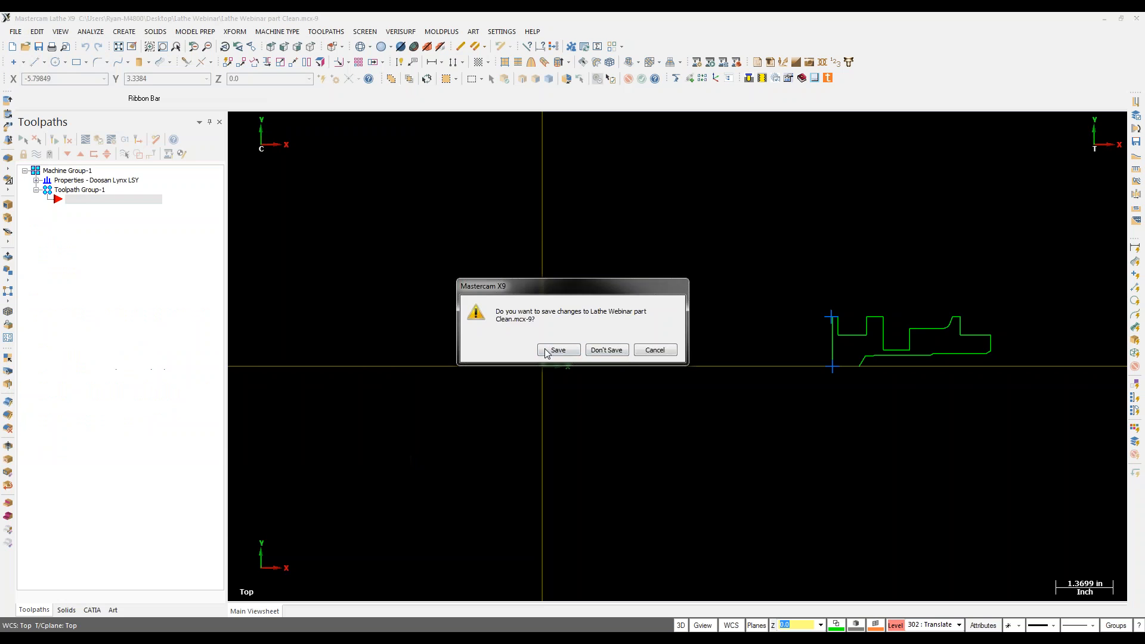
left_click(606, 350)
scroll(330, 298, "down", 4)
middle_click_drag(422, 292, 412, 360)
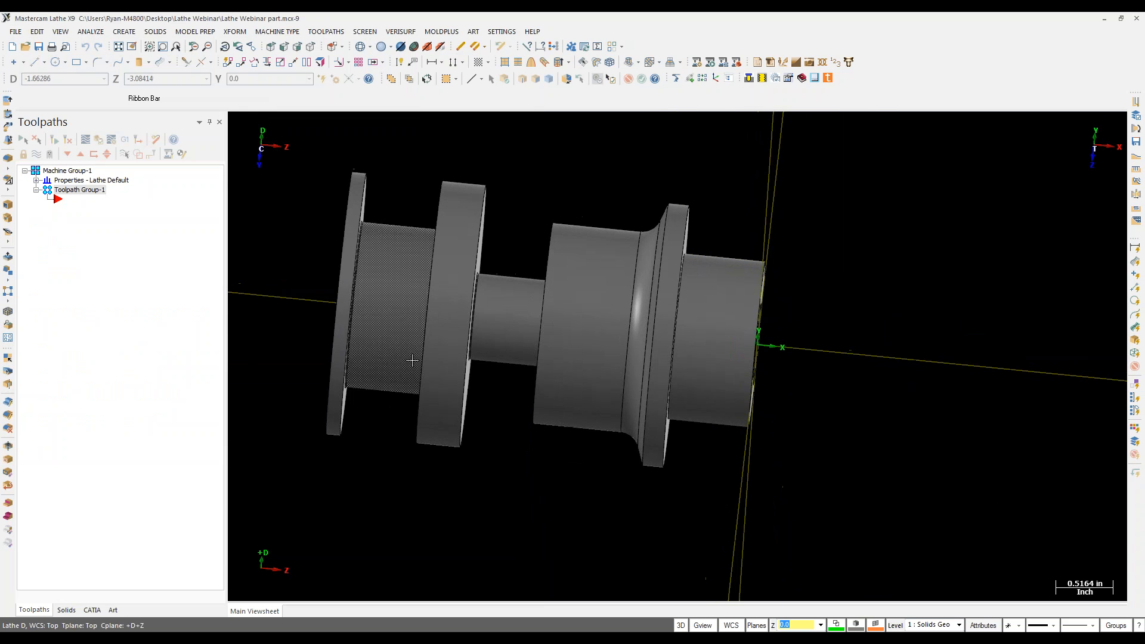
Step: Return to top view and define the left-spindle stock as a 2.5 OD, 10.0 long cylinder
right_click(310, 173)
left_click(341, 251)
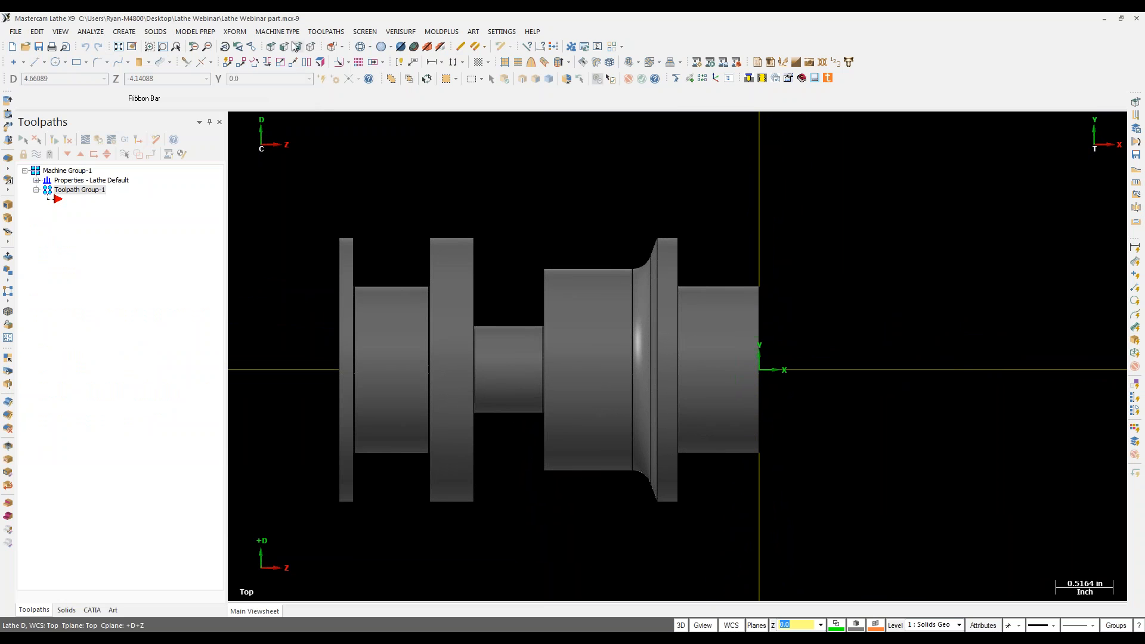
left_click(330, 34)
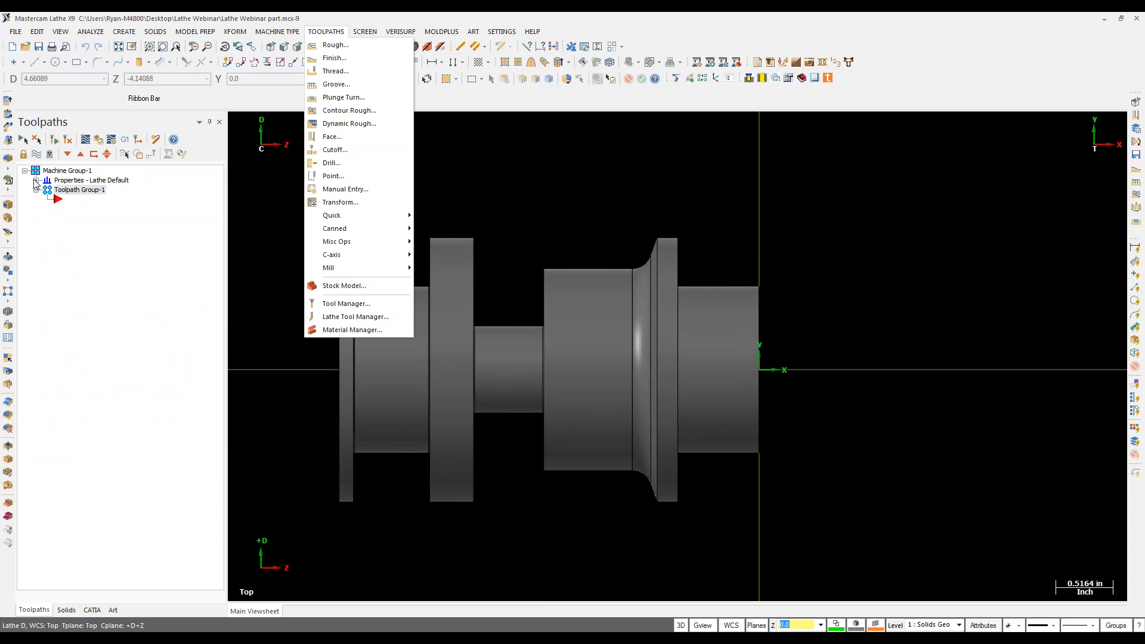
left_click(36, 180)
double_click(72, 209)
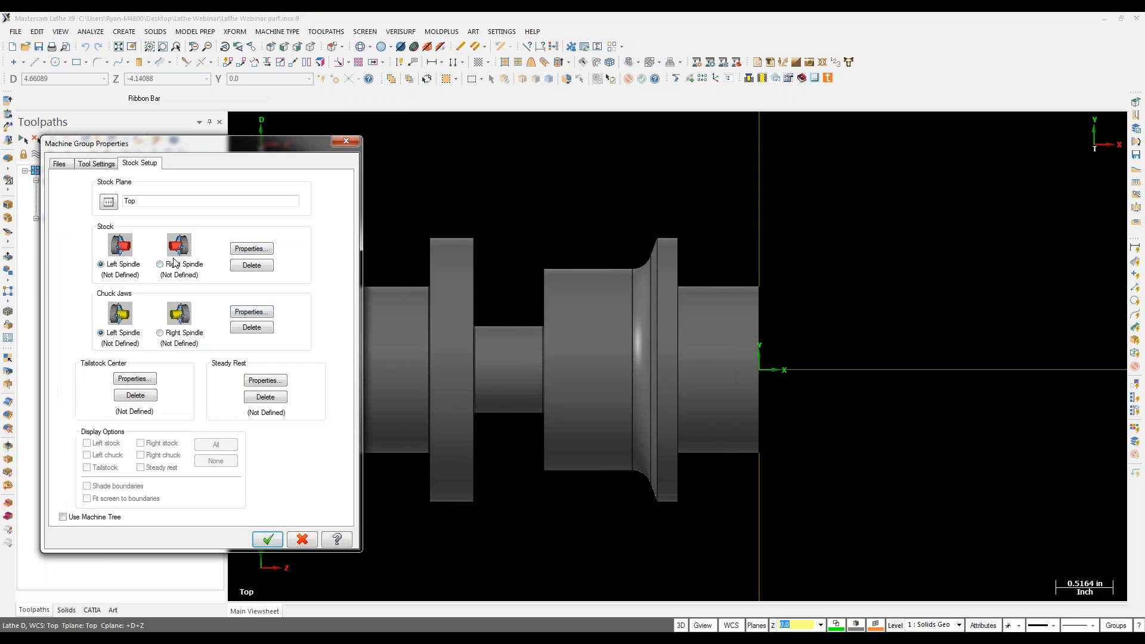
left_click(250, 249)
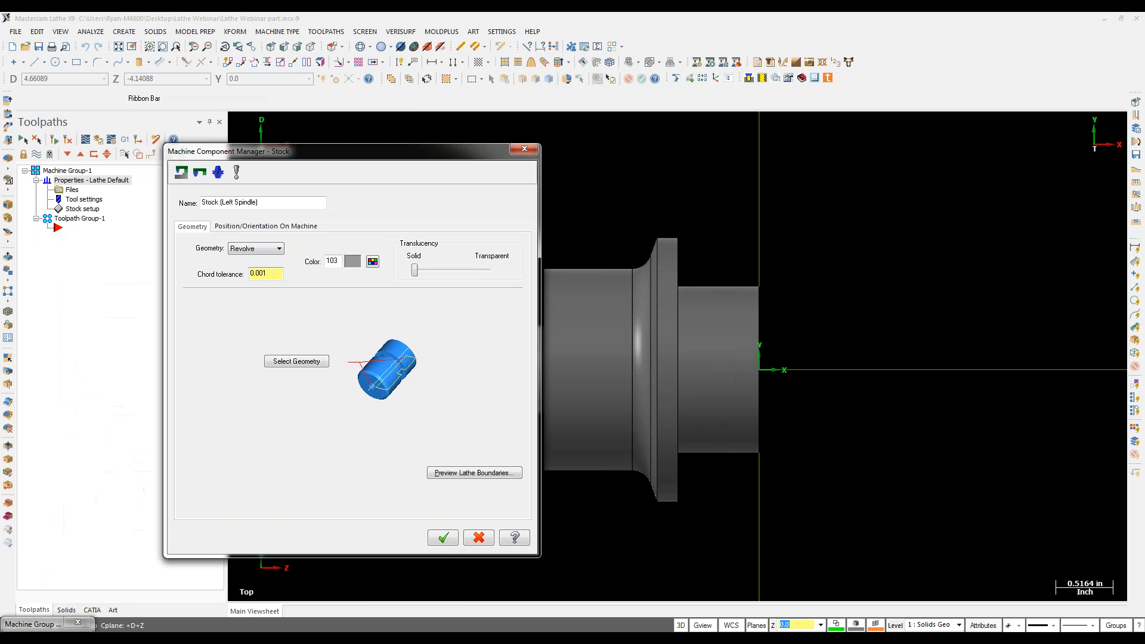
left_click(263, 248)
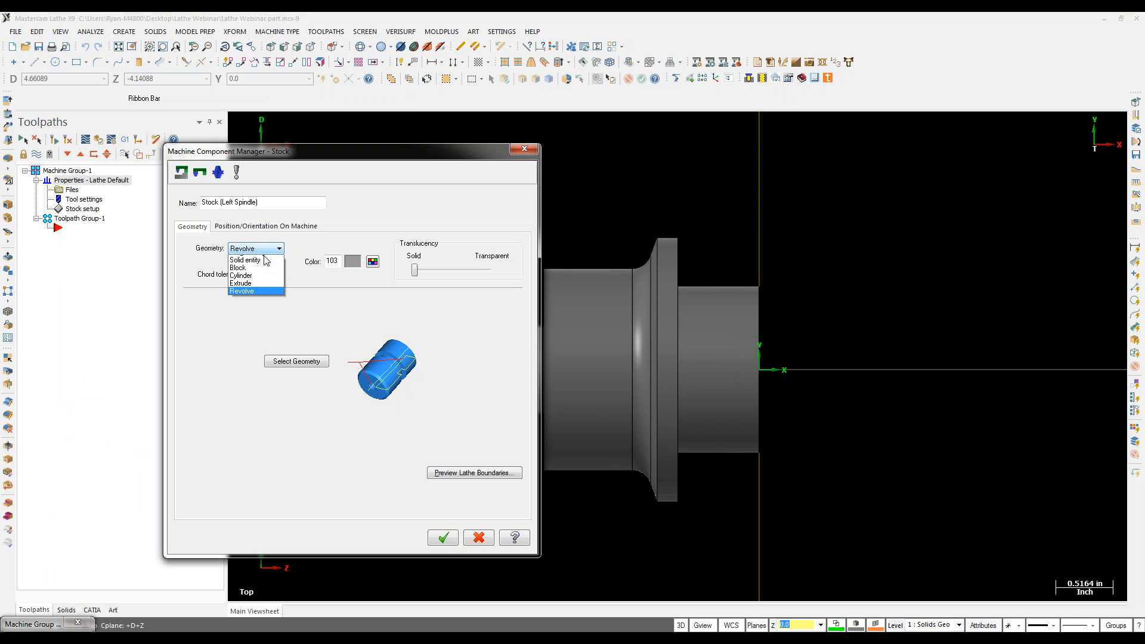
left_click(257, 283)
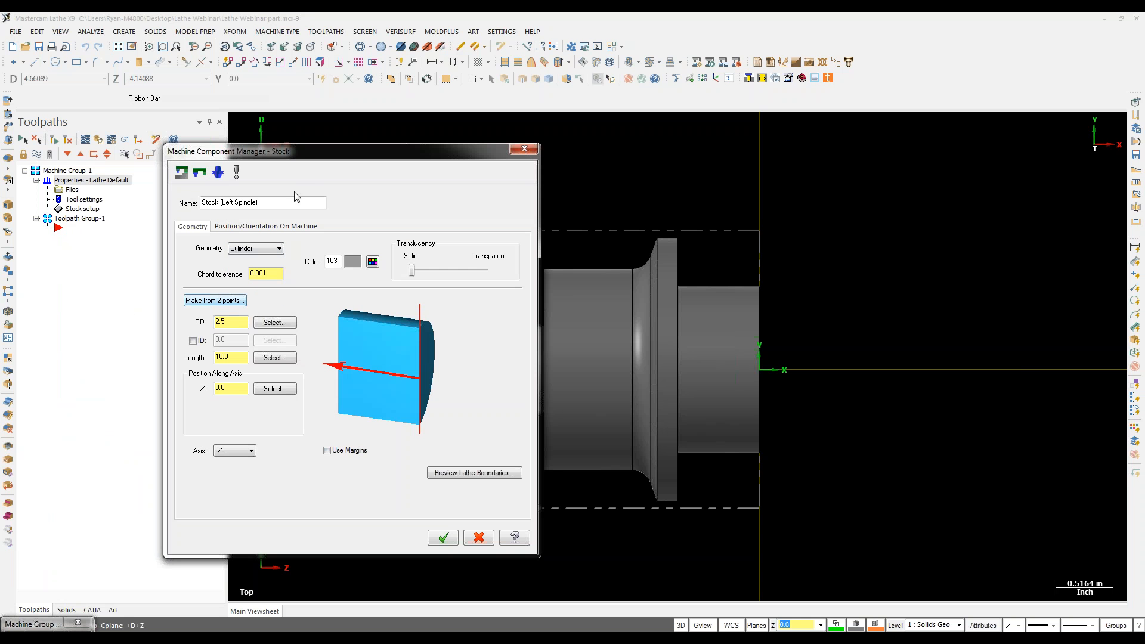
left_click_drag(301, 154, 405, 92)
left_click(548, 476)
Step: Place the chuck jaws at diameter 2.5 and Z -4.0, then apply the stock setup
left_click(251, 312)
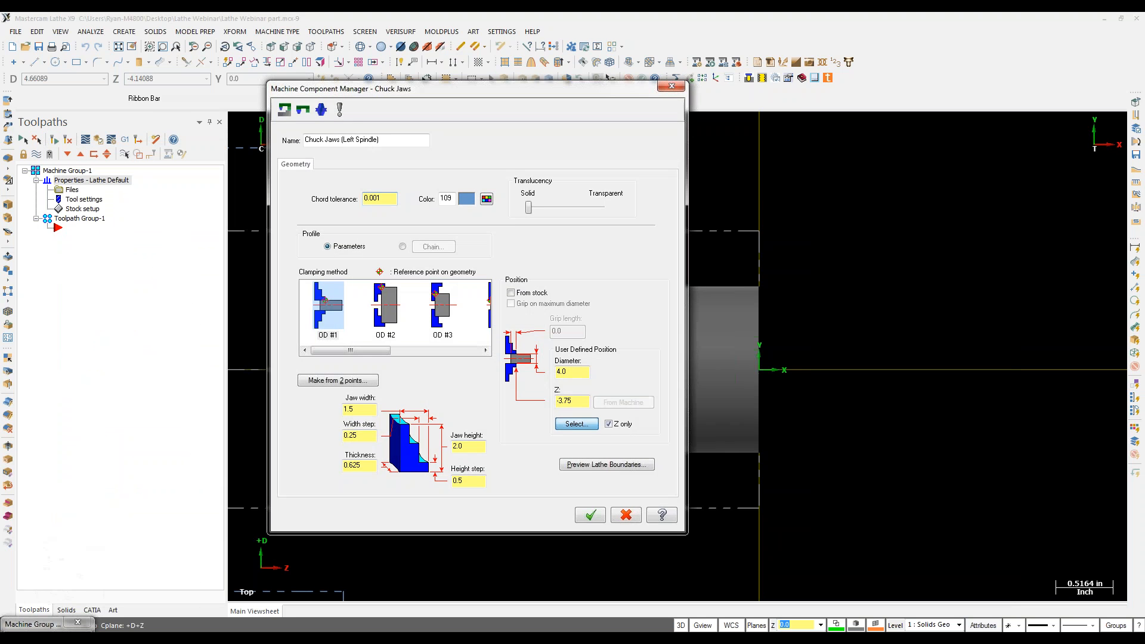
left_click(576, 423)
left_click(339, 232)
left_click_drag(567, 401, 613, 410)
key("BackSpace")
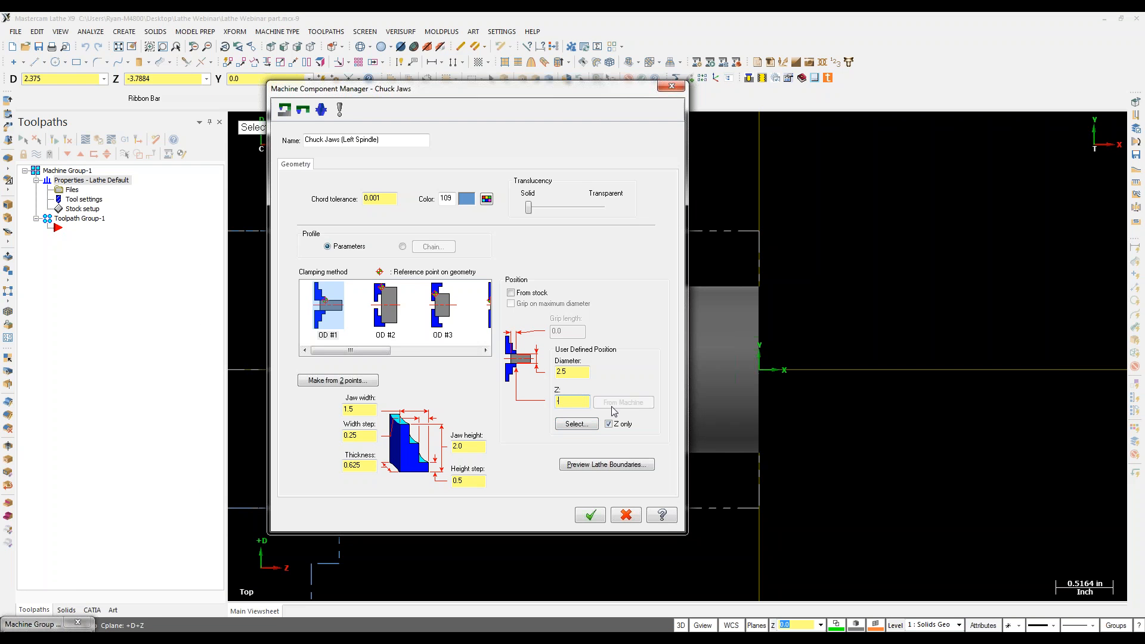
key("Return")
left_click(590, 514)
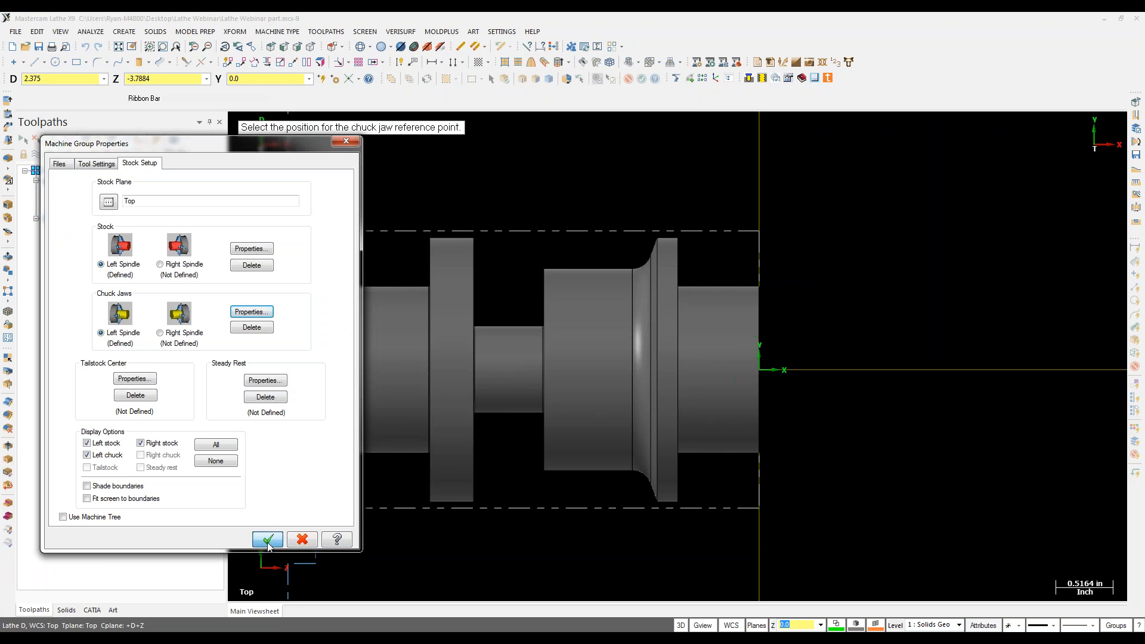
left_click(268, 540)
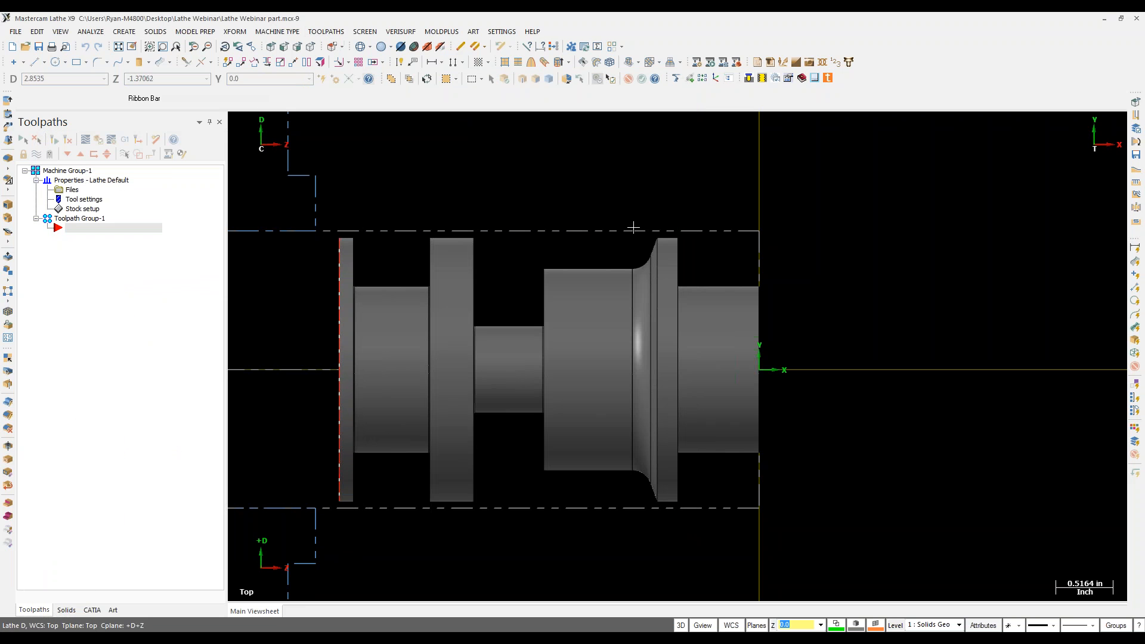
Step: Start a Lathe Rough toolpath and partial-chain the part's upper profile
left_click(341, 31)
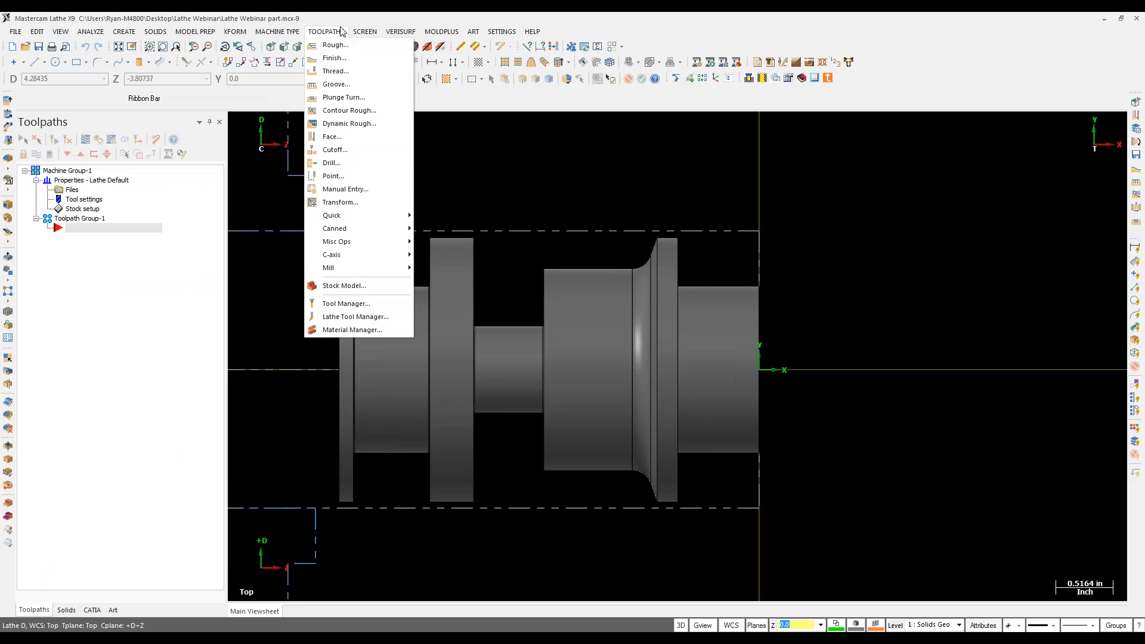
left_click(341, 48)
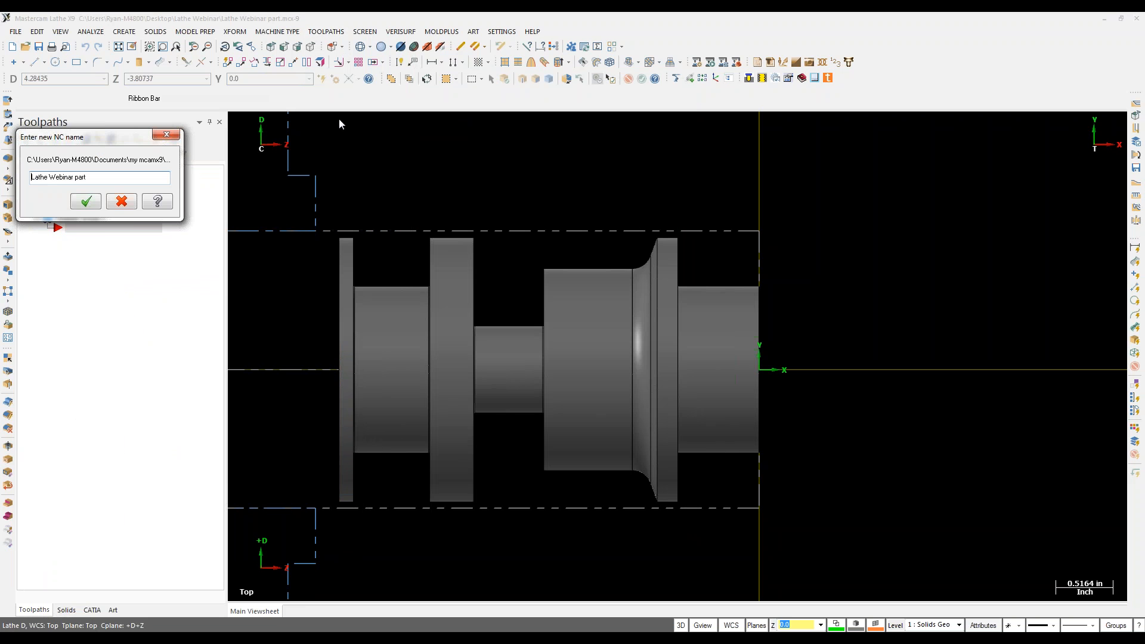
left_click(96, 204)
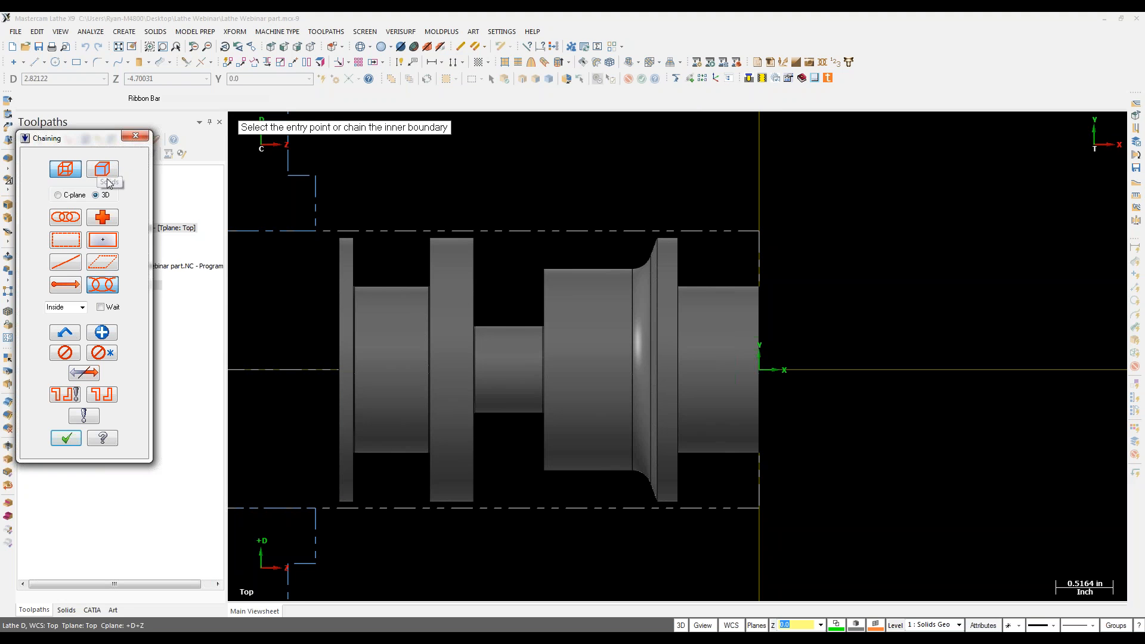
left_click(103, 171)
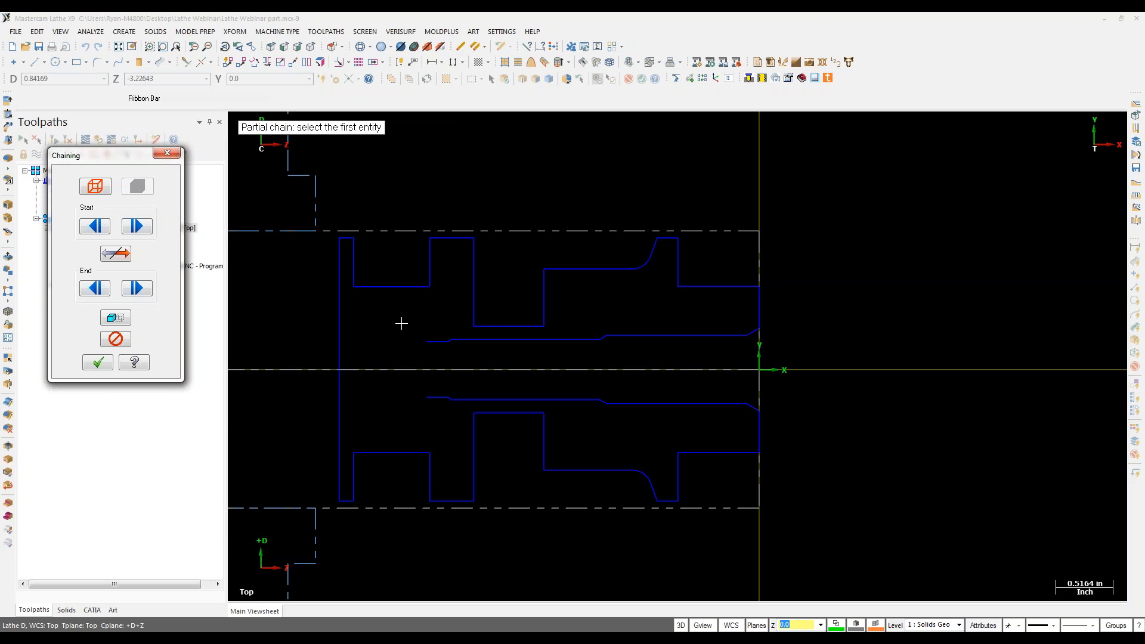
left_click(749, 290)
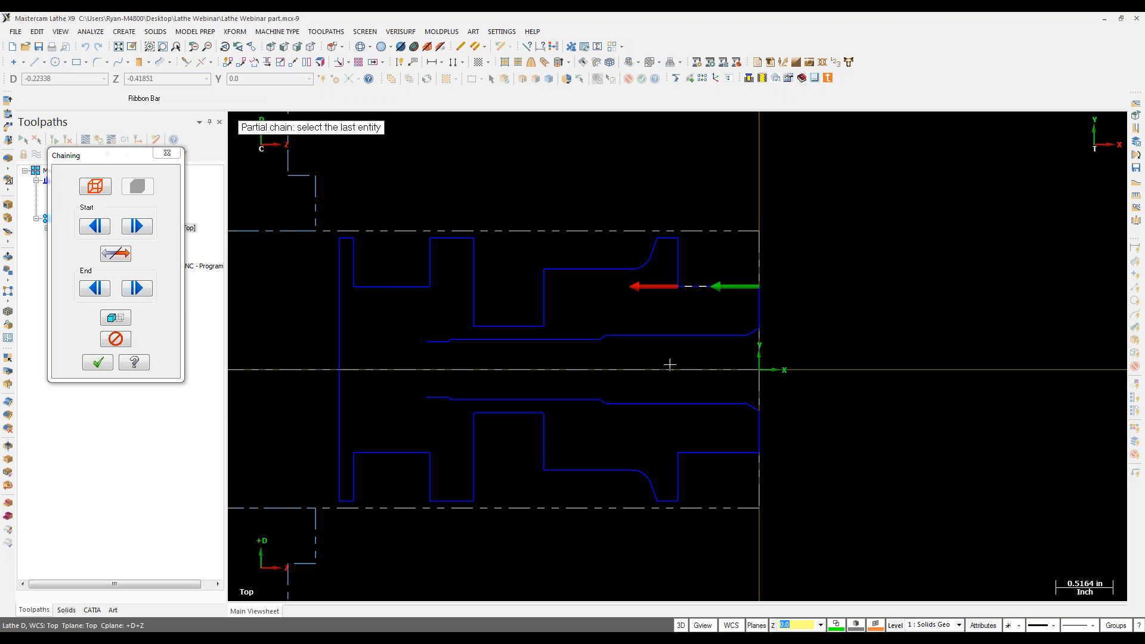
left_click(350, 241)
left_click(98, 362)
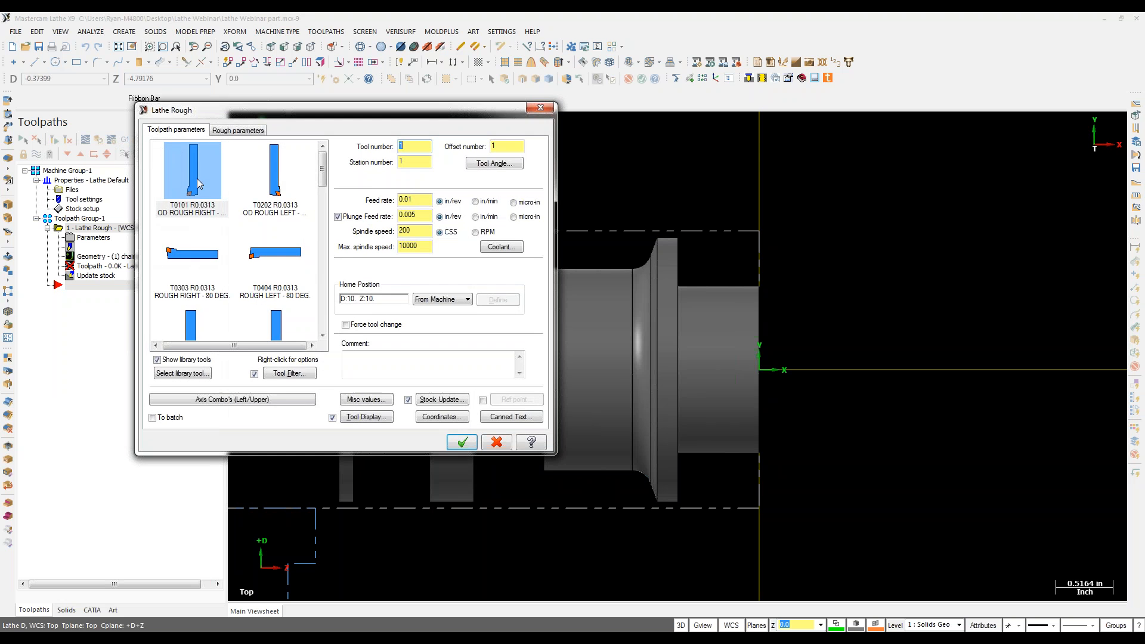
Step: Use tool T0101, stock as outer boundary, and a 0.15 lead-out extension for the rough toolpath
left_click(197, 178)
left_click(243, 132)
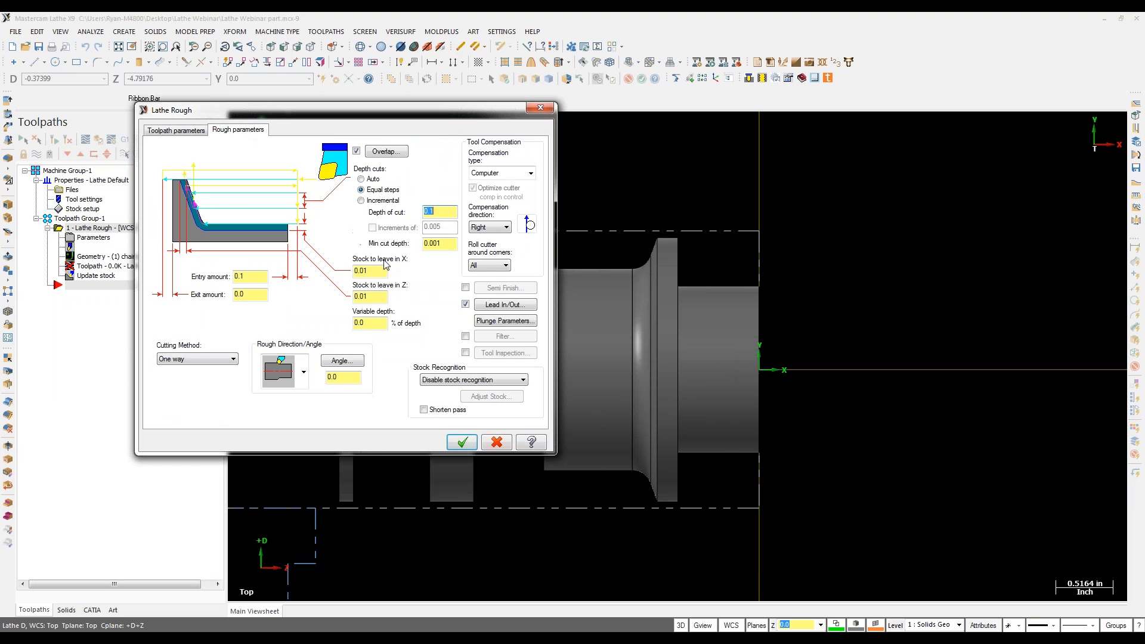
left_click(434, 380)
left_click(463, 394)
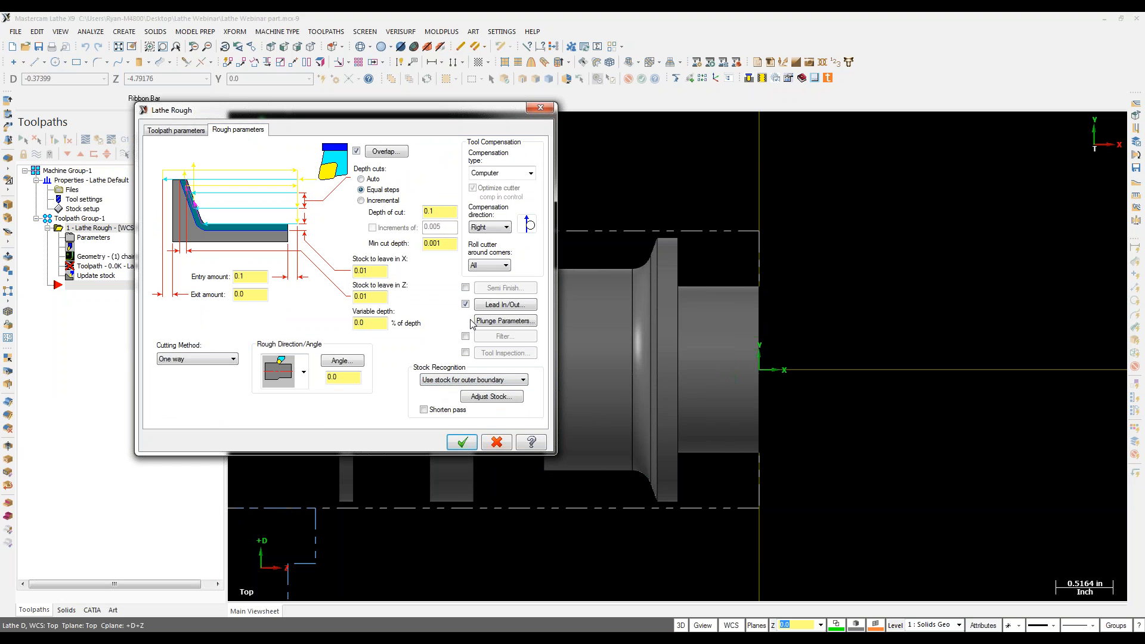
left_click(500, 304)
left_click(69, 157)
left_click(41, 187)
left_click_drag(87, 208, 48, 211)
type(".15")
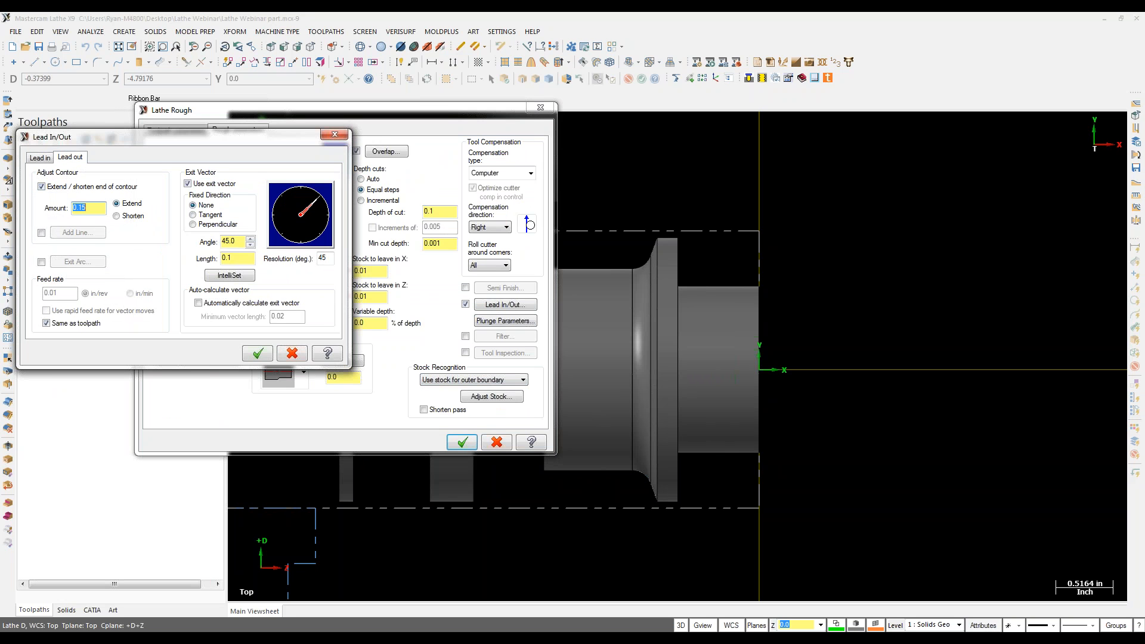
left_click(250, 354)
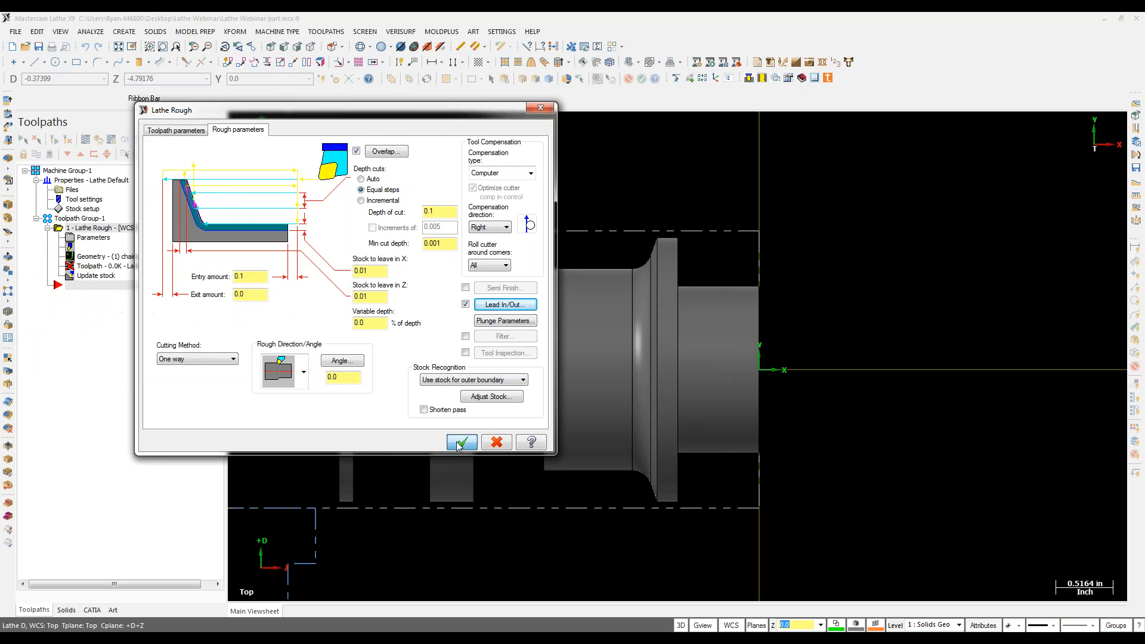
left_click(463, 442)
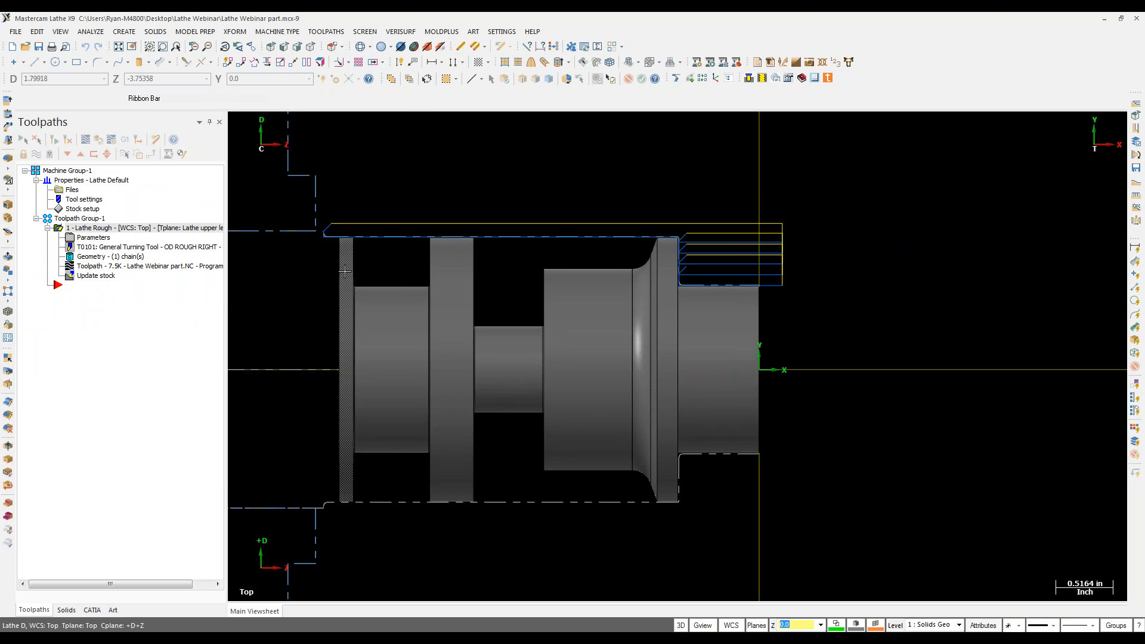
Step: Start a Dynamic Rough toolpath and chain the groove profile between the shoulders
left_click(326, 32)
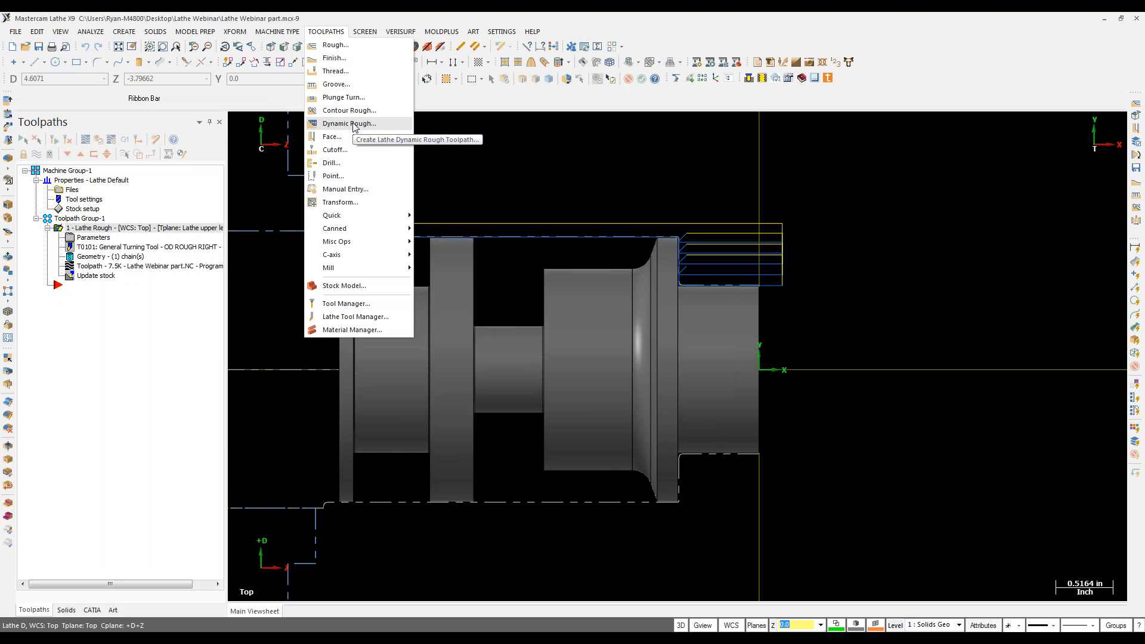
left_click(332, 124)
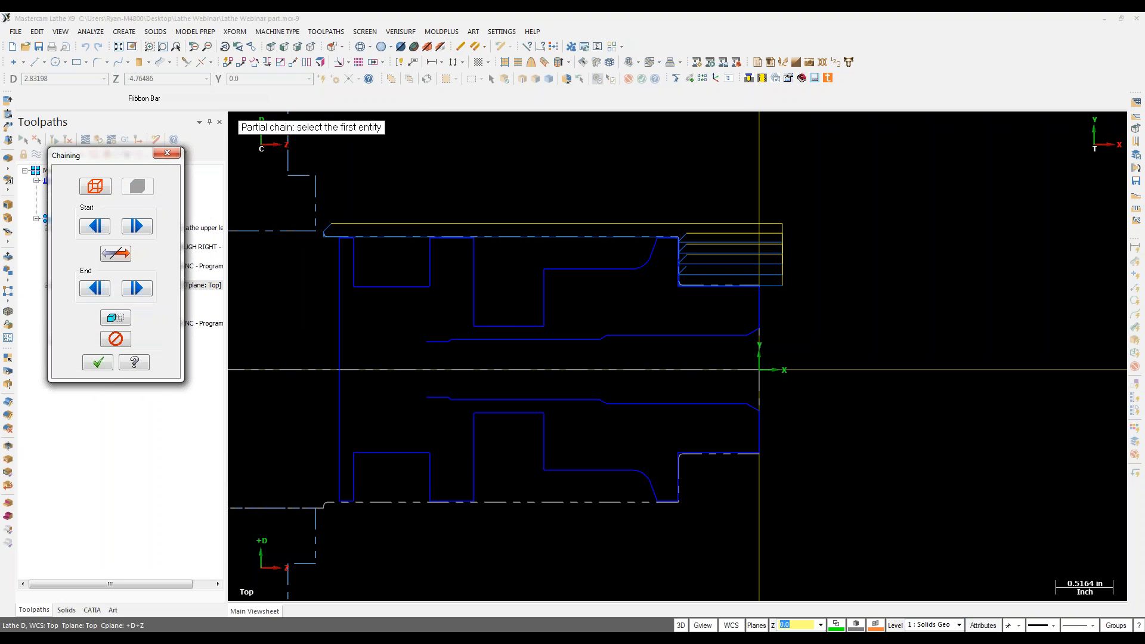
left_click(655, 249)
left_click(474, 251)
left_click(98, 362)
left_click_drag(279, 216, 289, 357)
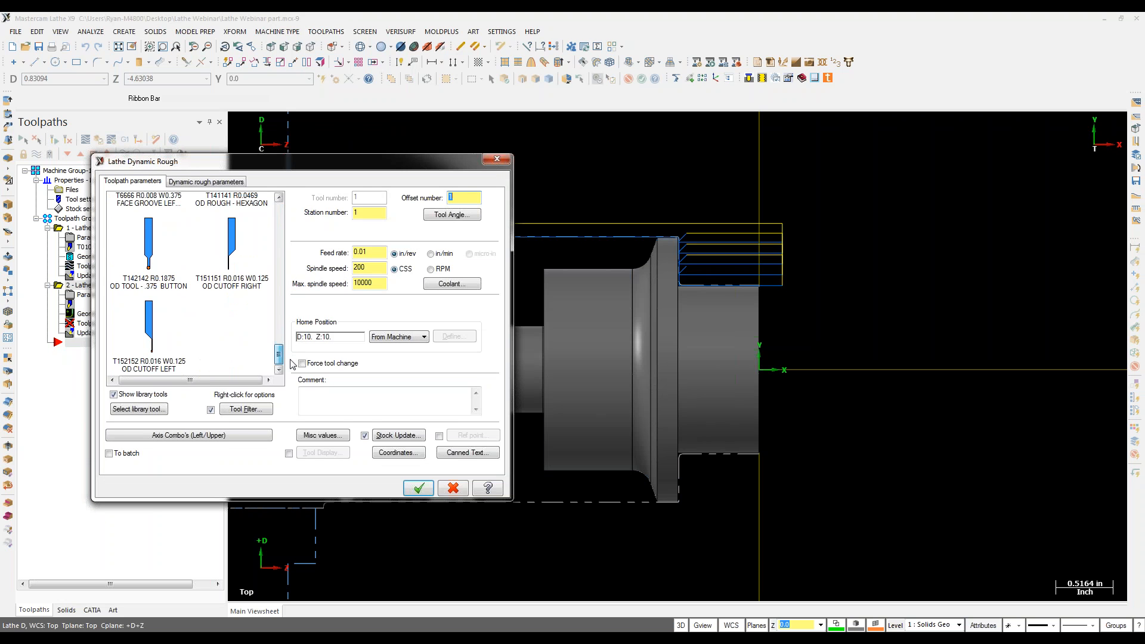
Step: Assign the T142142 .375 button tool and create the dynamic rough toolpath
left_click(166, 238)
left_click(222, 182)
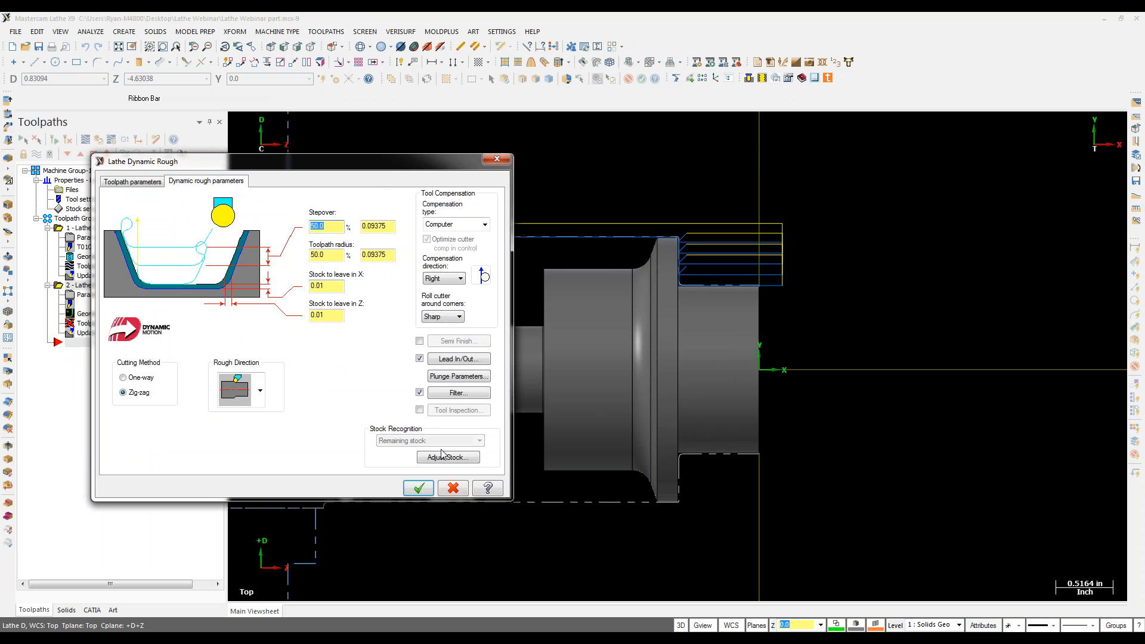
left_click(420, 489)
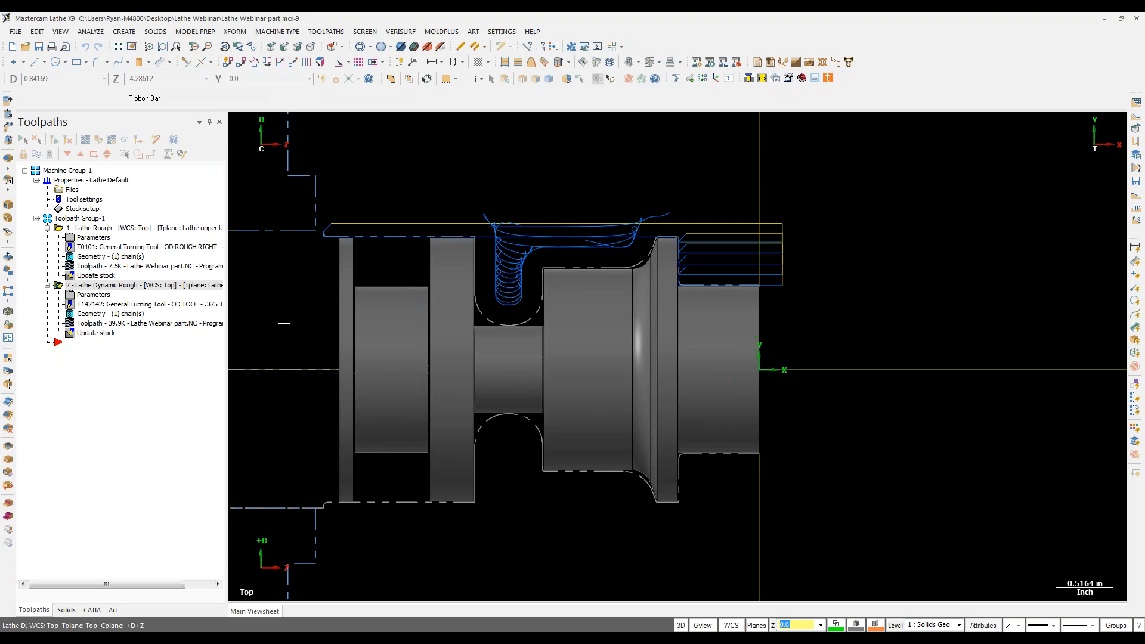
key("alt+Tab")
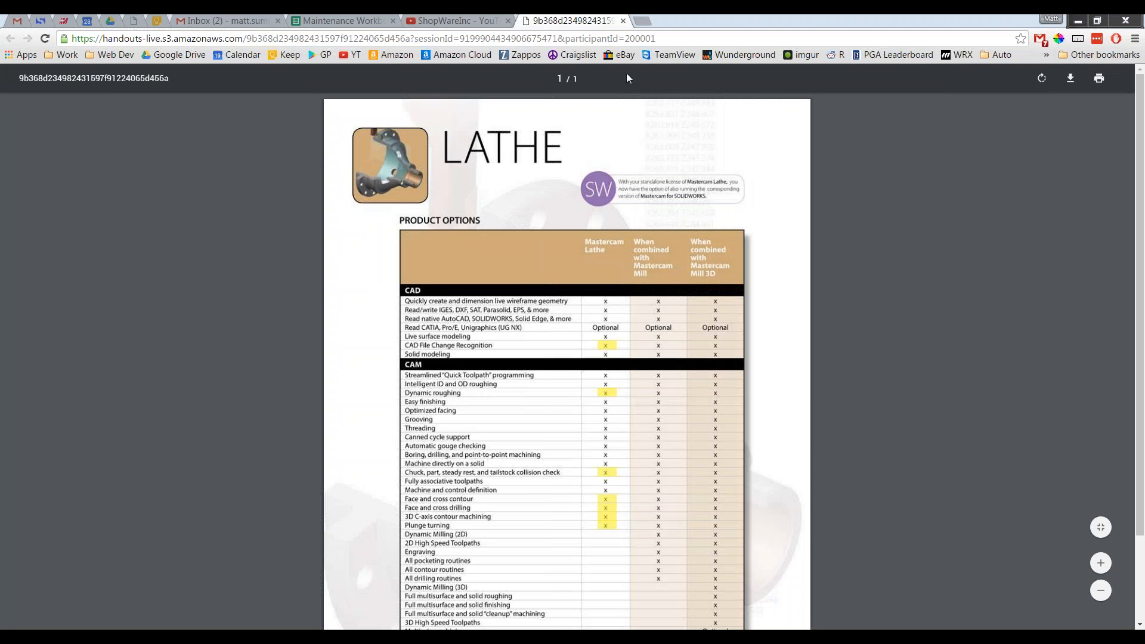
Step: Scroll the handout's Product Options table to see which features, like Dynamic roughing, Entry excludes
scroll(696, 326, "up", 4, "ctrl")
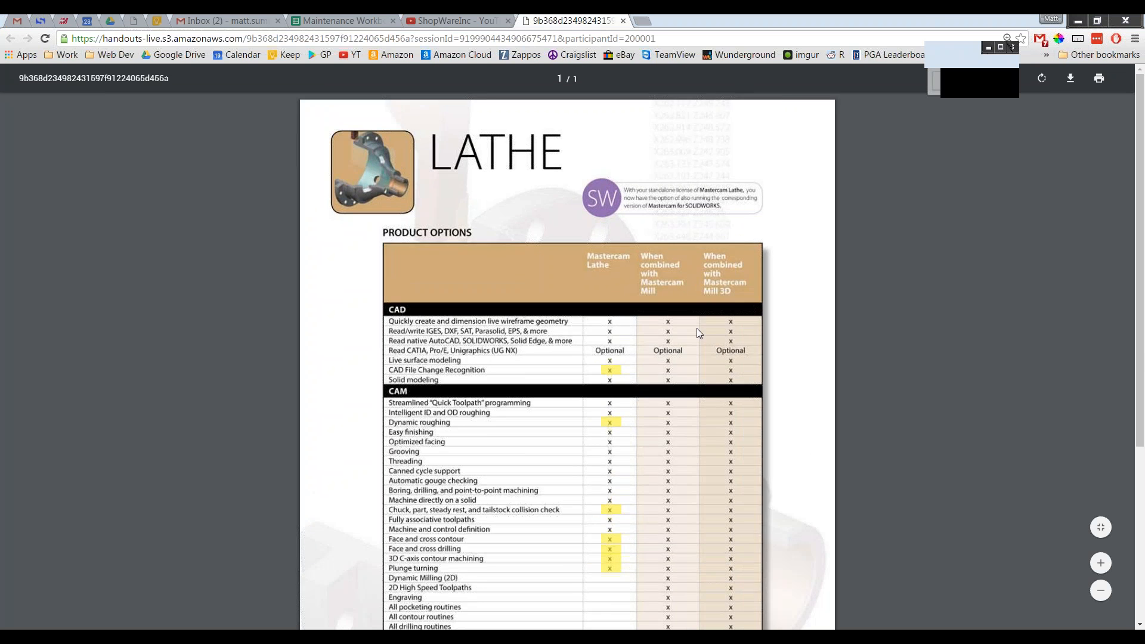
scroll(781, 325, "down", 2)
scroll(781, 323, "down", 3)
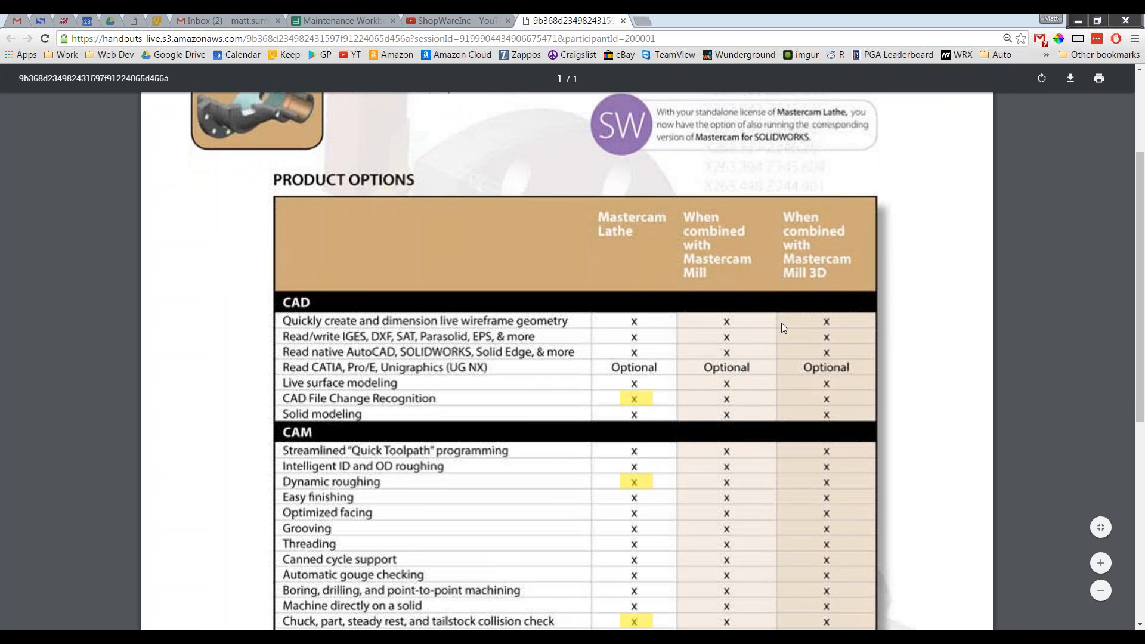
scroll(782, 323, "down", 1, "ctrl")
scroll(782, 322, "down", 1, "ctrl")
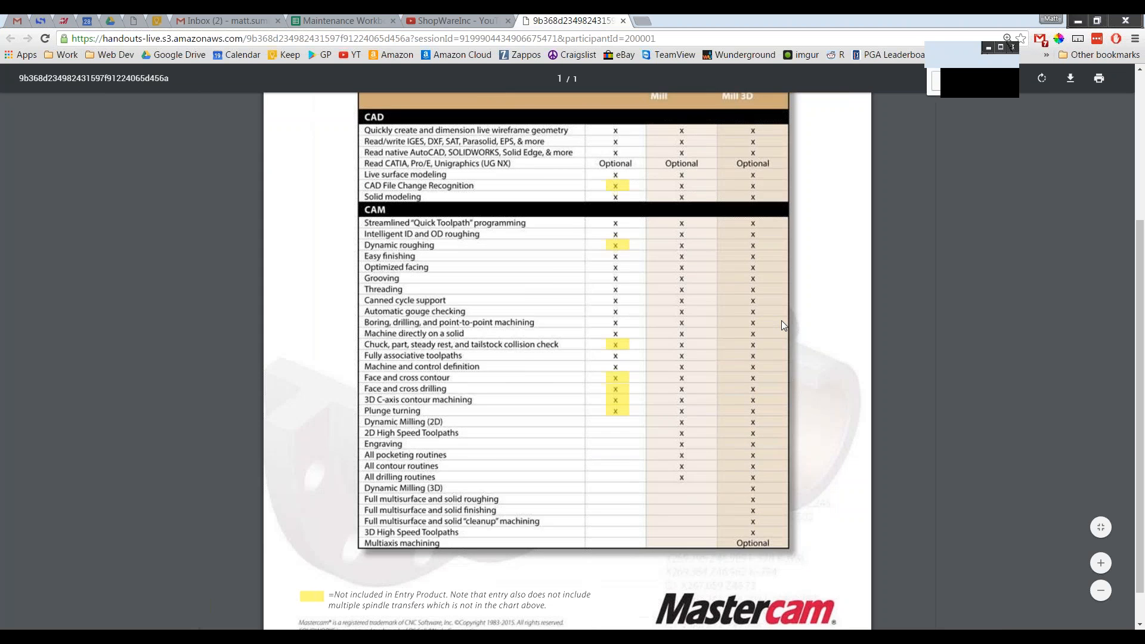
scroll(781, 320, "down", 1, "ctrl")
scroll(781, 319, "up", 2)
scroll(781, 320, "down", 1)
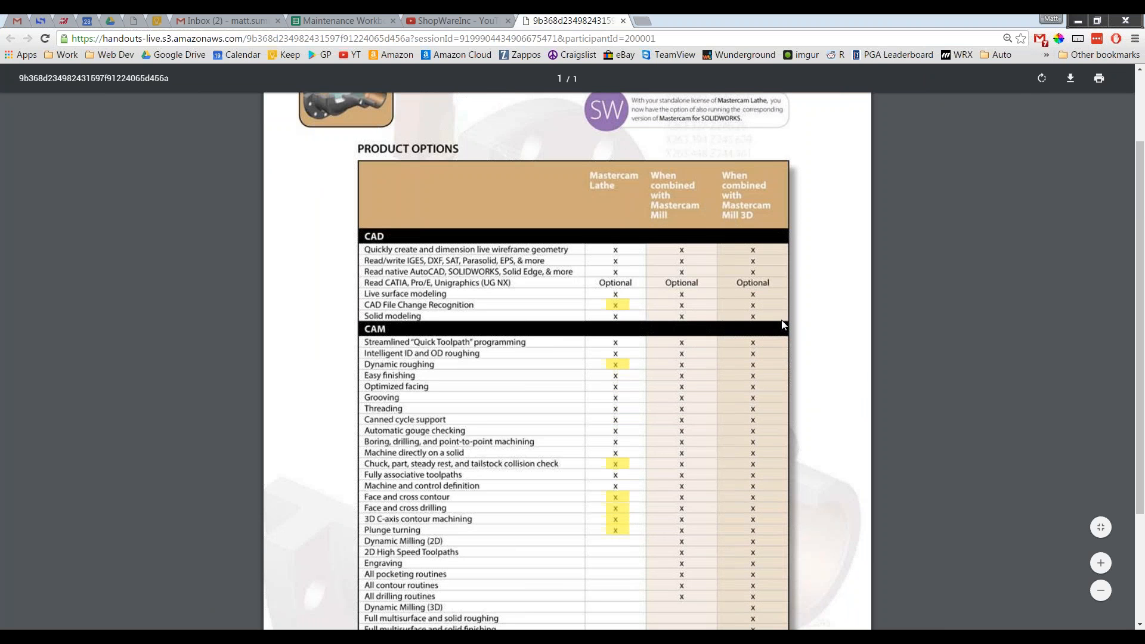
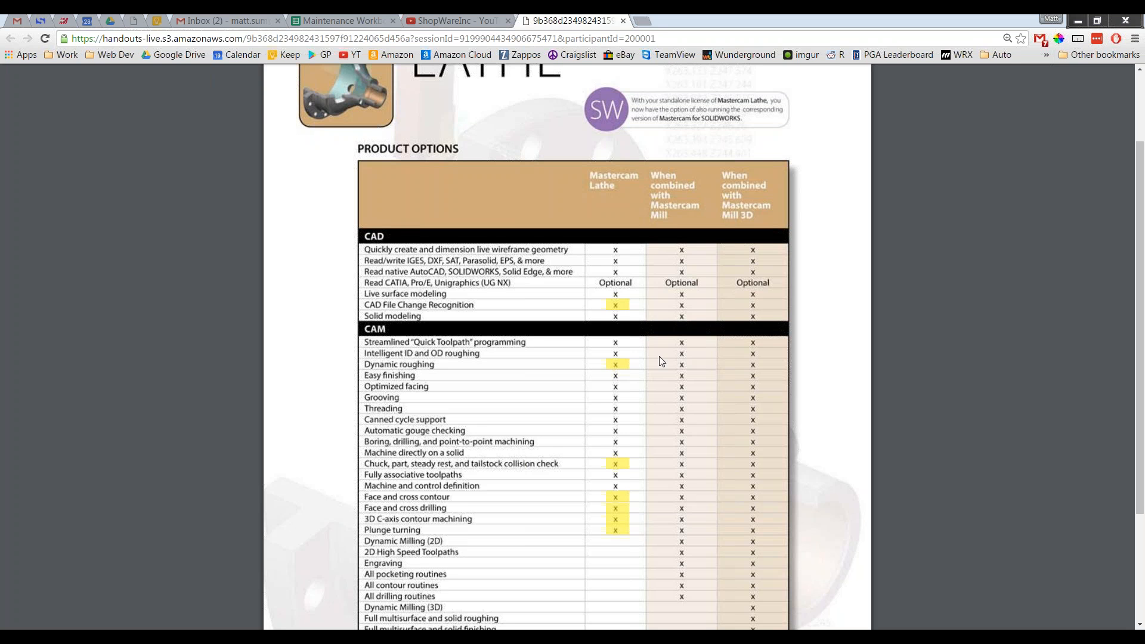
Step: Start a mill Engraving toolpath on the turned part, creating an OP 1 mill group
scroll(791, 446, "down", 3)
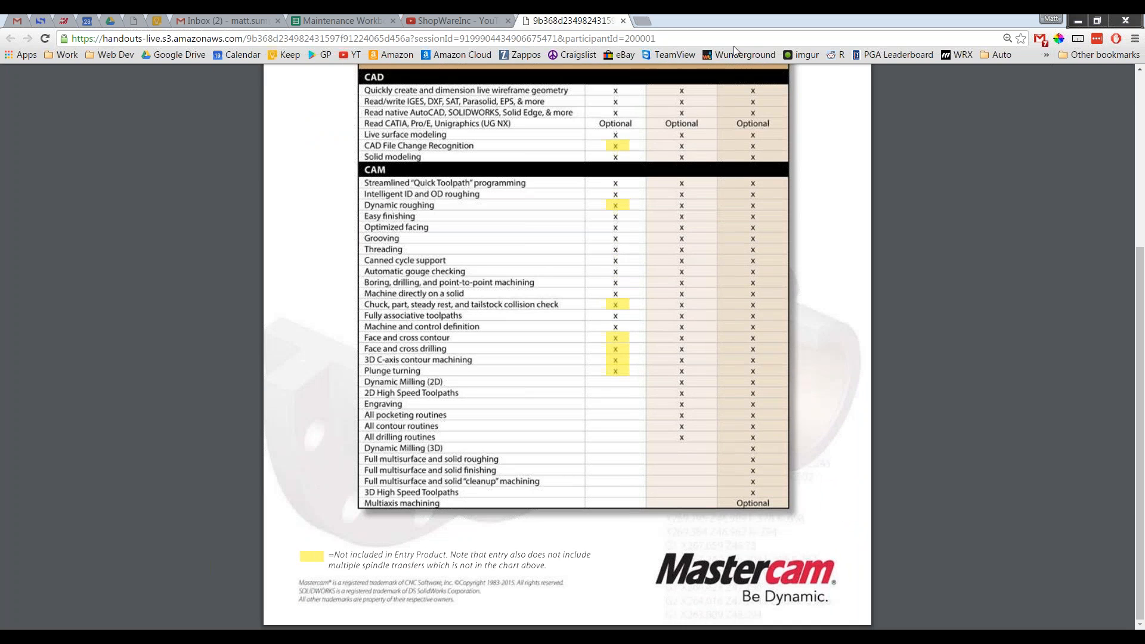
scroll(707, 369, "up", 2)
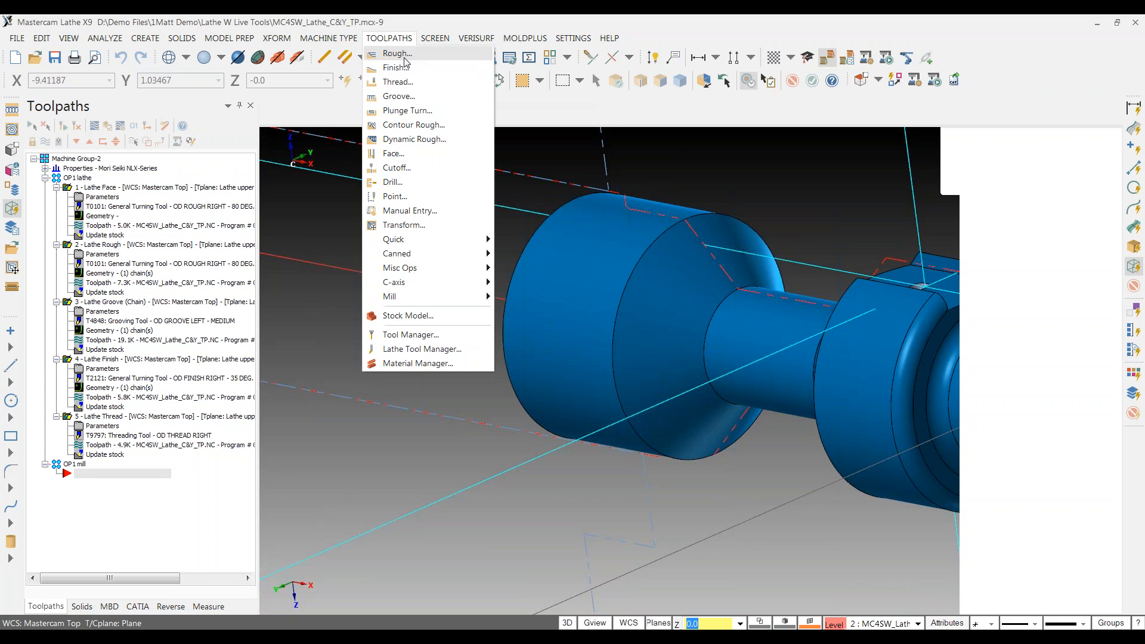
mouse_move(427, 285)
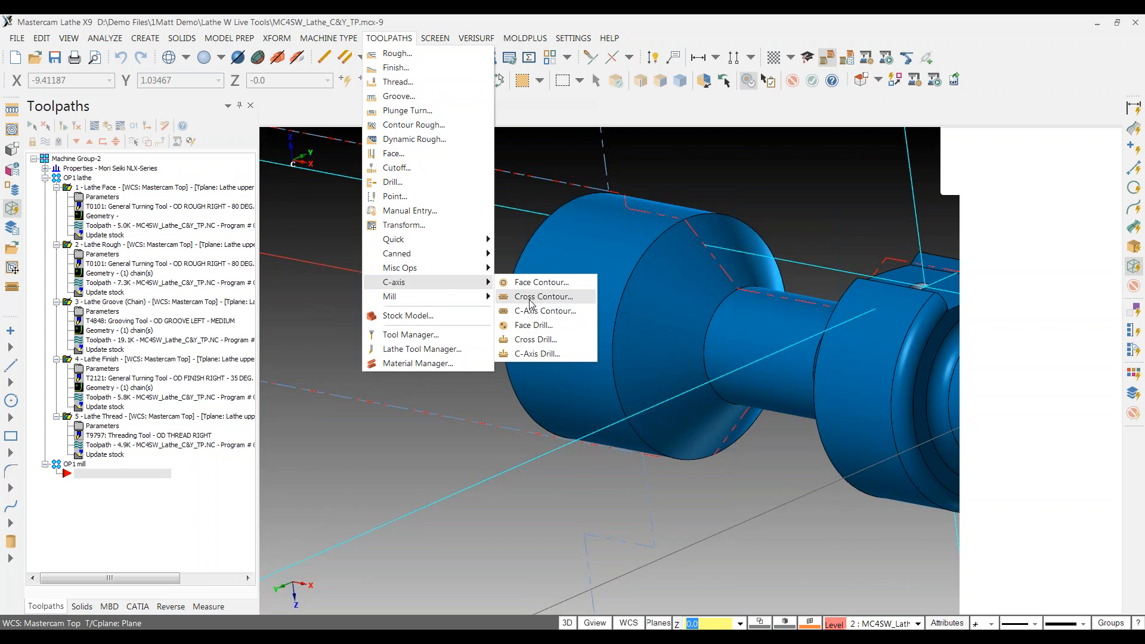
mouse_move(450, 302)
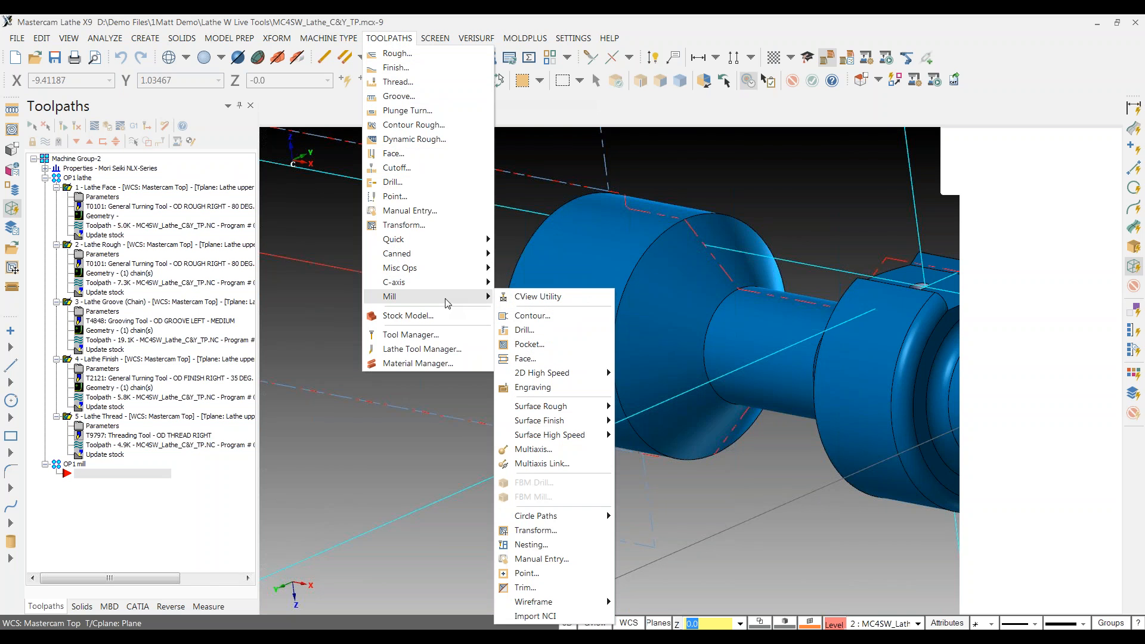
left_click(591, 384)
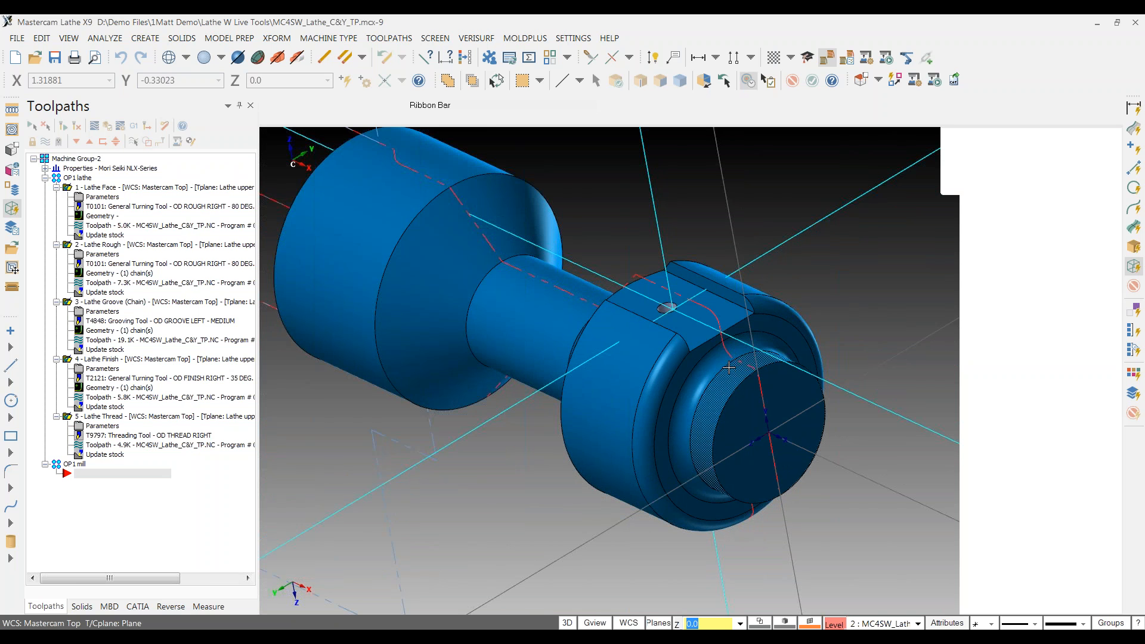
Step: Rotate the part to a flatter, side-on view
mouse_move(675, 391)
middle_mouse_down()
mouse_move(698, 388)
mouse_move(684, 393)
middle_mouse_up()
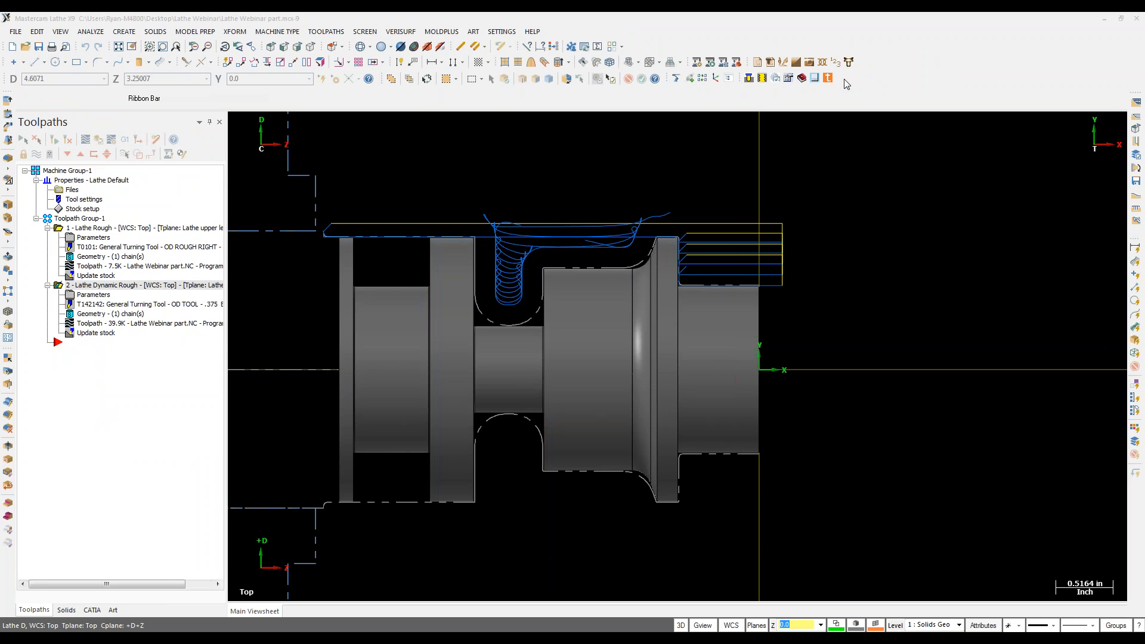
Step: Start a new blank file, discarding the Lathe Webinar part without saving
left_click(968, 41)
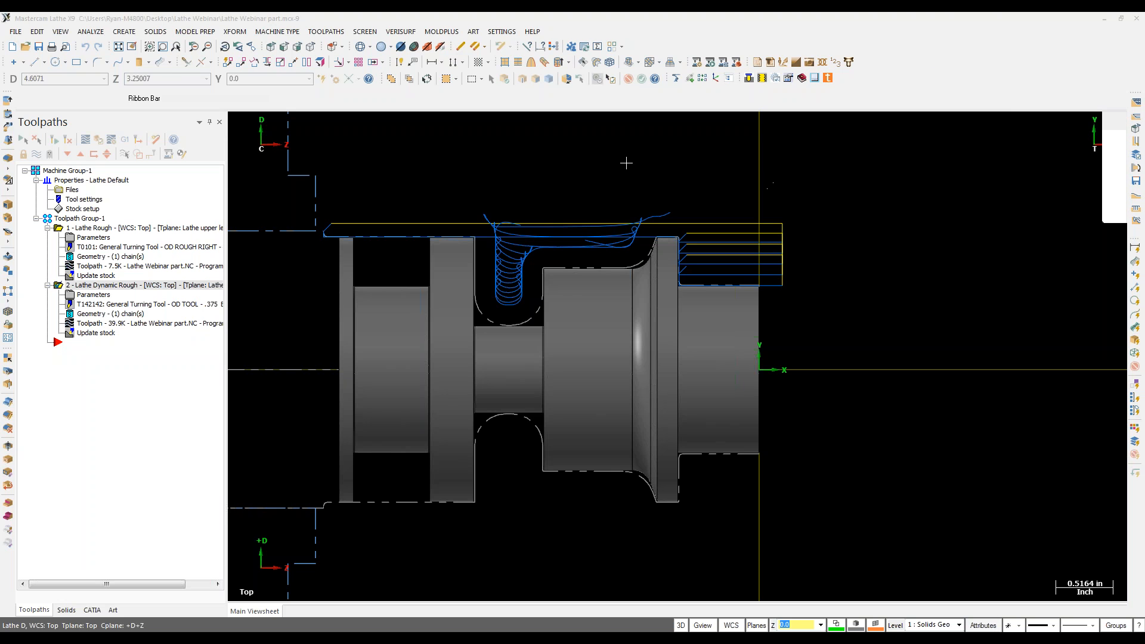
left_click(13, 47)
left_click(608, 351)
left_click(326, 32)
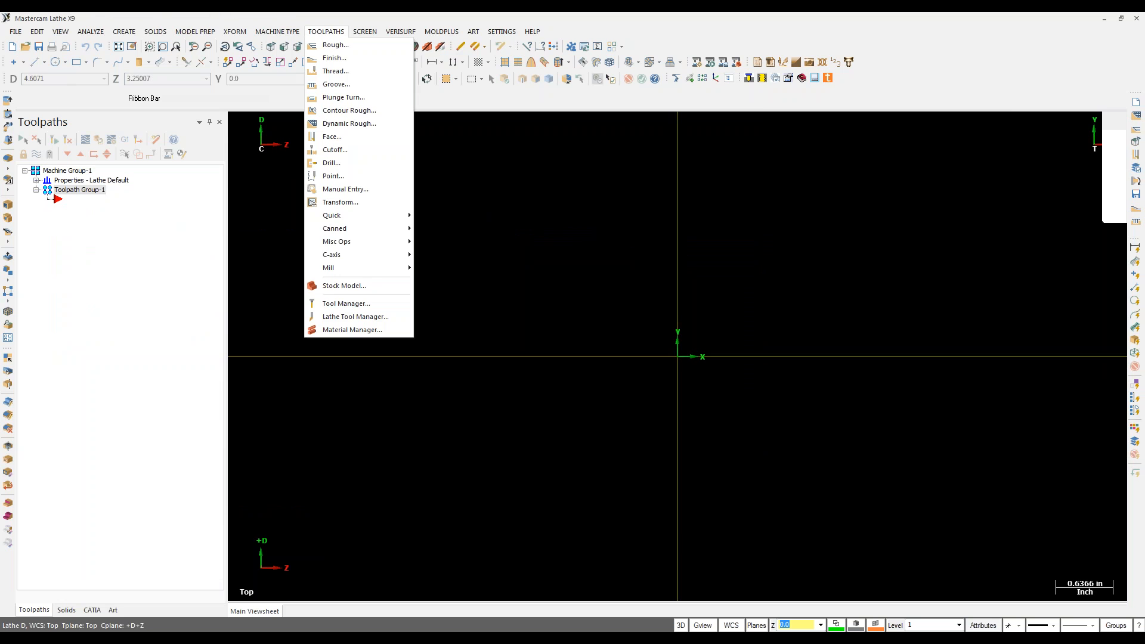
Step: From the Lathe Tool Manager, create and save a new library file 'Shopware Tools'
left_click(369, 318)
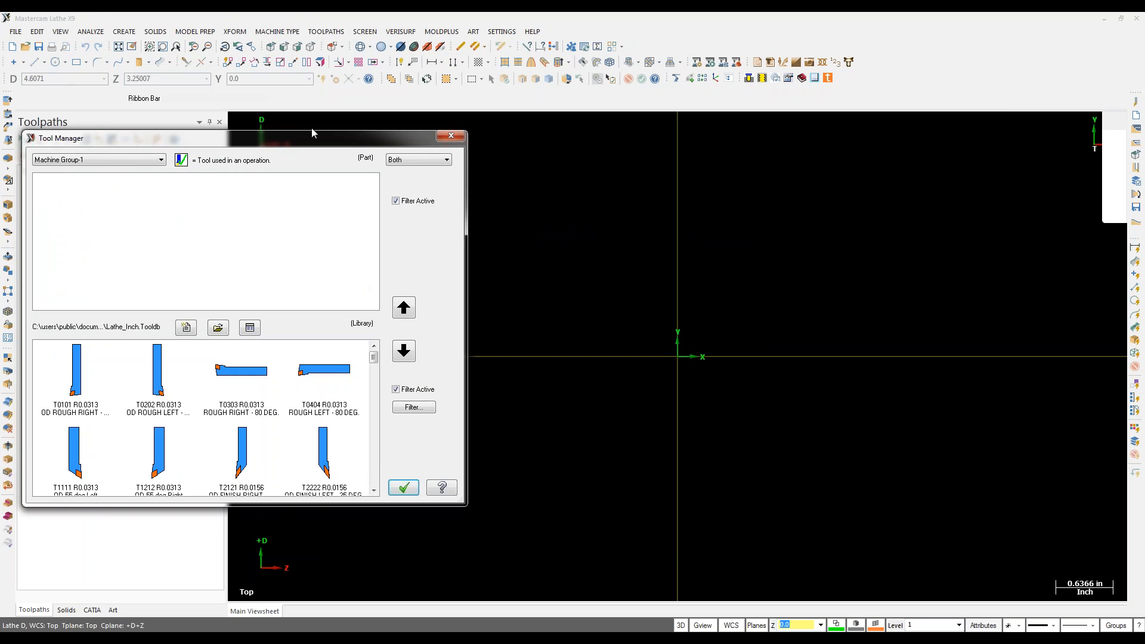
left_click_drag(300, 144, 365, 140)
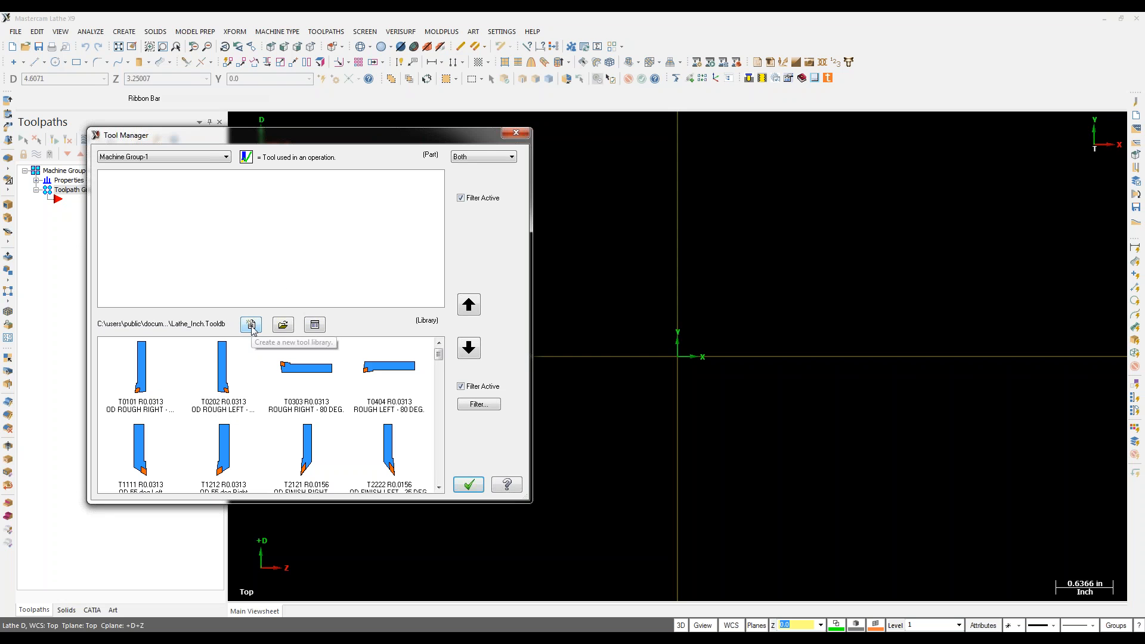
left_click(251, 325)
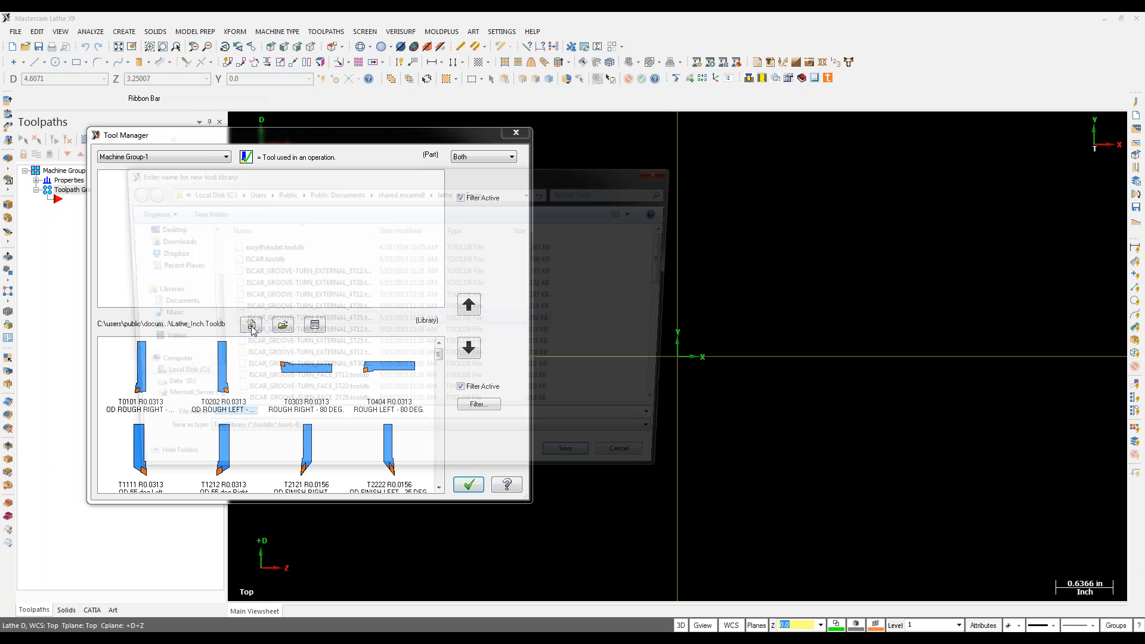
type("Shopware")
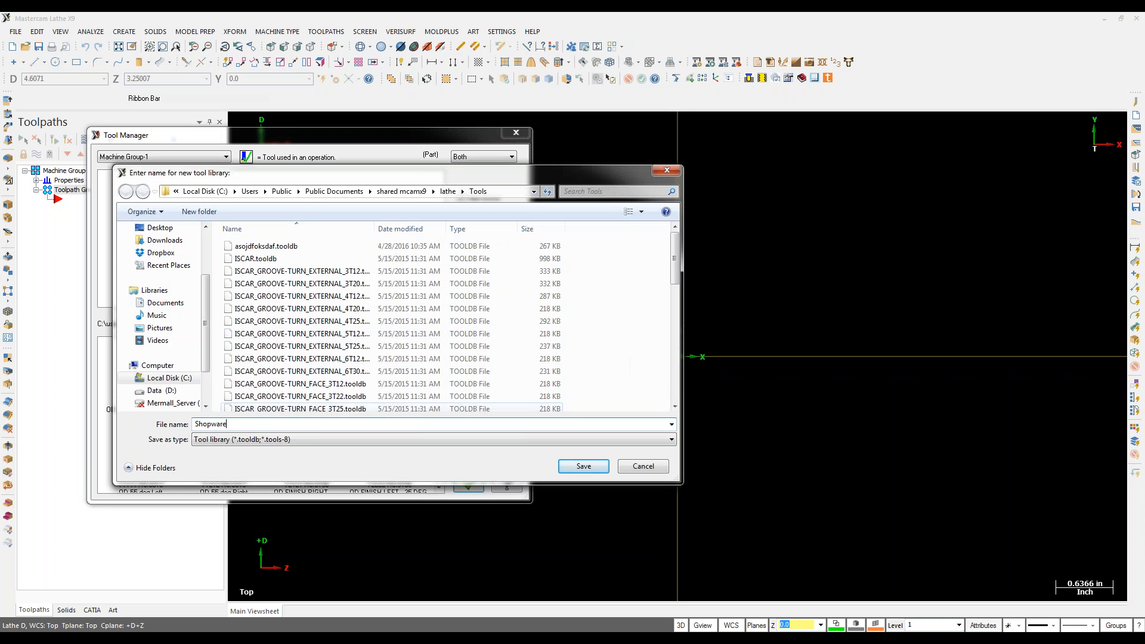
type(" Tools")
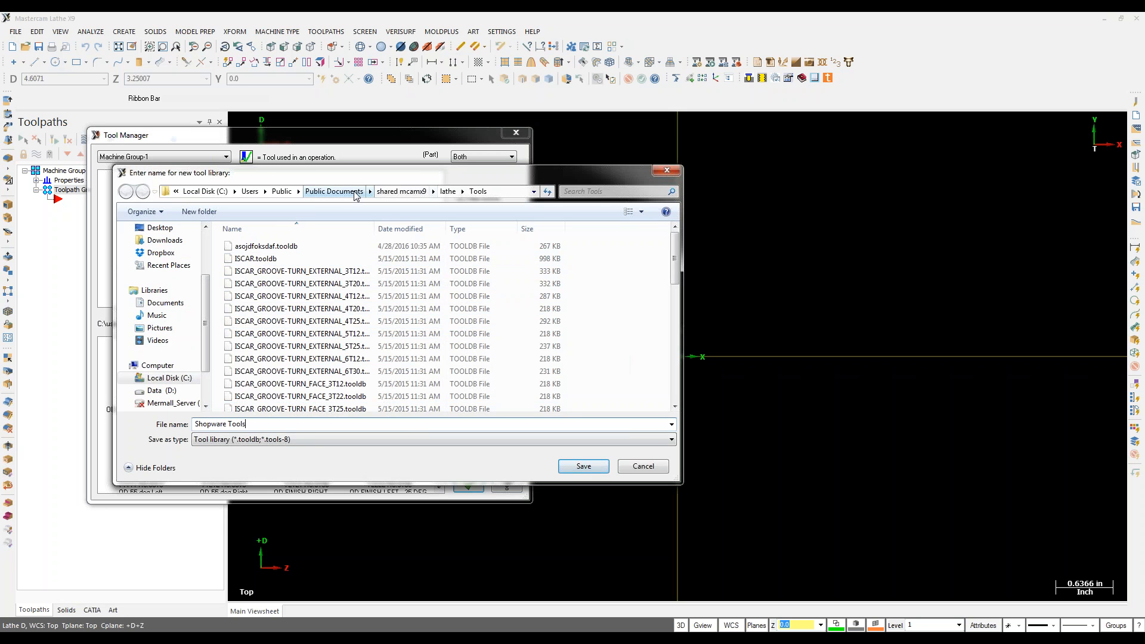
left_click(573, 465)
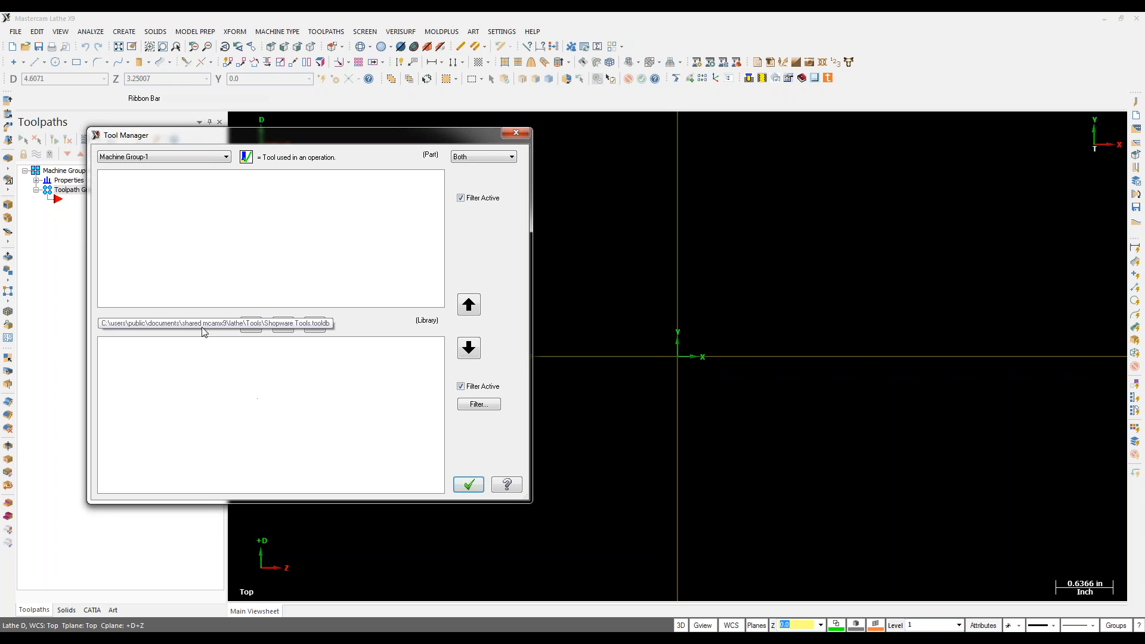
Step: Load the lathe_inch library and copy tools T0101, T1212 and T4444 into the part
left_click(283, 325)
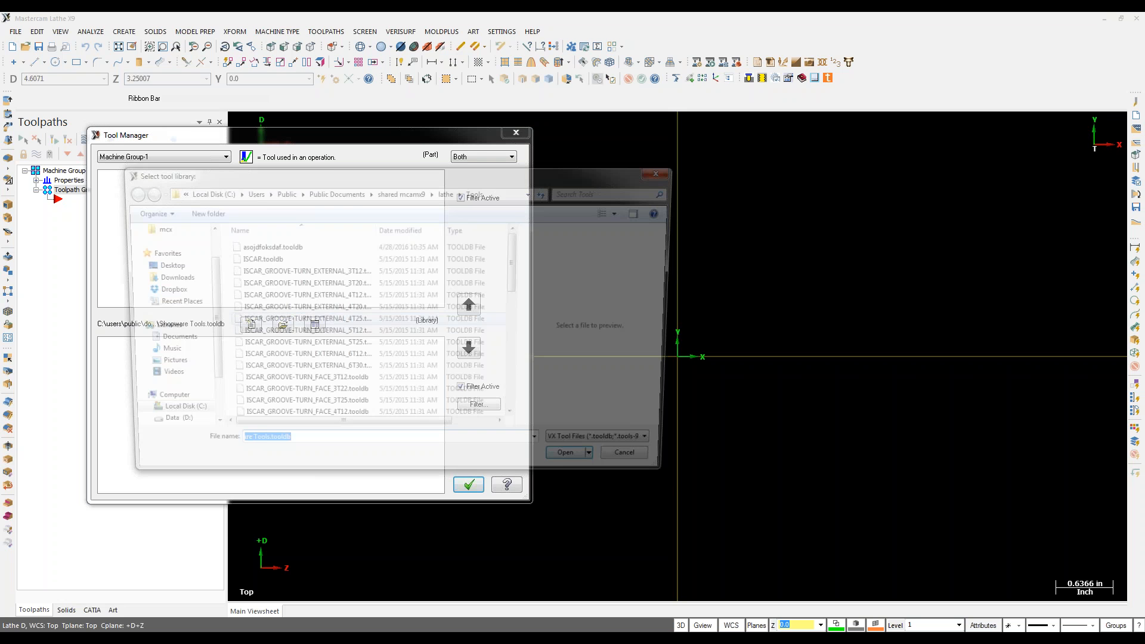
scroll(281, 340, "down", 5)
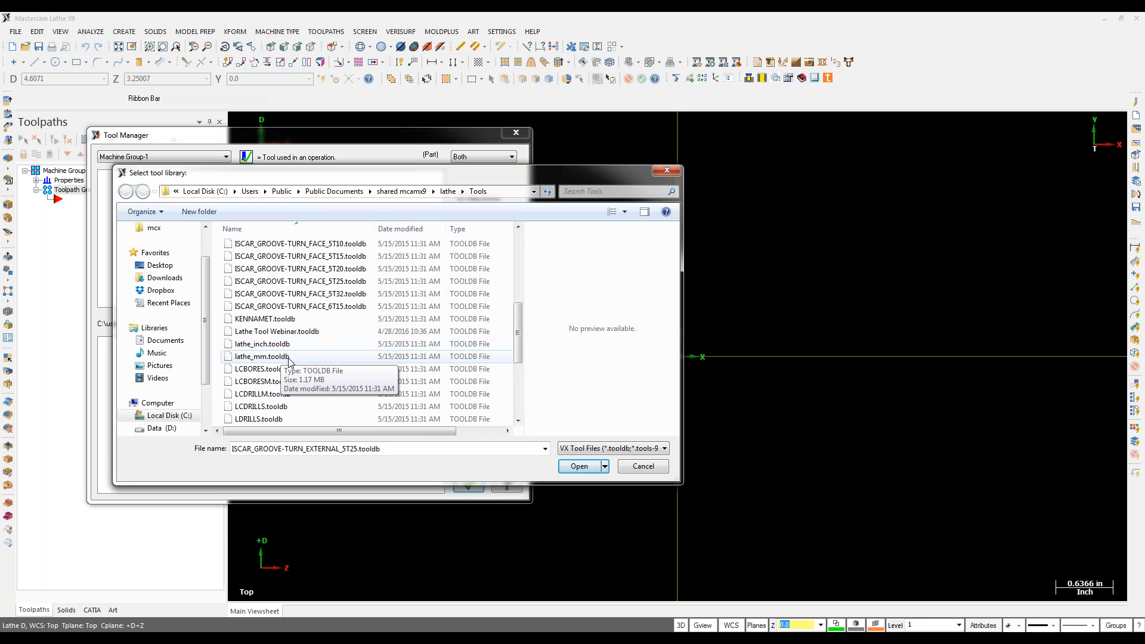
double_click(290, 308)
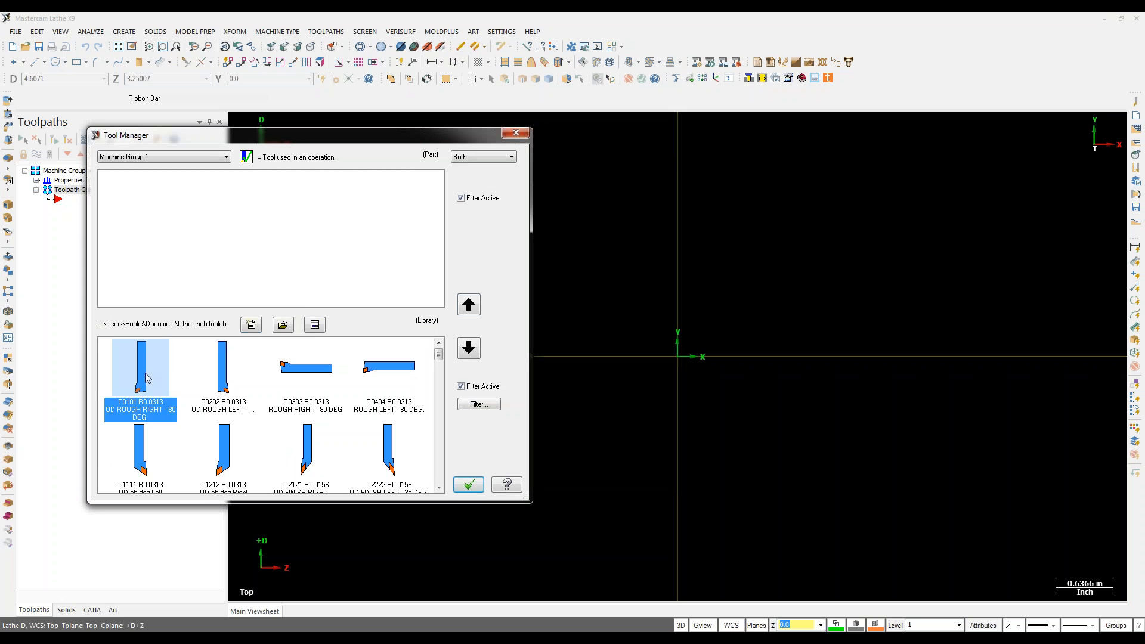
left_click(469, 305)
left_click(304, 445)
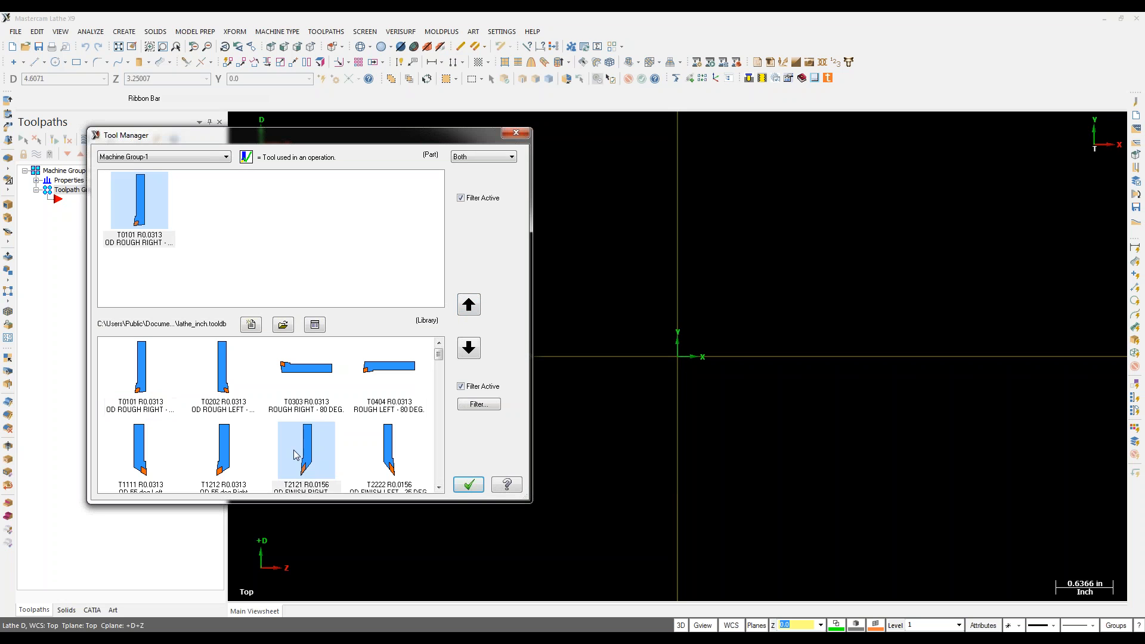
left_click(222, 467)
left_click(469, 305)
left_click_drag(439, 355, 441, 375)
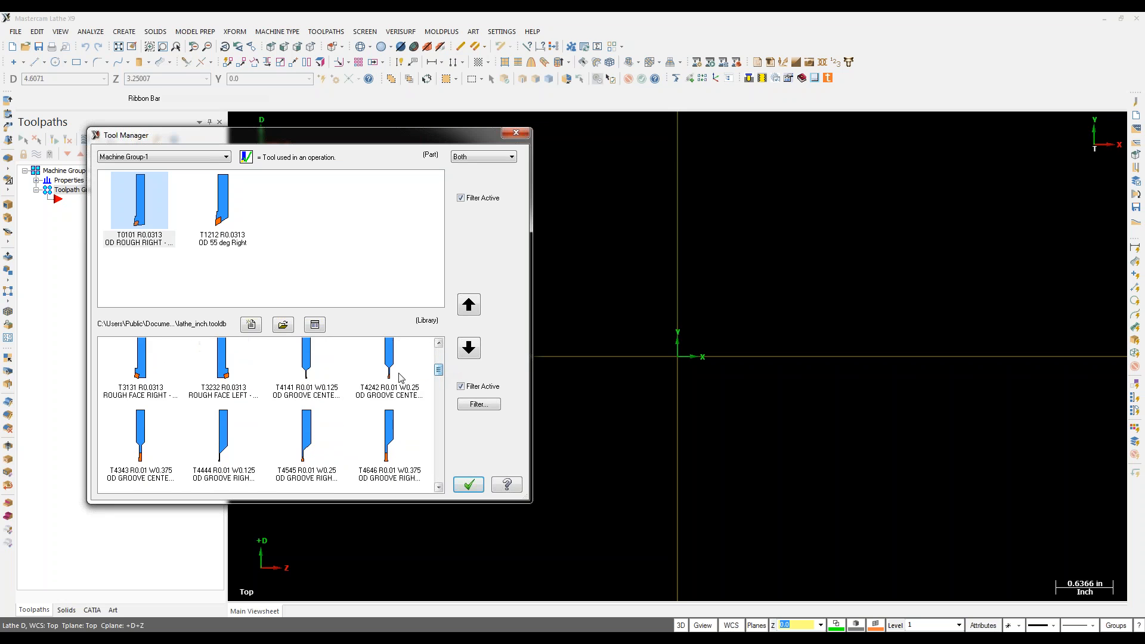
left_click(388, 369)
left_click(216, 447)
left_click(471, 308)
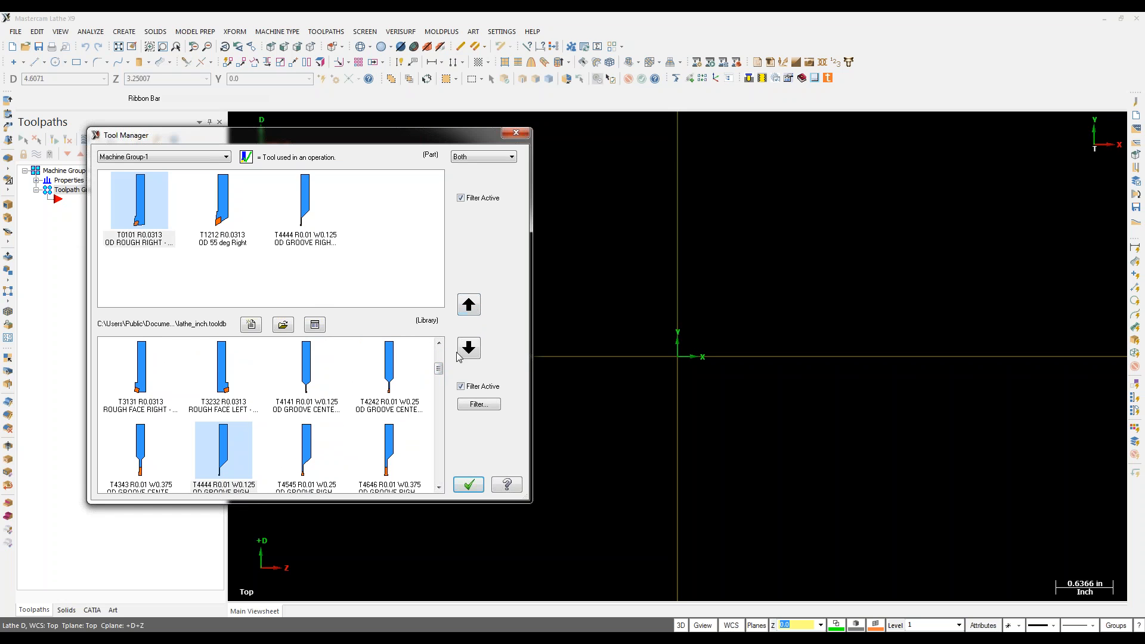
Step: Copy the three part tools into the Shopware Tools library and close Tool Manager
left_click_drag(371, 267, 128, 190)
left_click(282, 324)
left_click(276, 326)
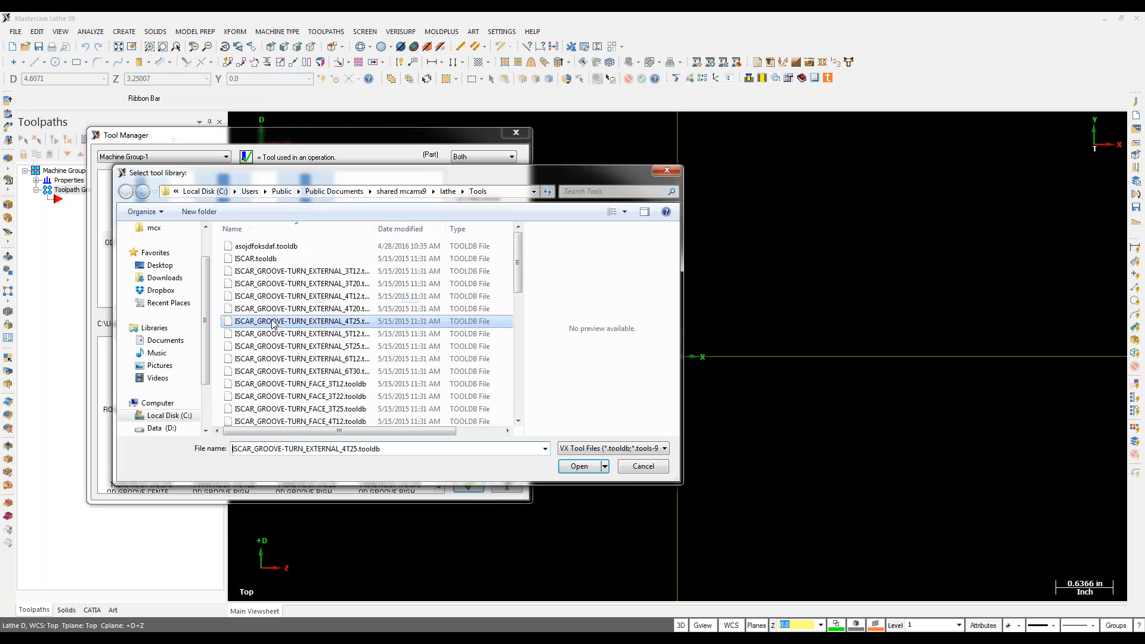
scroll(273, 325, "down", 6)
scroll(273, 325, "down", 1)
double_click(270, 381)
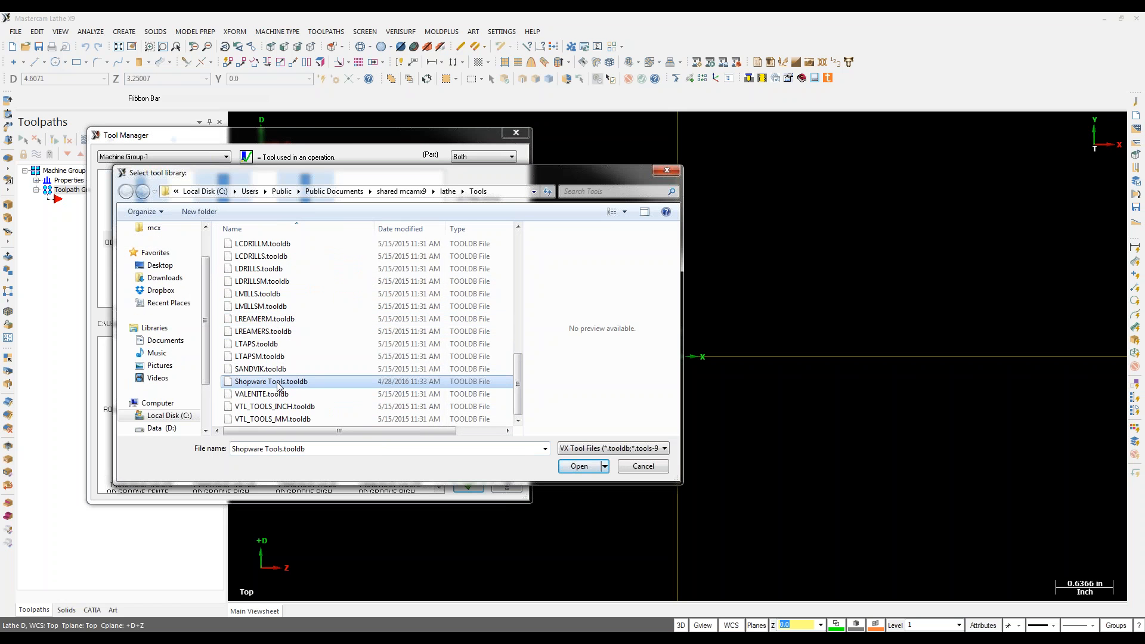
left_click(469, 348)
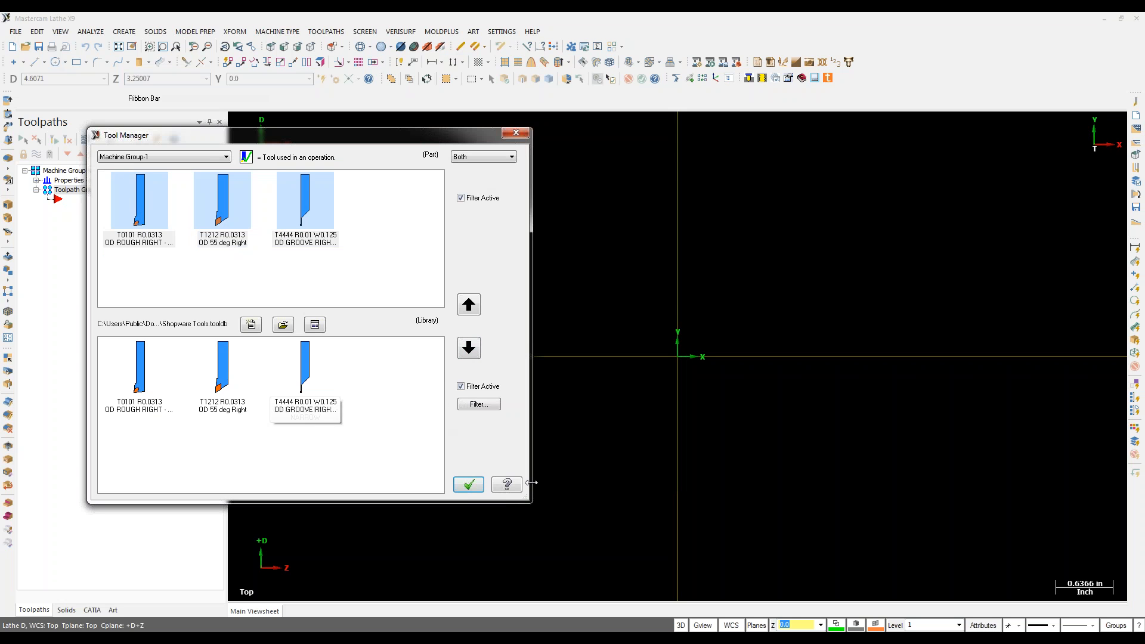
left_click(472, 486)
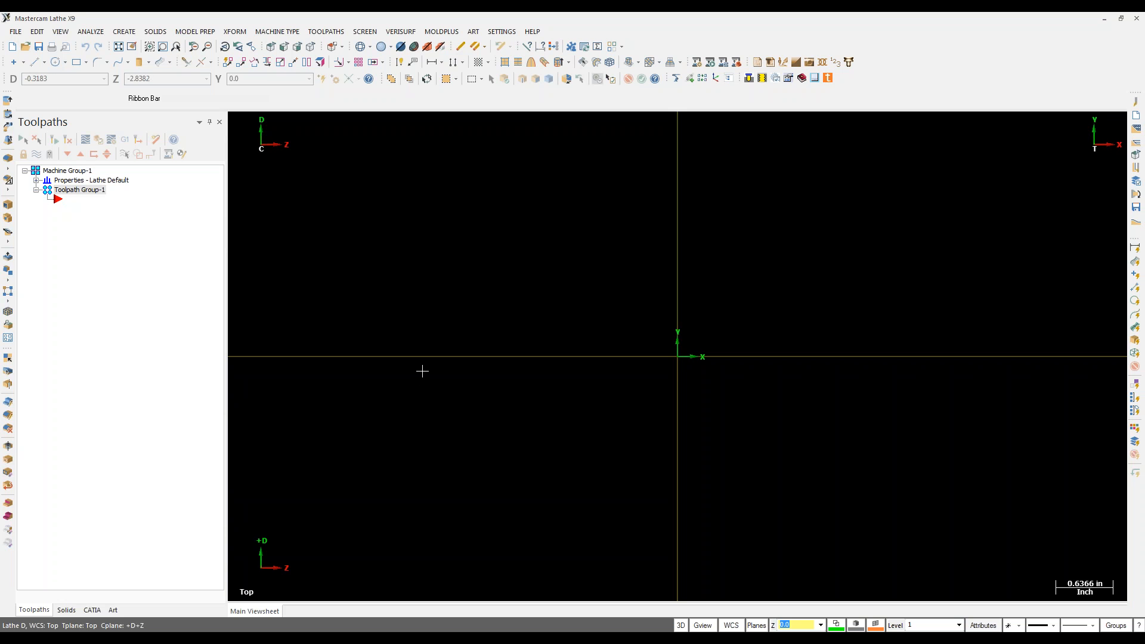
Step: Open tool T0101 from the Shopware Tools library for editing in Tool Manager
left_click(328, 33)
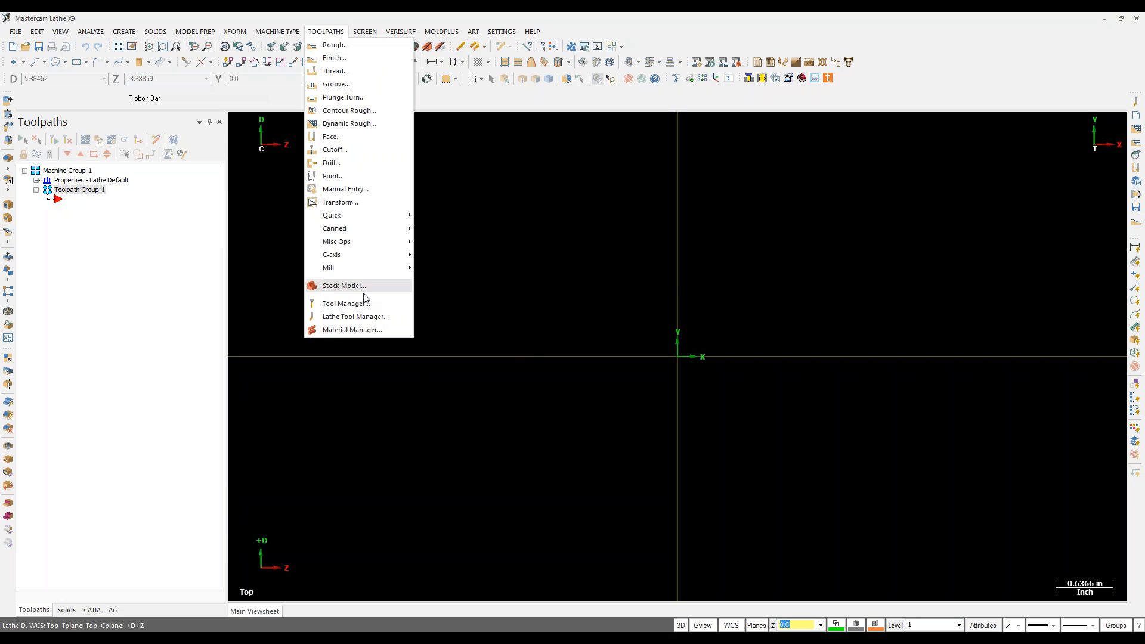
left_click(345, 304)
right_click(147, 376)
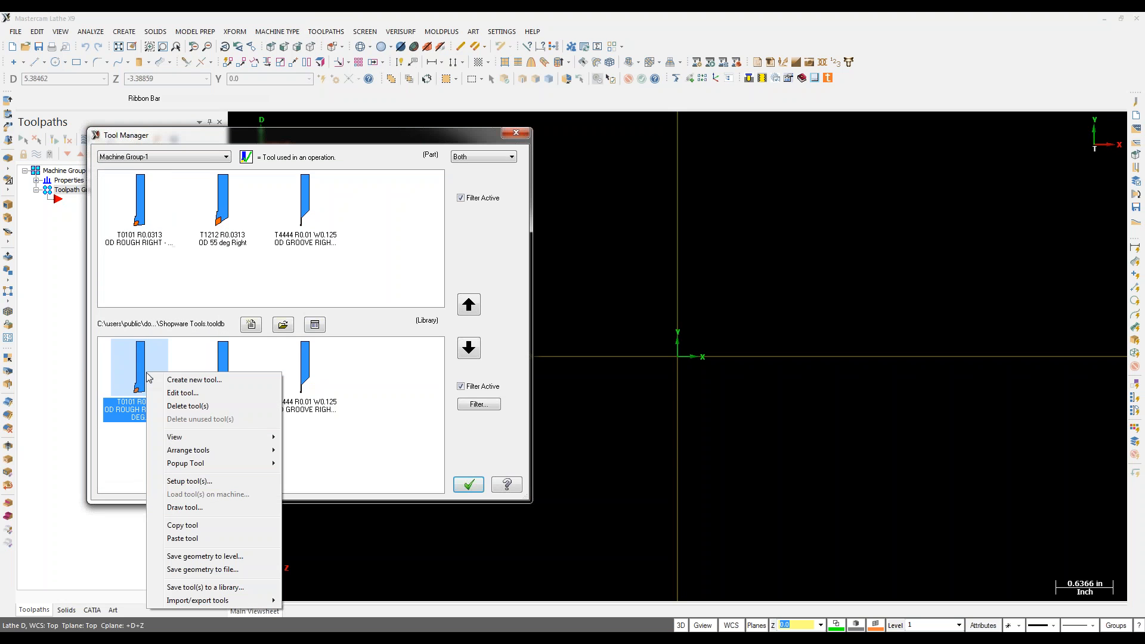
left_click(183, 394)
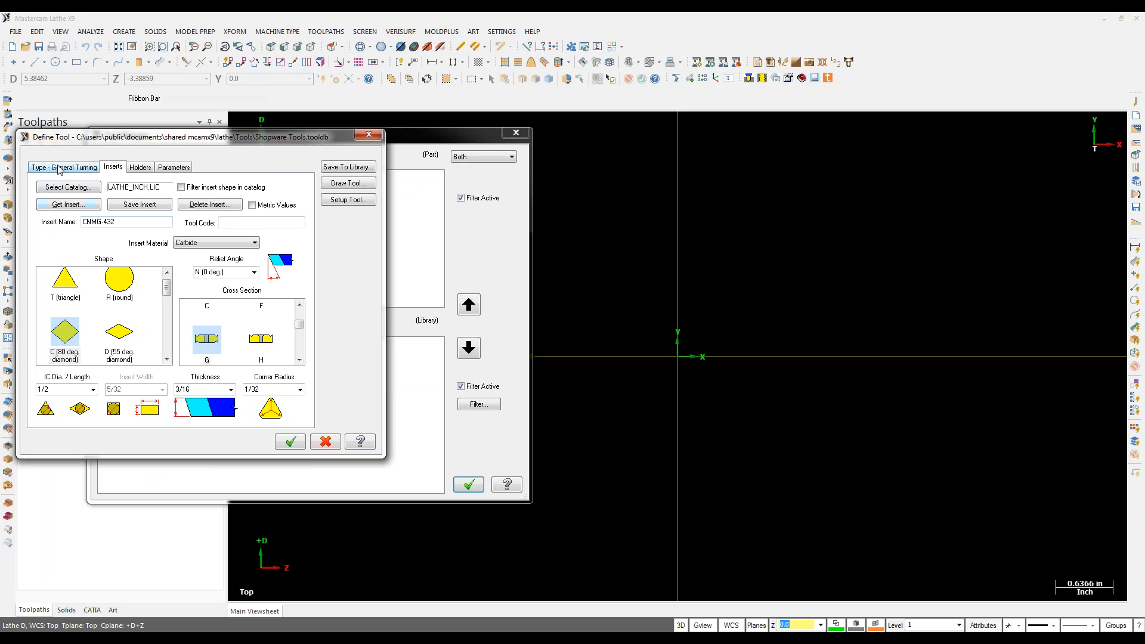
Step: Review T0101's CNMG-432 insert, holder and parameters, then open its lathe tool setup
left_click(142, 167)
left_click(167, 170)
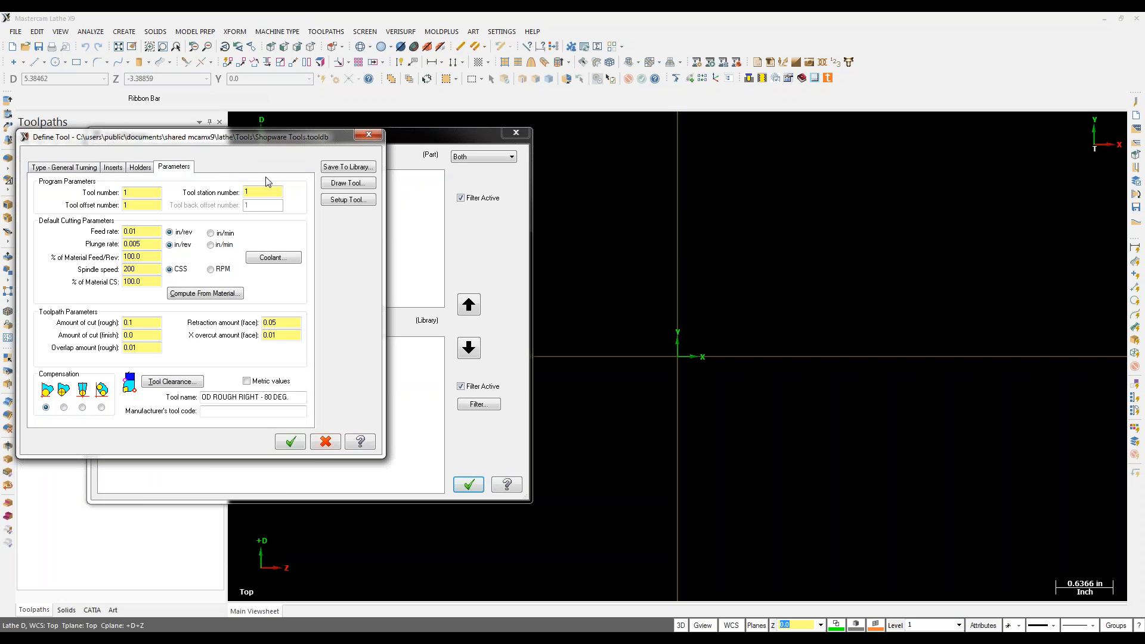
left_click(112, 168)
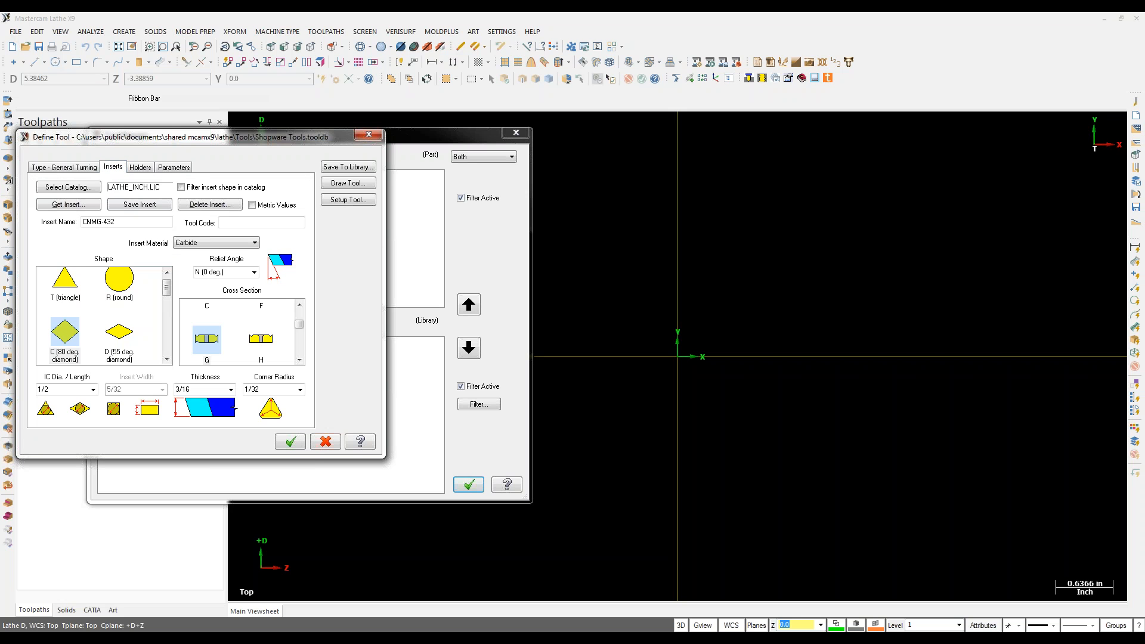
left_click(67, 205)
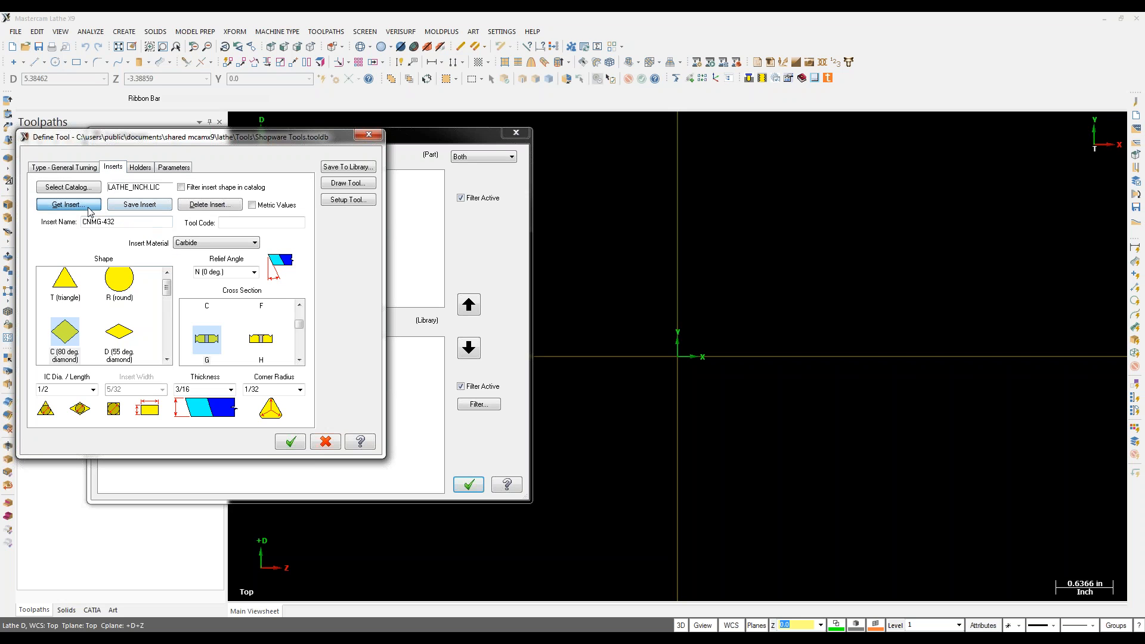
left_click(201, 314)
left_click(140, 168)
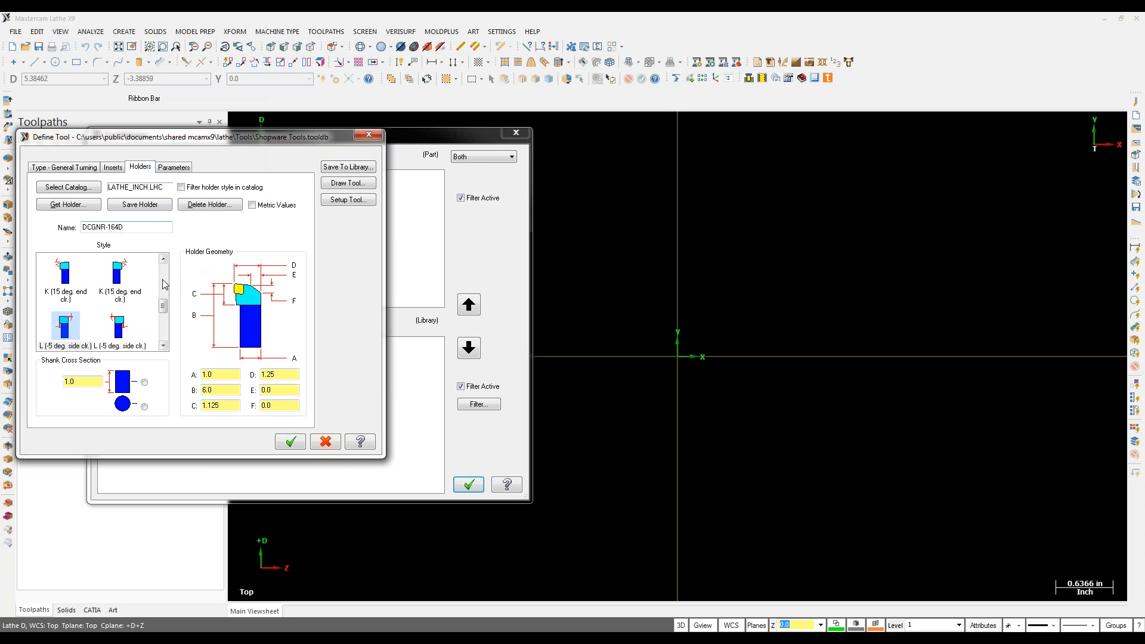
left_click(171, 168)
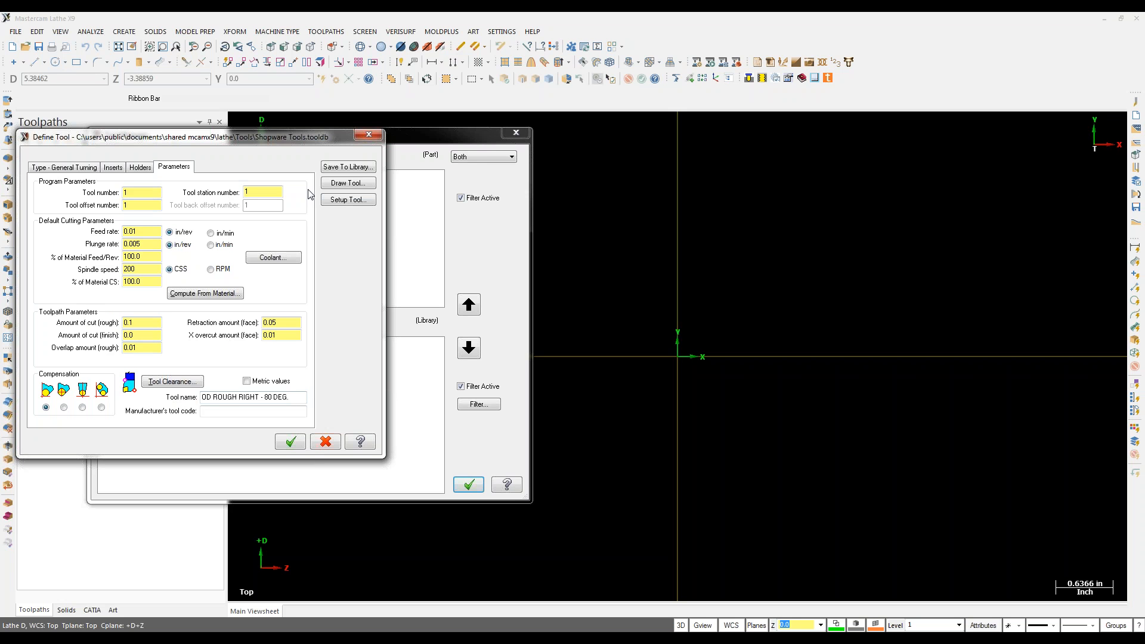
left_click(343, 201)
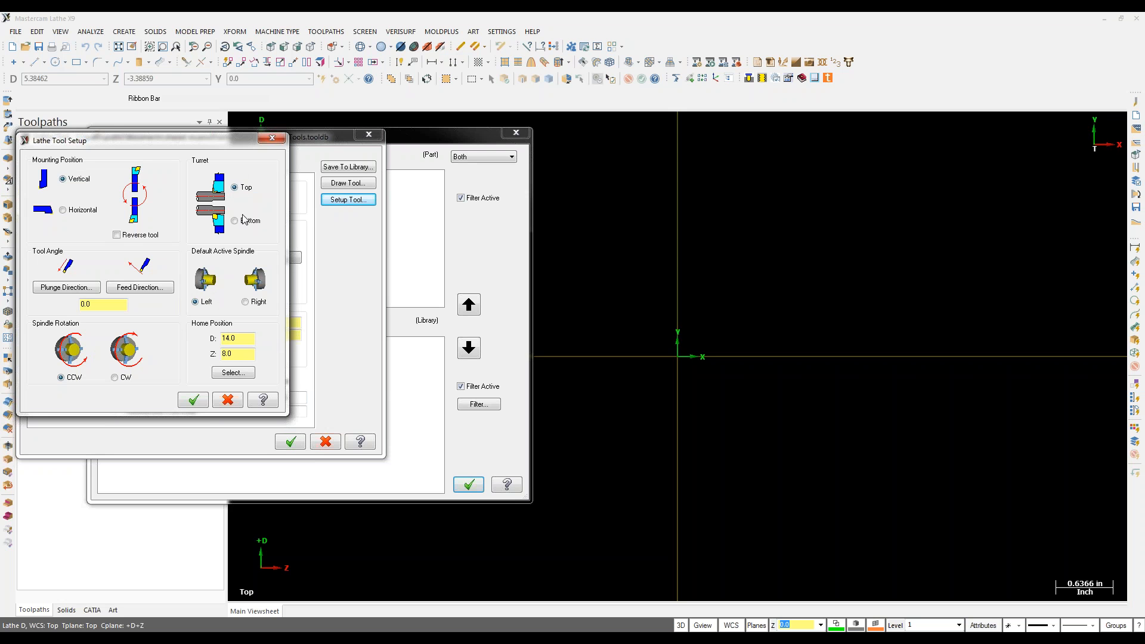
Step: Accept T0101's setup and definition, then close Tool Manager saving the Shopware Tools changes
left_click(192, 400)
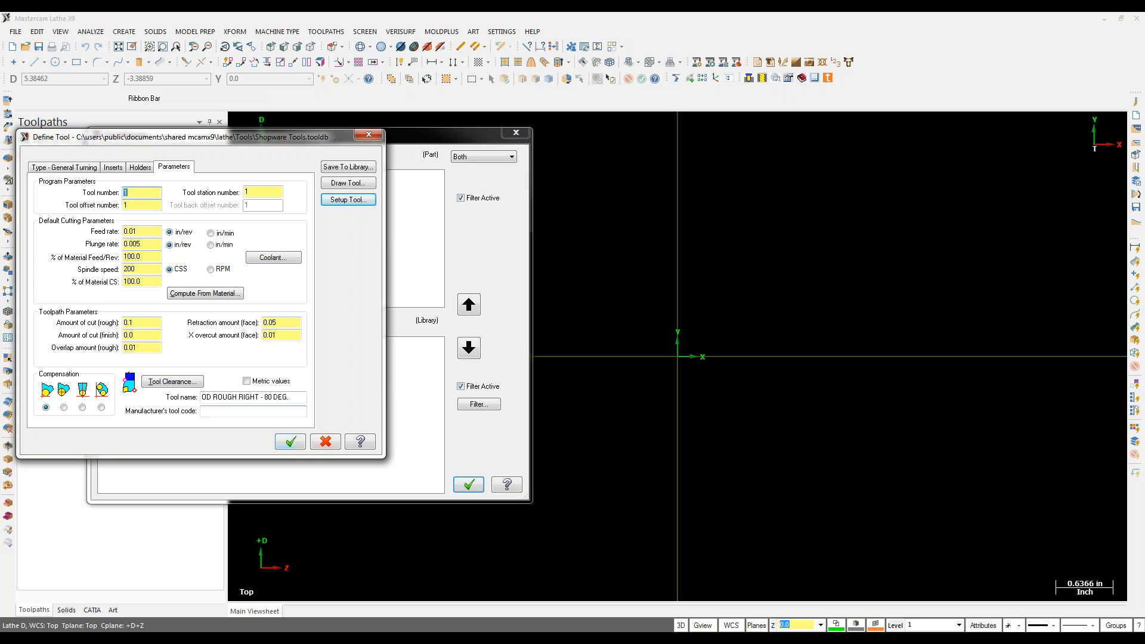
left_click(140, 168)
left_click(93, 167)
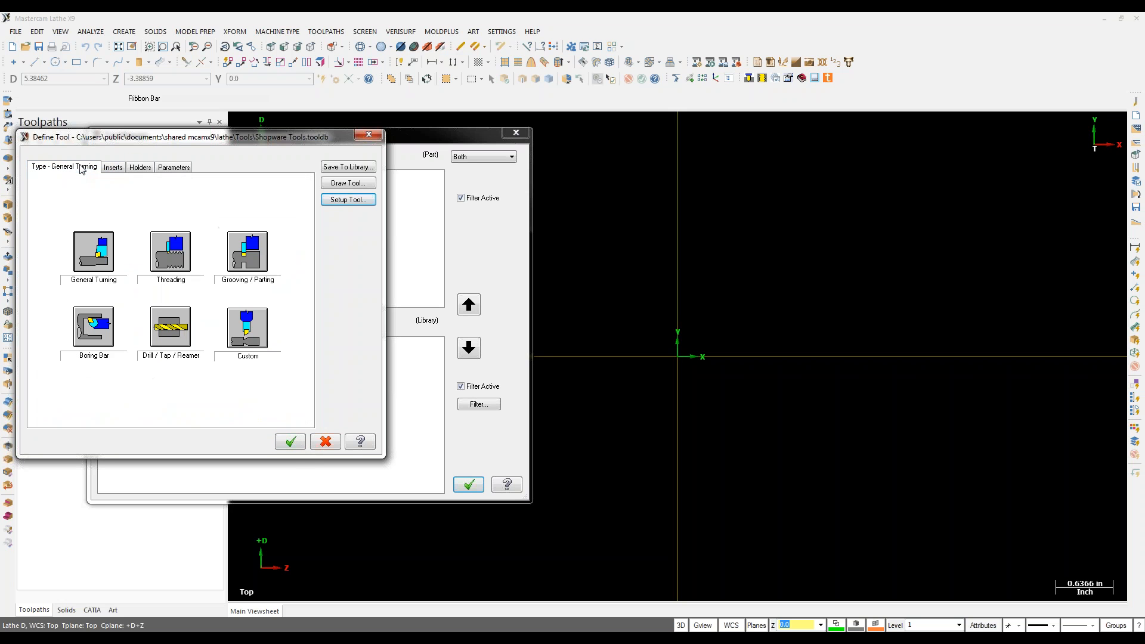
left_click(291, 441)
left_click(459, 488)
left_click(360, 351)
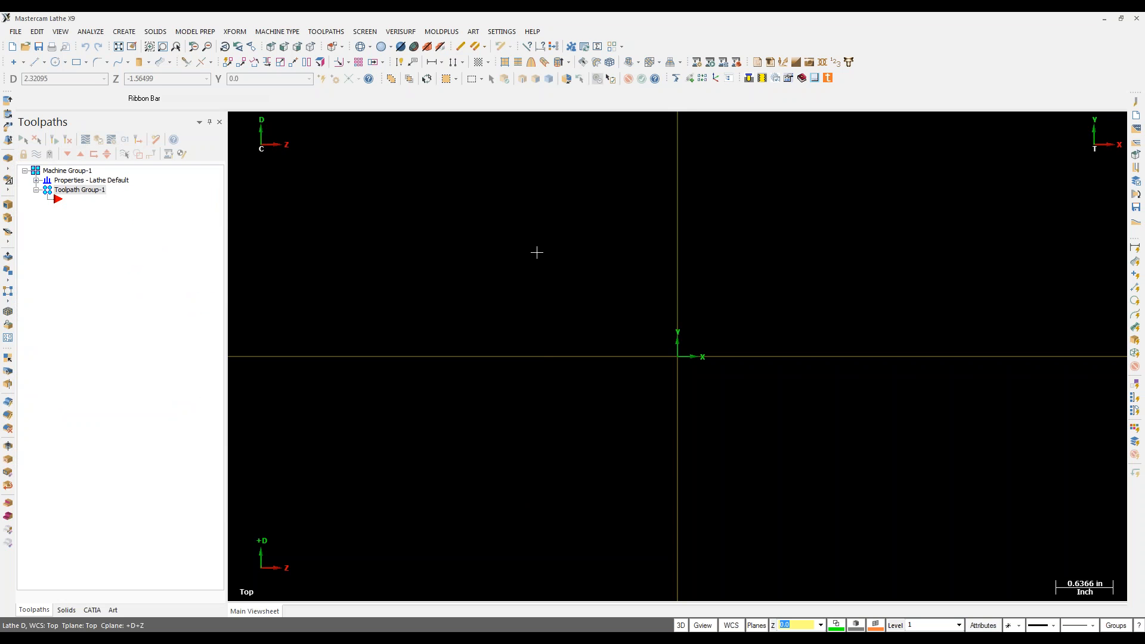